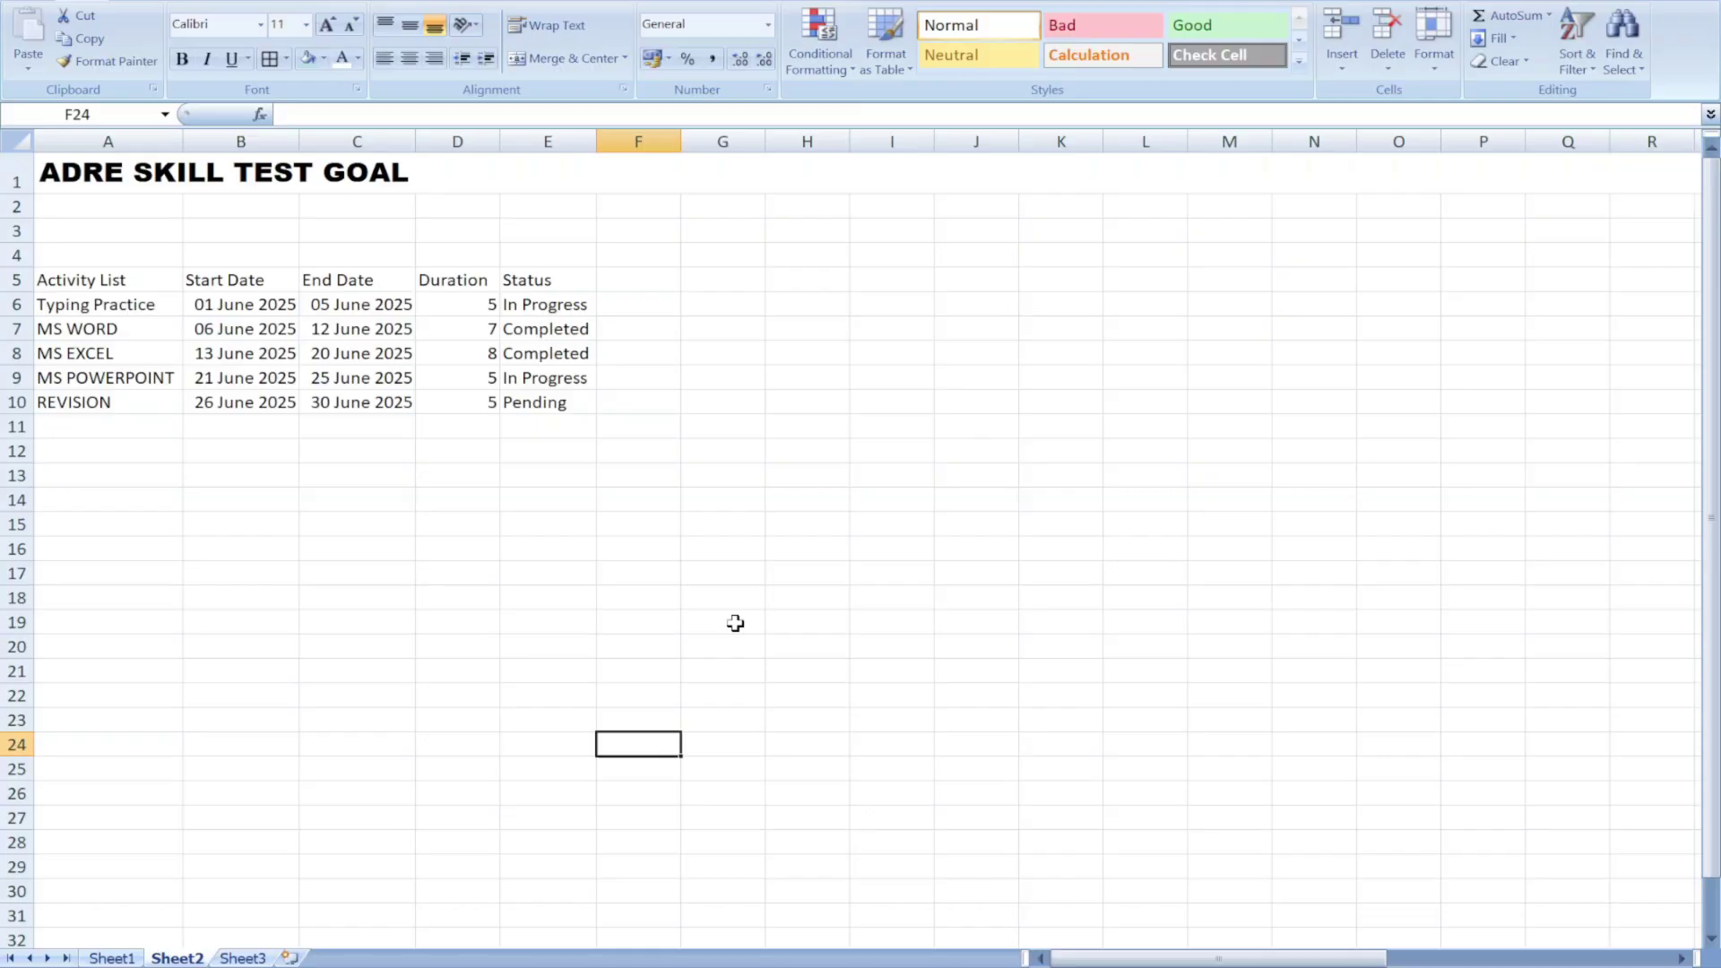
# Review the start and end dates of each activity in the table, from Typing Practice to REVISION
pyautogui.click(143, 287)
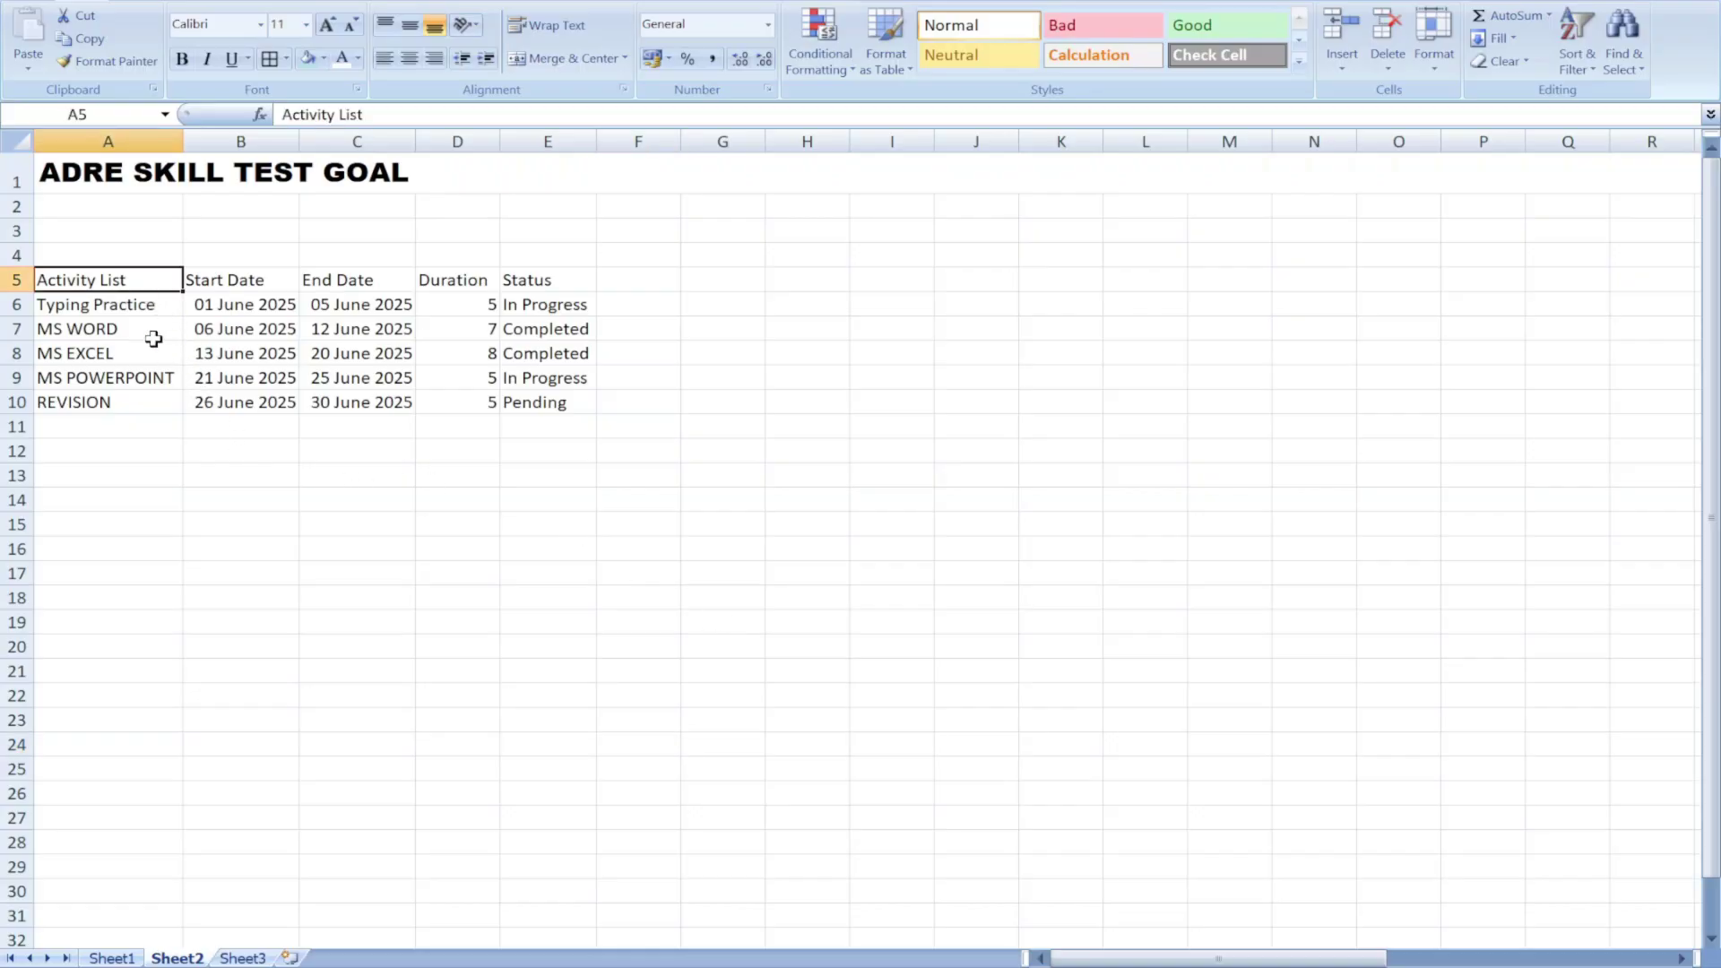
pyautogui.click(139, 308)
pyautogui.click(228, 305)
pyautogui.click(336, 303)
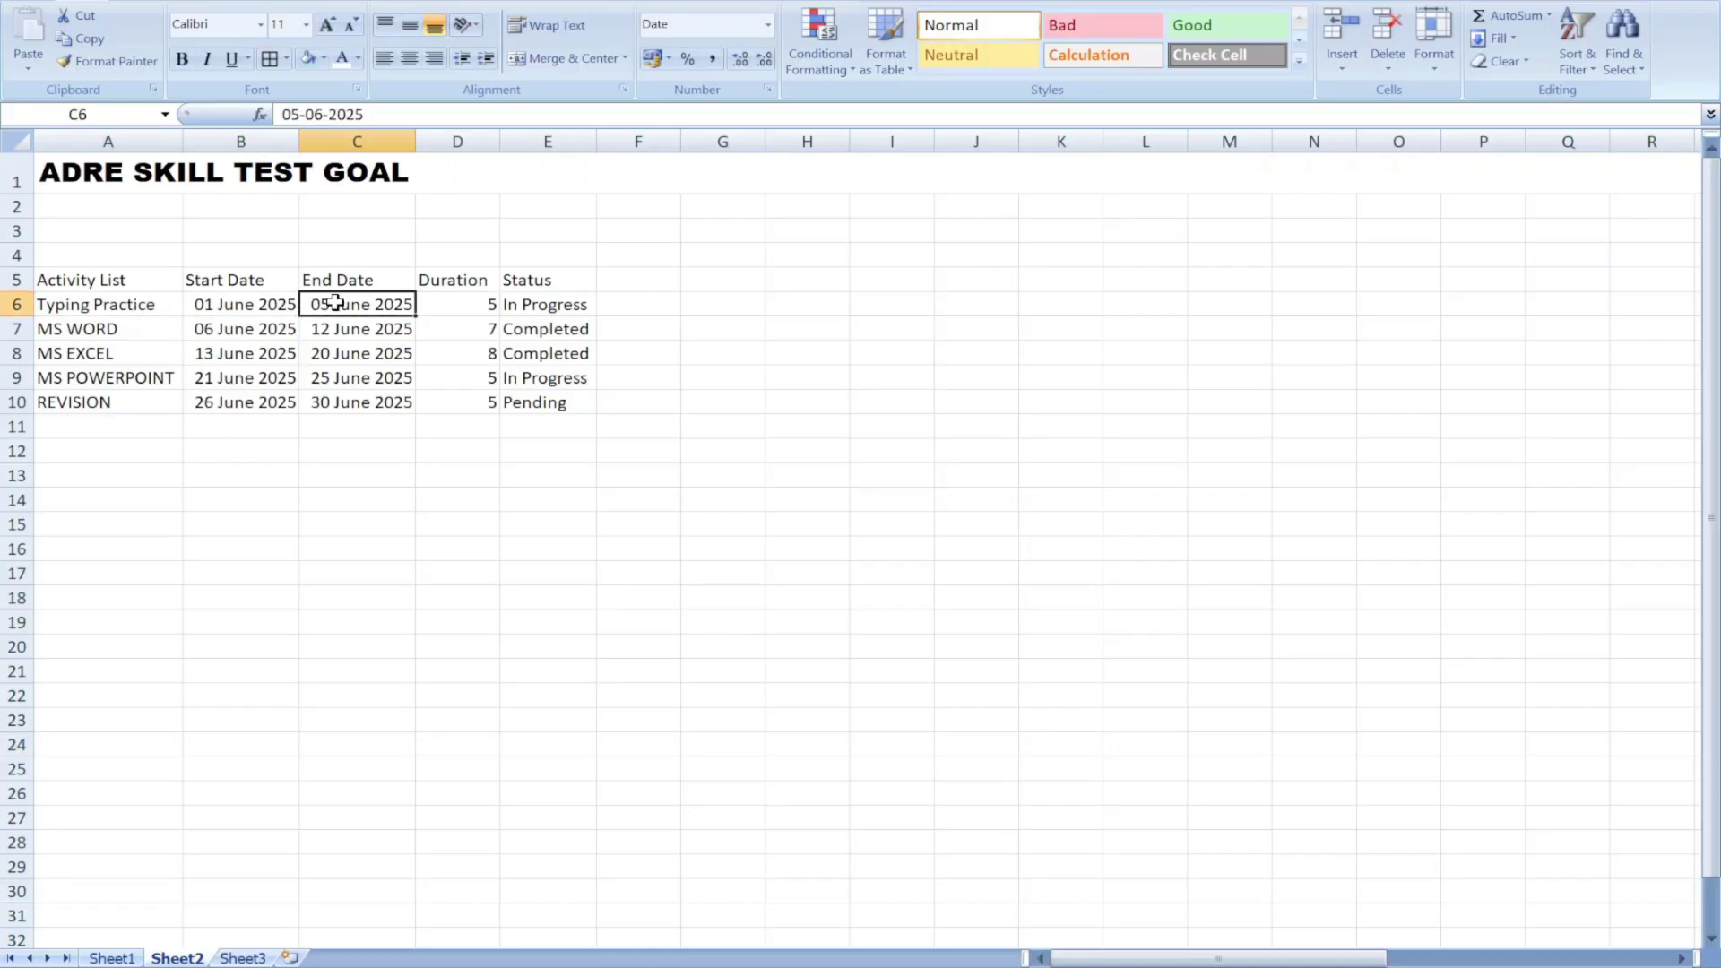
pyautogui.click(63, 339)
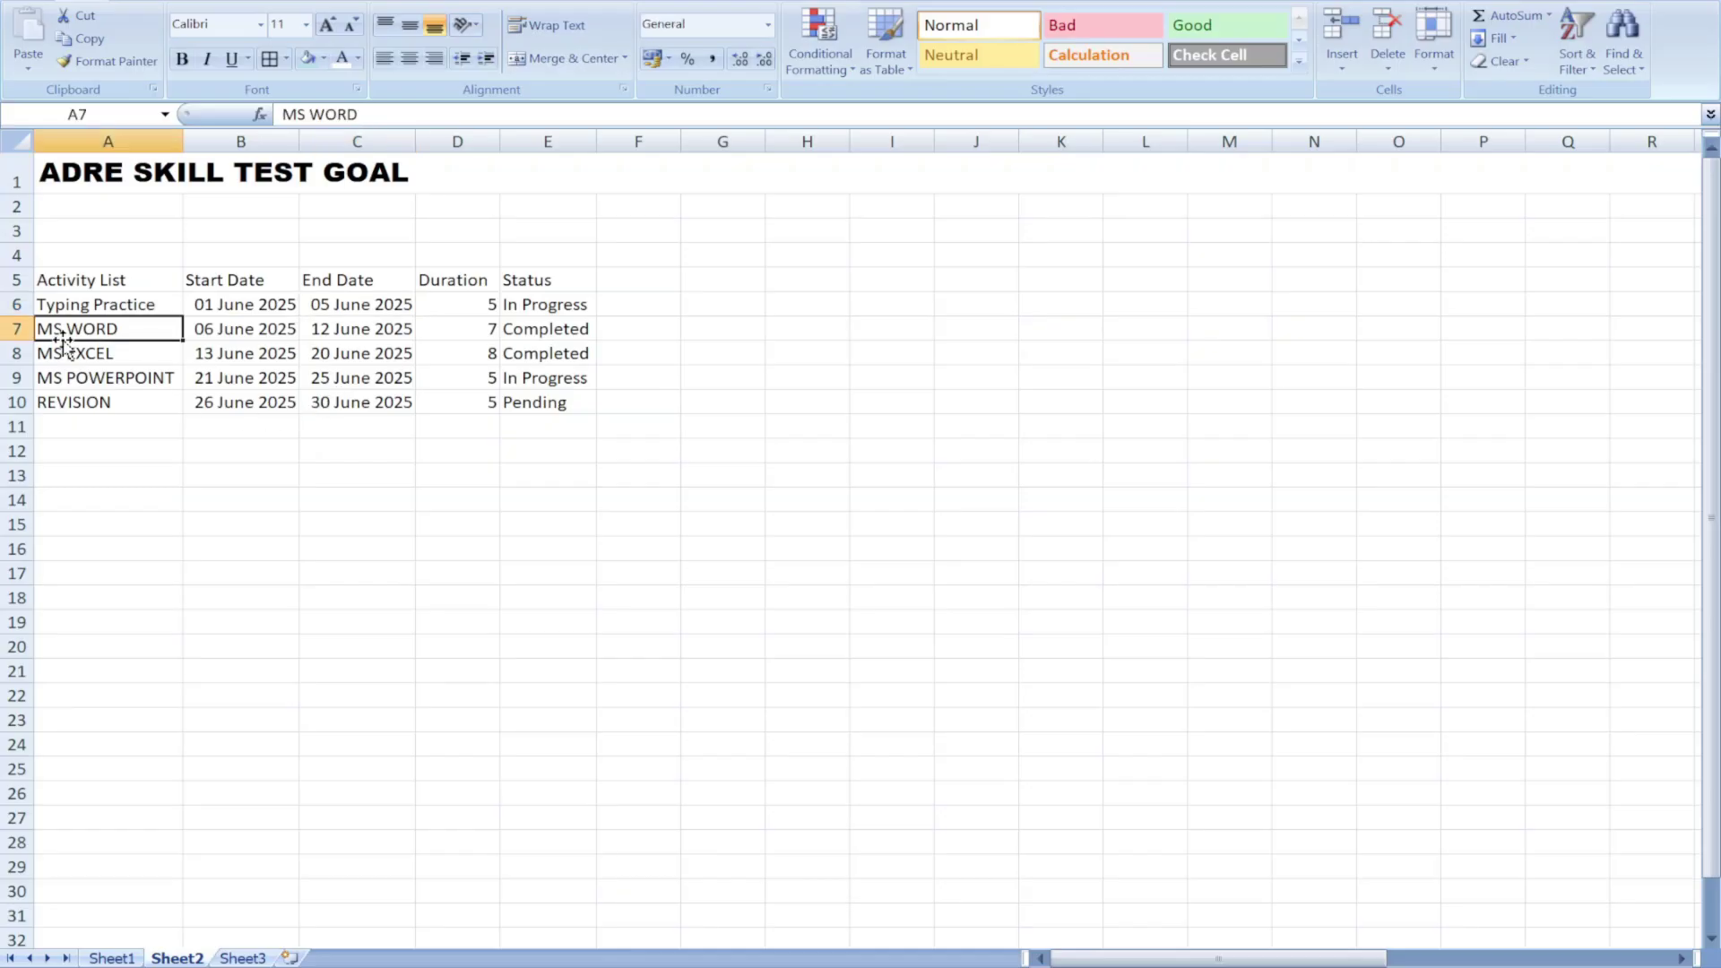
pyautogui.click(201, 332)
pyautogui.click(309, 332)
pyautogui.click(96, 357)
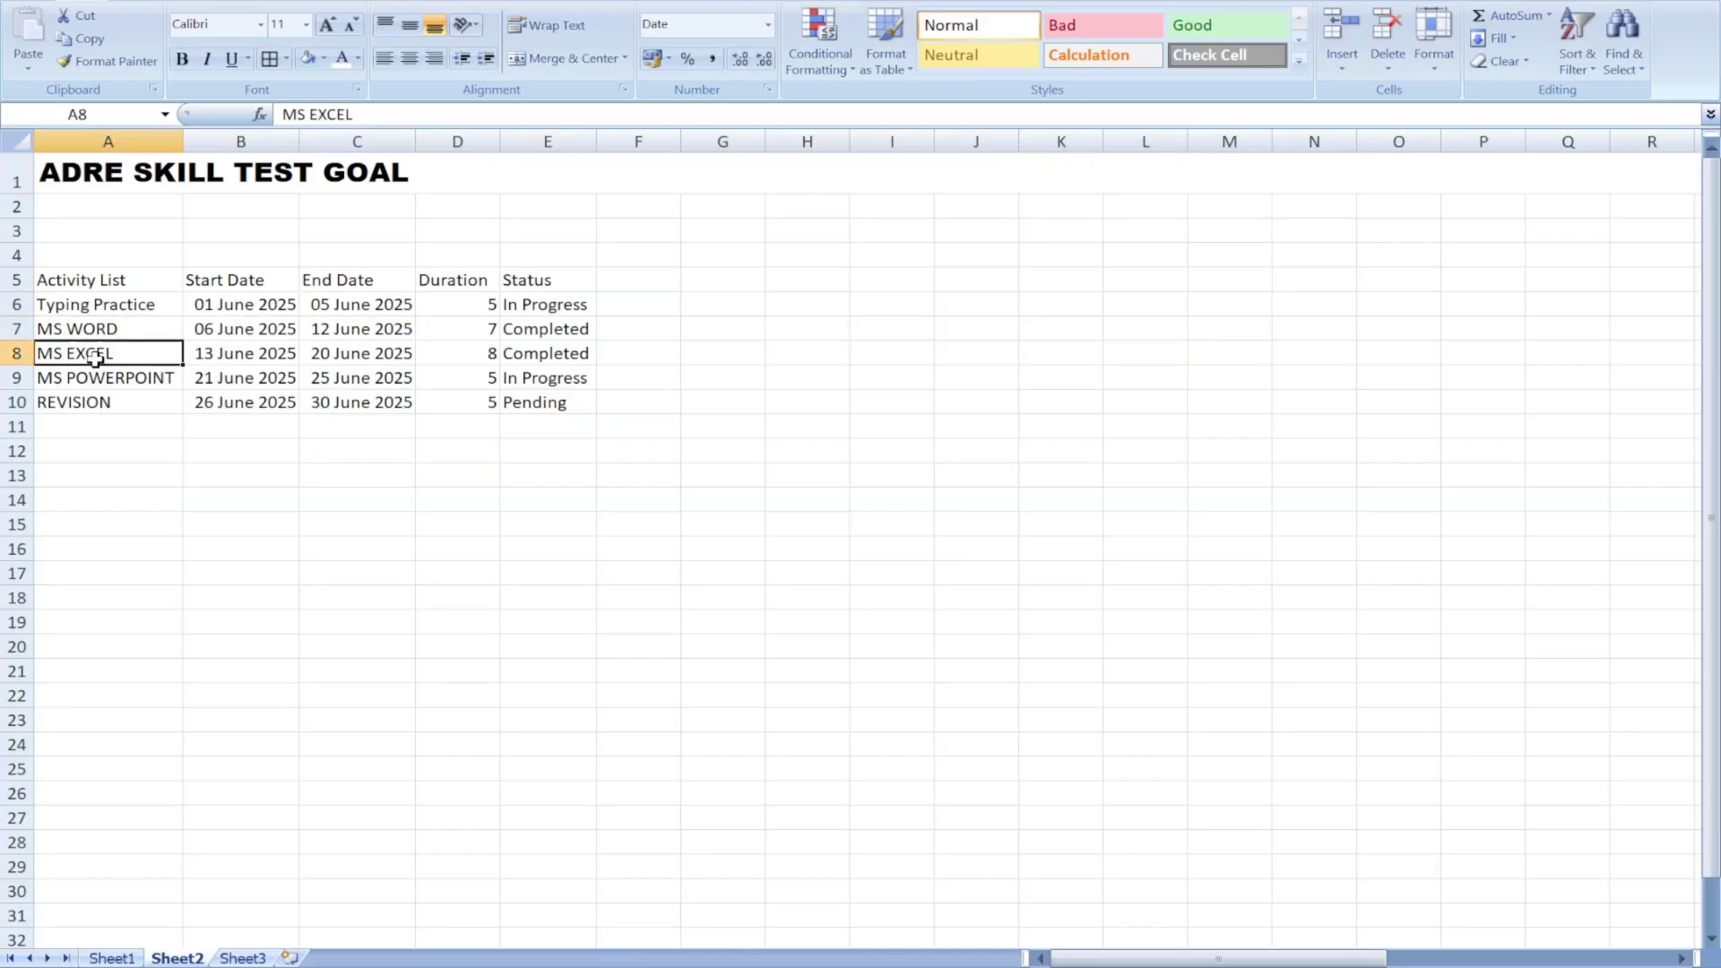
pyautogui.click(239, 359)
pyautogui.click(313, 355)
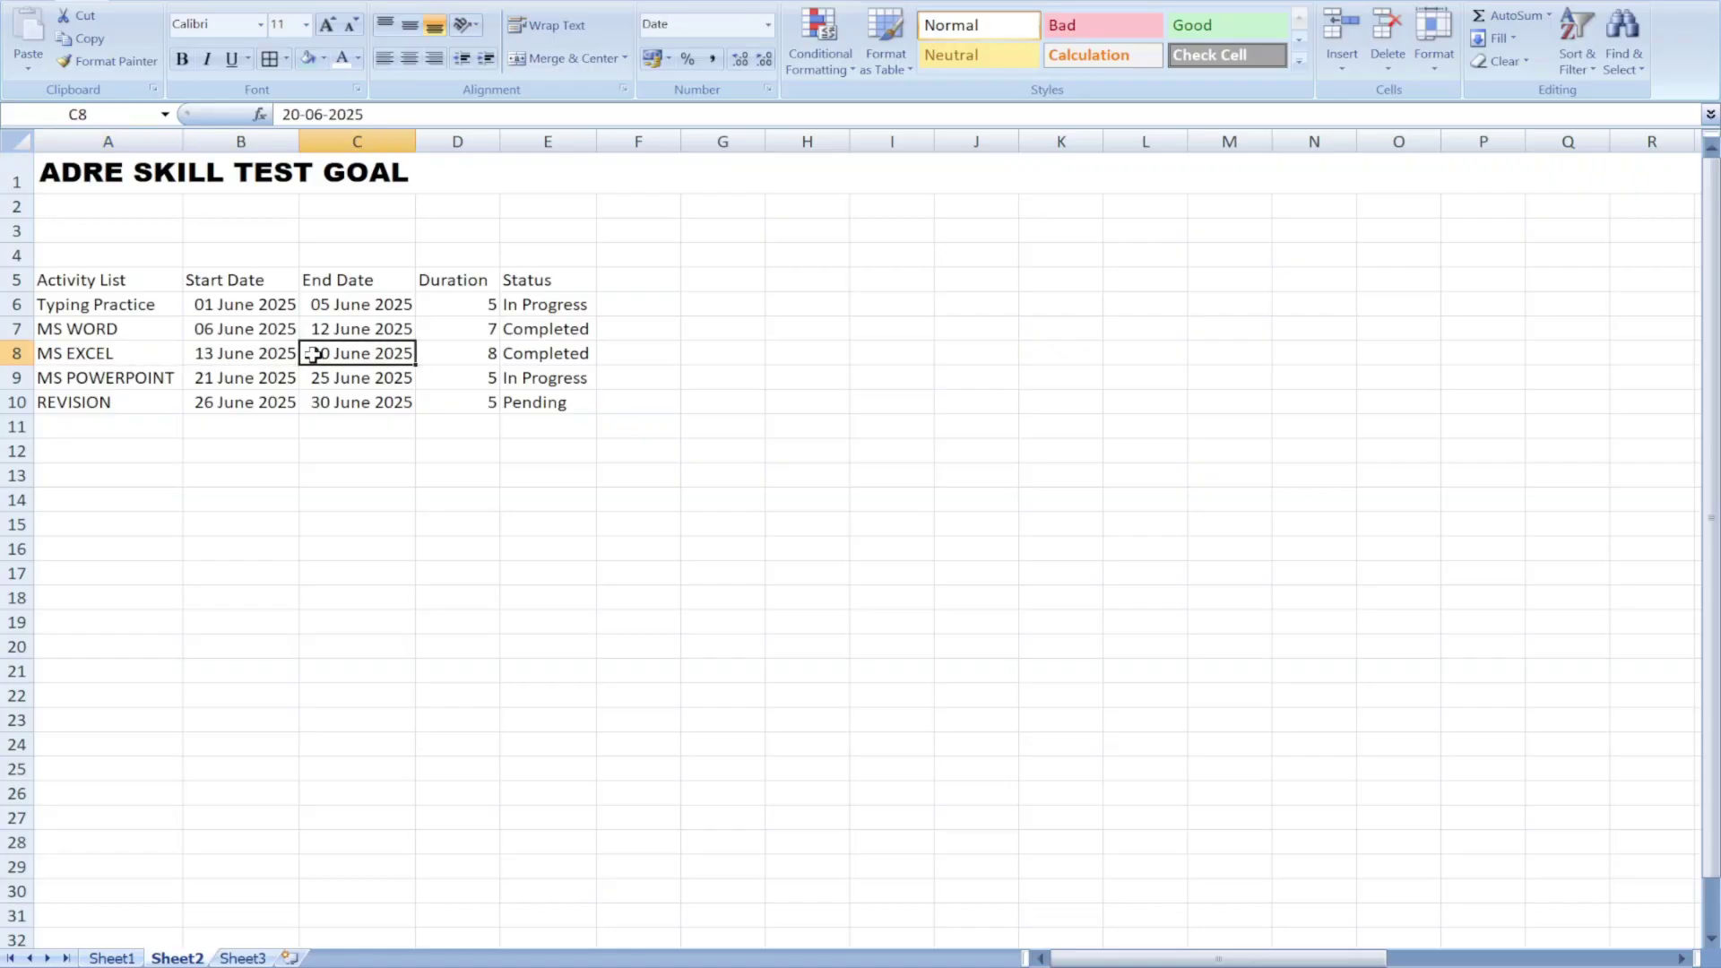
pyautogui.click(117, 385)
pyautogui.click(220, 378)
pyautogui.click(346, 375)
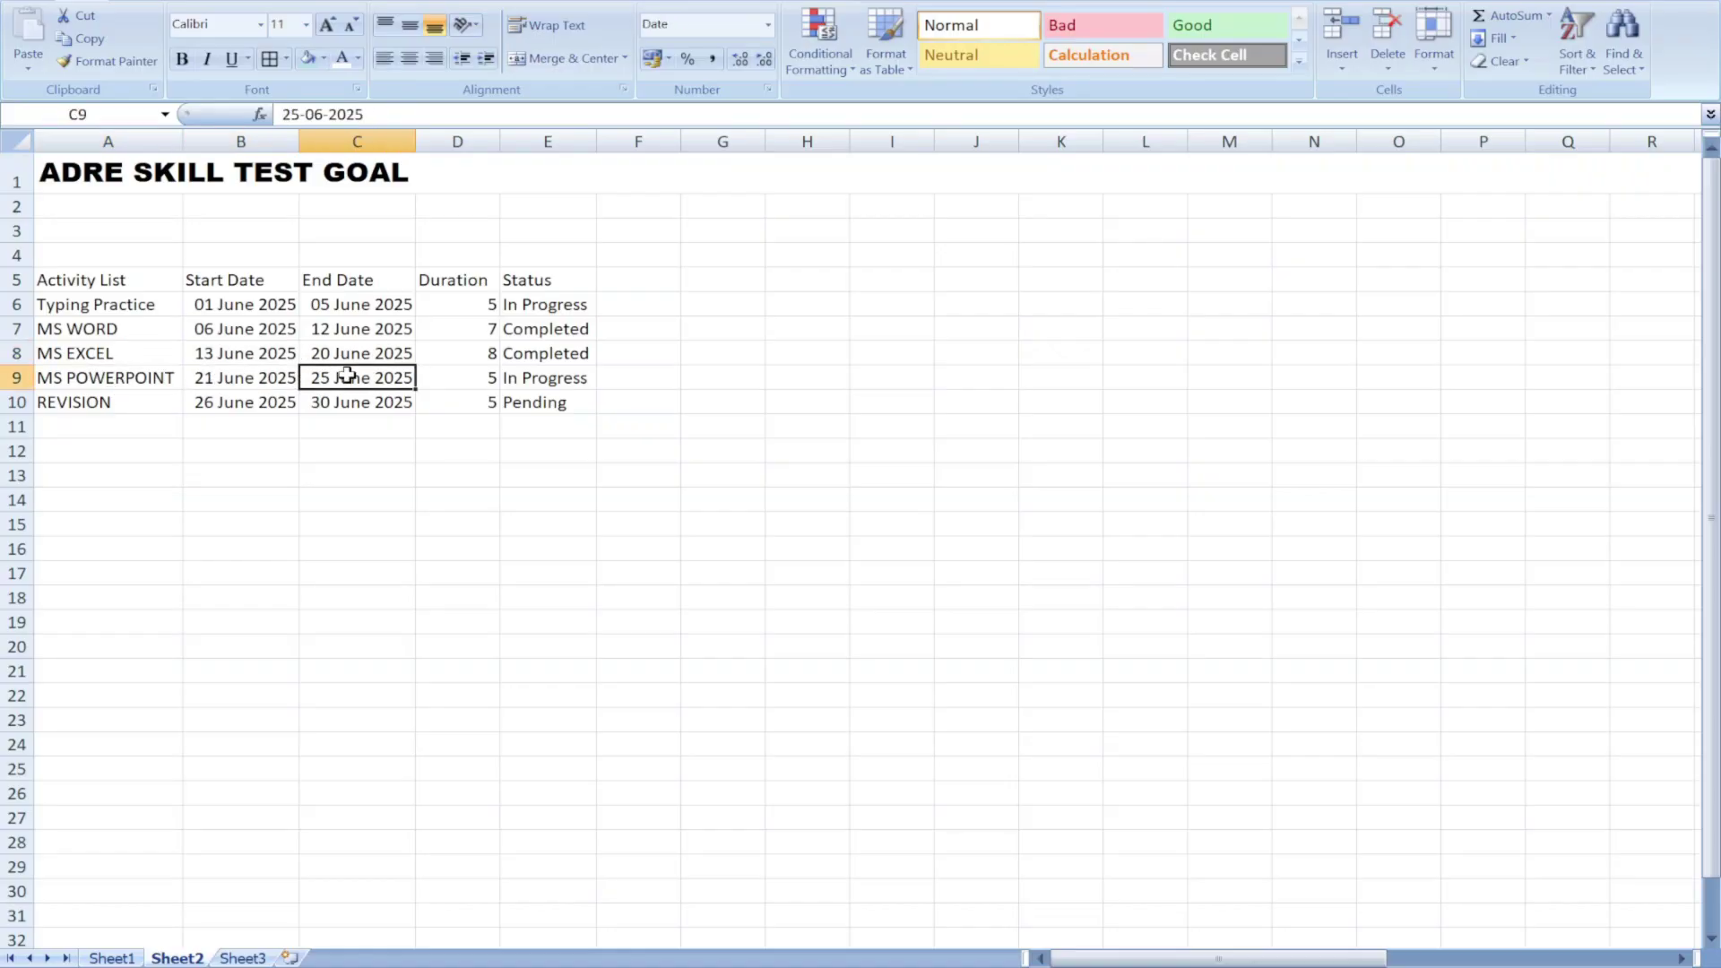
pyautogui.click(81, 403)
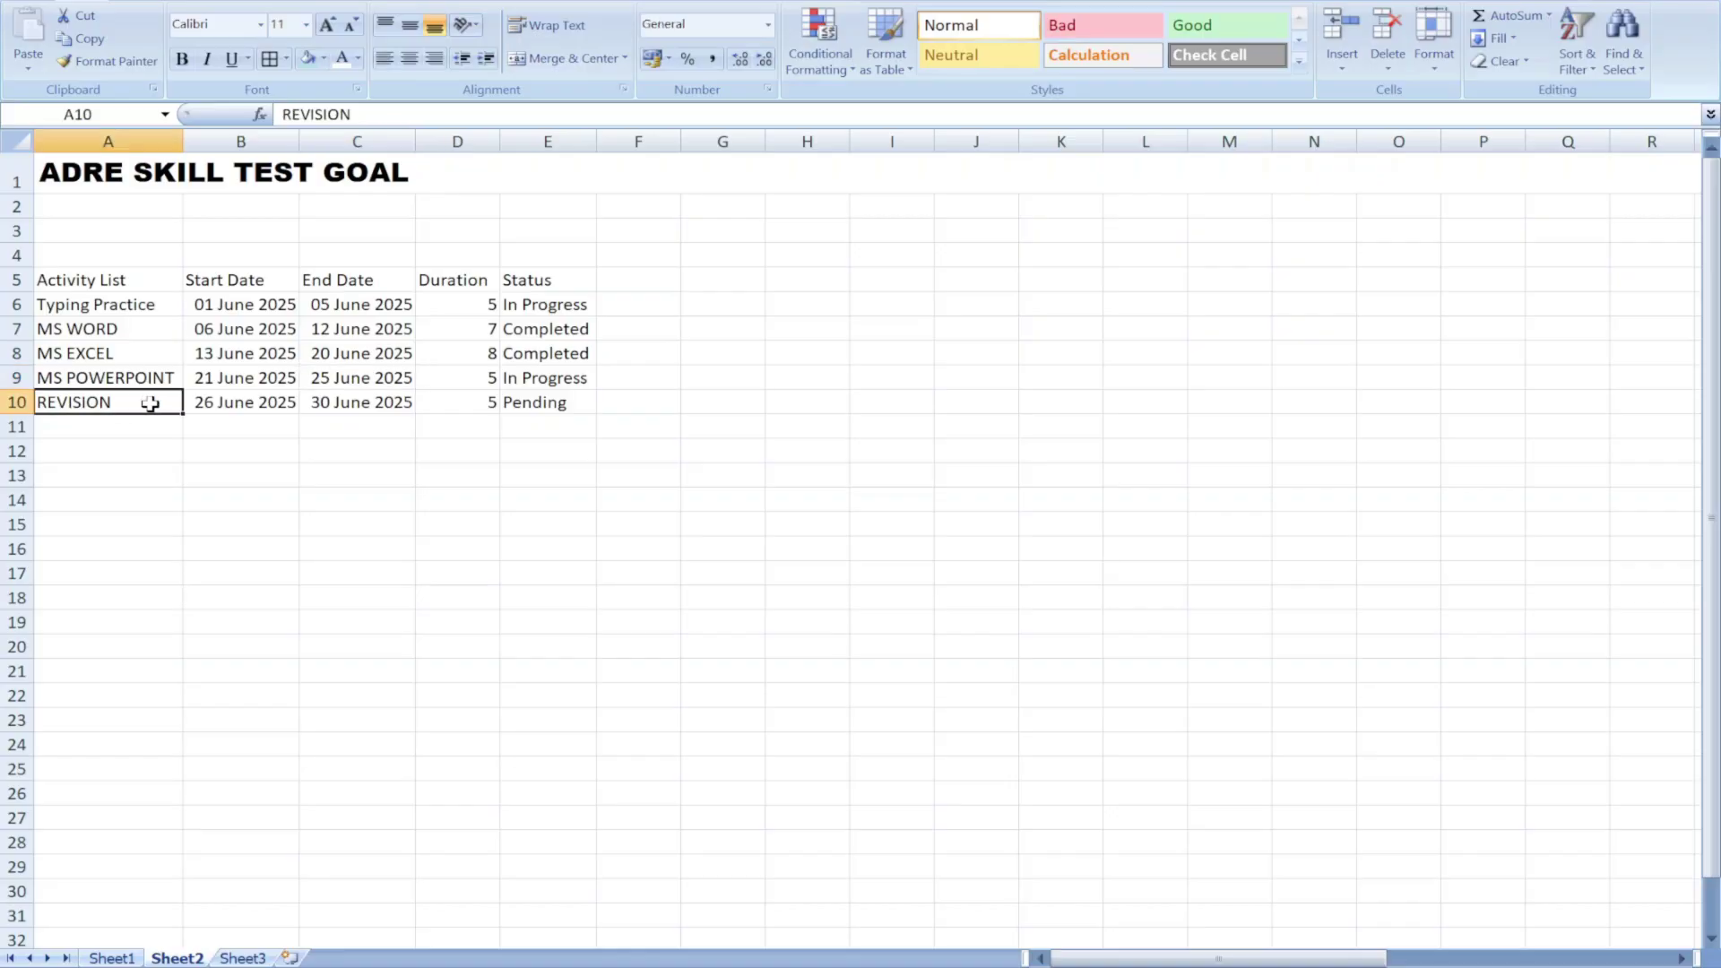
pyautogui.click(368, 402)
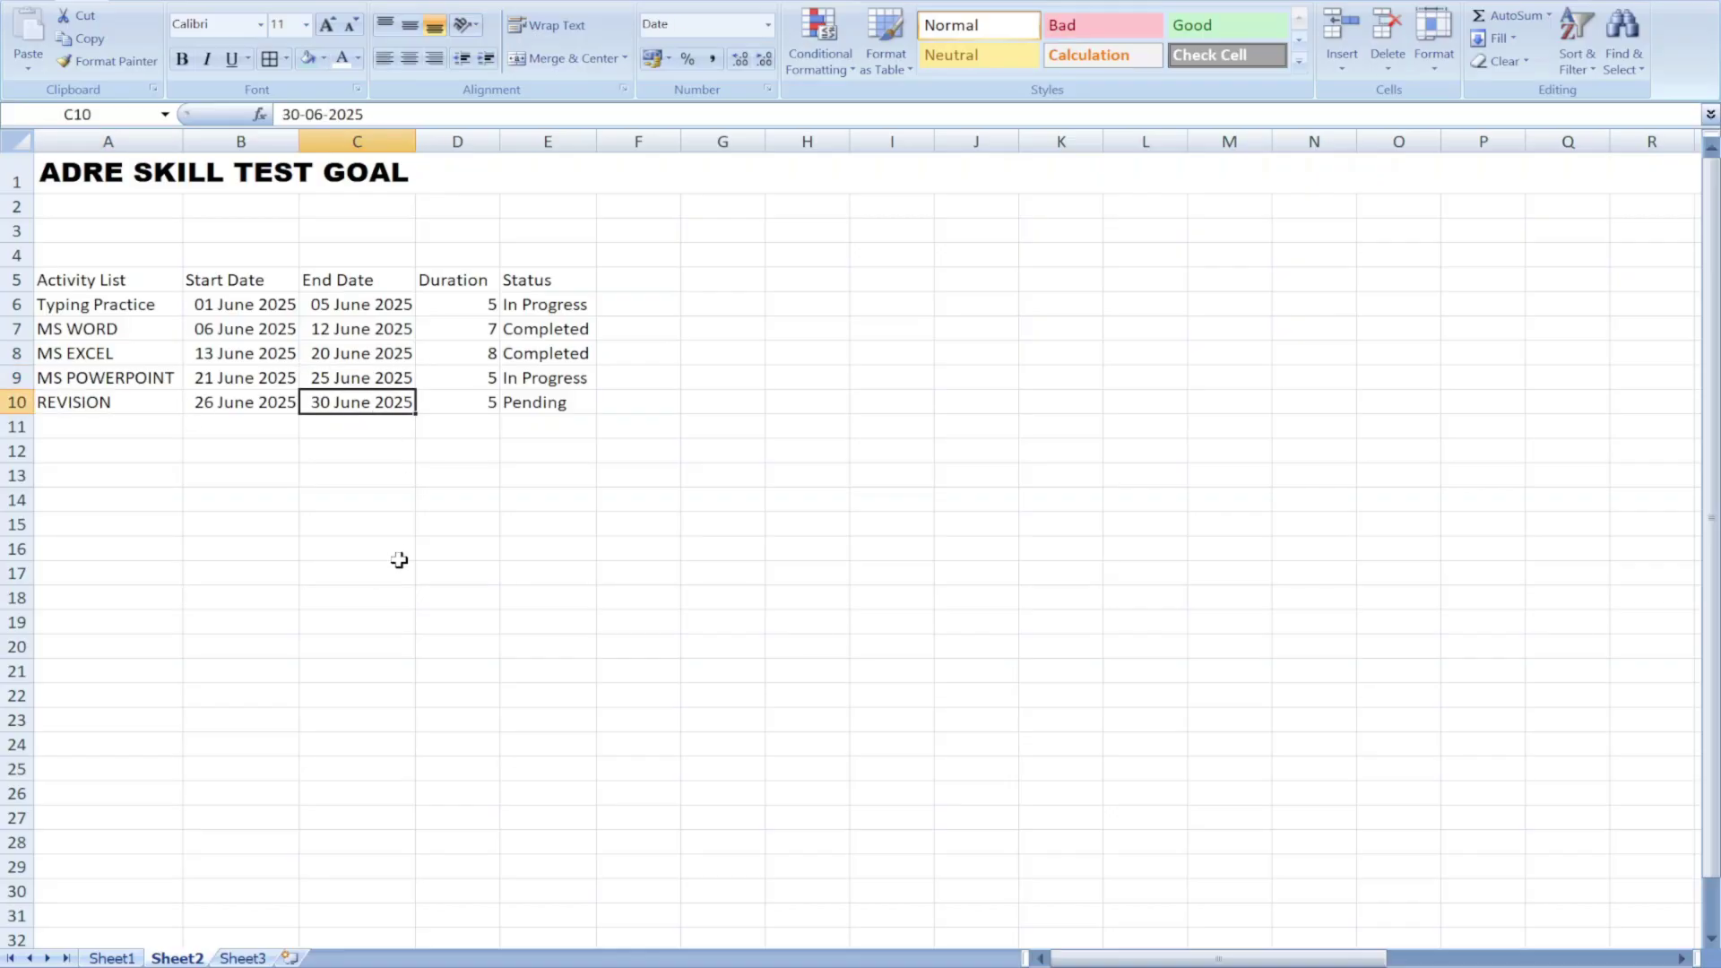
# Clear the existing Duration and Status values in D6:D10 and E6:E10
pyautogui.moveTo(464, 307); pyautogui.dragTo(472, 399)
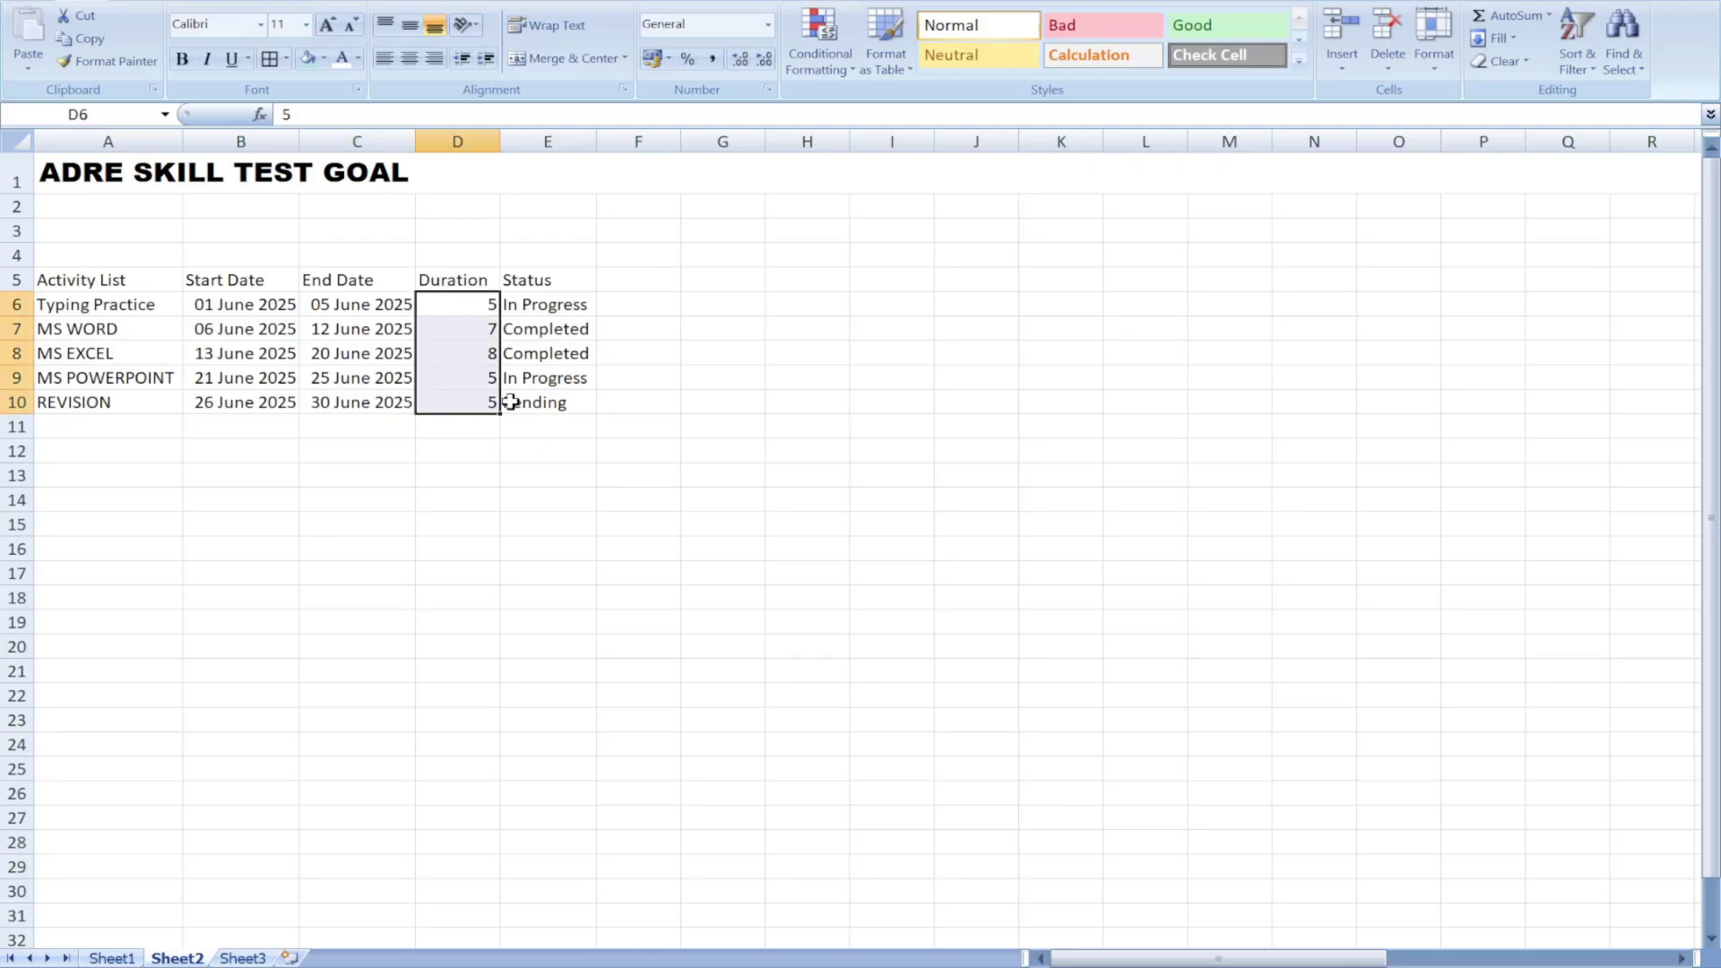
pyautogui.press('Delete')
pyautogui.moveTo(530, 299); pyautogui.dragTo(535, 399)
pyautogui.press('Delete')
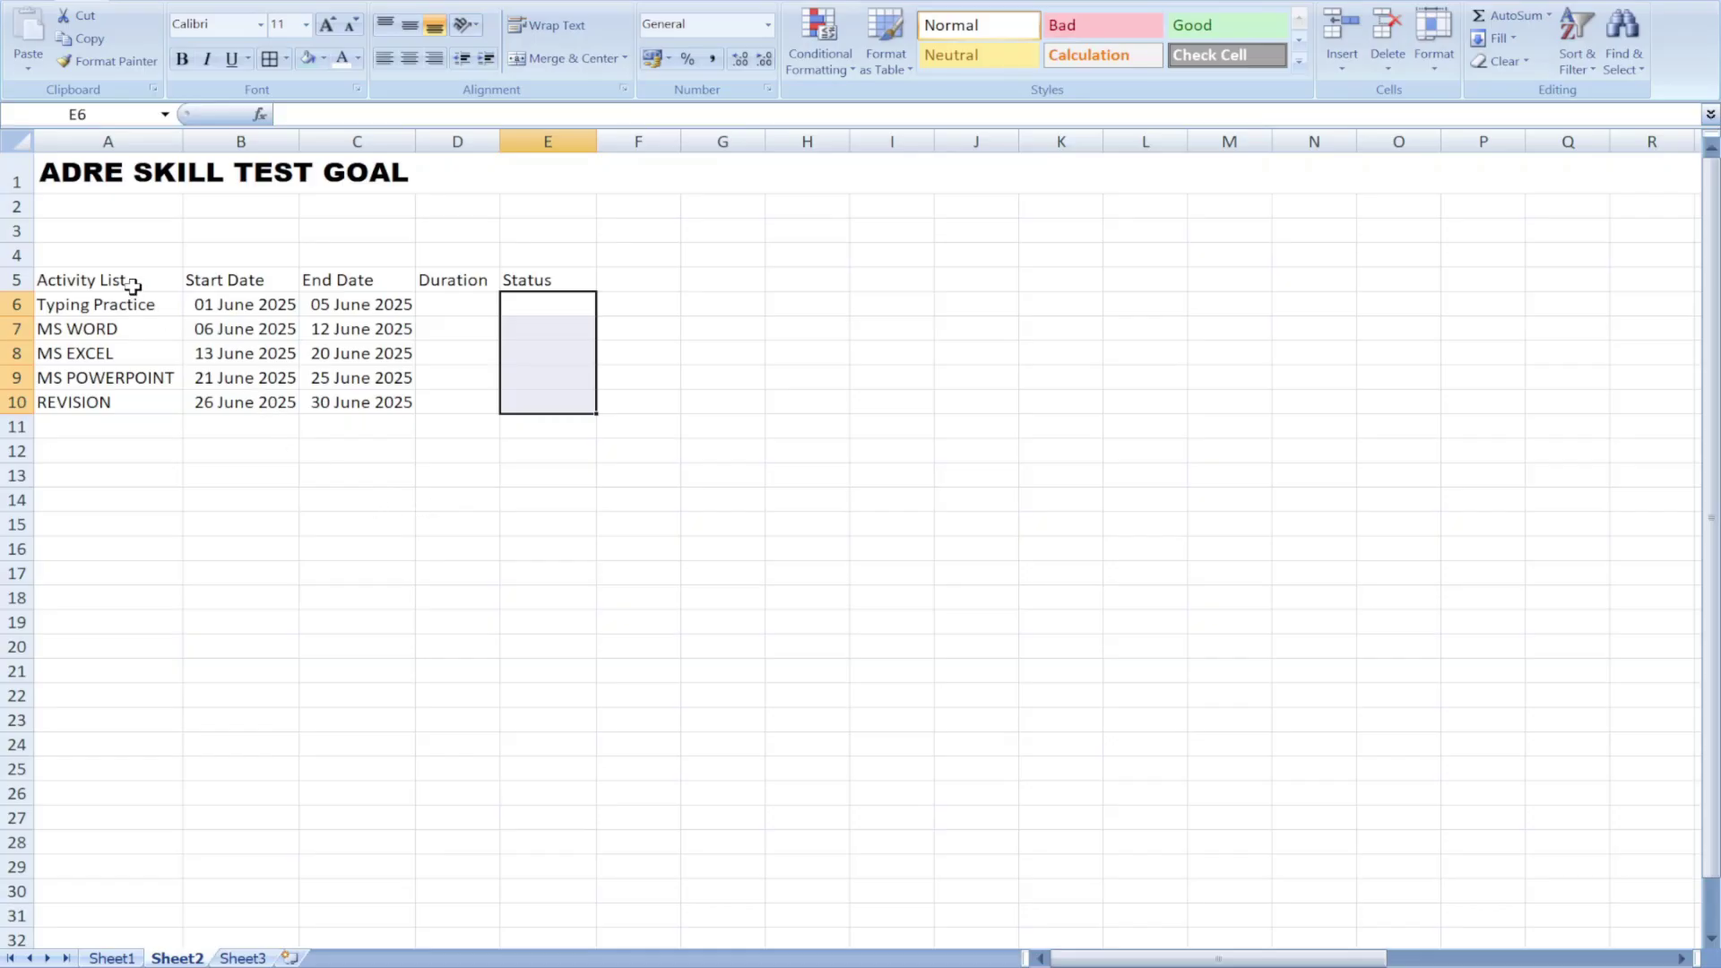
# Format the header row A5:E5 with a dark blue fill and bold white text
pyautogui.moveTo(132, 285); pyautogui.dragTo(545, 279)
pyautogui.click(324, 58)
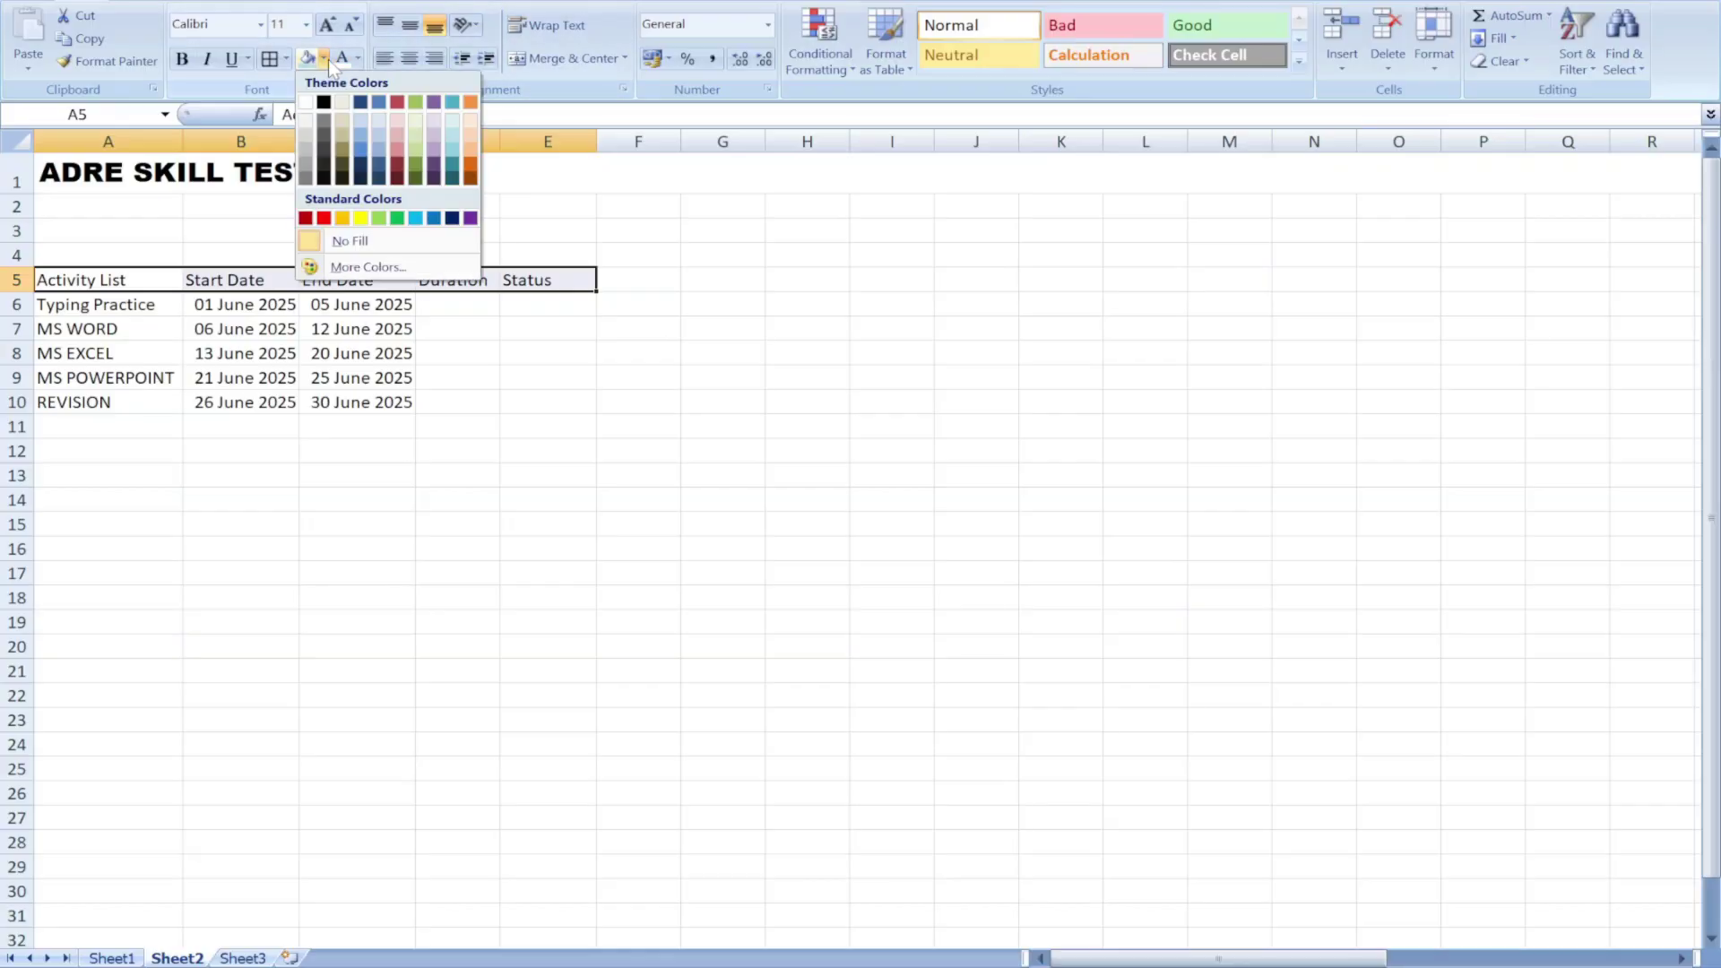
pyautogui.click(450, 219)
pyautogui.click(358, 58)
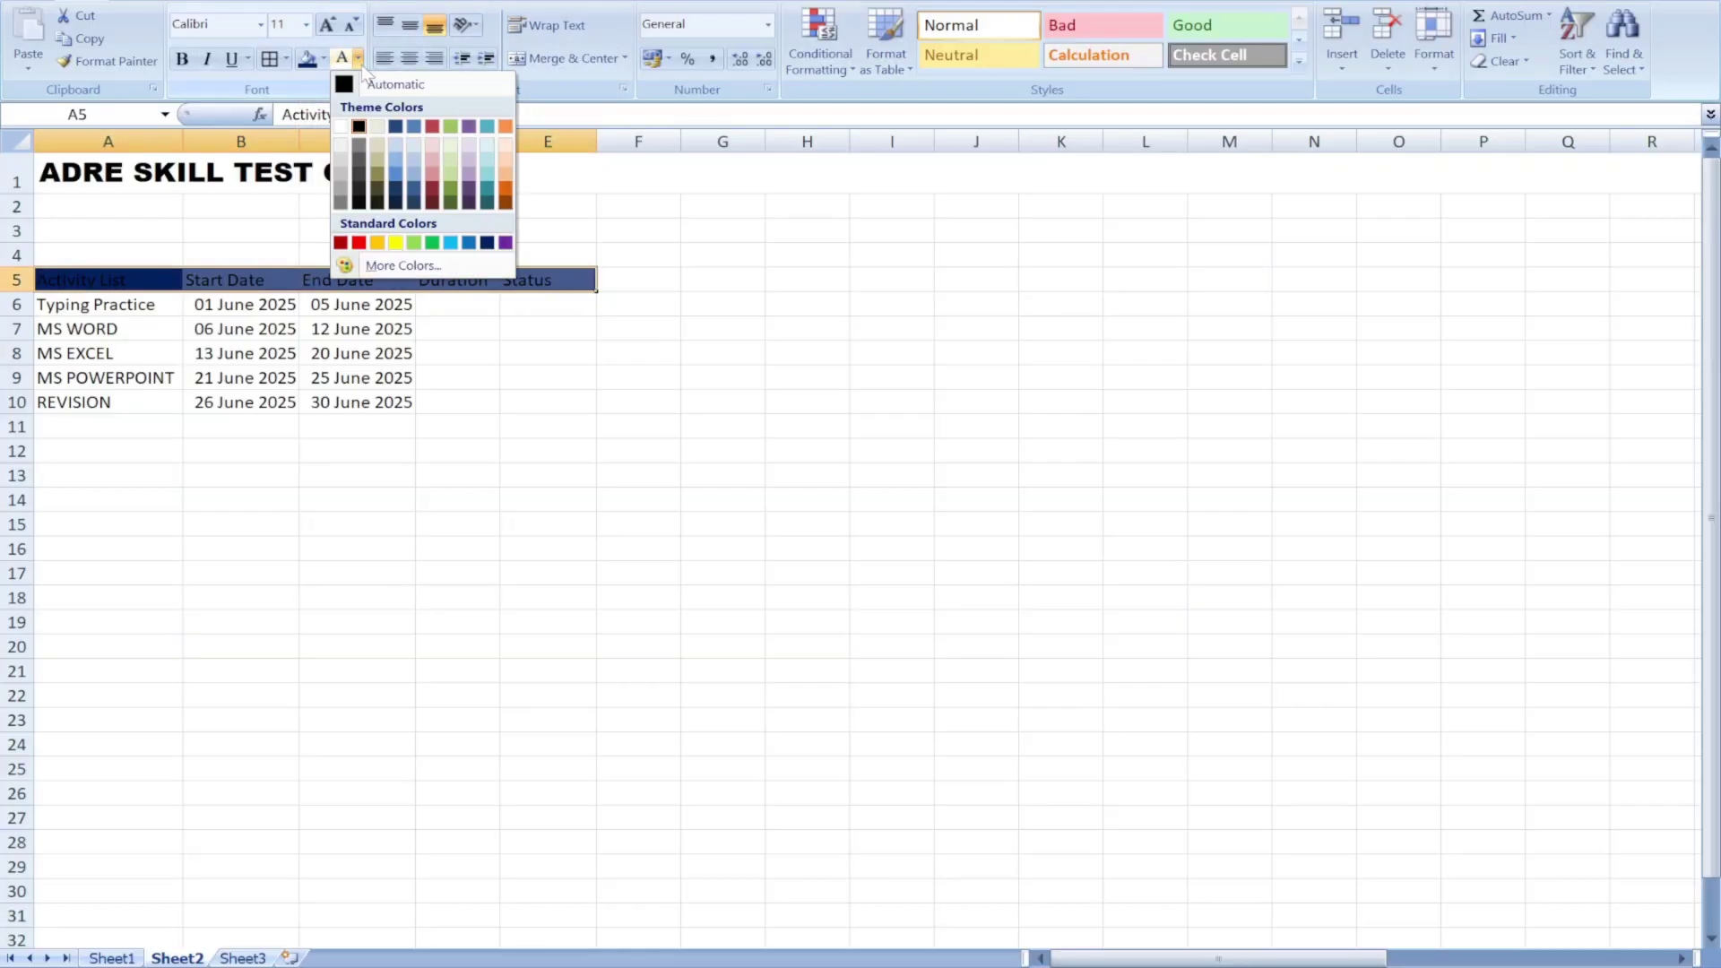
pyautogui.click(340, 125)
pyautogui.click(182, 59)
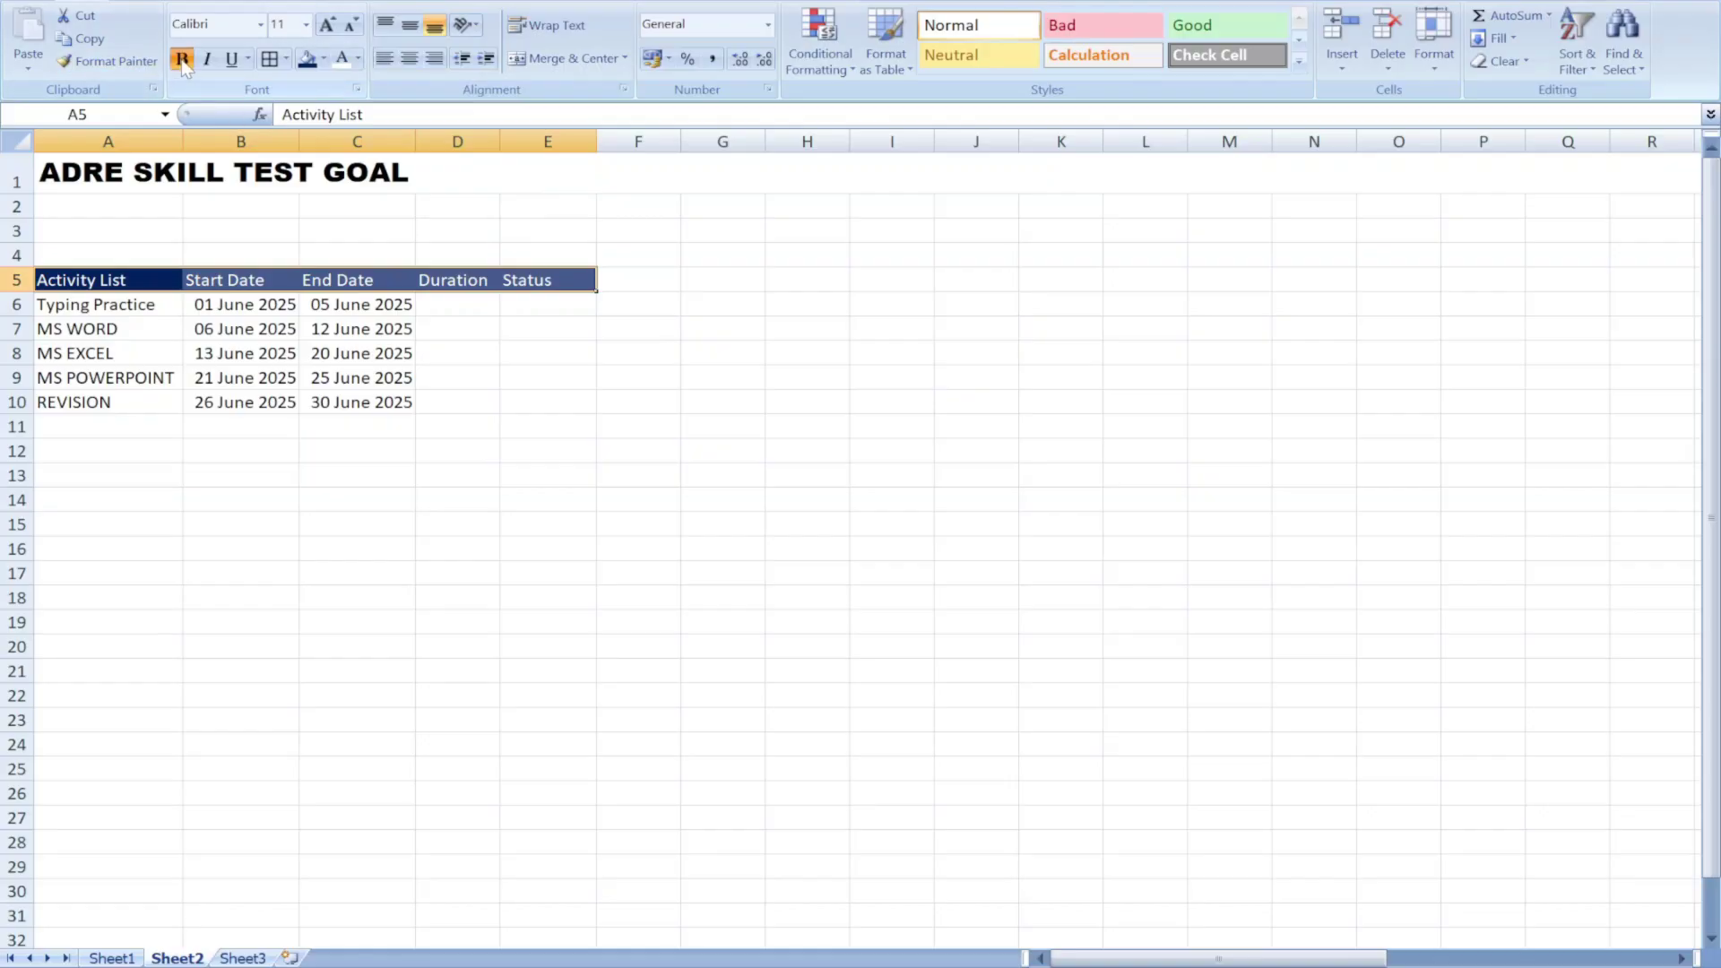
# Apply borders to all cells of the table body A6:E10
pyautogui.moveTo(80, 303); pyautogui.dragTo(538, 405)
pyautogui.click(269, 58)
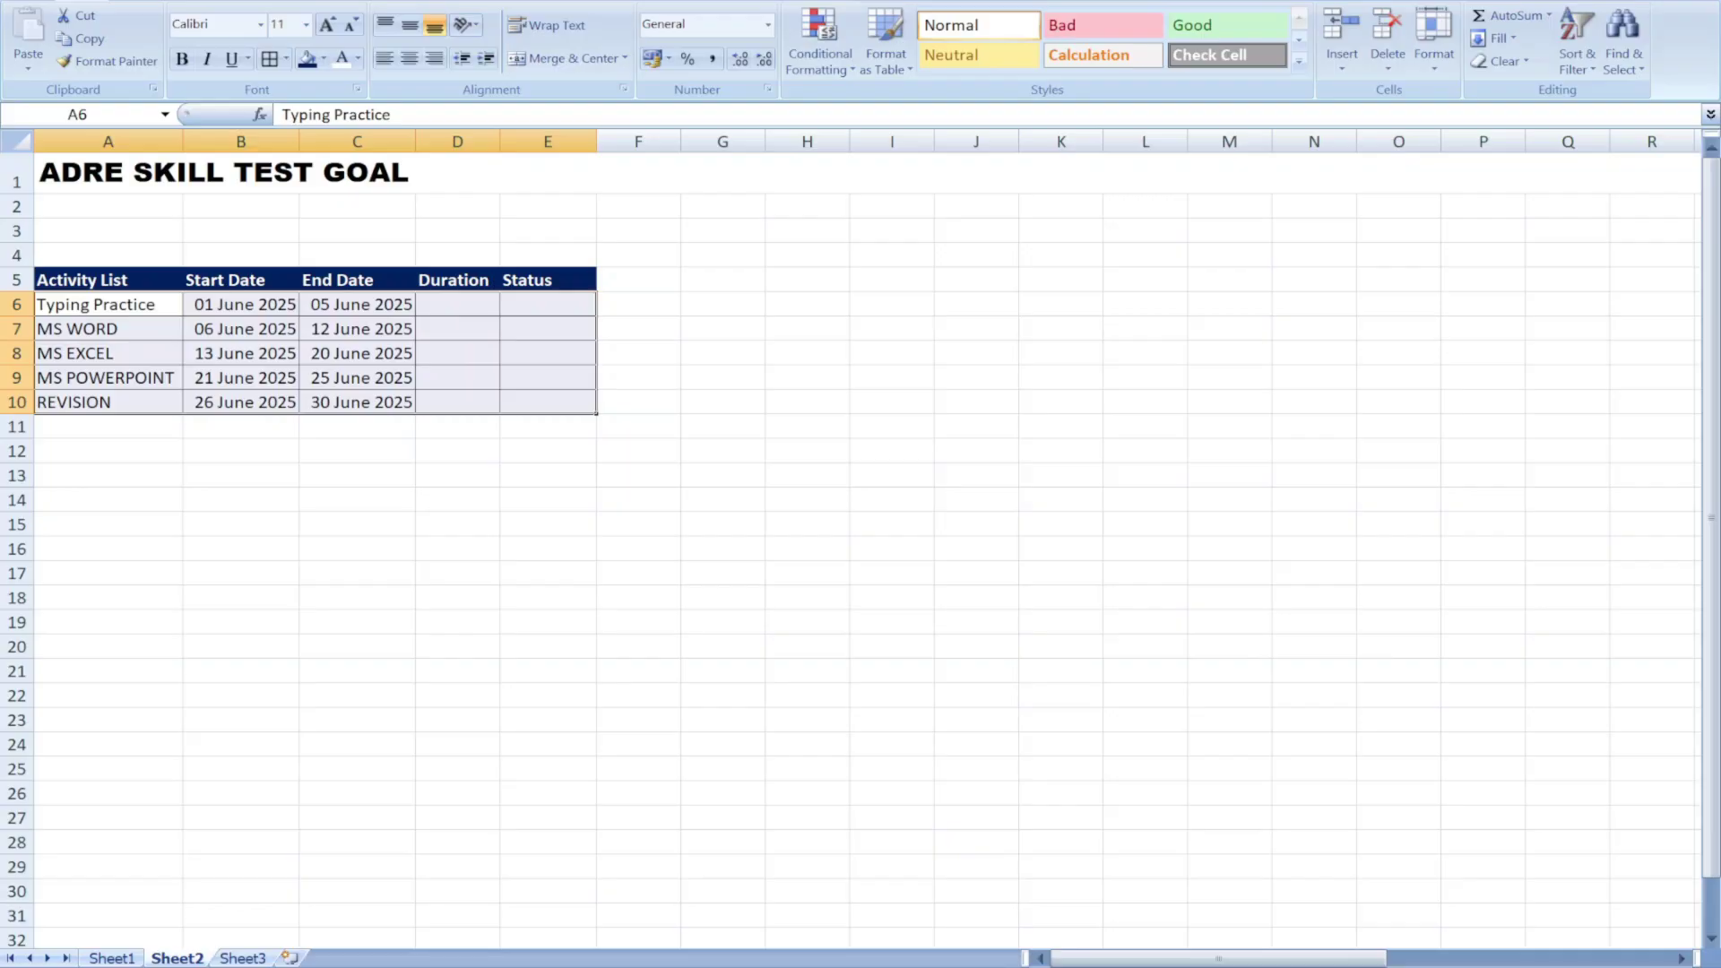
pyautogui.scroll(2, 851, 538)
pyautogui.scroll(3, 851, 538)
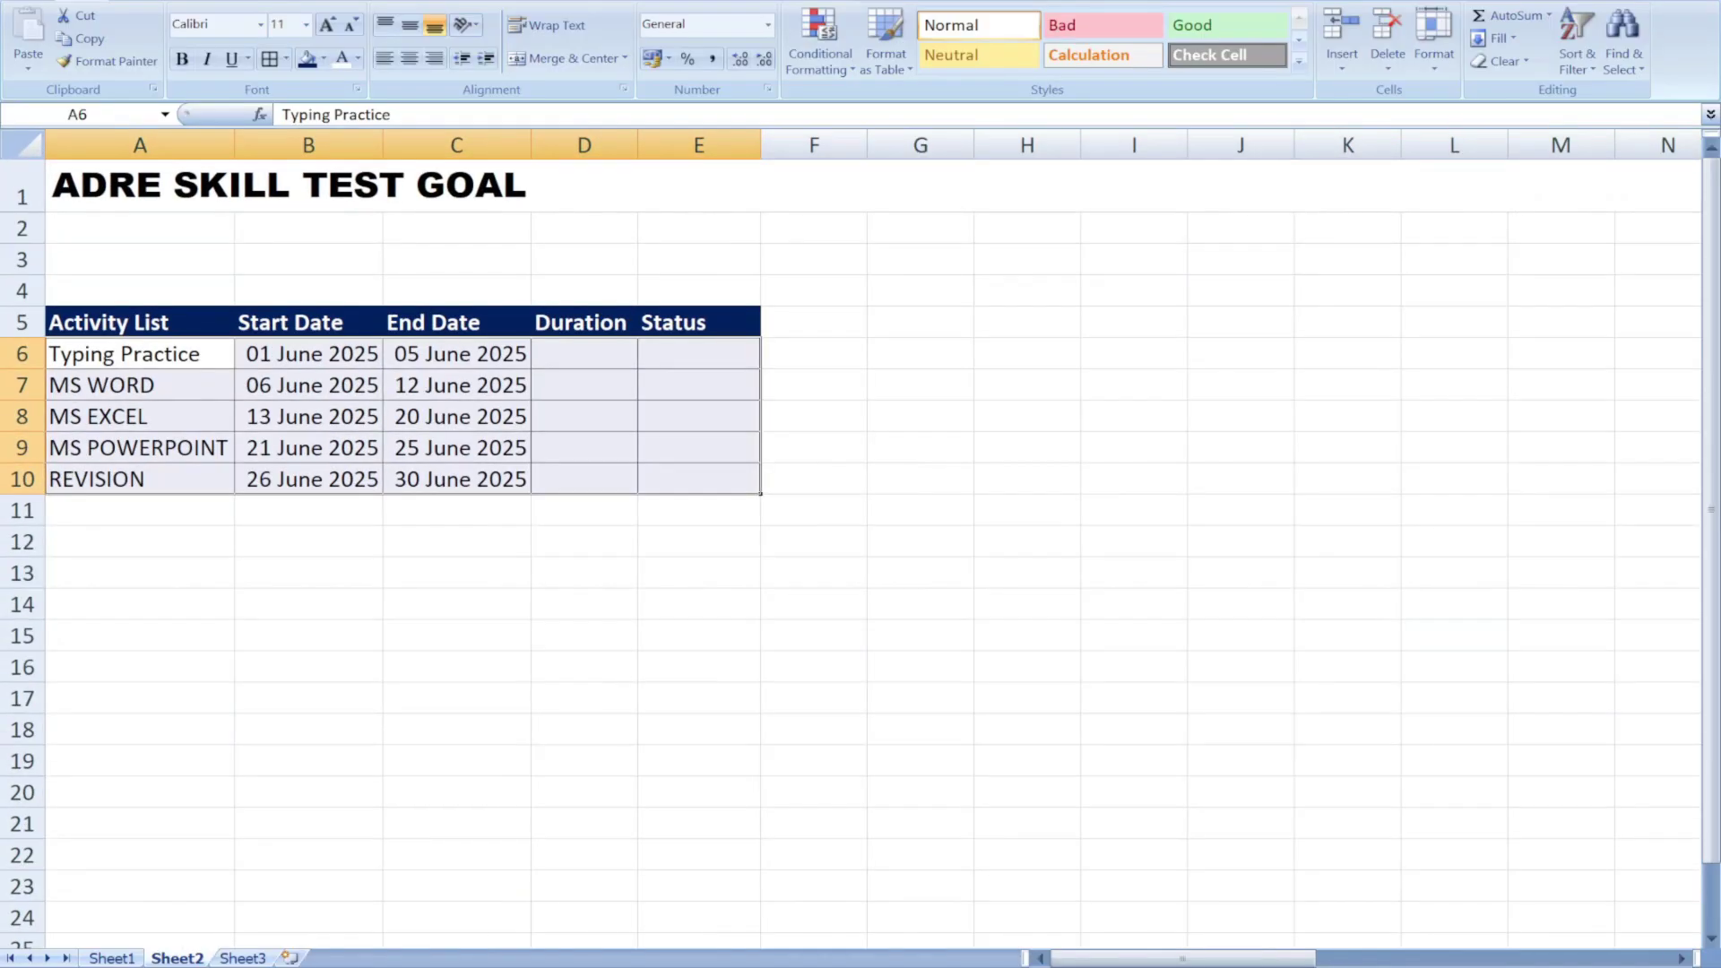
pyautogui.scroll(2, 896, 762)
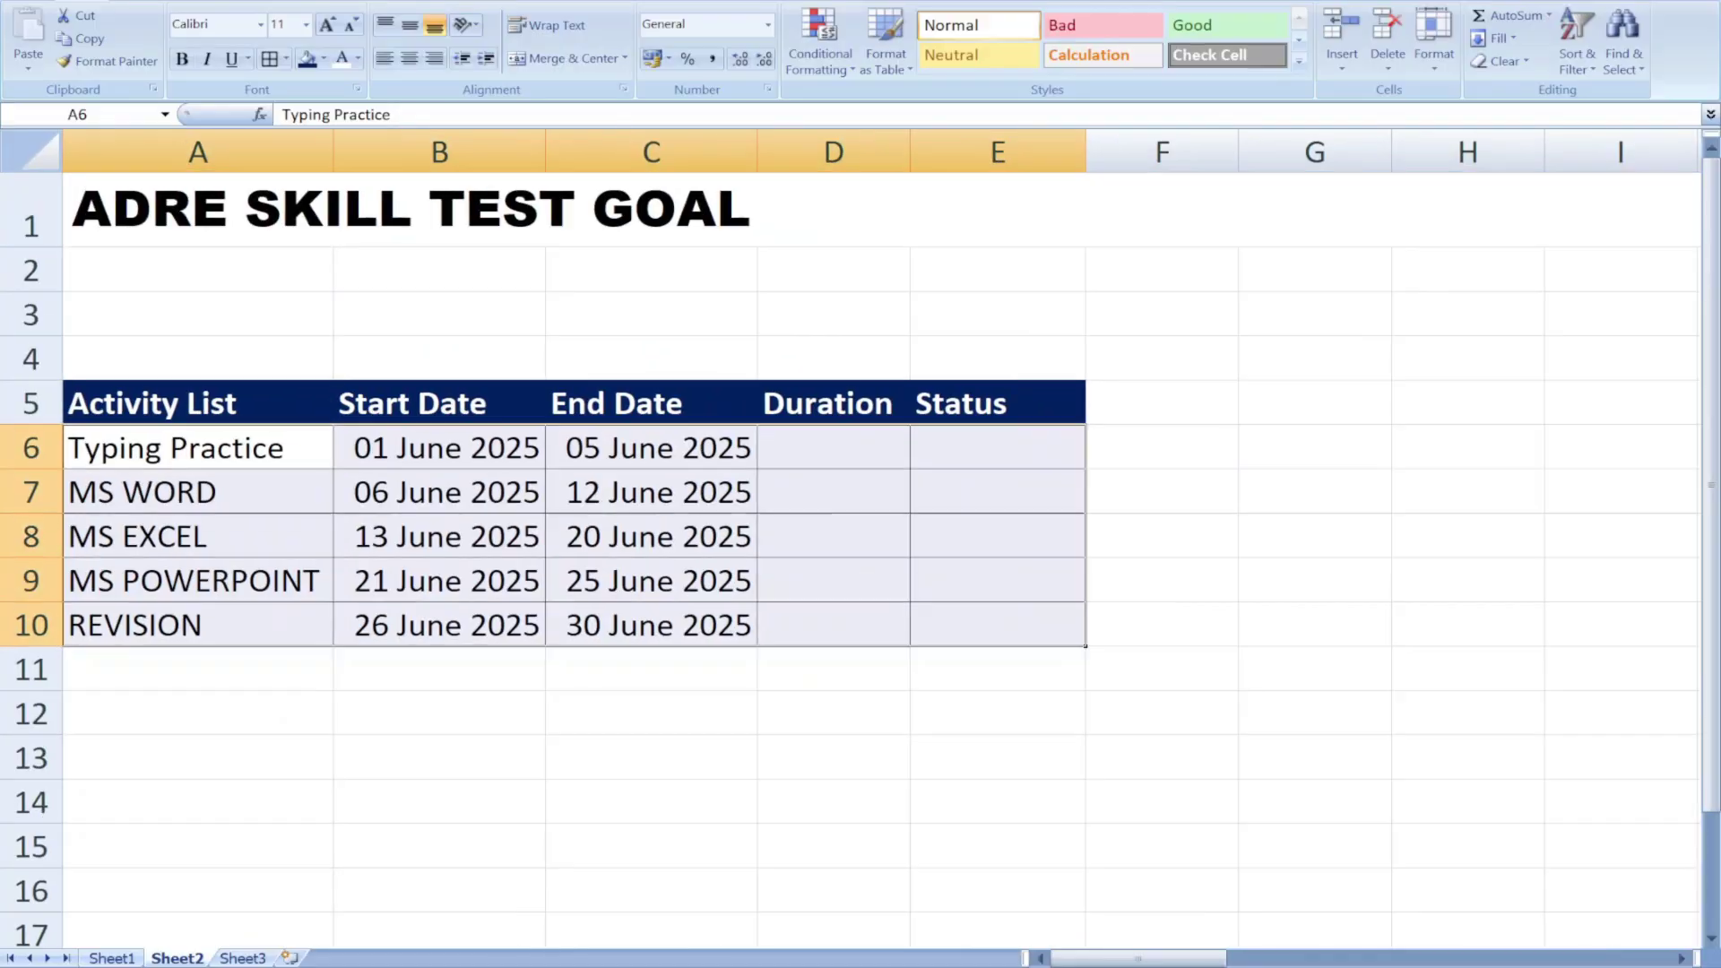
pyautogui.click(933, 818)
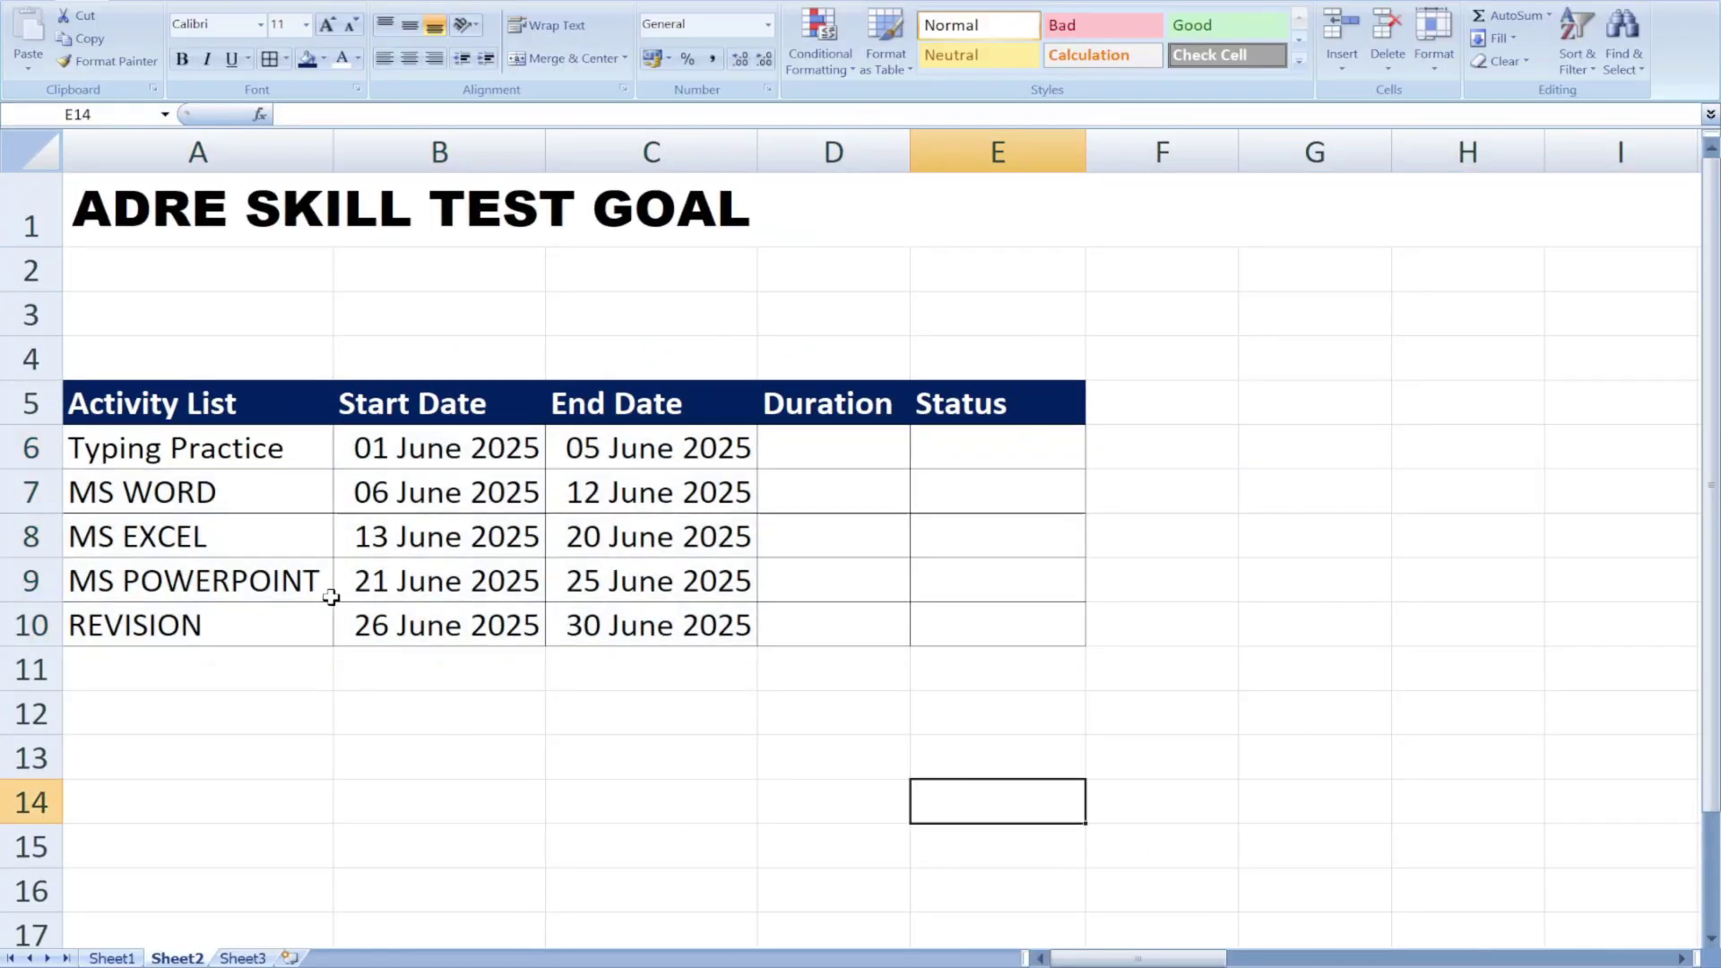
# Enter the formula =C6-B6 in D6 to calculate the Typing Practice duration from its end and start dates
pyautogui.click(821, 441)
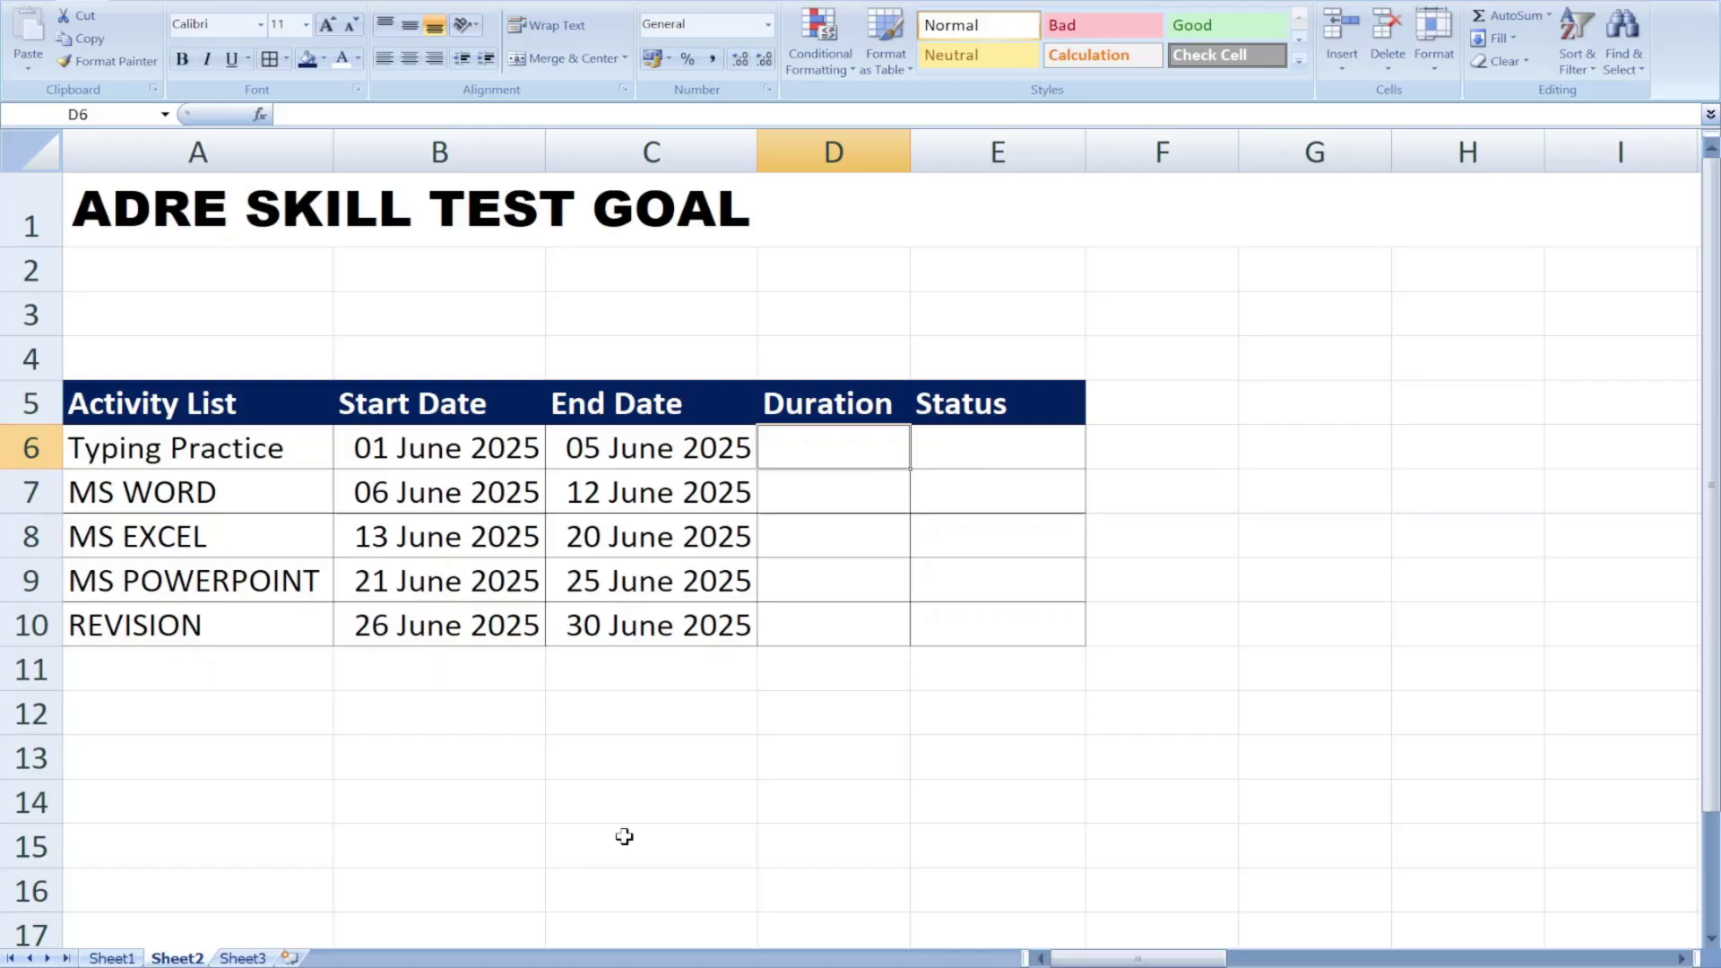
pyautogui.click(226, 465)
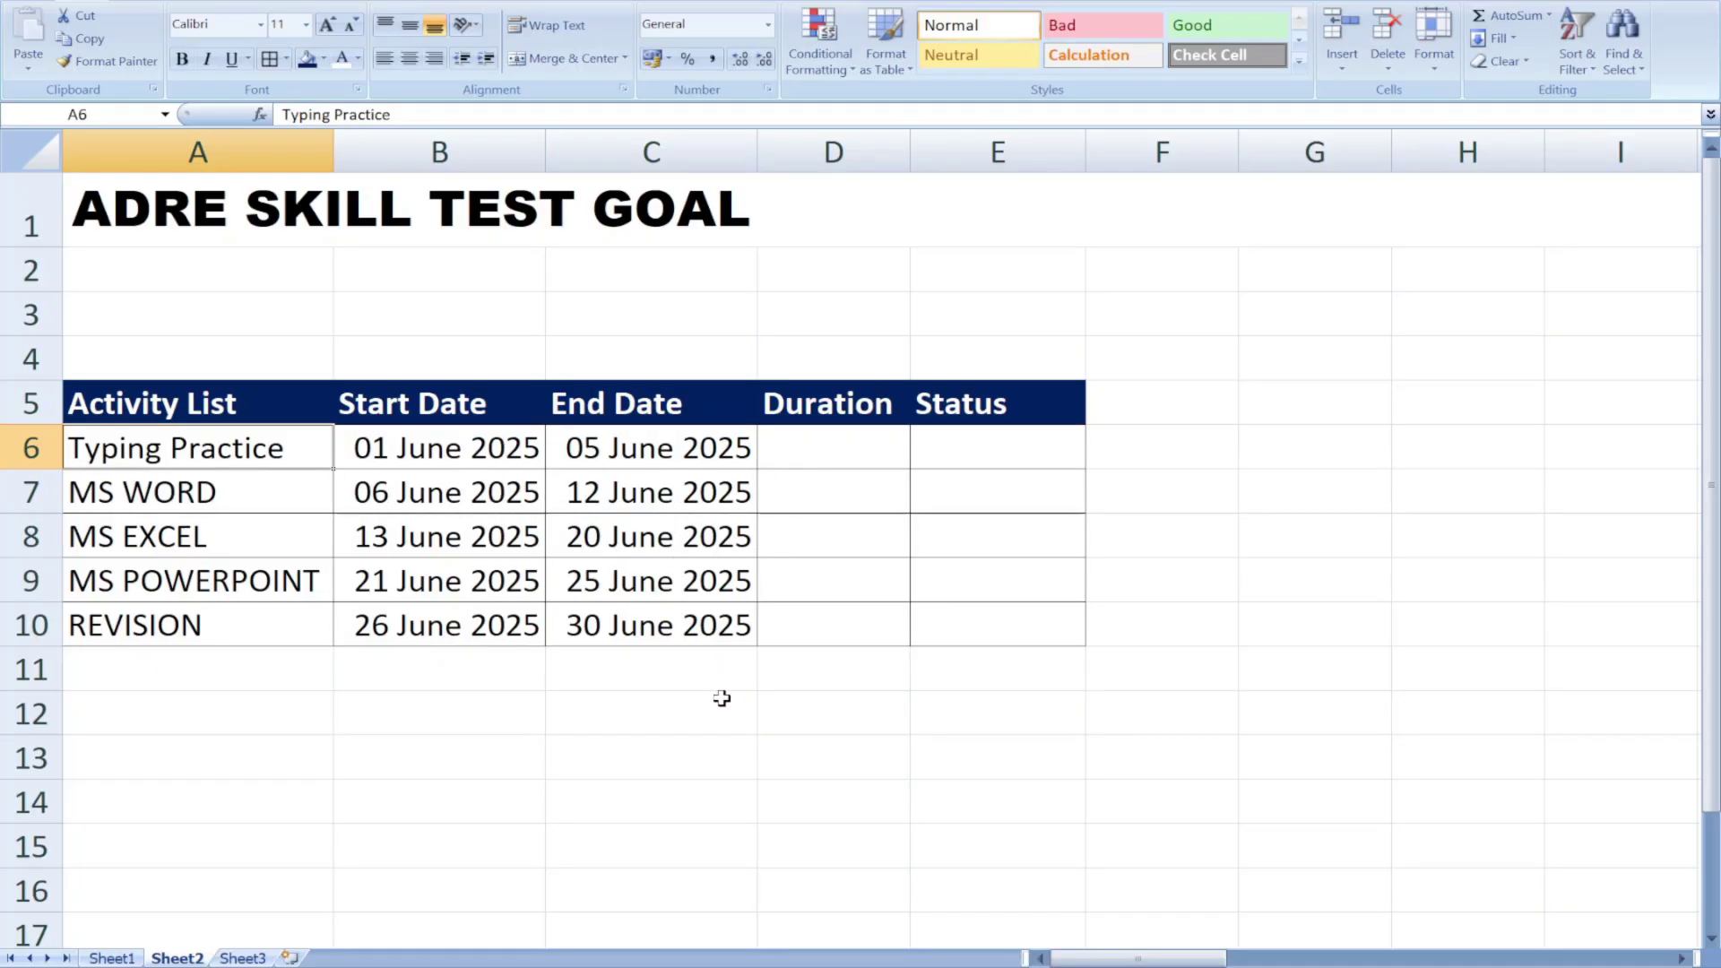
pyautogui.click(454, 453)
pyautogui.click(576, 446)
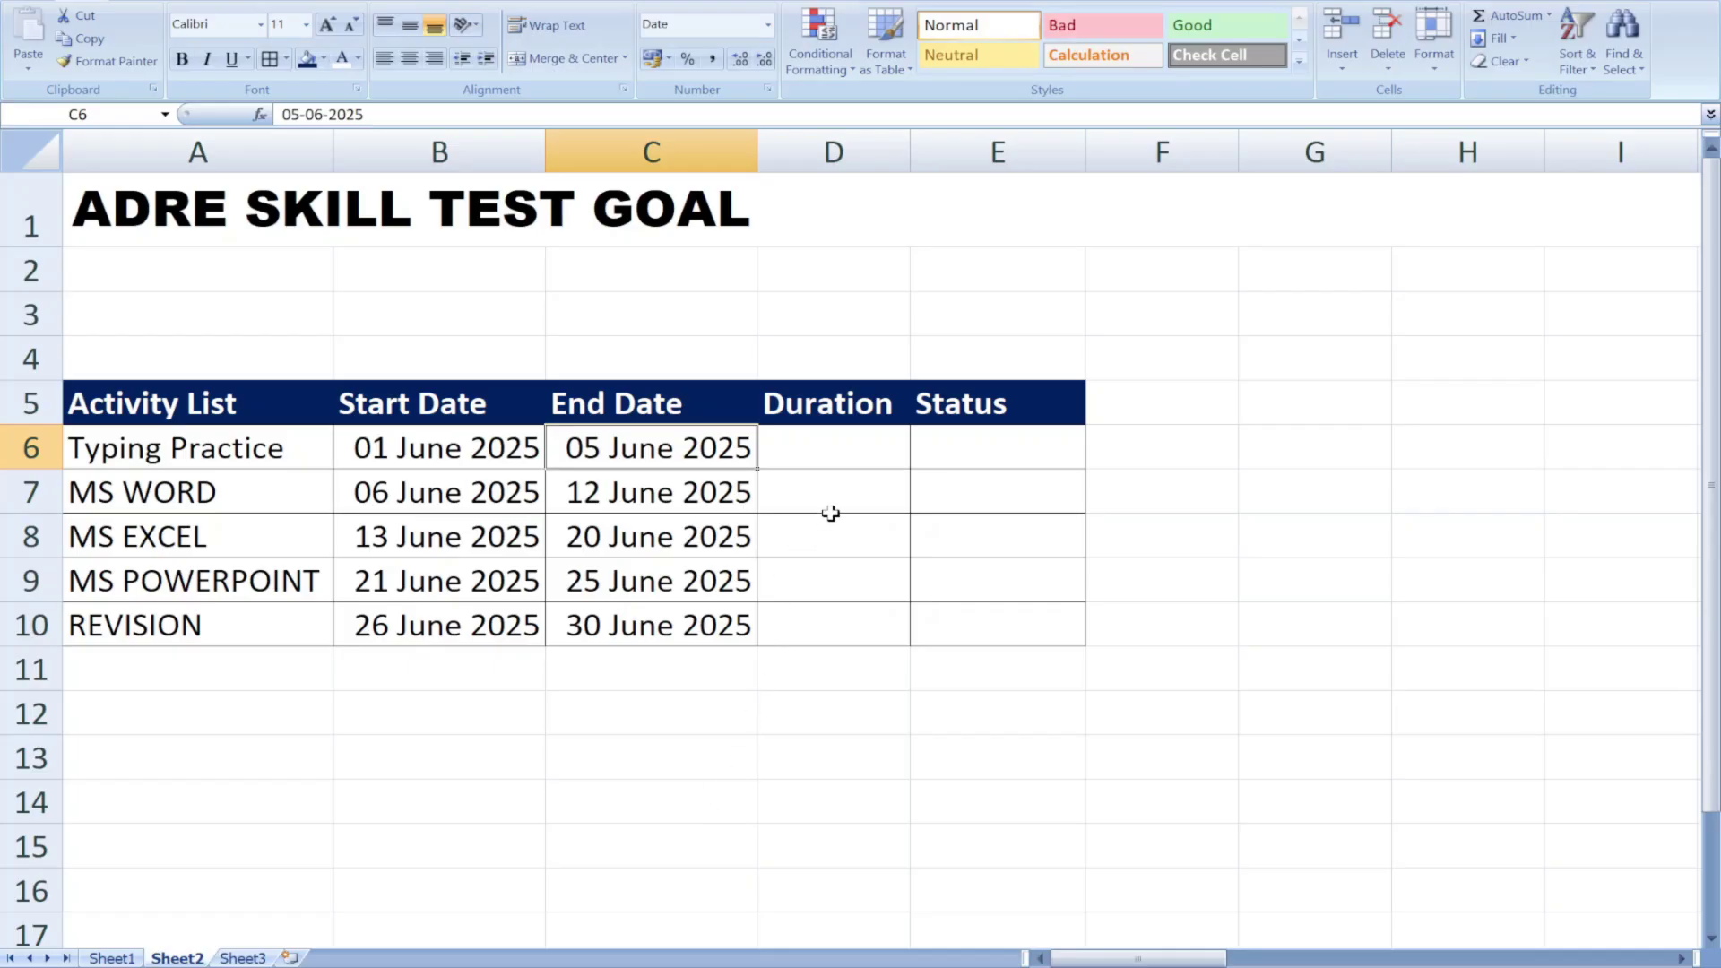
pyautogui.click(830, 448)
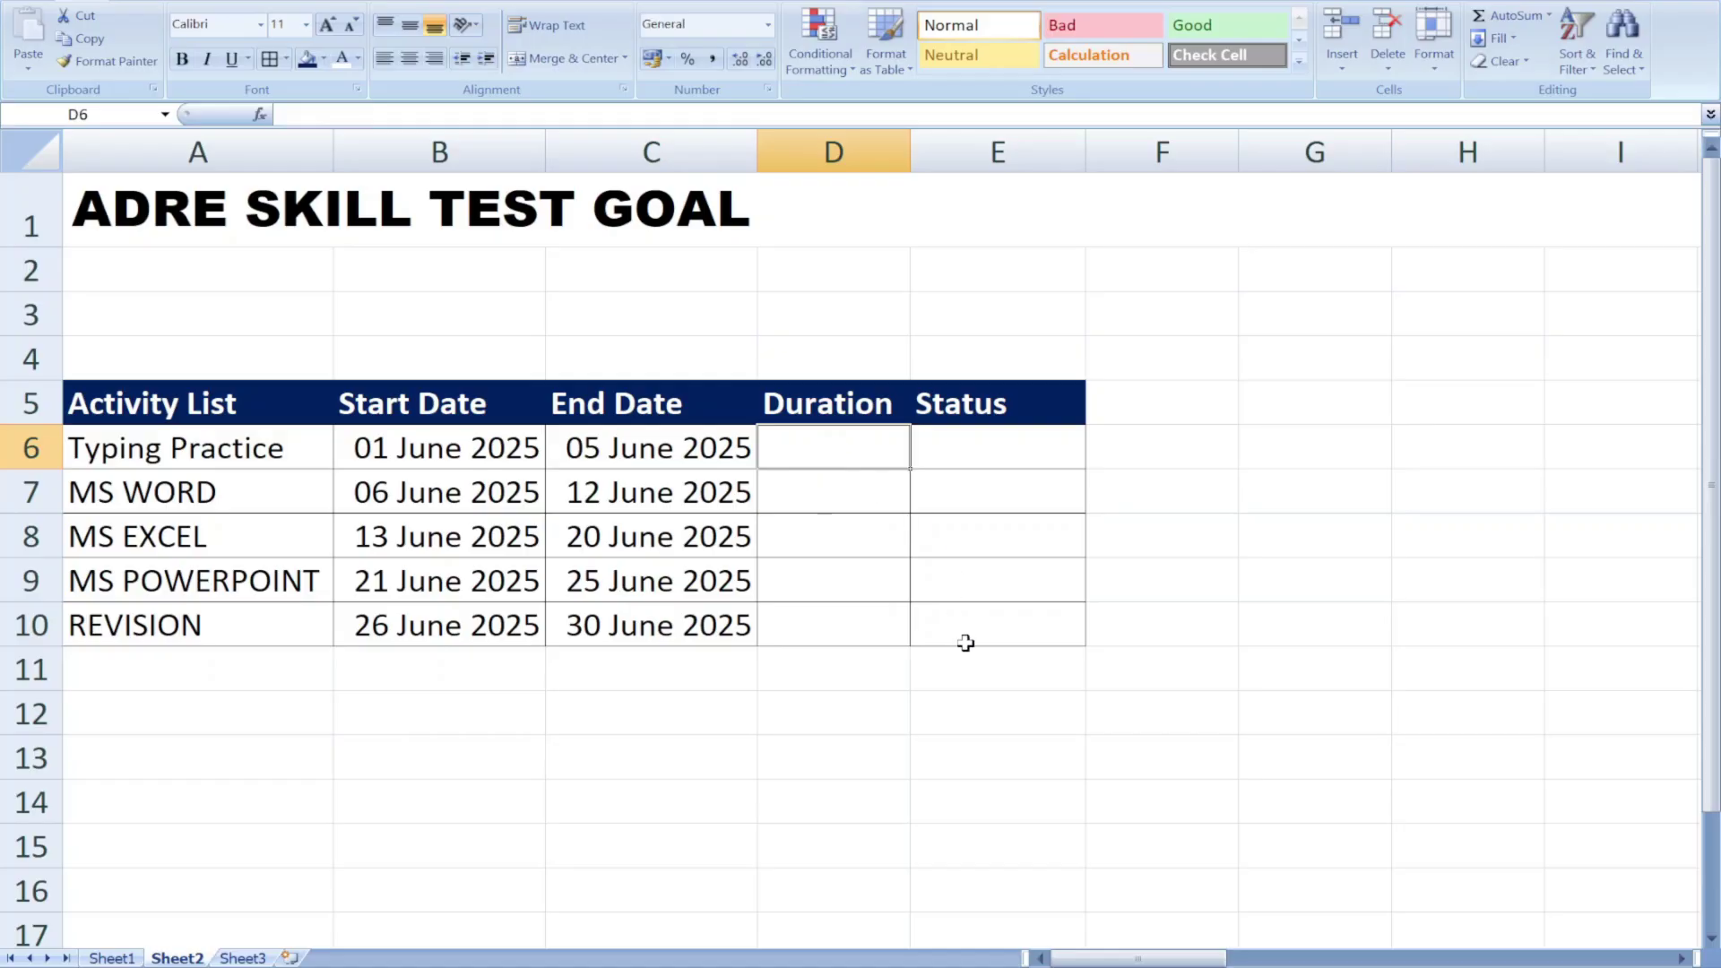
pyautogui.write('=')
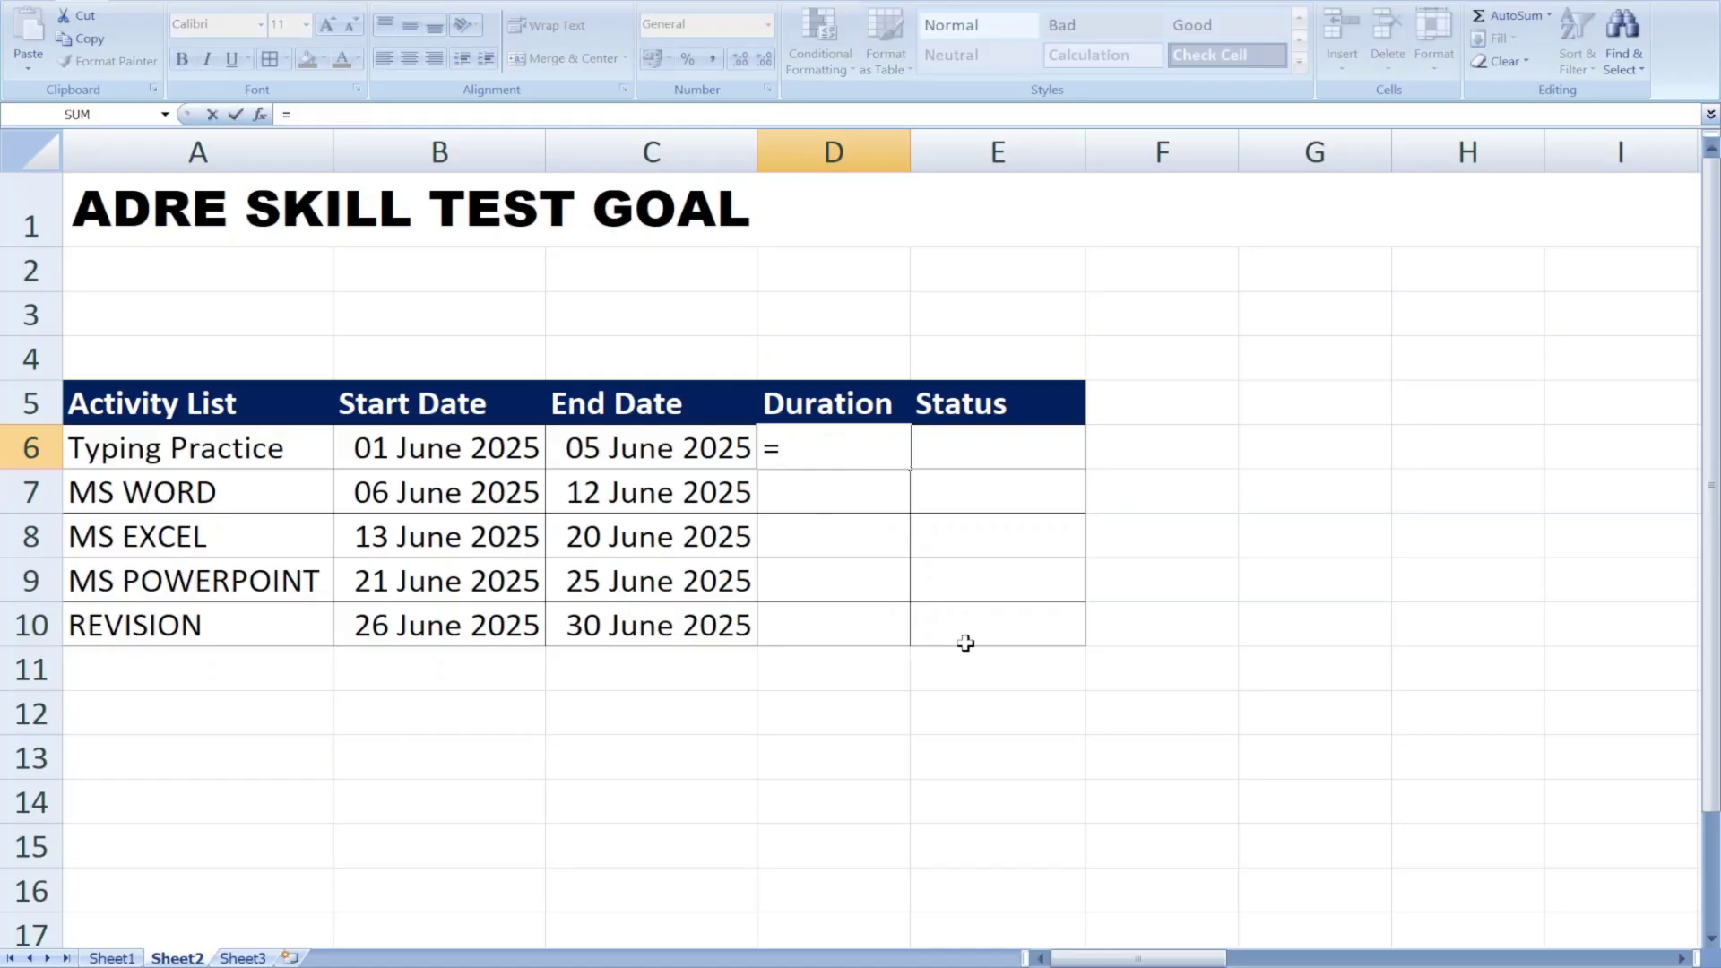
pyautogui.click(628, 458)
pyautogui.write('-')
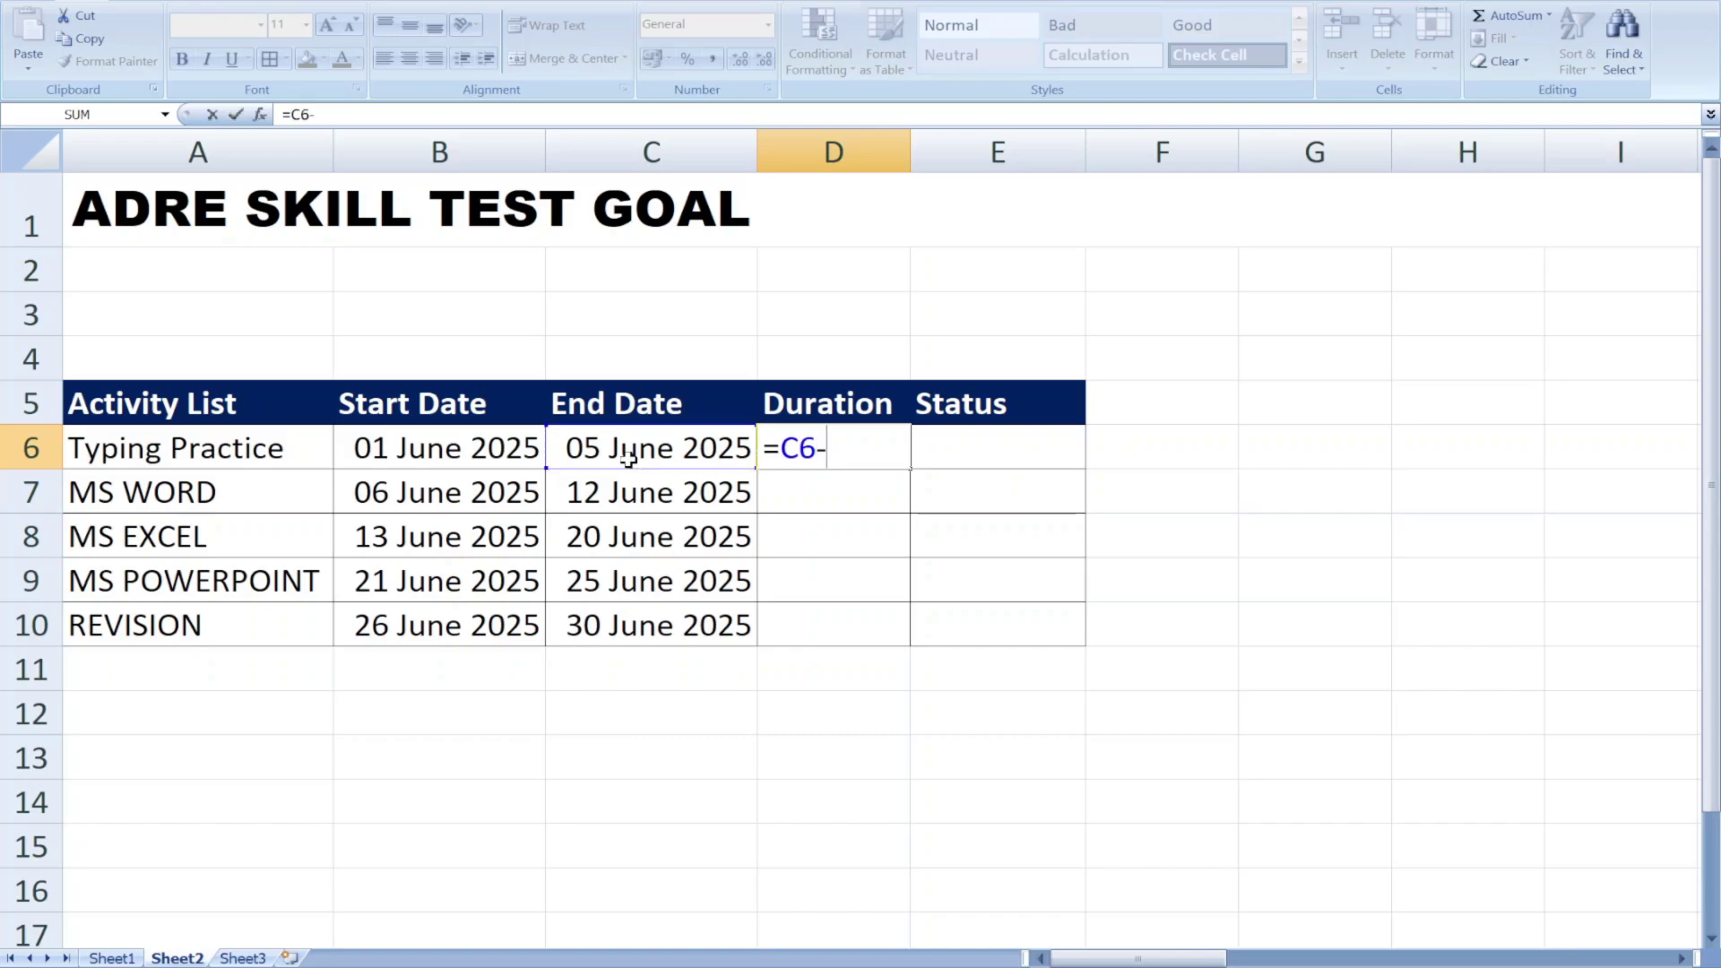
pyautogui.click(457, 458)
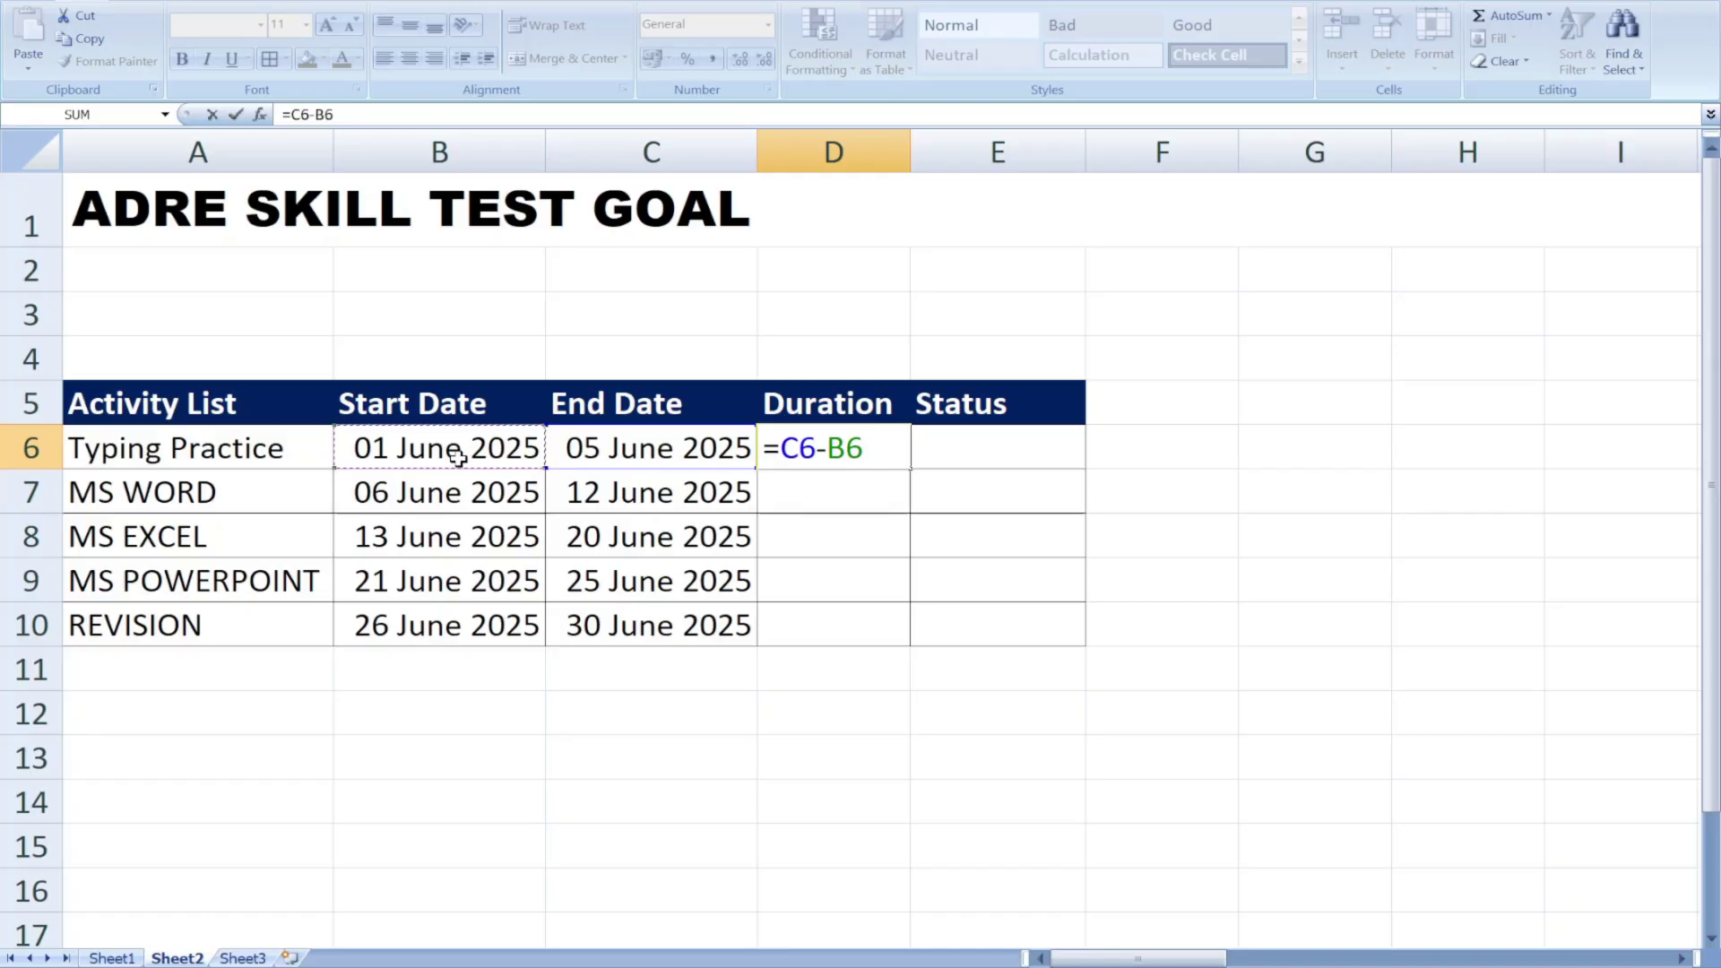
pyautogui.press('Return')
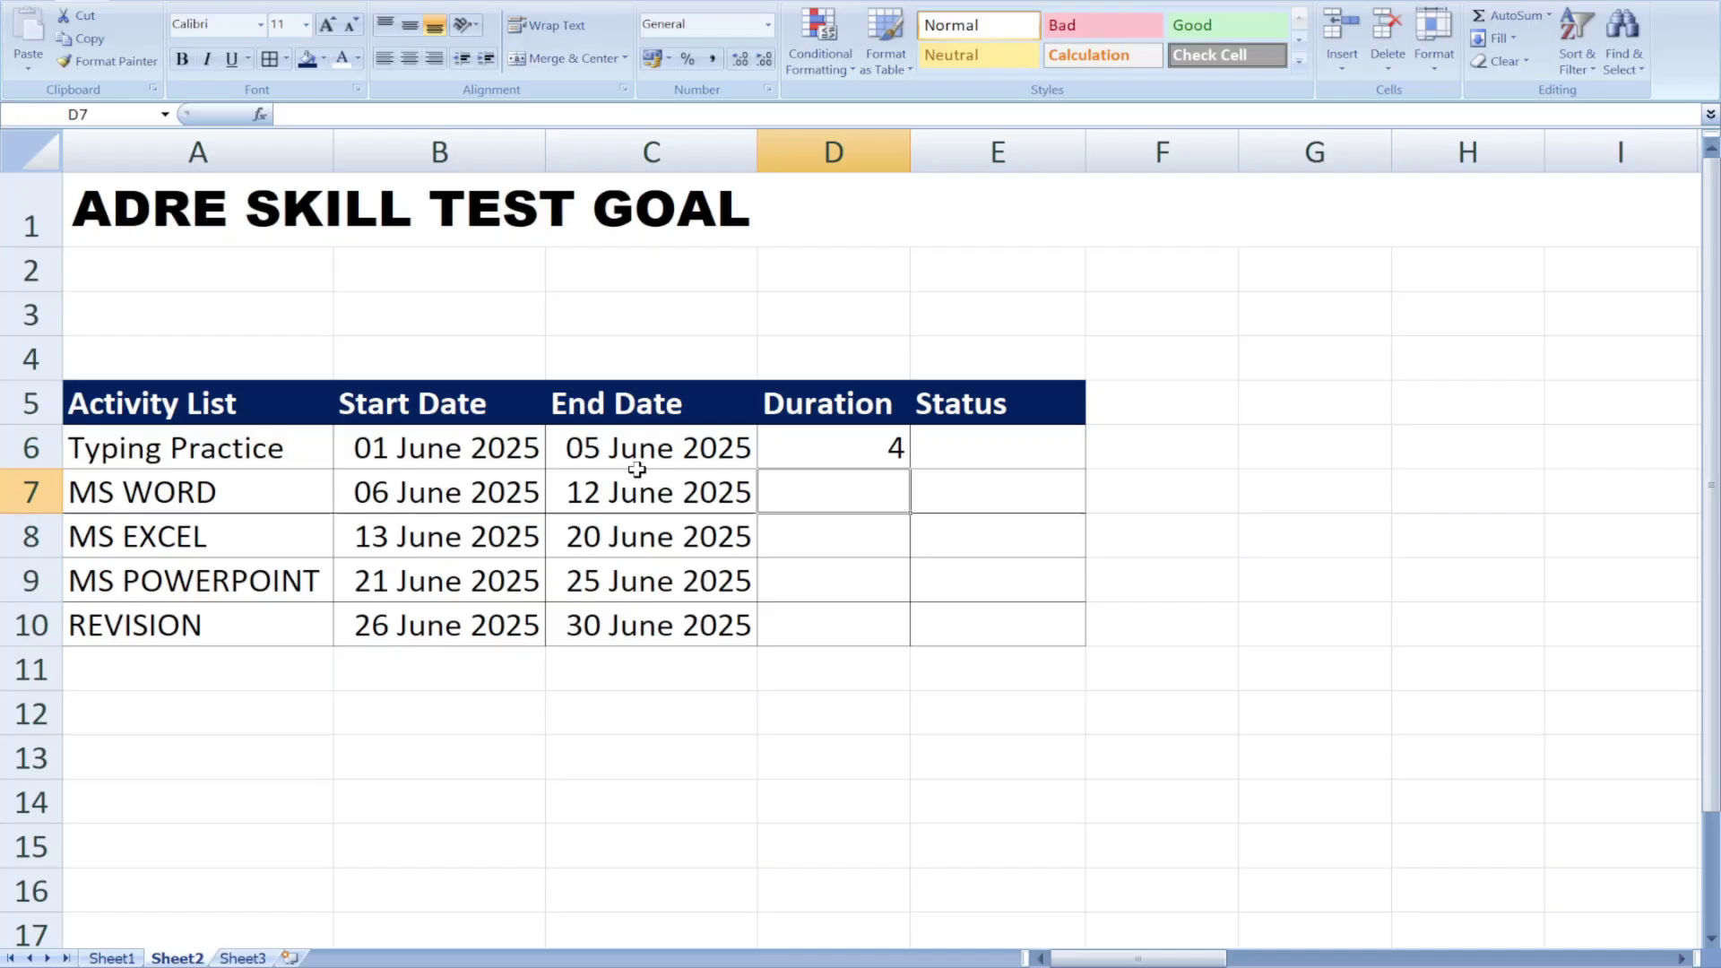
# Change the duration formula in D6 to =C6-B6+1 and fill it down to D10
pyautogui.doubleClick(881, 433)
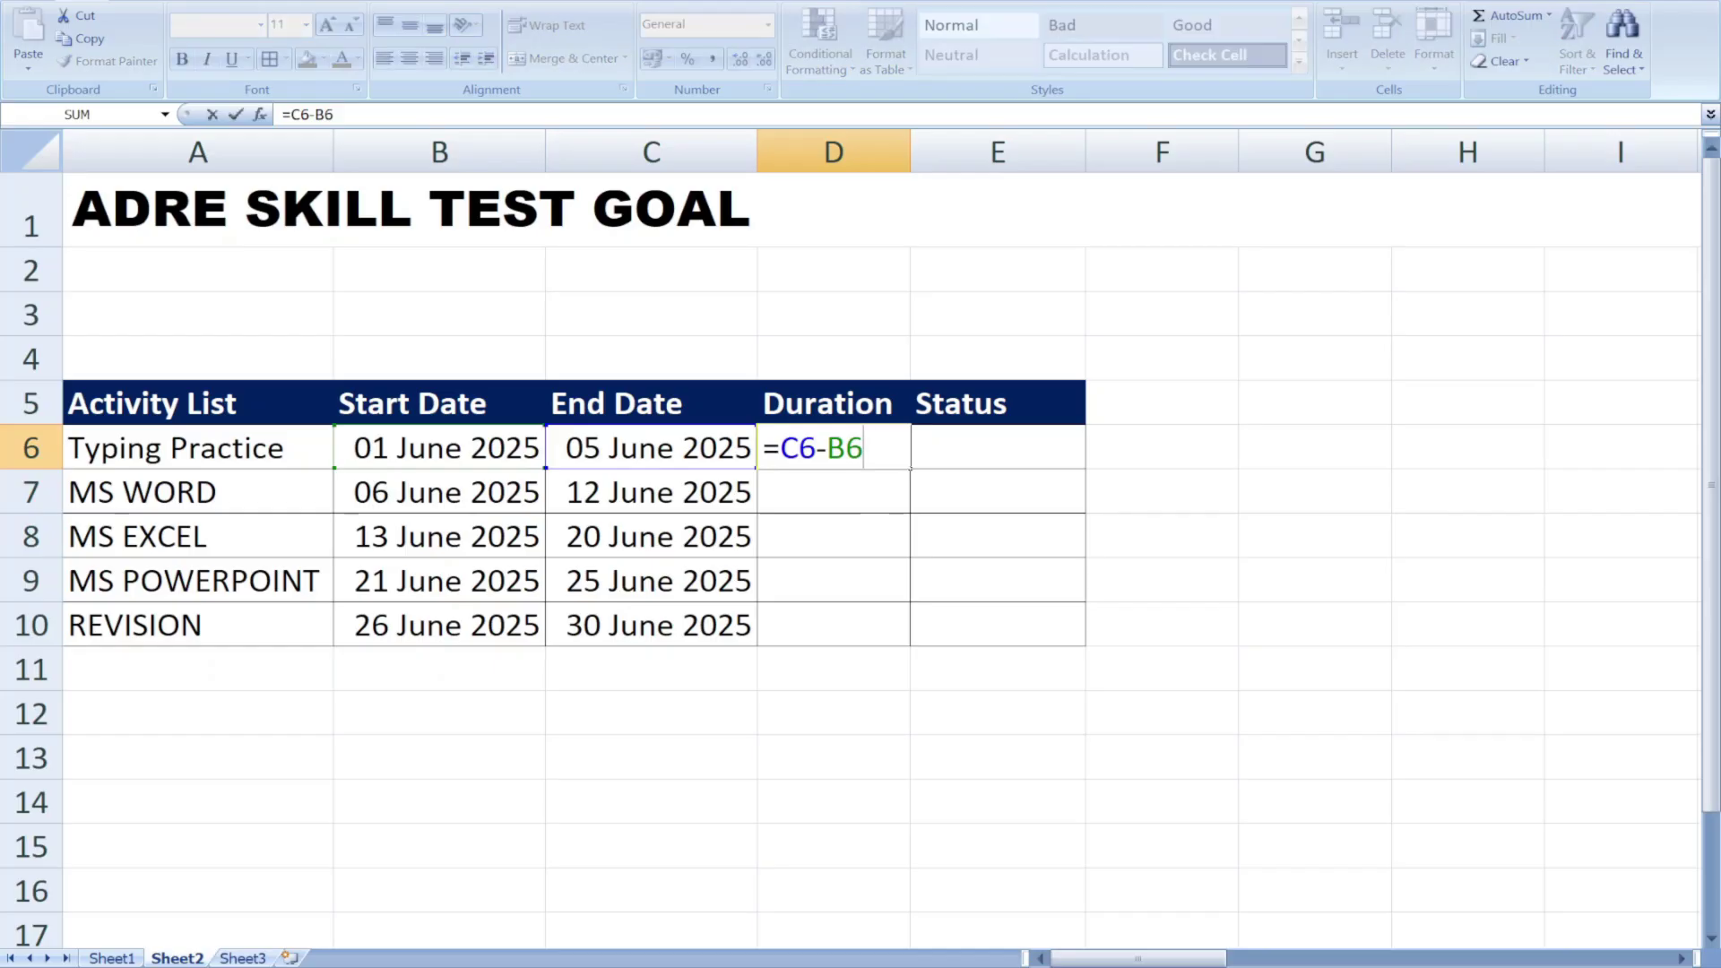
pyautogui.write('+1')
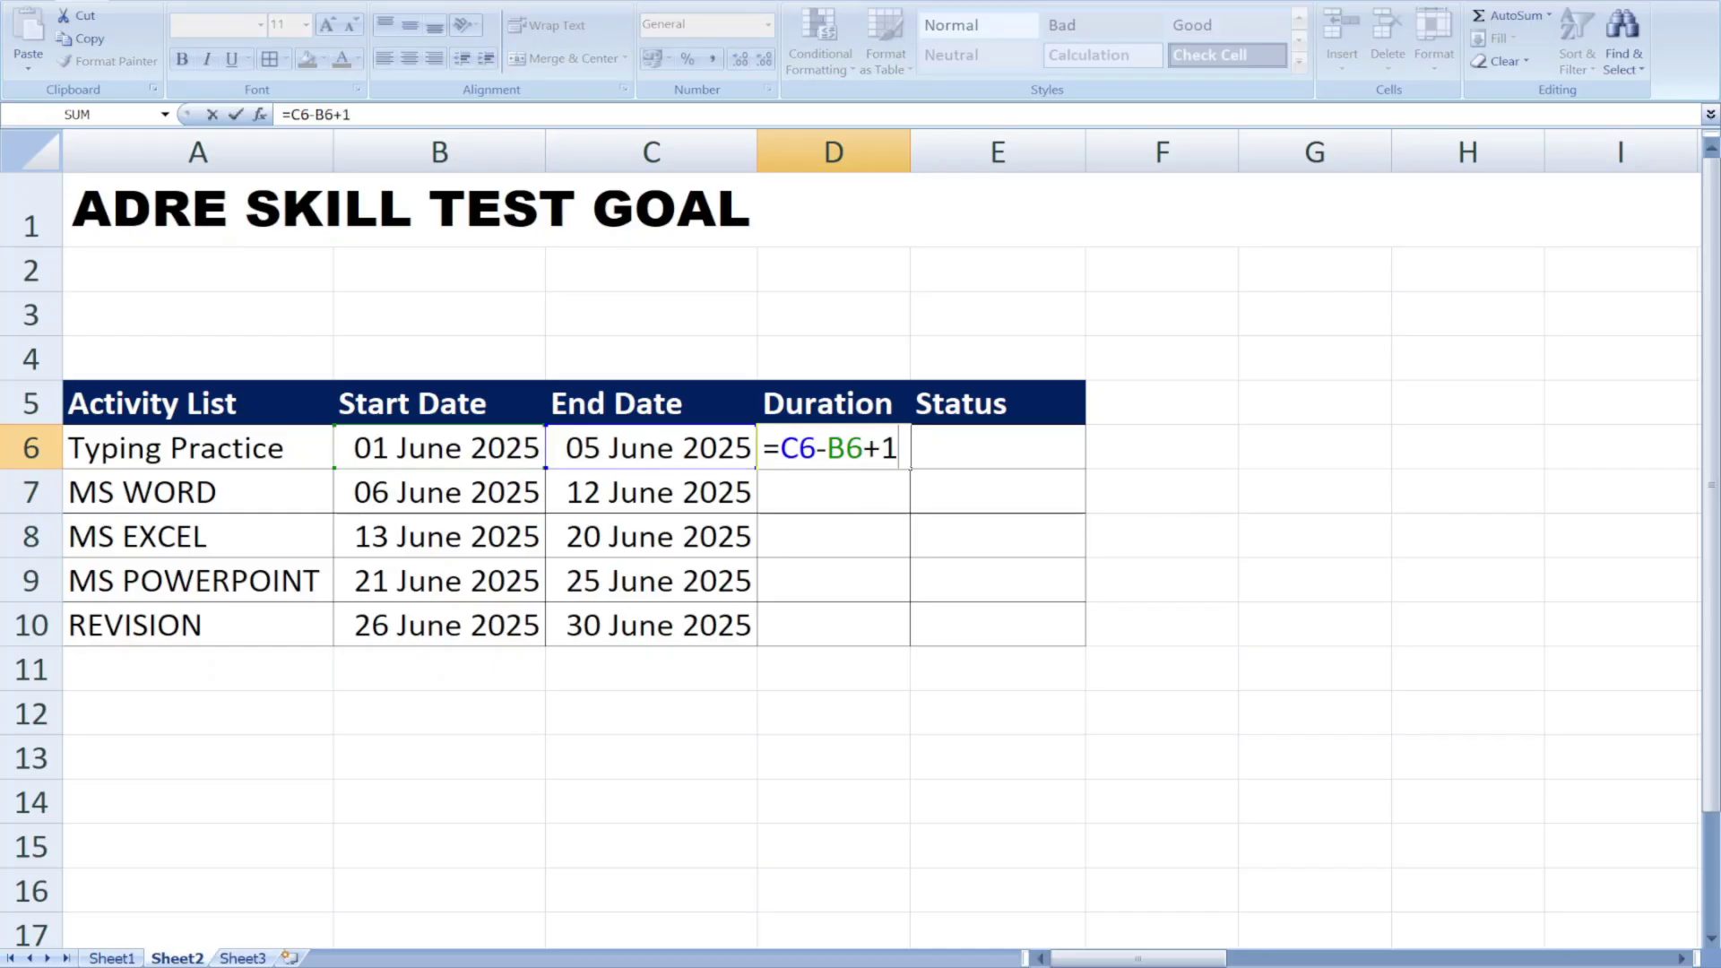
pyautogui.press('Return')
pyautogui.click(876, 439)
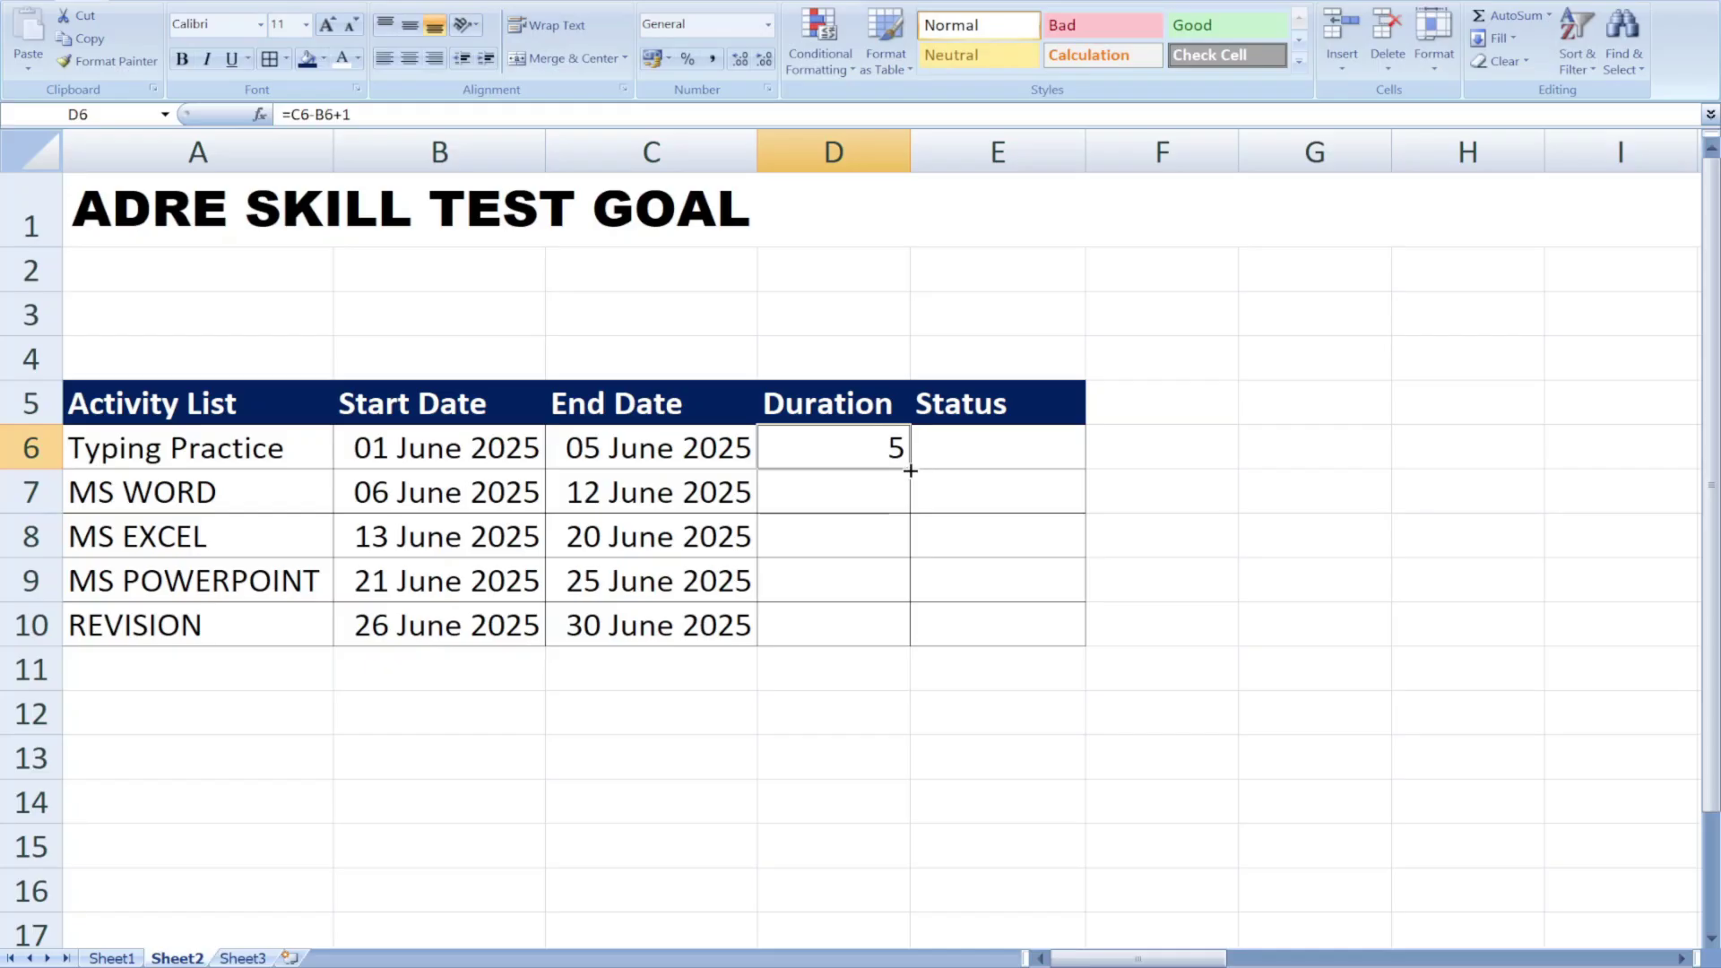
pyautogui.moveTo(909, 467); pyautogui.dragTo(911, 631)
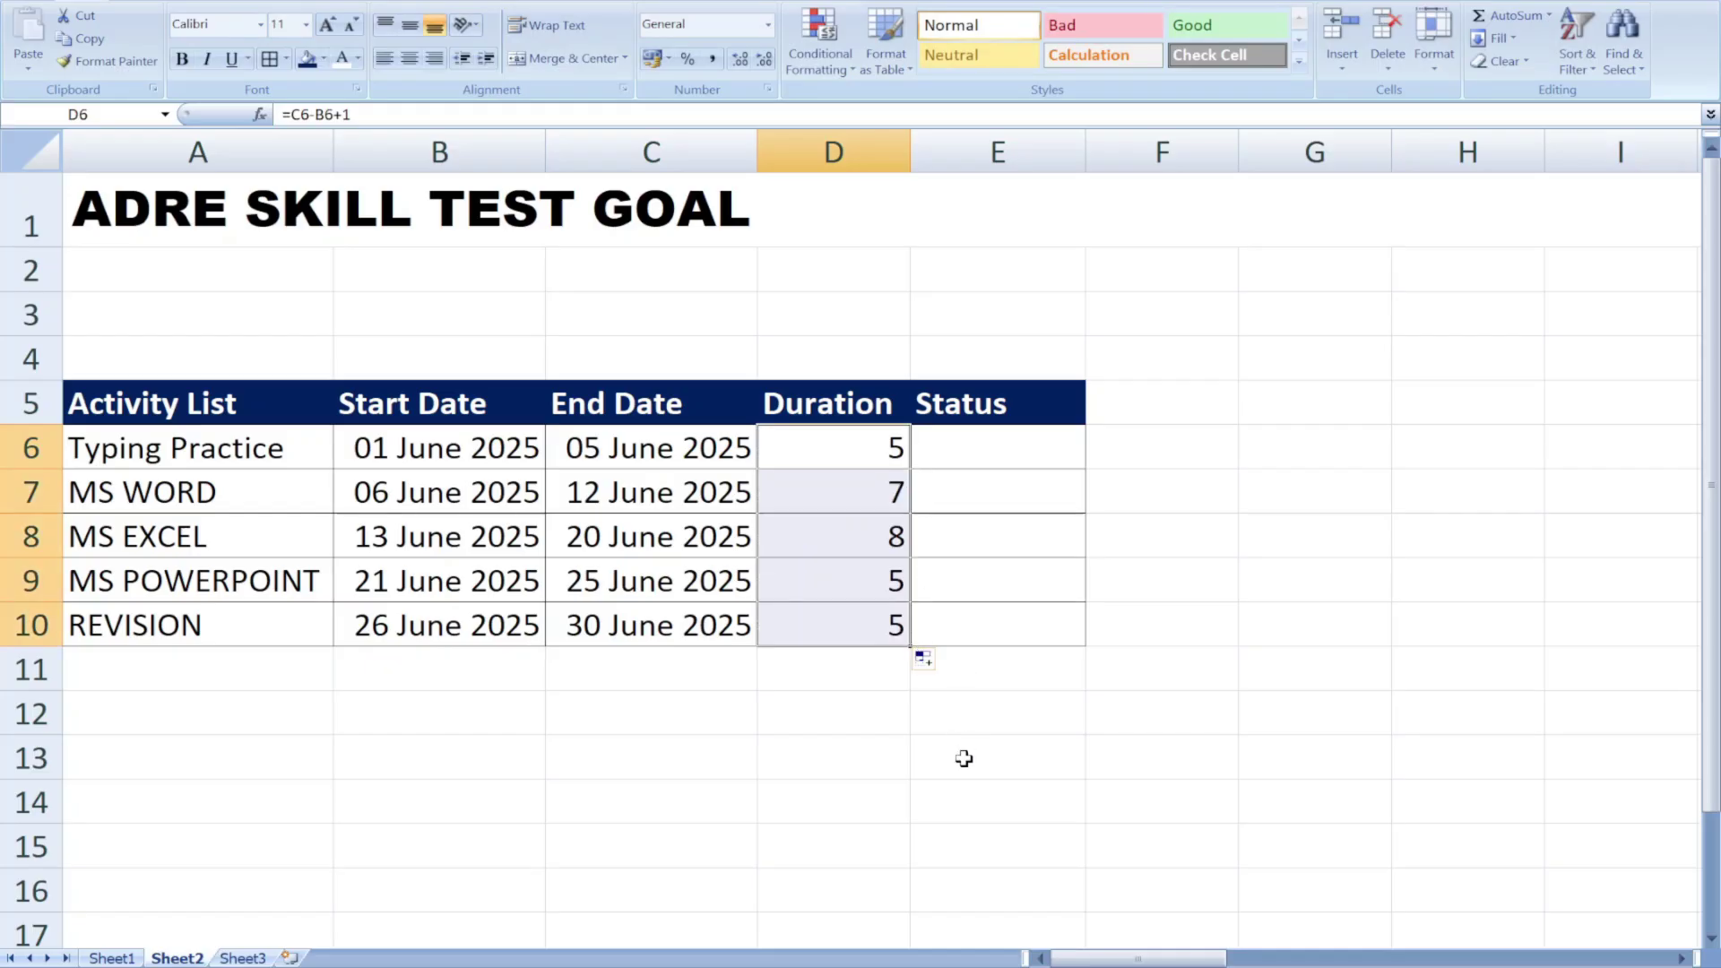
# Add list data validation to the Status cells E6:E10 with the source Completed,In Progress, Pending
pyautogui.click(972, 451)
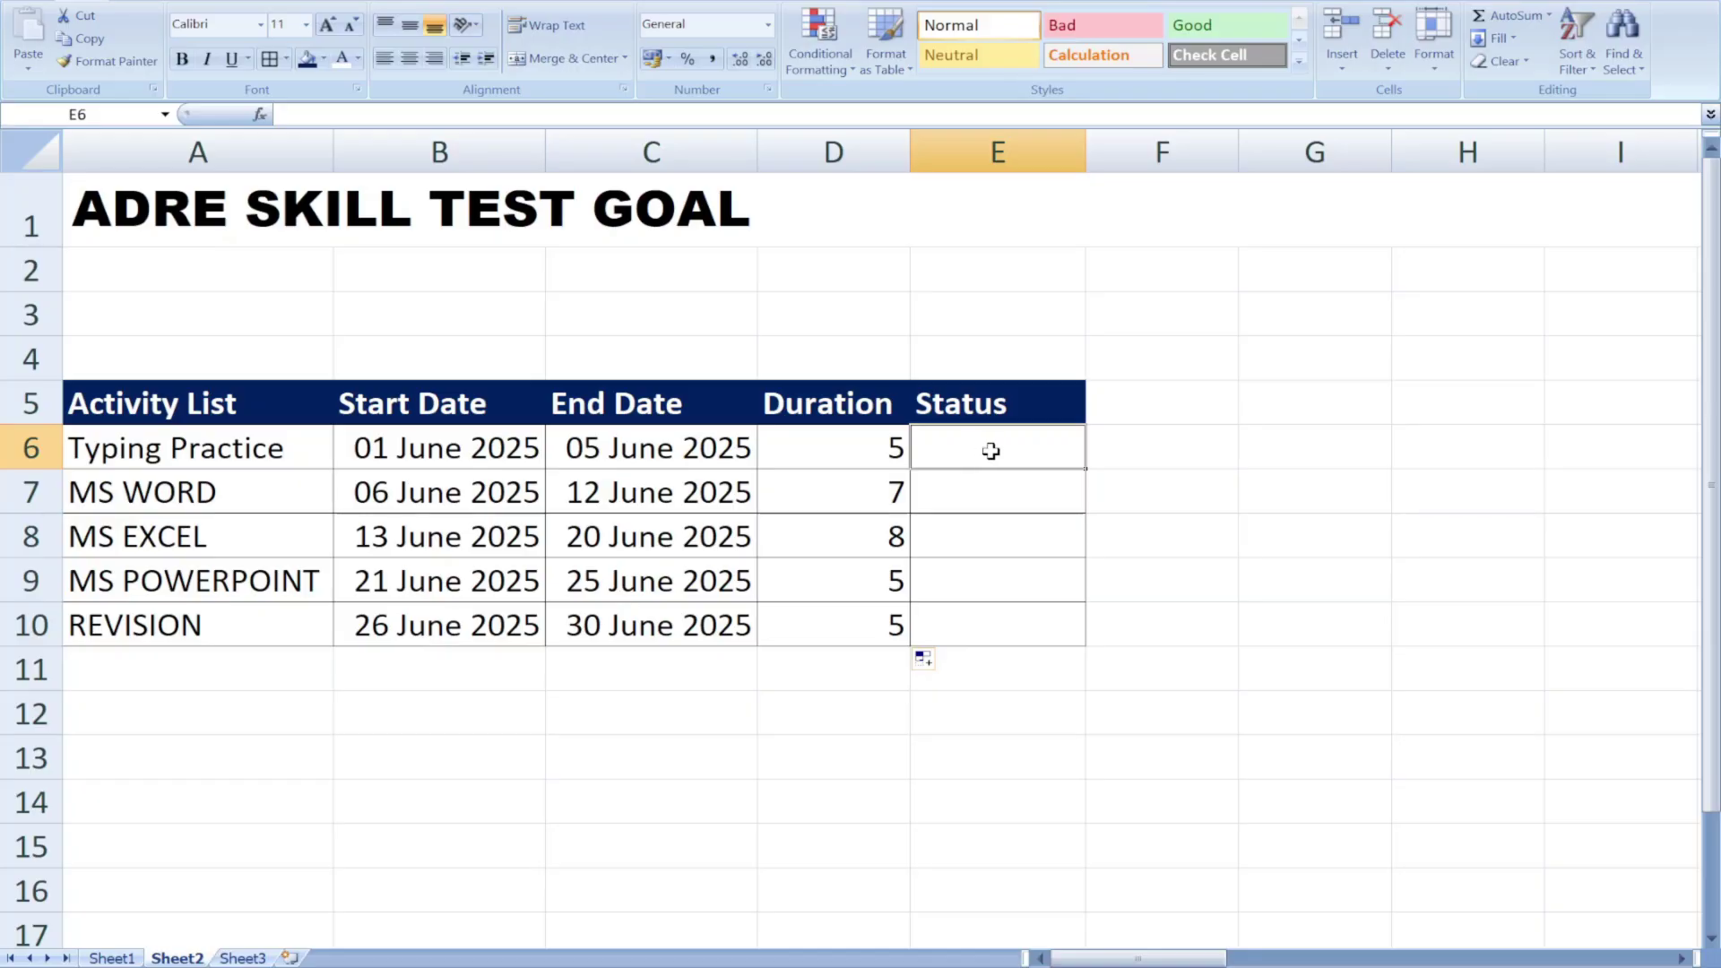
pyautogui.click(1096, 569)
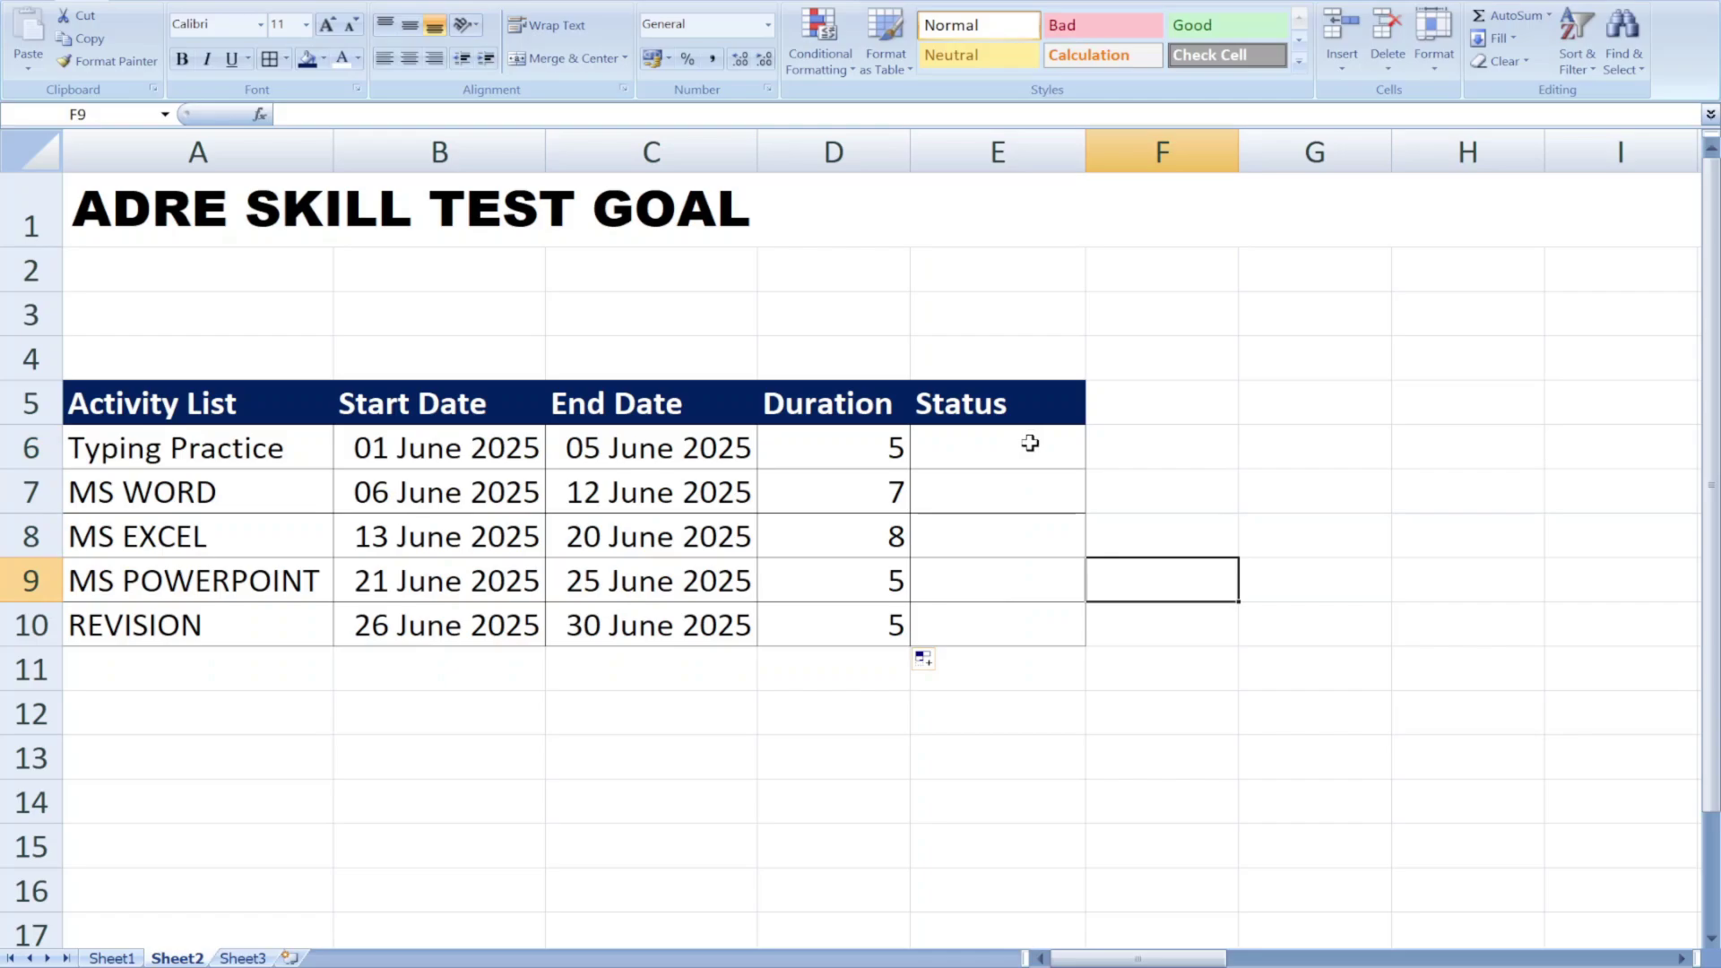
pyautogui.moveTo(1030, 440); pyautogui.dragTo(1029, 620)
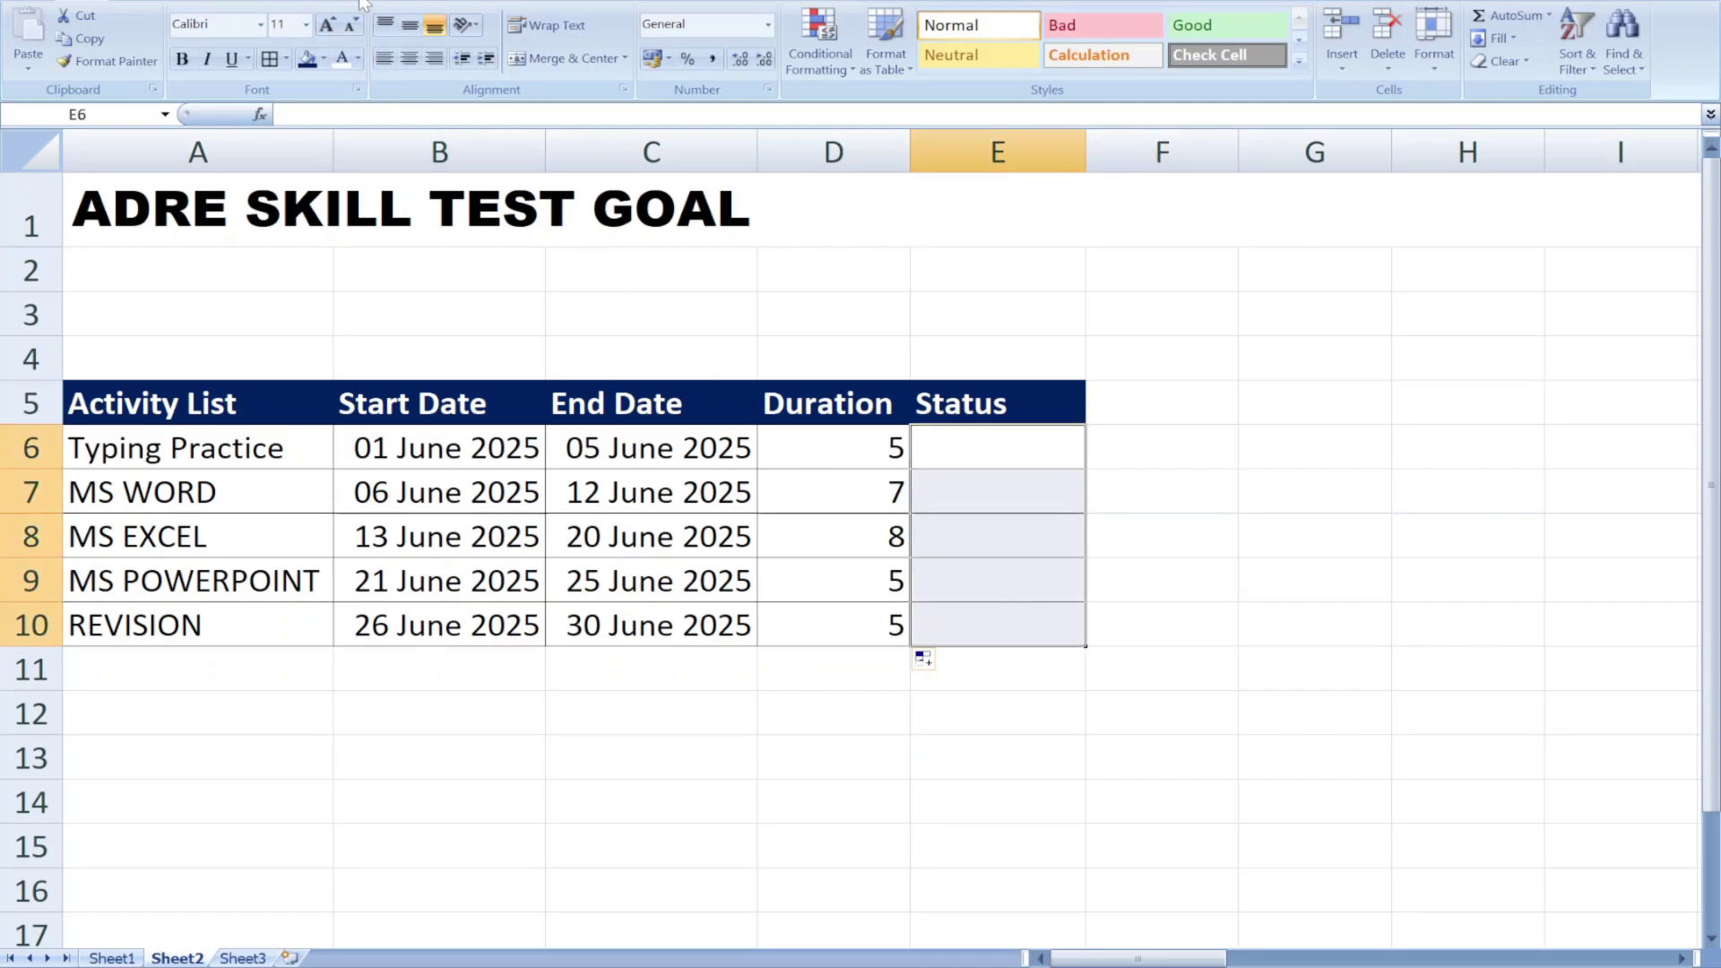
pyautogui.click(408, 3)
pyautogui.click(813, 68)
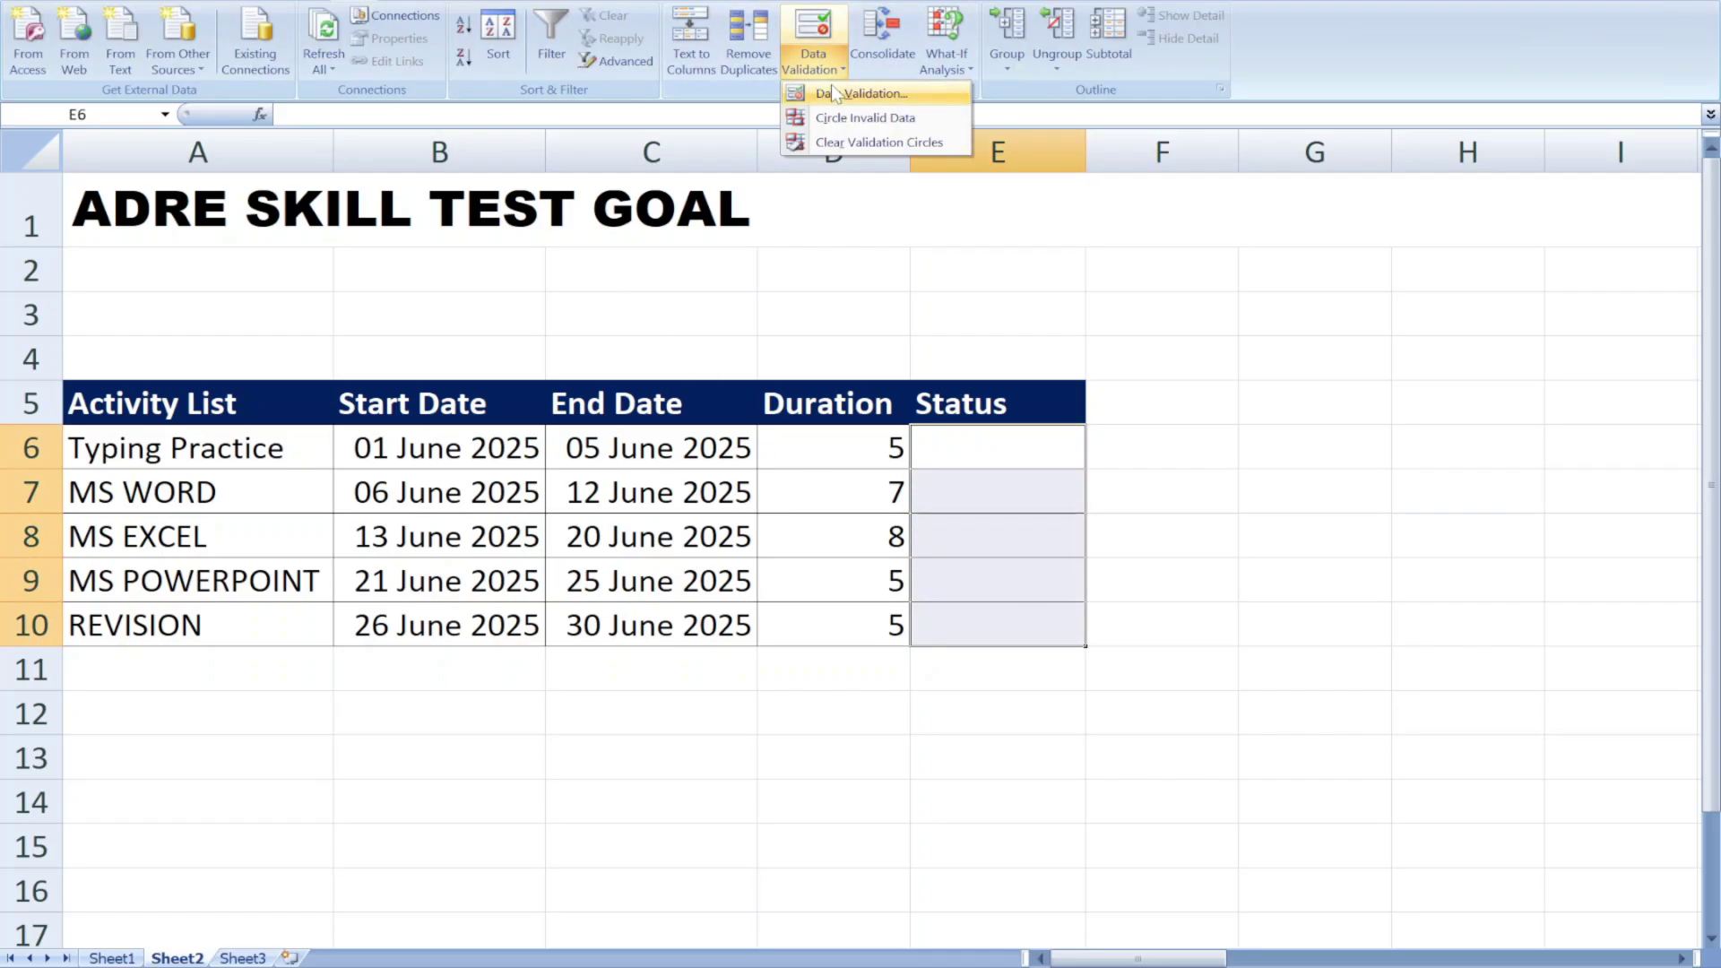
pyautogui.click(829, 93)
pyautogui.click(1049, 388)
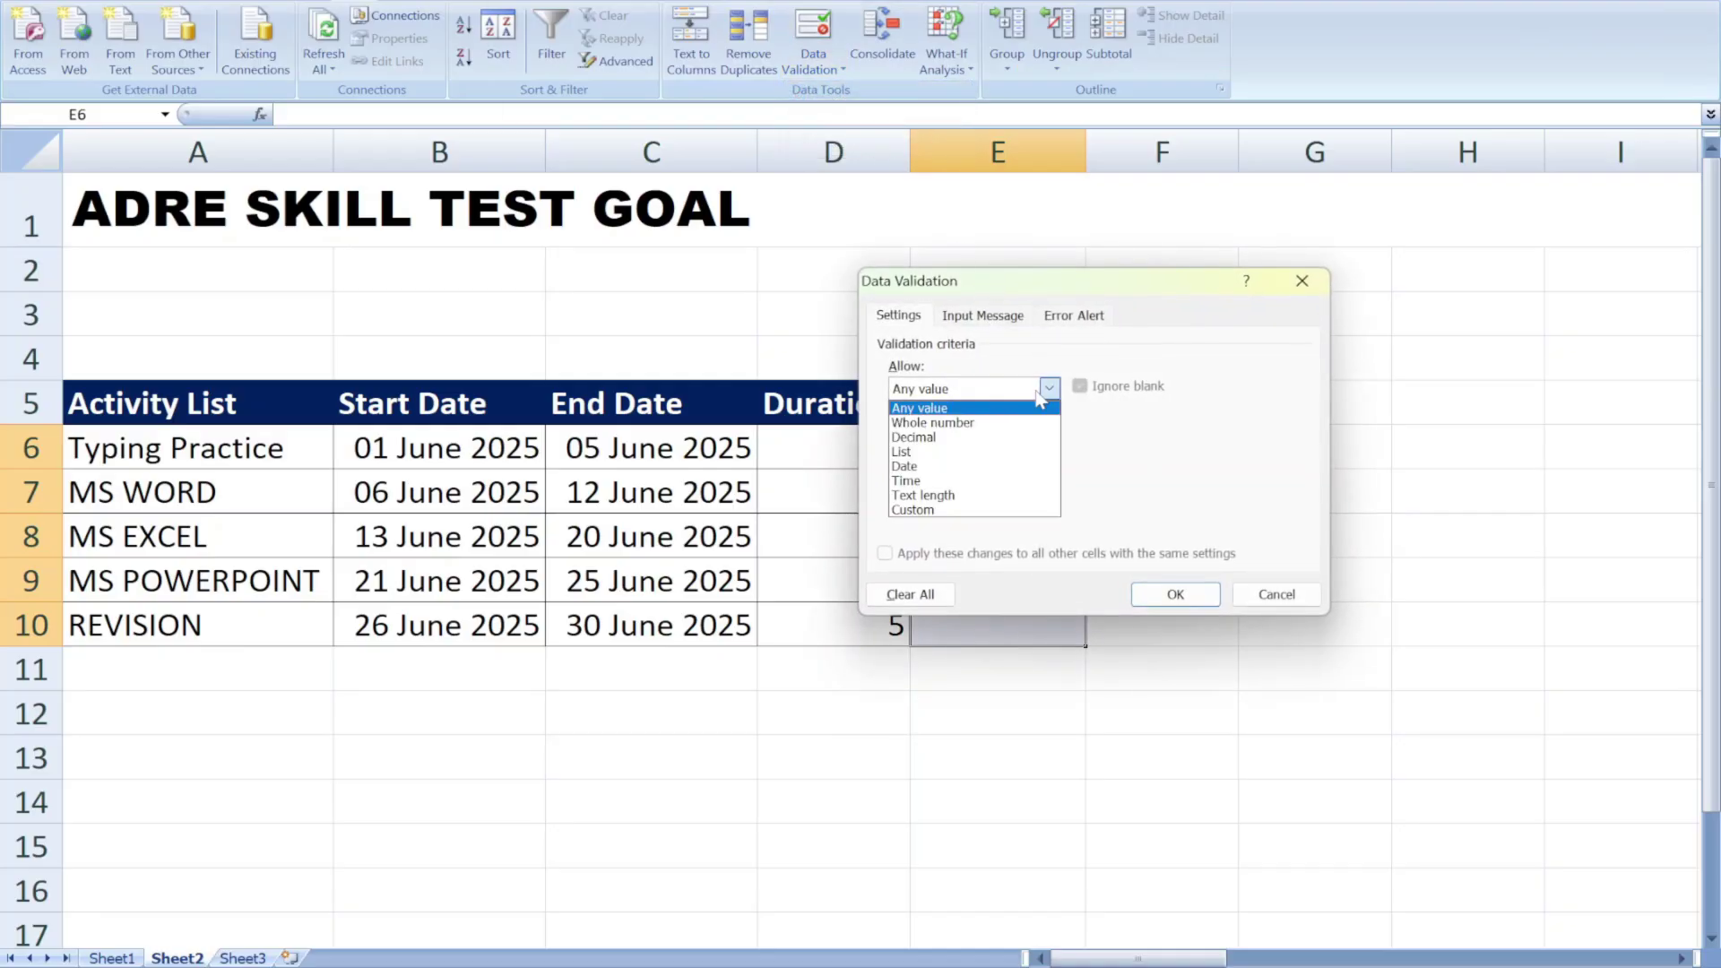
pyautogui.click(939, 455)
pyautogui.click(963, 479)
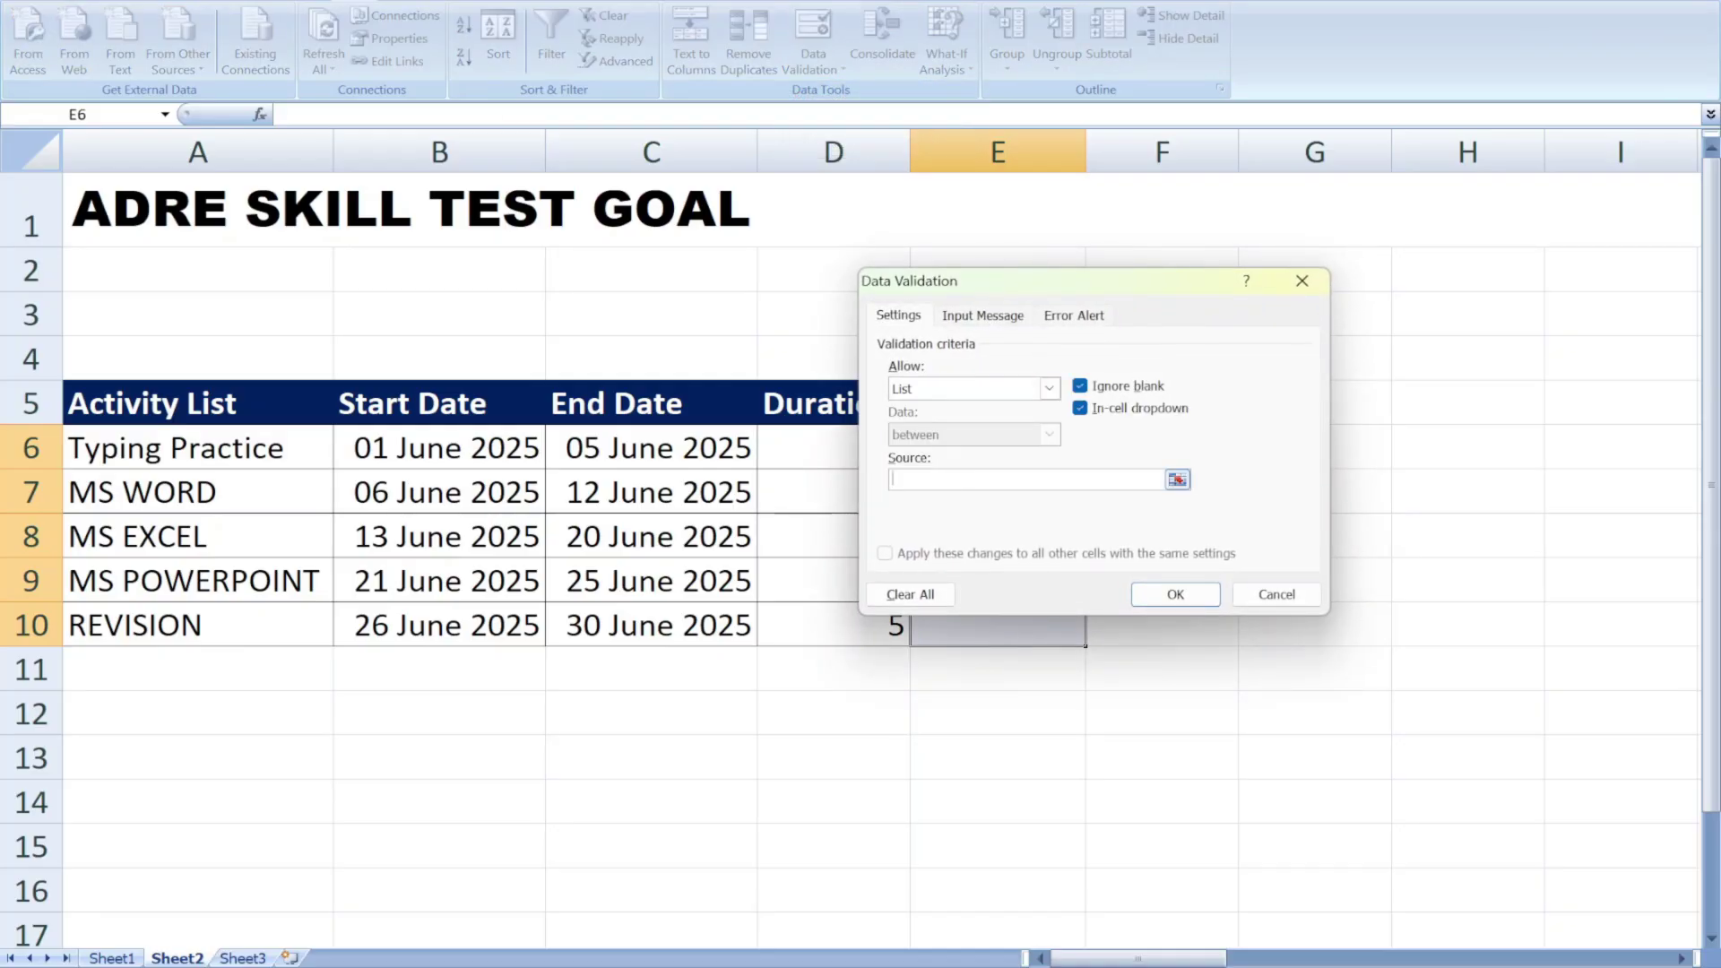
pyautogui.write('Completed,In Progress, Pending')
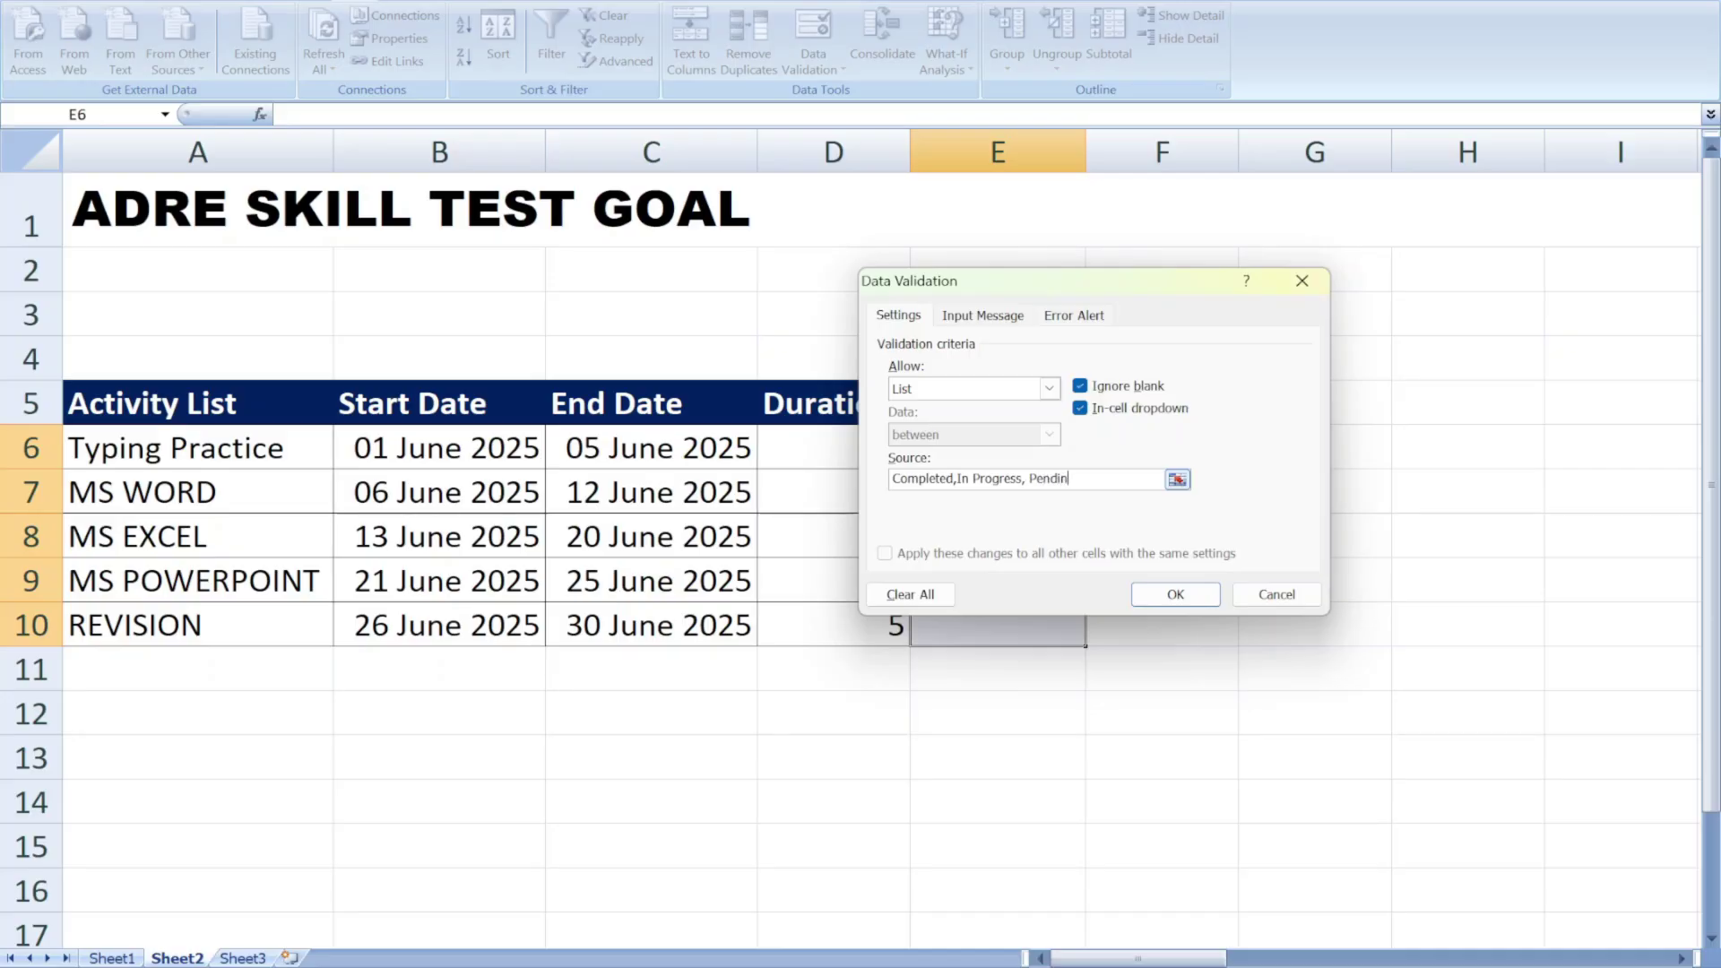
pyautogui.click(1165, 594)
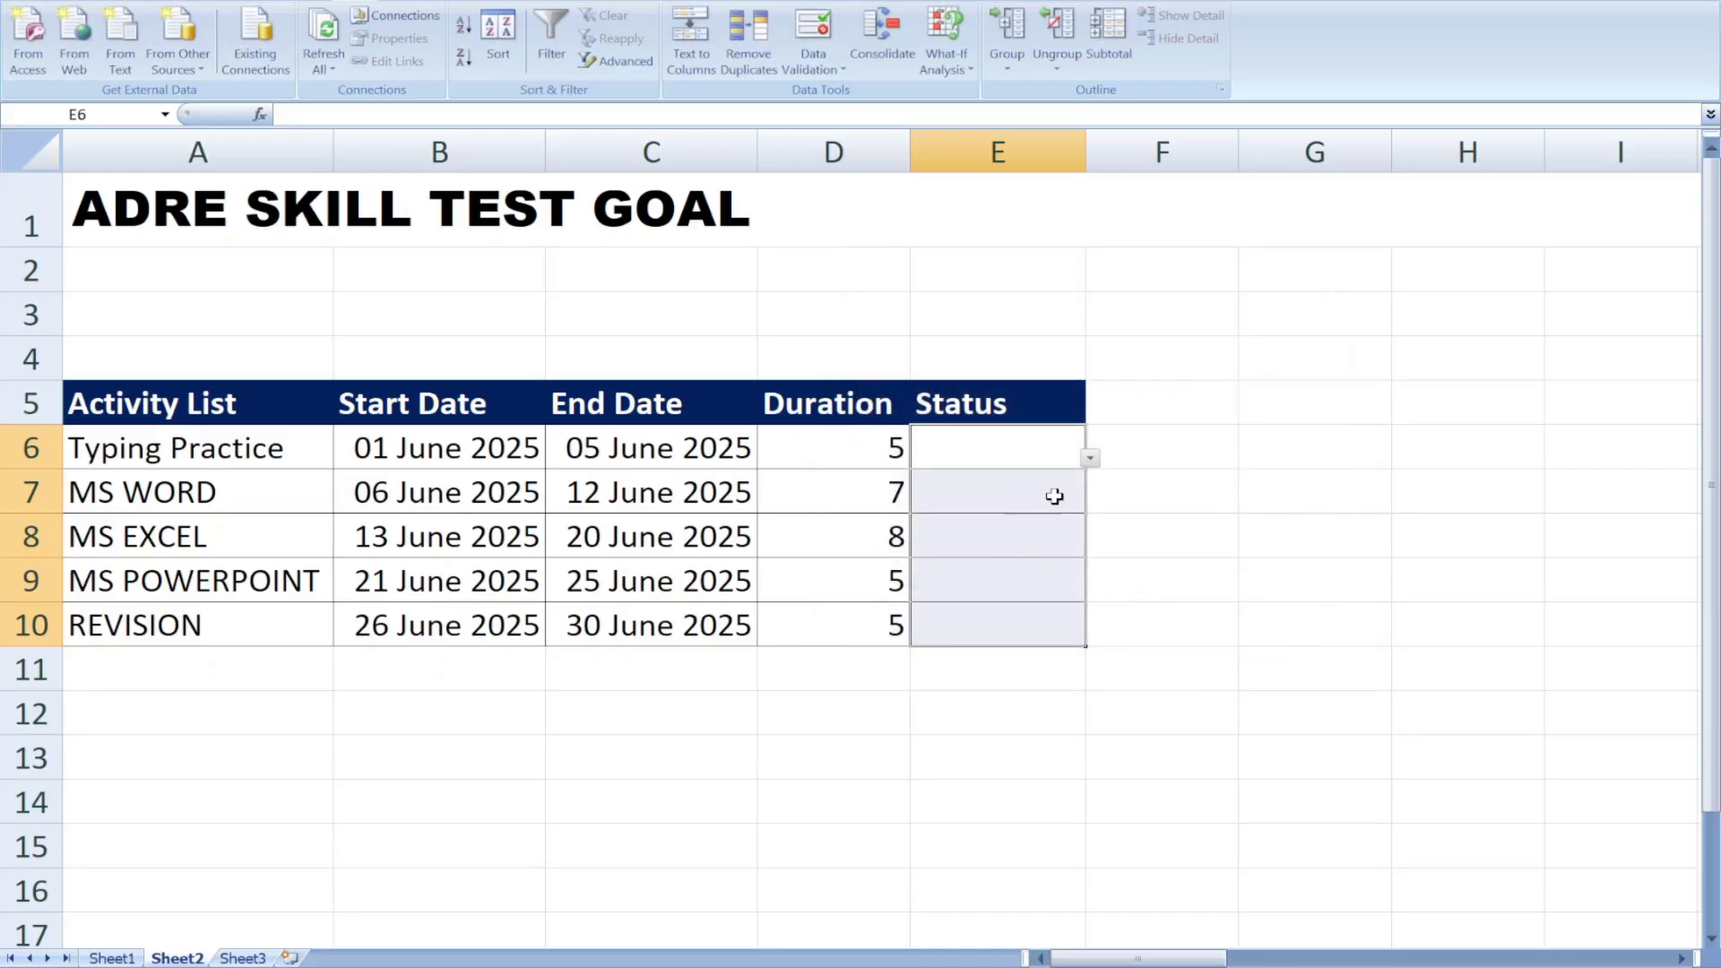
# Set the status of Typing Practice to Completed and of MS WORD to In Progress using the in-cell lists
pyautogui.click(1117, 476)
pyautogui.click(1062, 459)
pyautogui.click(1090, 458)
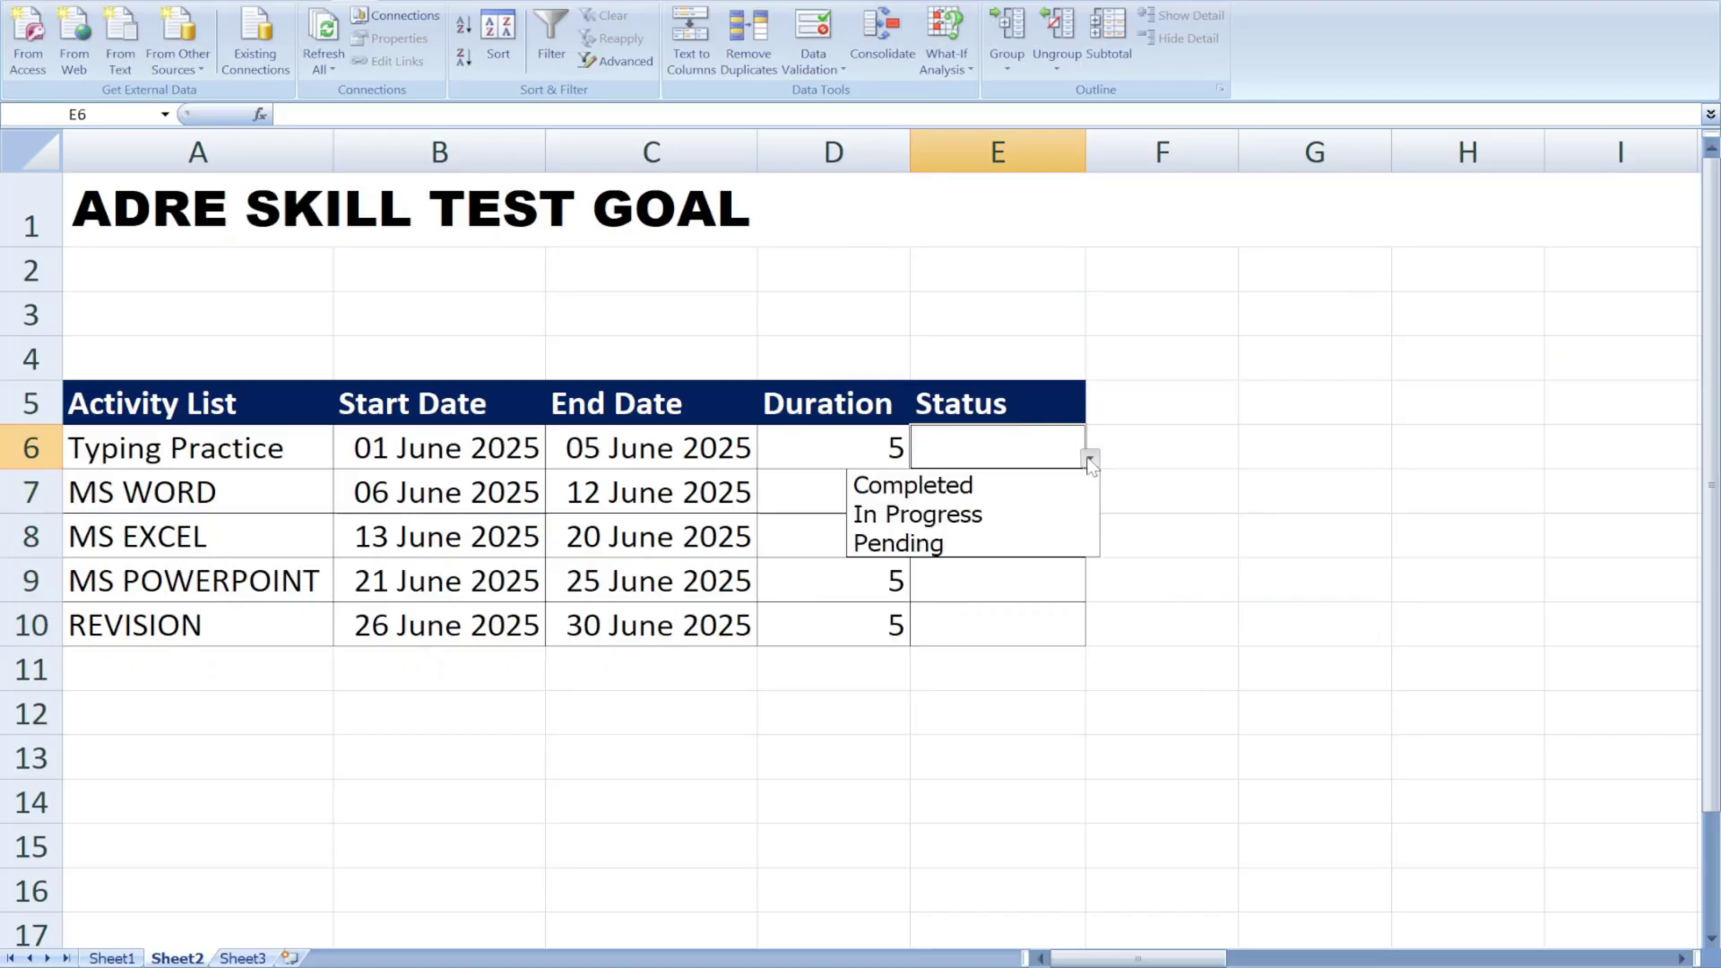
pyautogui.click(1016, 485)
pyautogui.click(1080, 491)
pyautogui.click(1090, 502)
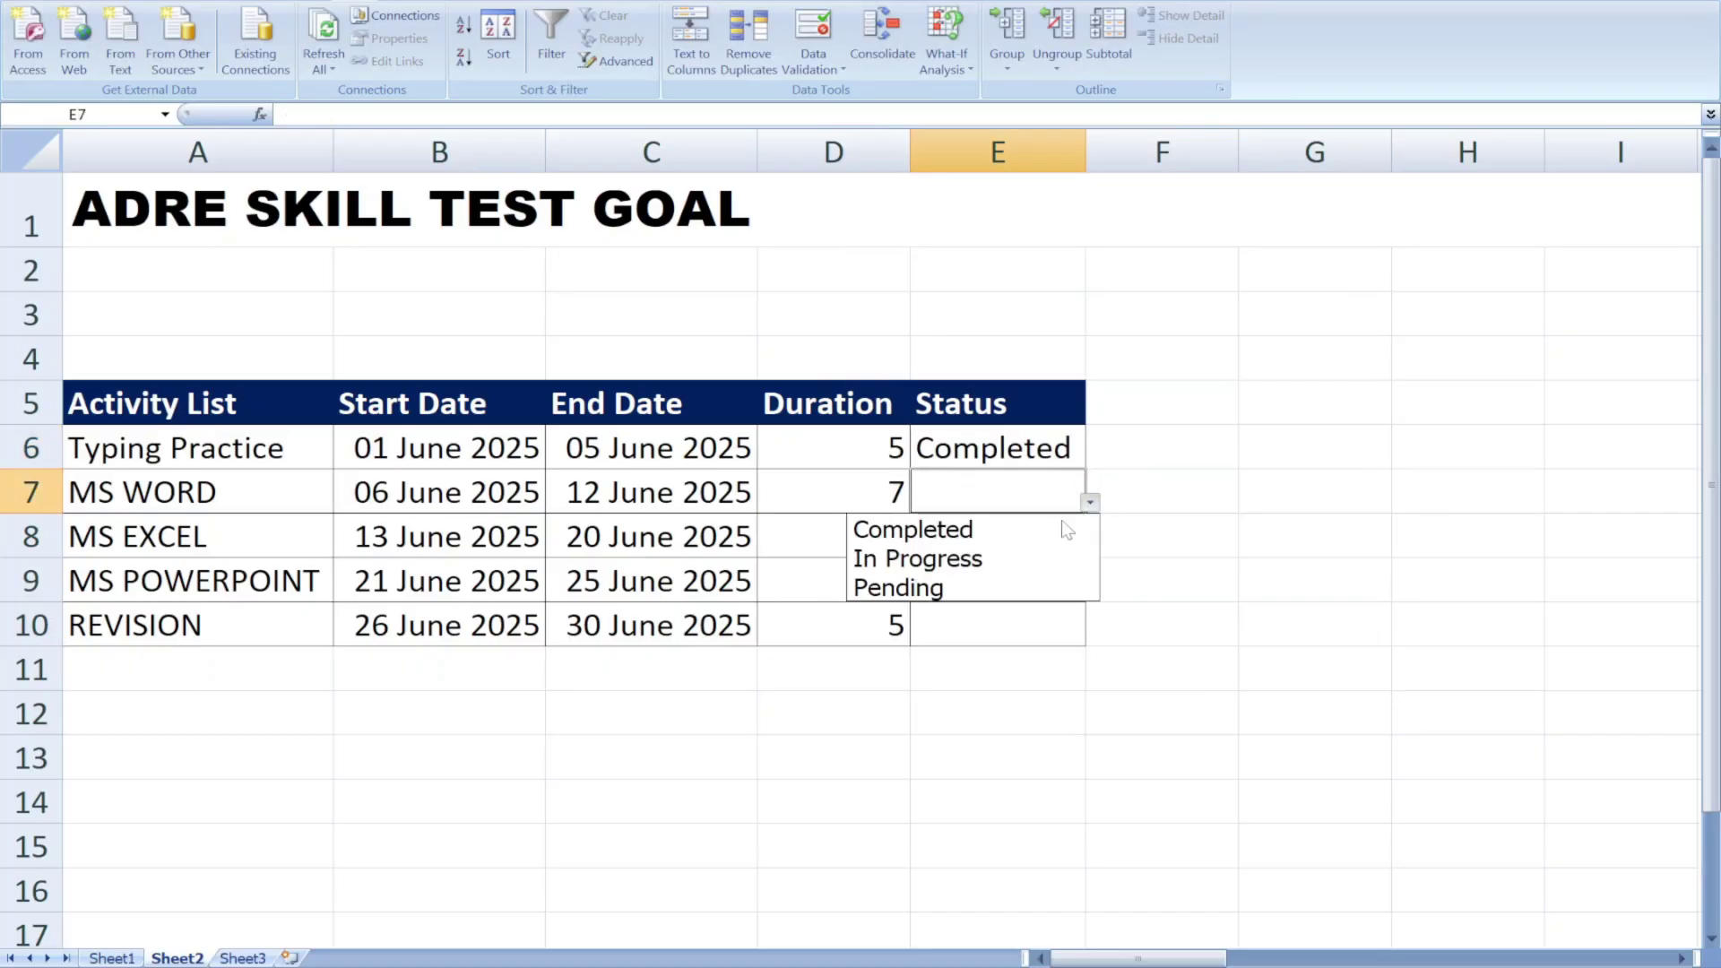
pyautogui.click(1095, 561)
pyautogui.click(1075, 641)
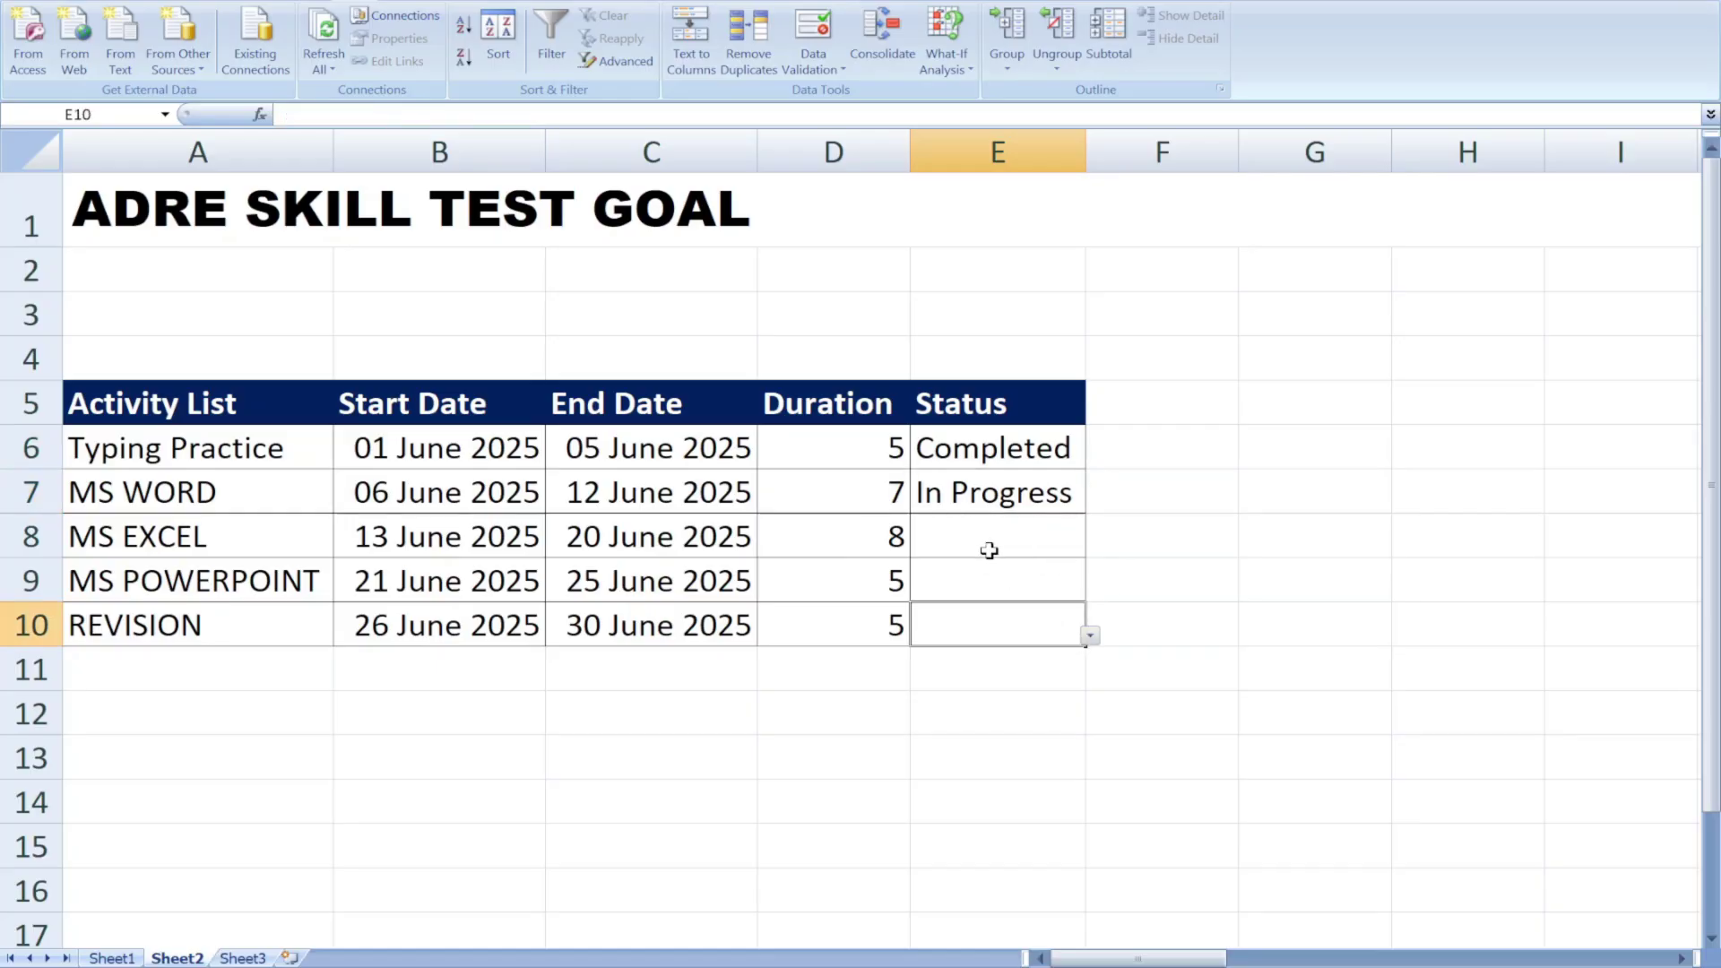
pyautogui.click(990, 549)
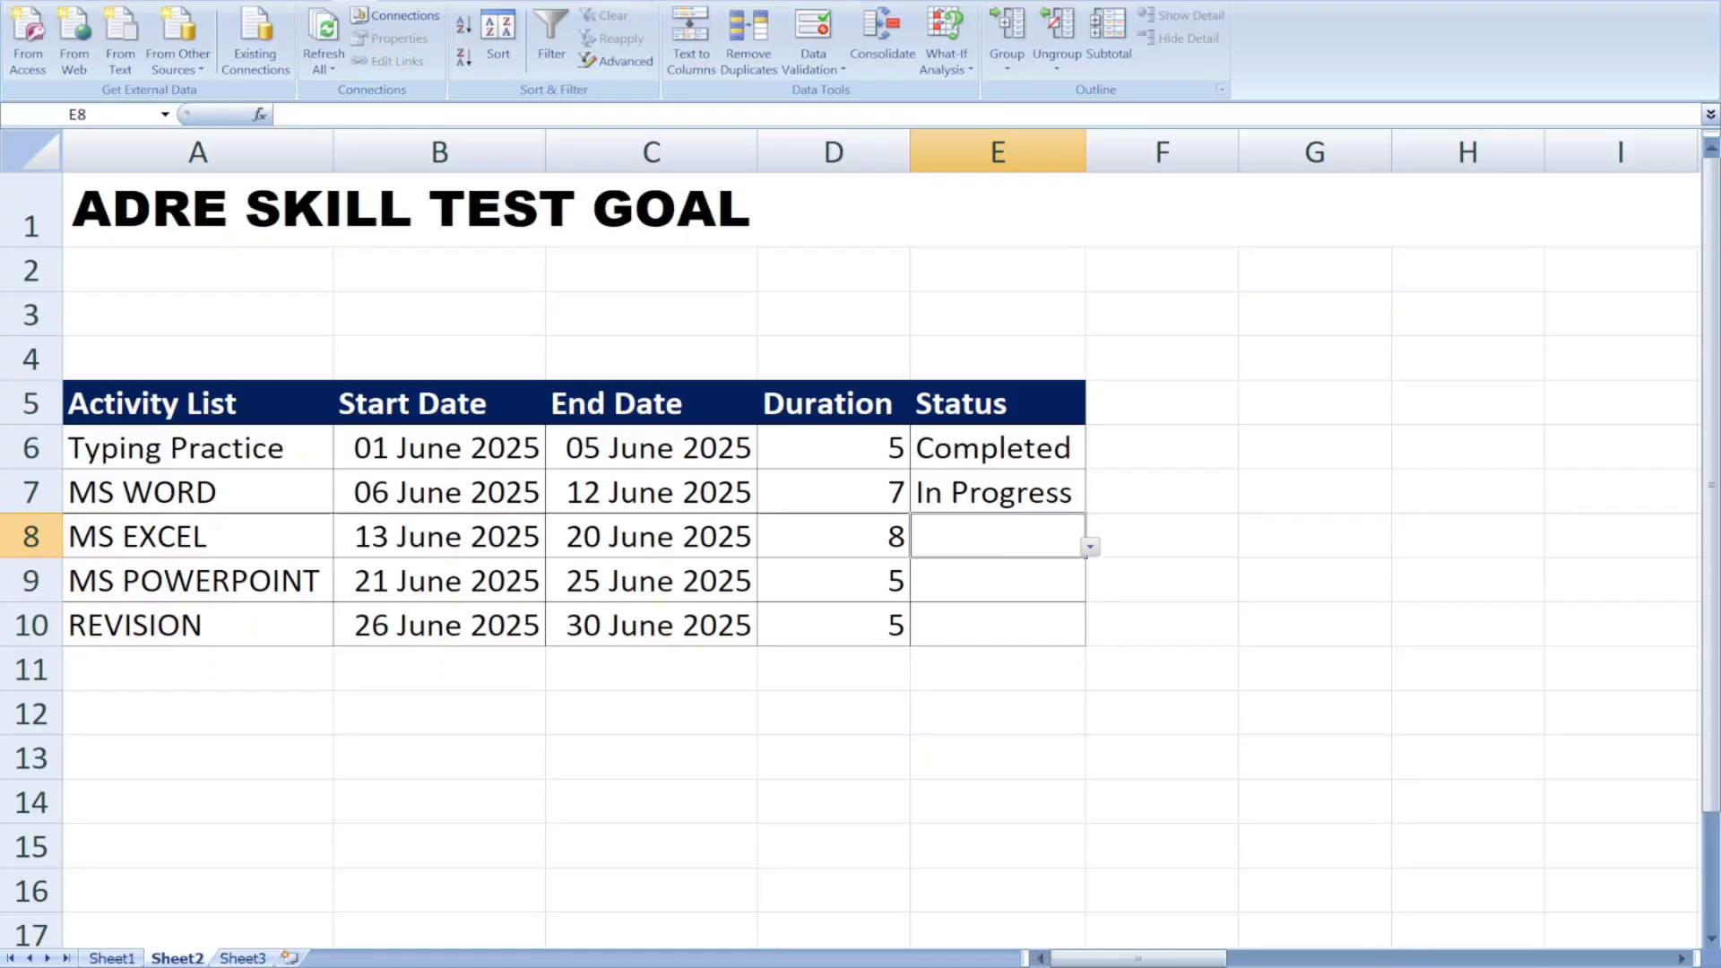
# Copy the start date 01 June 2025 from B6 to F5 and fill the daily series across to AI5
pyautogui.scroll(-4, 834, 534)
pyautogui.click(690, 294)
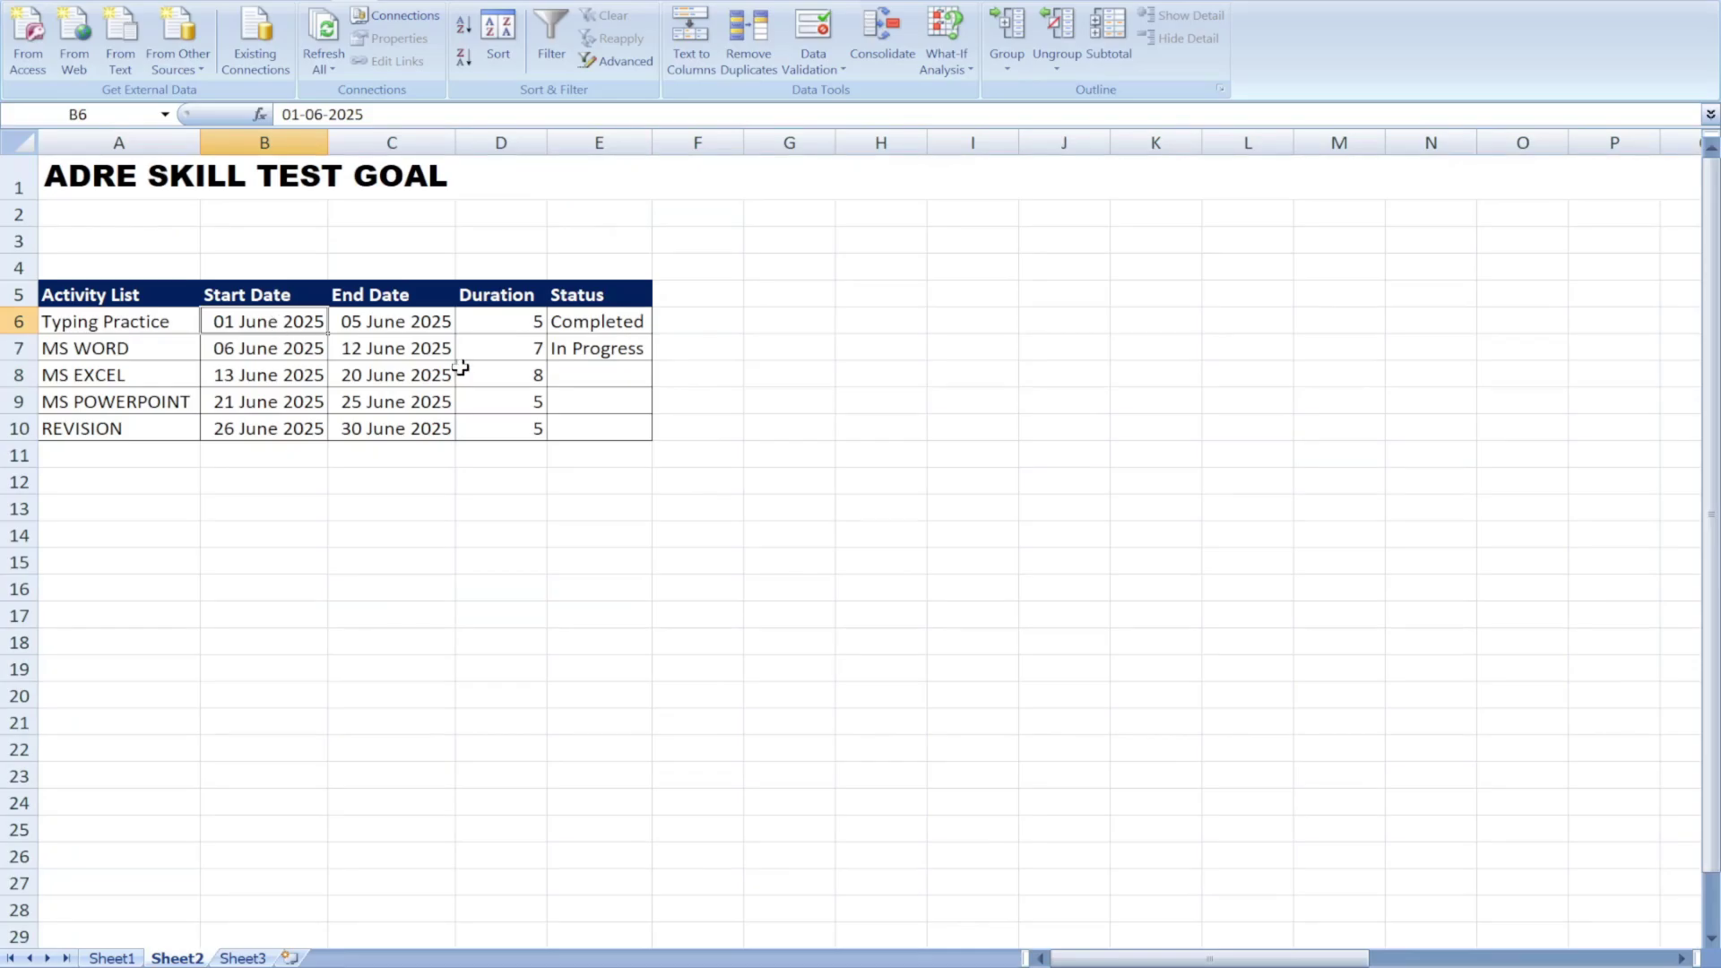
pyautogui.hotkey('ctrl', 'c')
pyautogui.click(699, 304)
pyautogui.hotkey('ctrl', 'v')
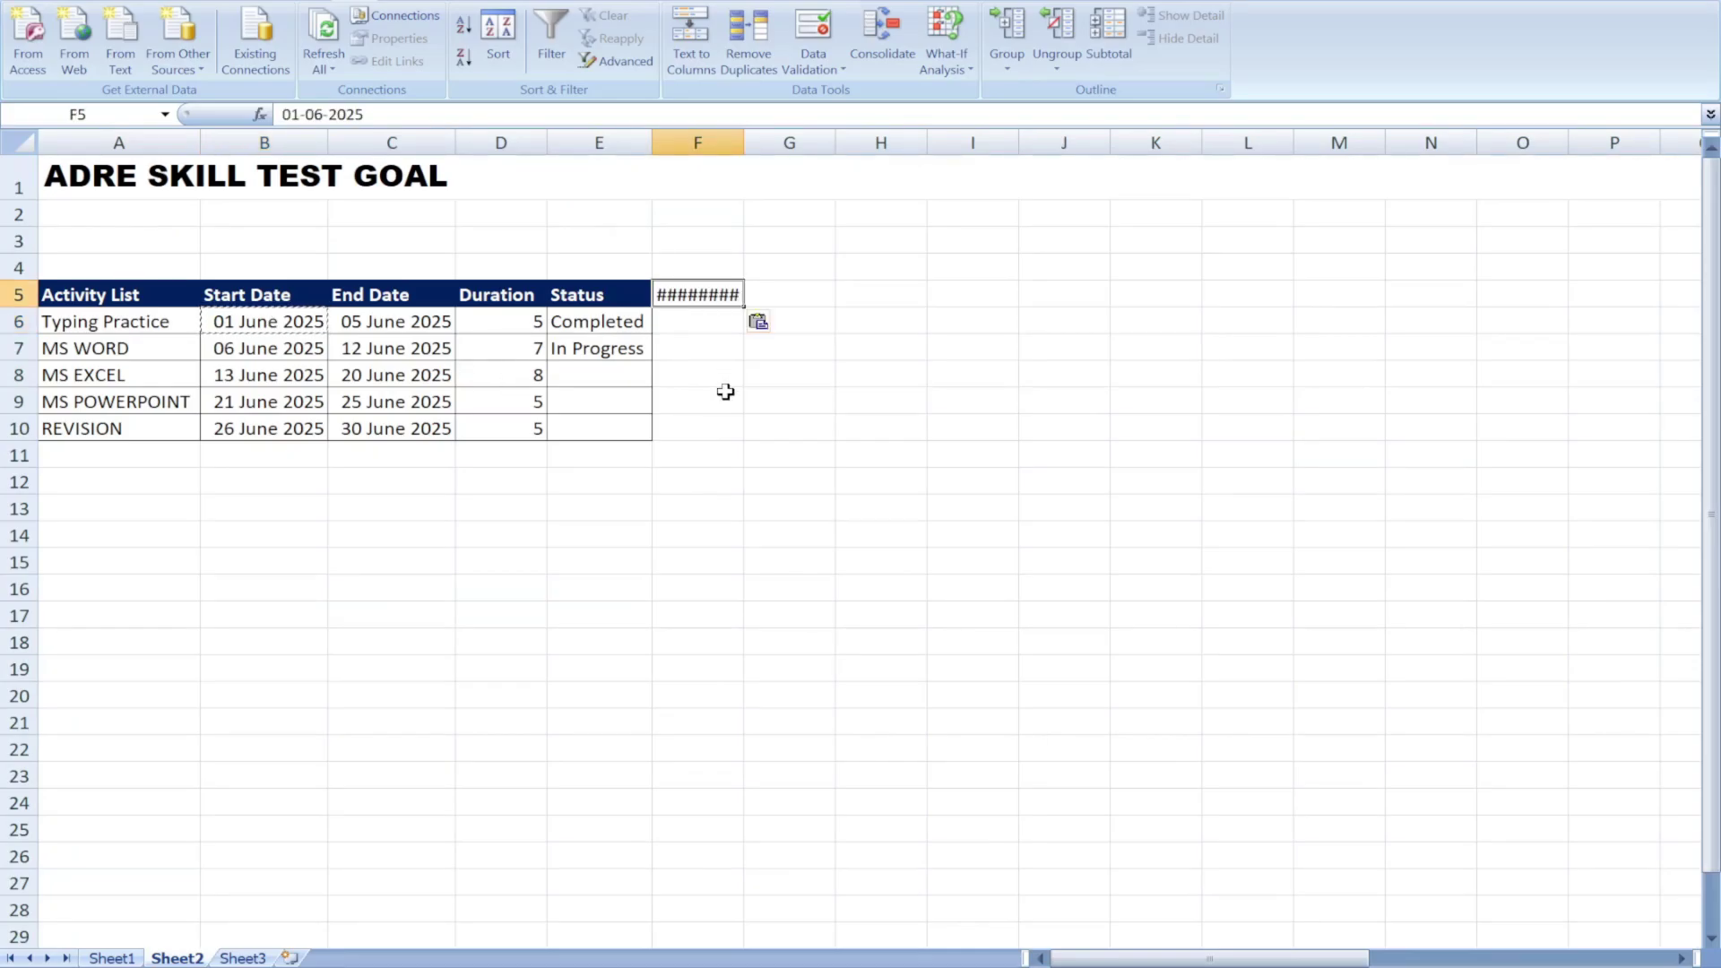
pyautogui.doubleClick(744, 142)
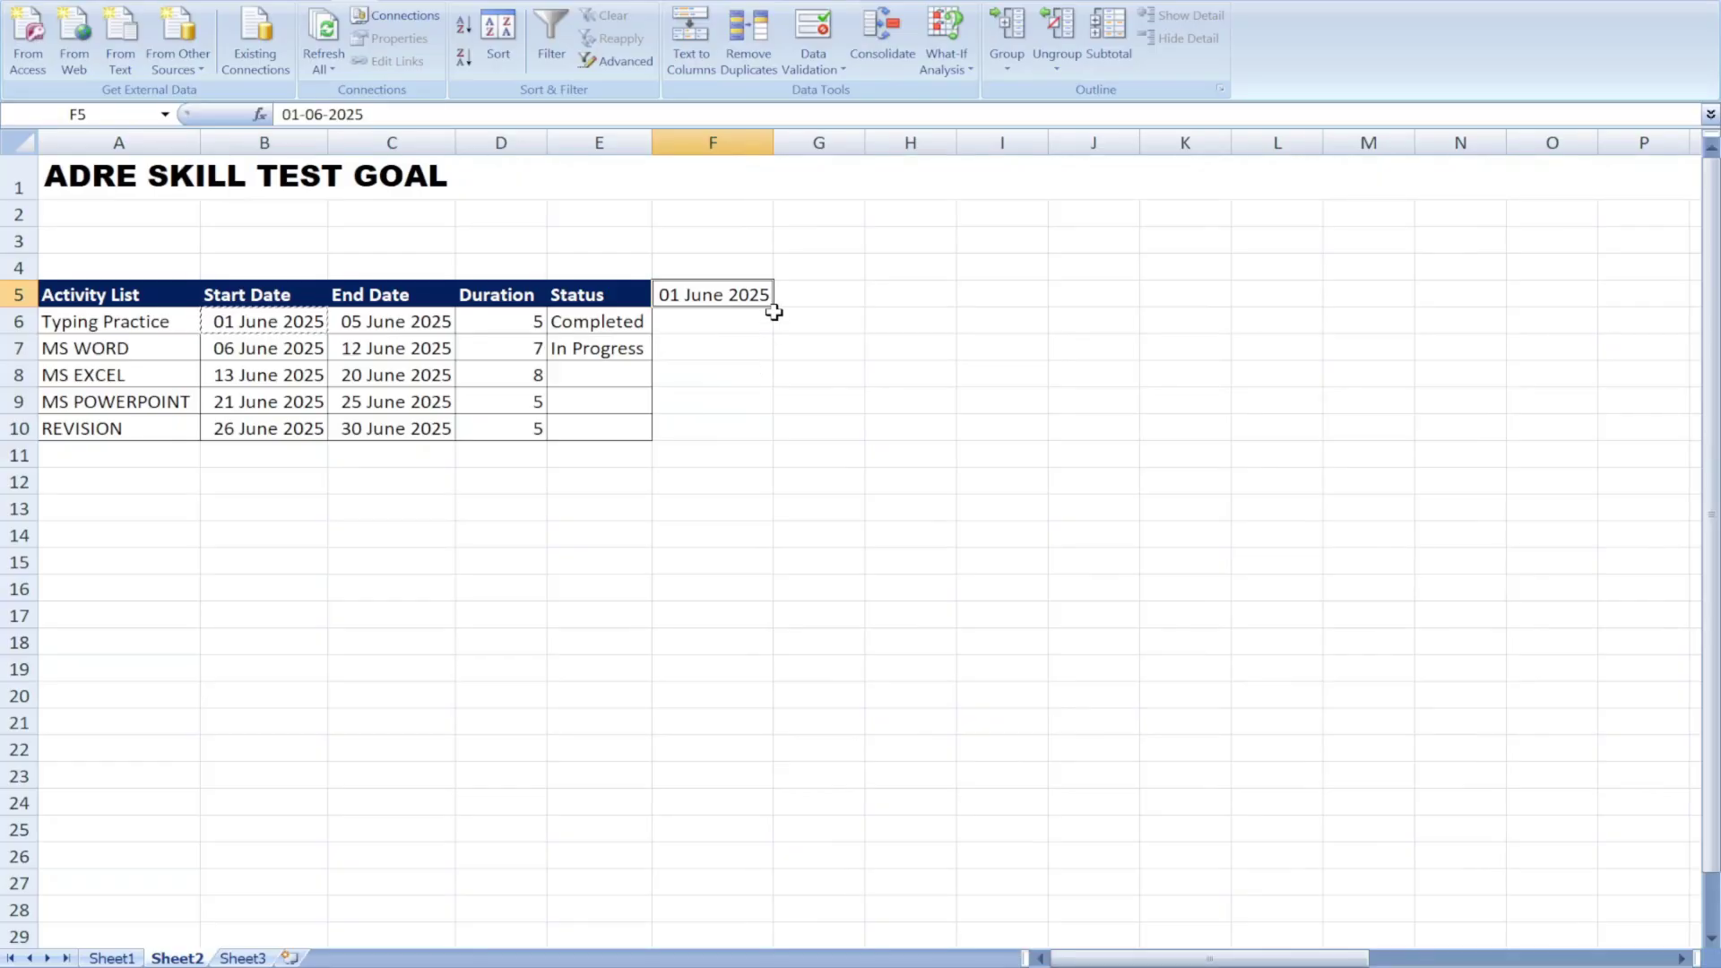
pyautogui.moveTo(774, 306); pyautogui.dragTo(1564, 298)
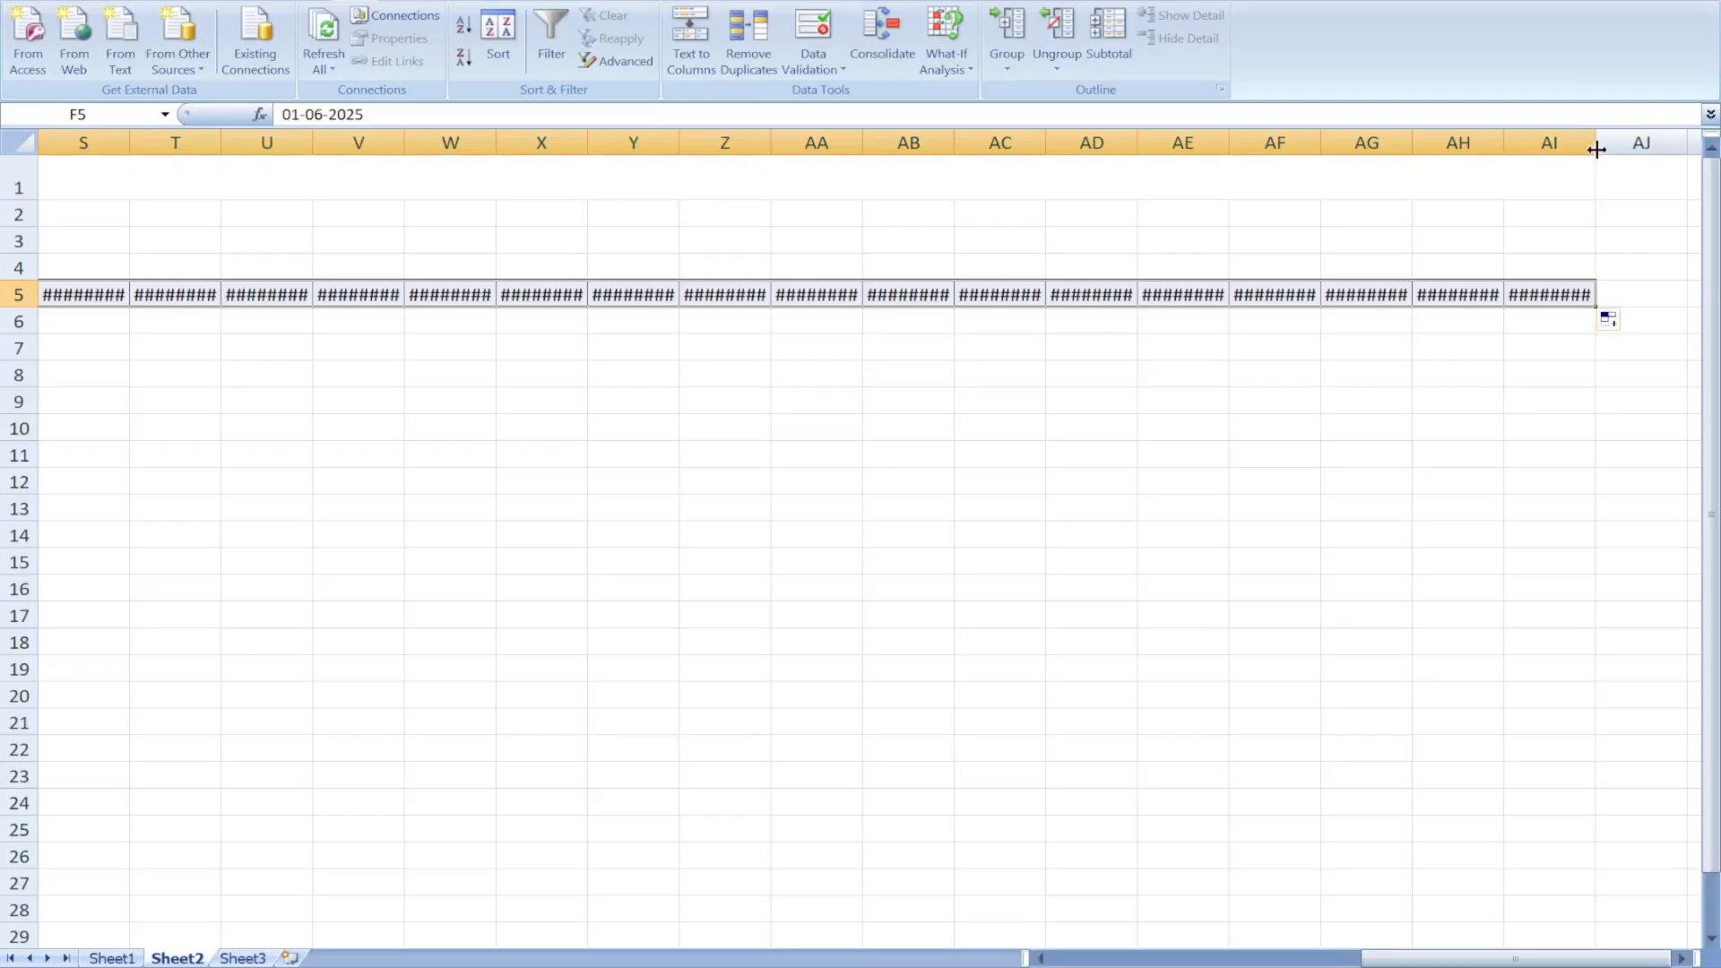
pyautogui.moveTo(1403, 961); pyautogui.dragTo(1107, 961)
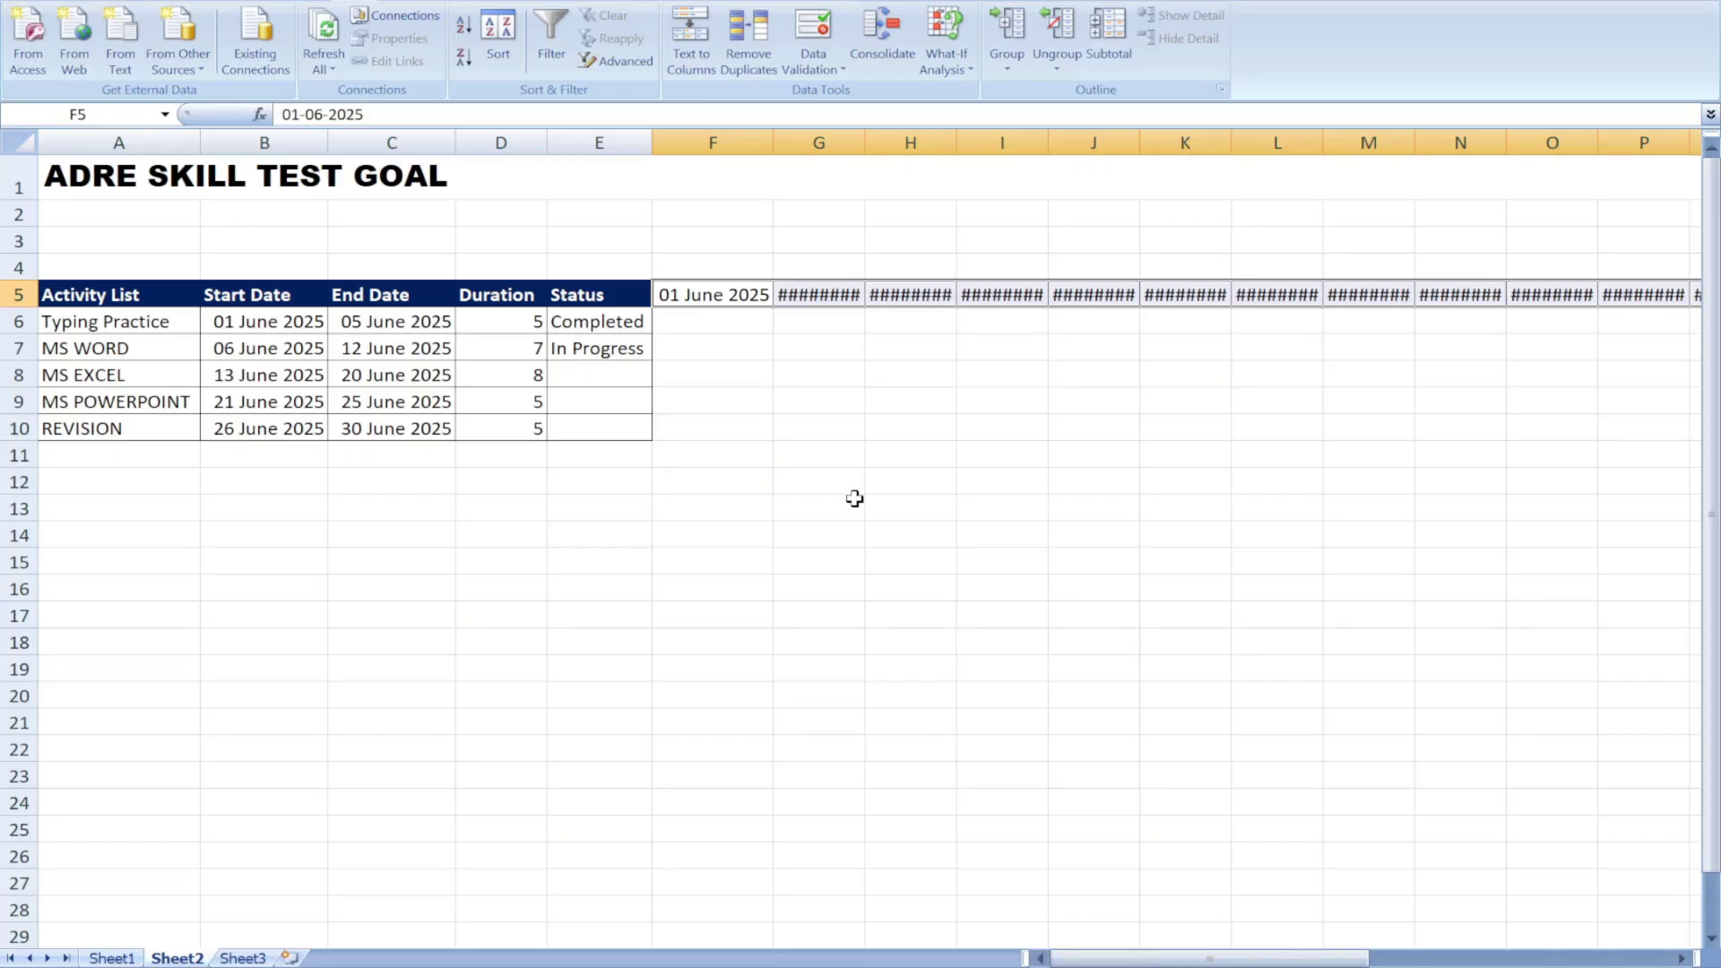
# Rotate the text of the date header cells F5:AI5 to 90 degrees
pyautogui.rightClick(716, 294)
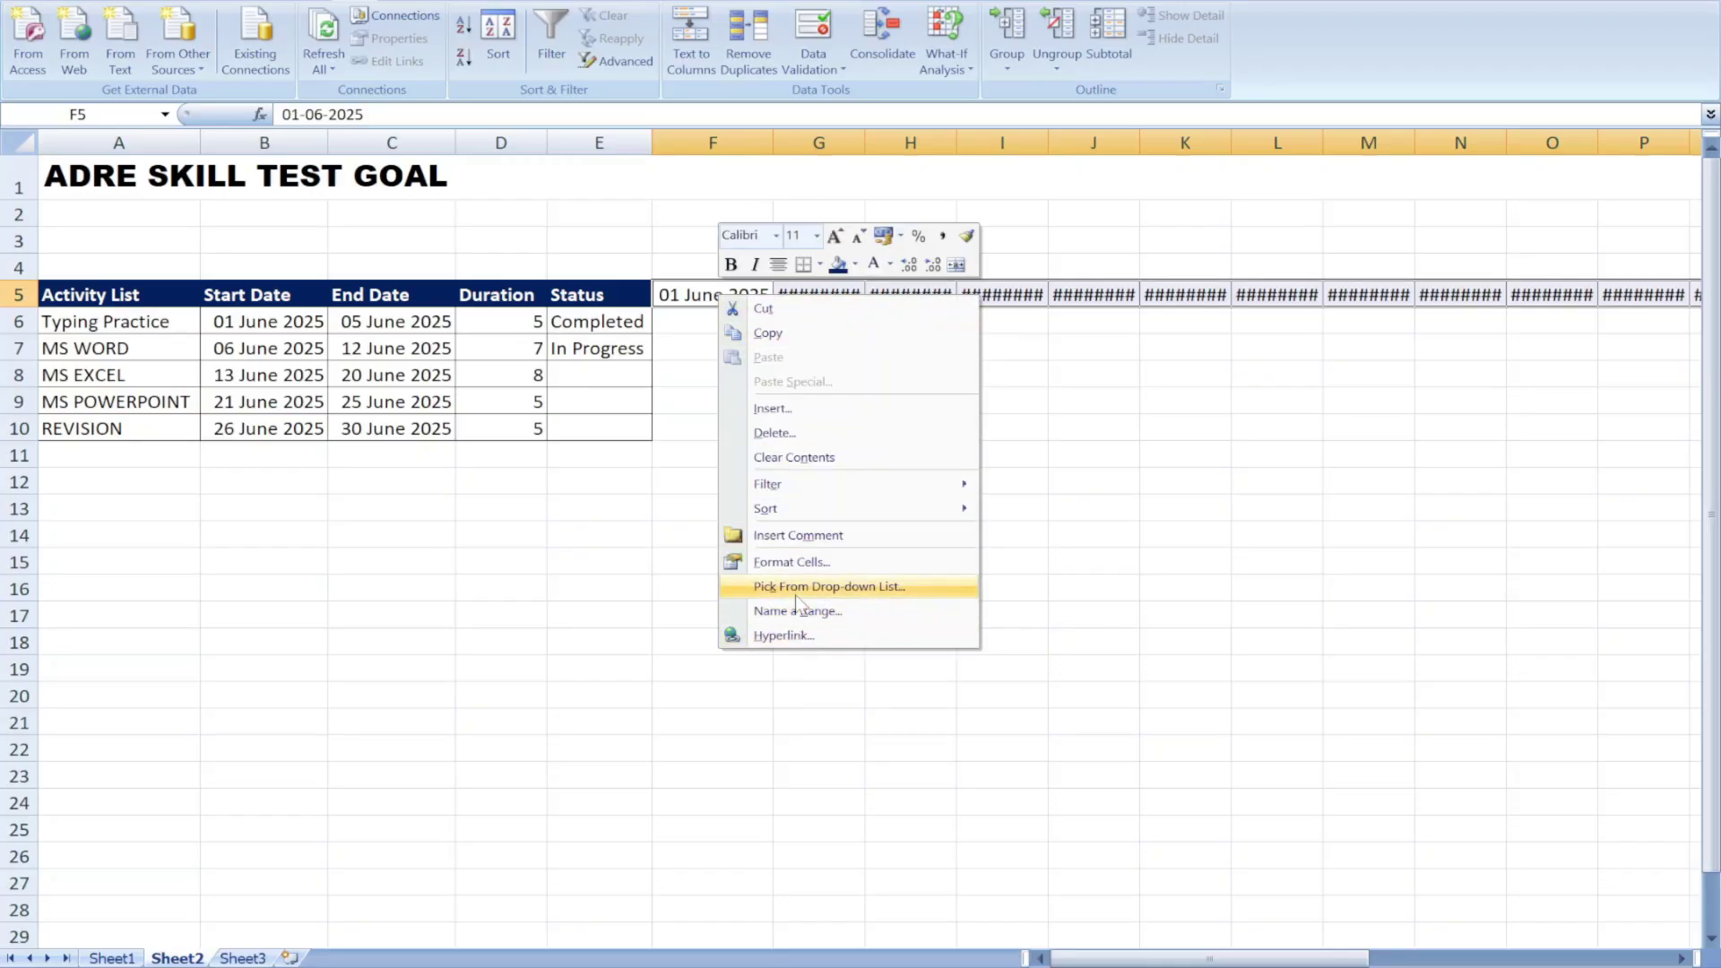
pyautogui.click(802, 563)
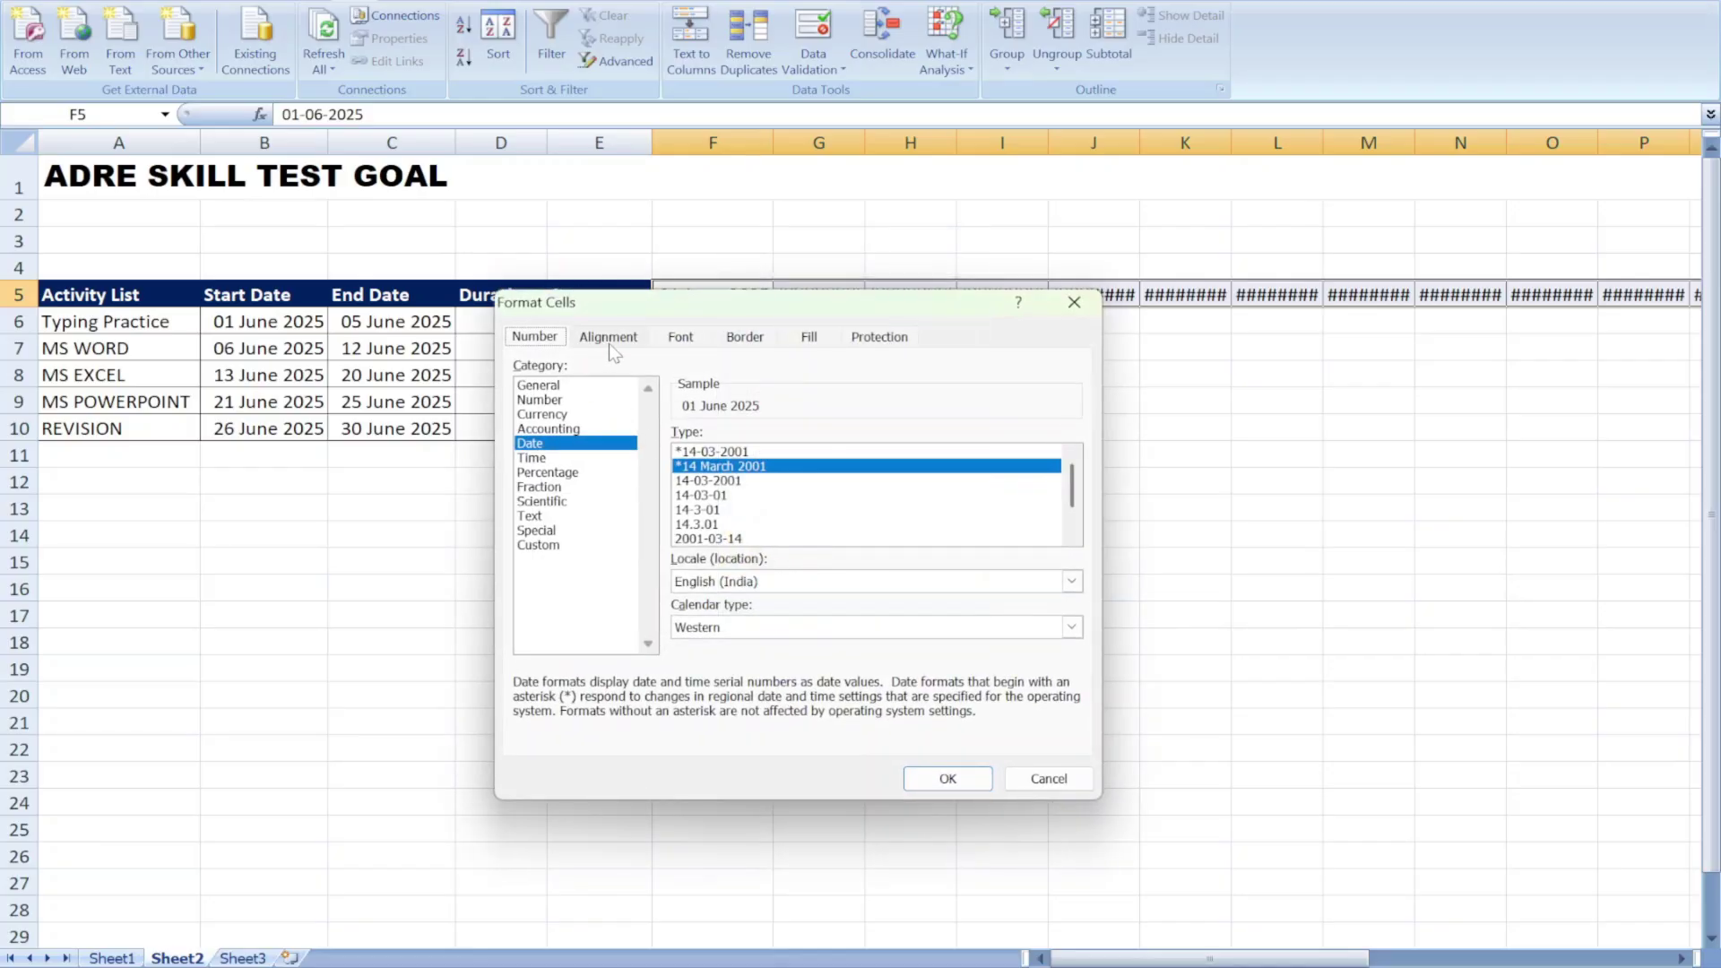
pyautogui.click(609, 340)
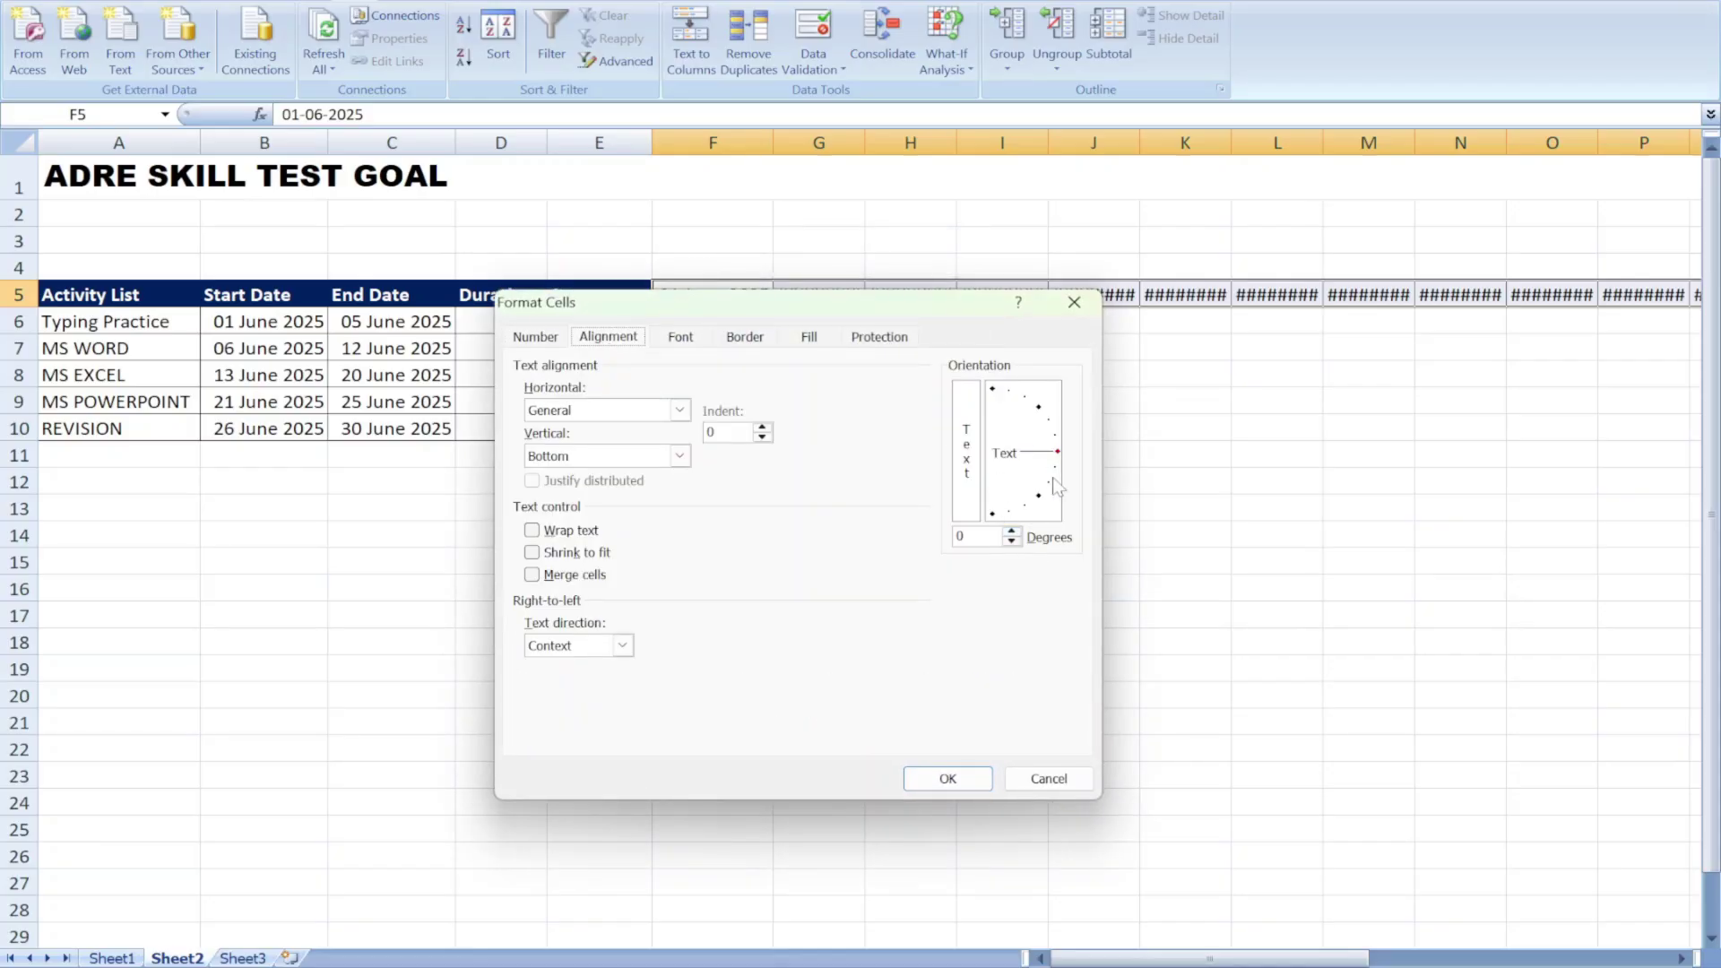
pyautogui.moveTo(1066, 453); pyautogui.dragTo(993, 389)
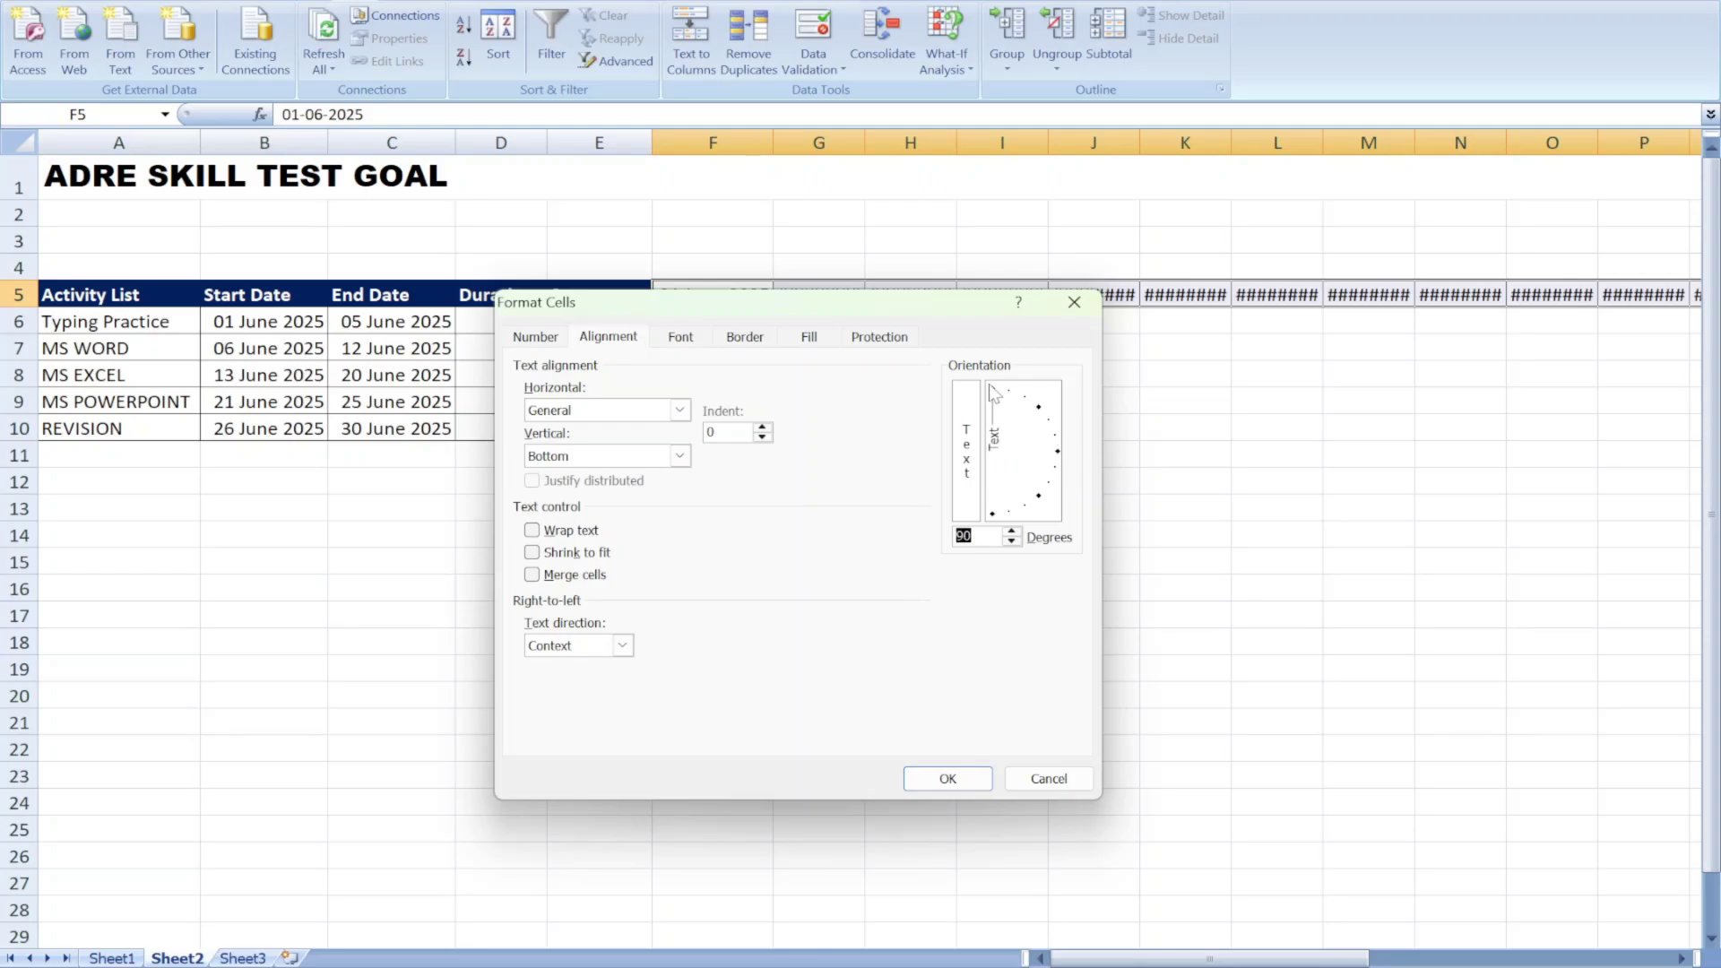
pyautogui.click(947, 778)
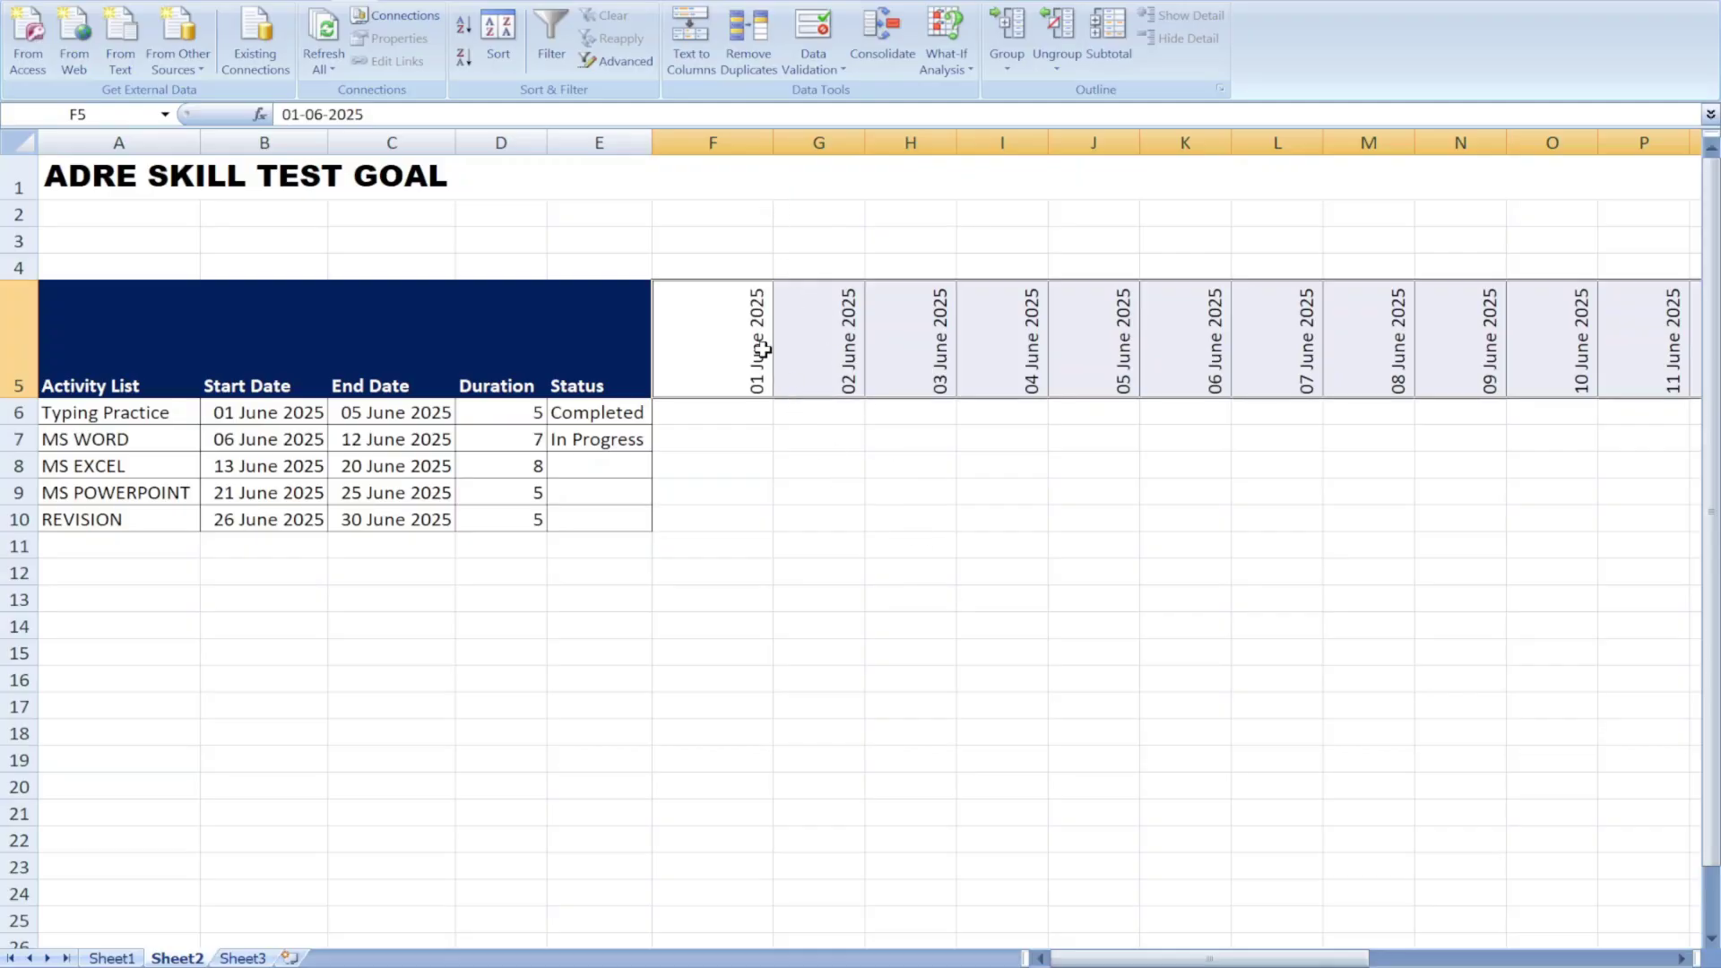
# Narrow columns F through AI to one equal width that just fits the vertical dates
pyautogui.click(702, 142)
pyautogui.moveTo(1357, 959); pyautogui.dragTo(1672, 950)
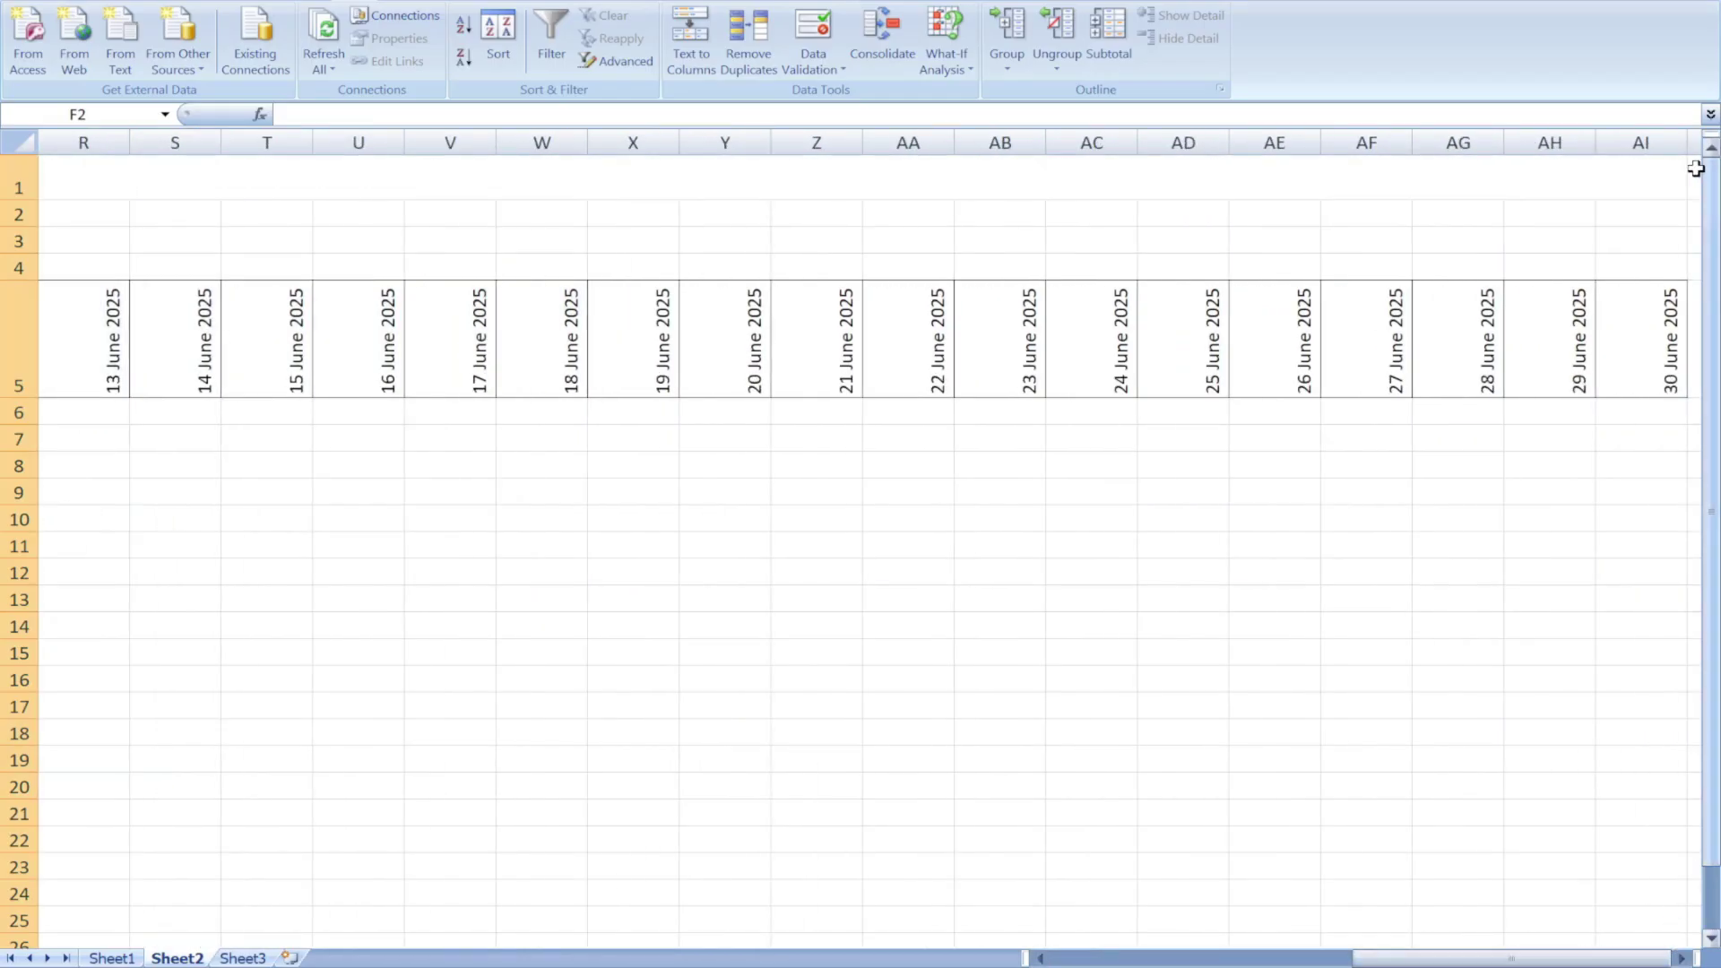
pyautogui.keyDown('shift'); pyautogui.click(1649, 143); pyautogui.keyUp('shift')
pyautogui.moveTo(1045, 141); pyautogui.dragTo(989, 142)
pyautogui.moveTo(1412, 959); pyautogui.dragTo(1089, 958)
pyautogui.click(774, 518)
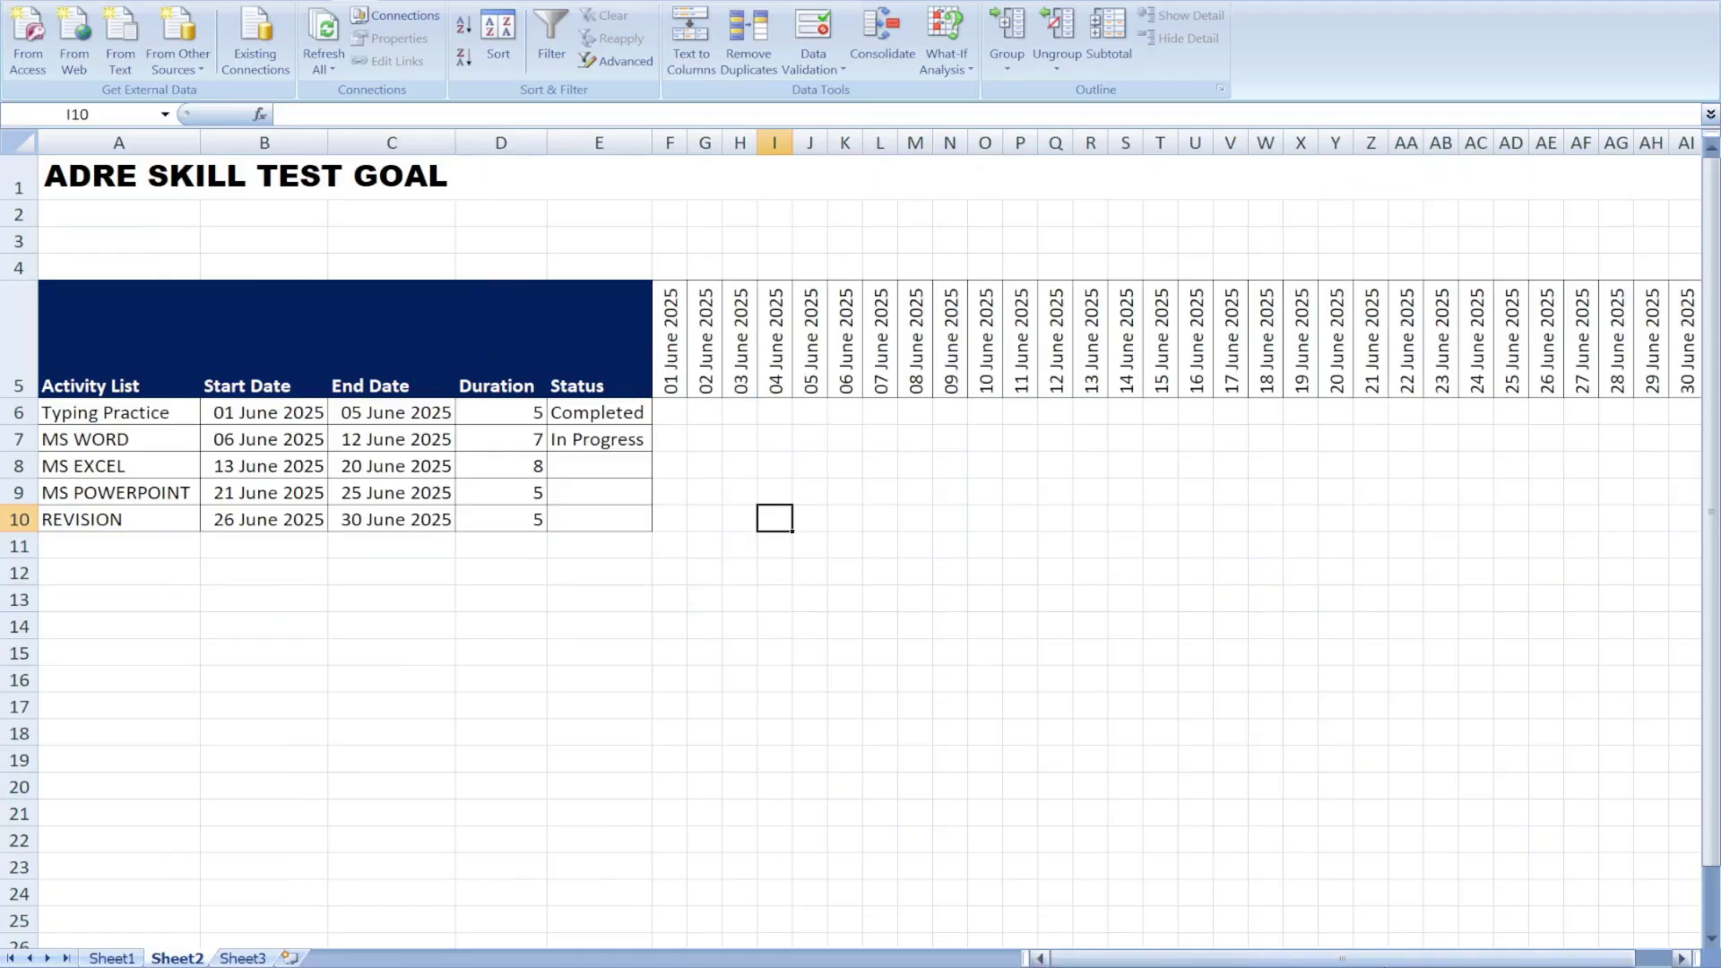
pyautogui.moveTo(1387, 959)
pyautogui.mouseDown()
pyautogui.moveTo(1417, 963)
pyautogui.moveTo(1380, 960)
pyautogui.mouseUp()
pyautogui.click(851, 625)
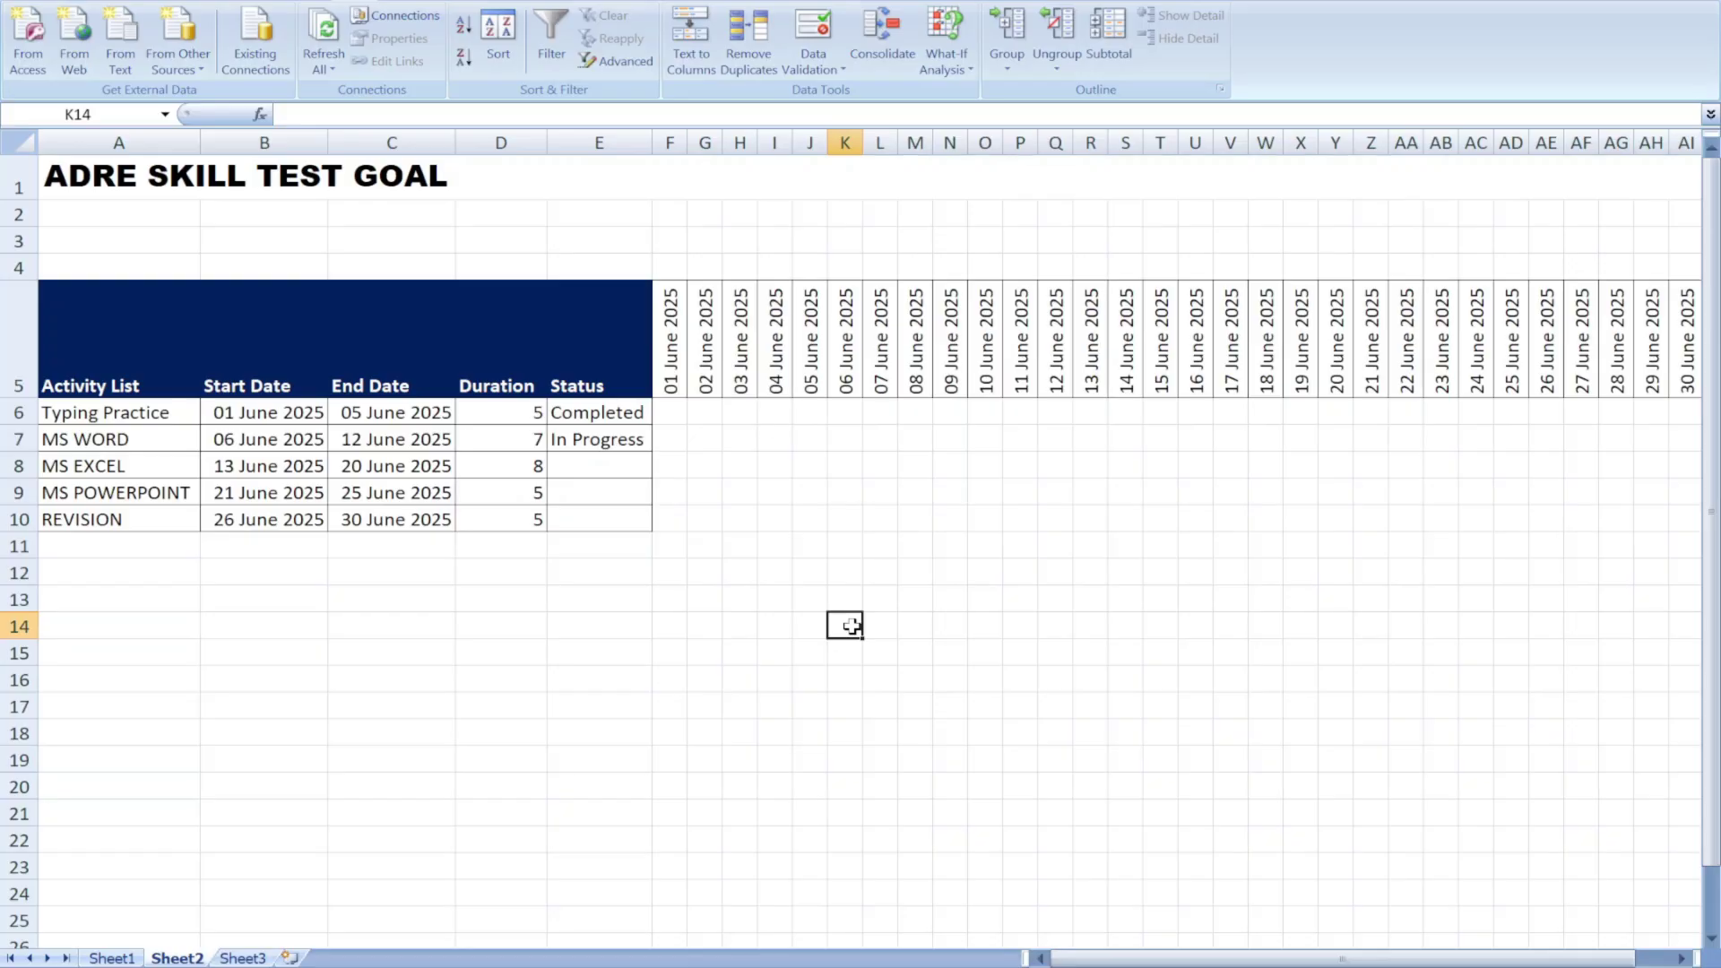
# Start a formula in F6, under the first timeline date, with =if(and(
pyautogui.click(672, 412)
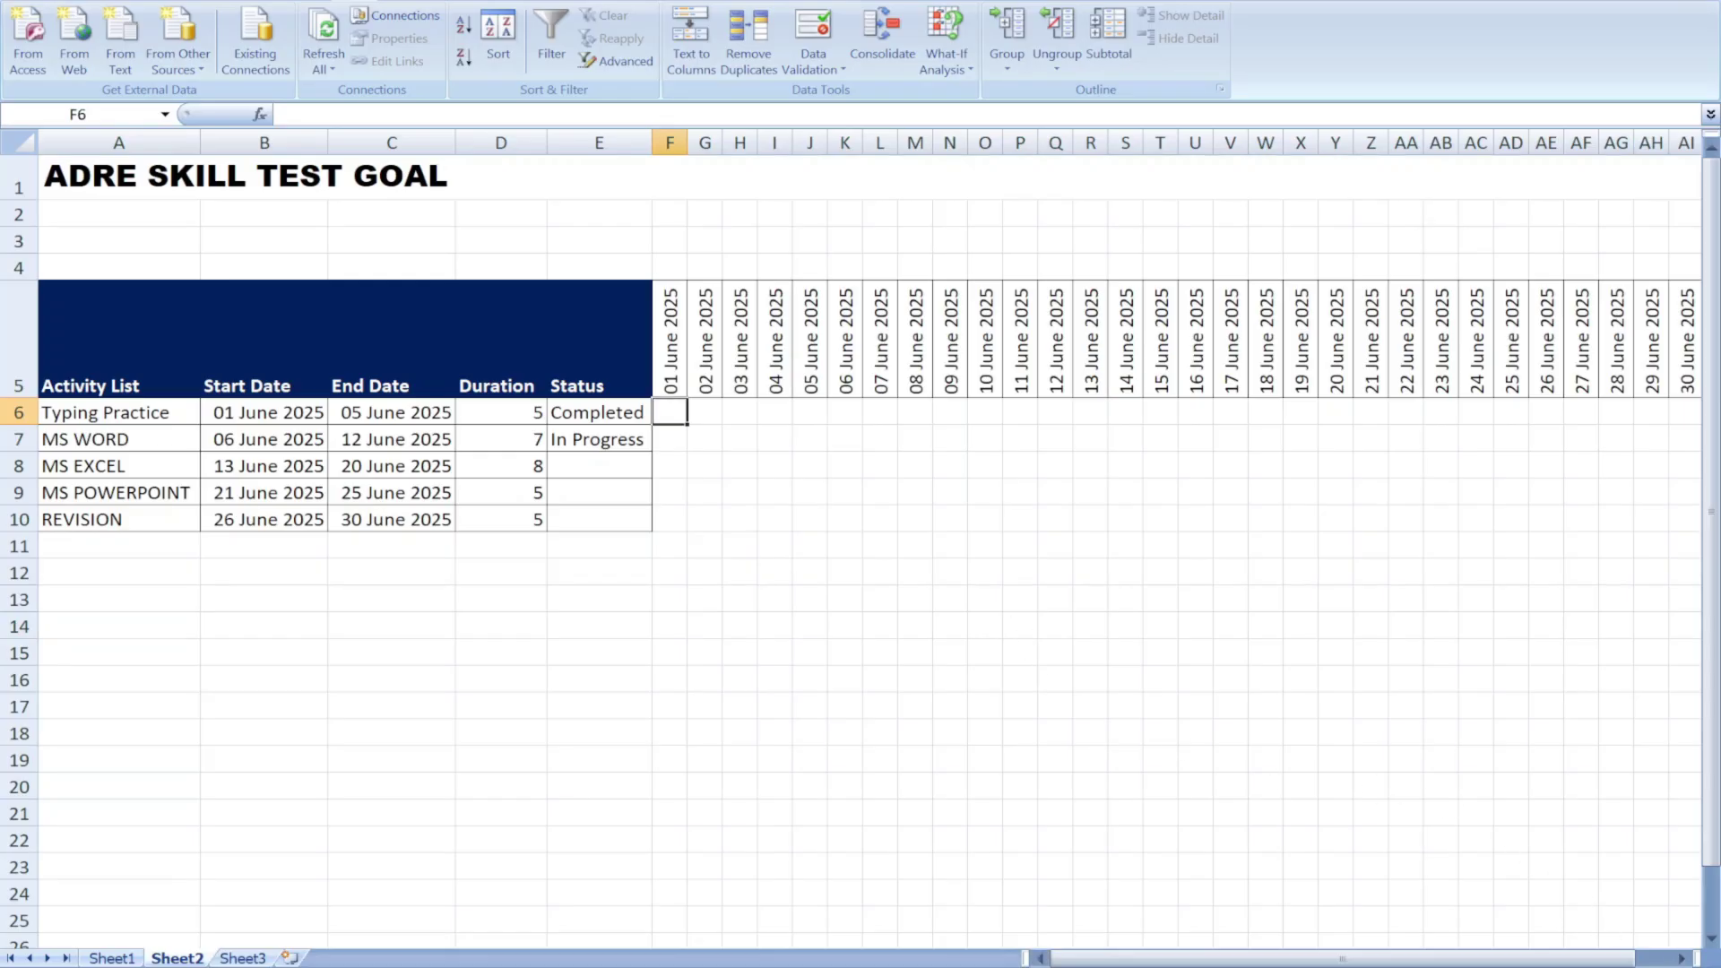
pyautogui.click(1687, 967)
pyautogui.click(1687, 967)
pyautogui.click(1687, 967)
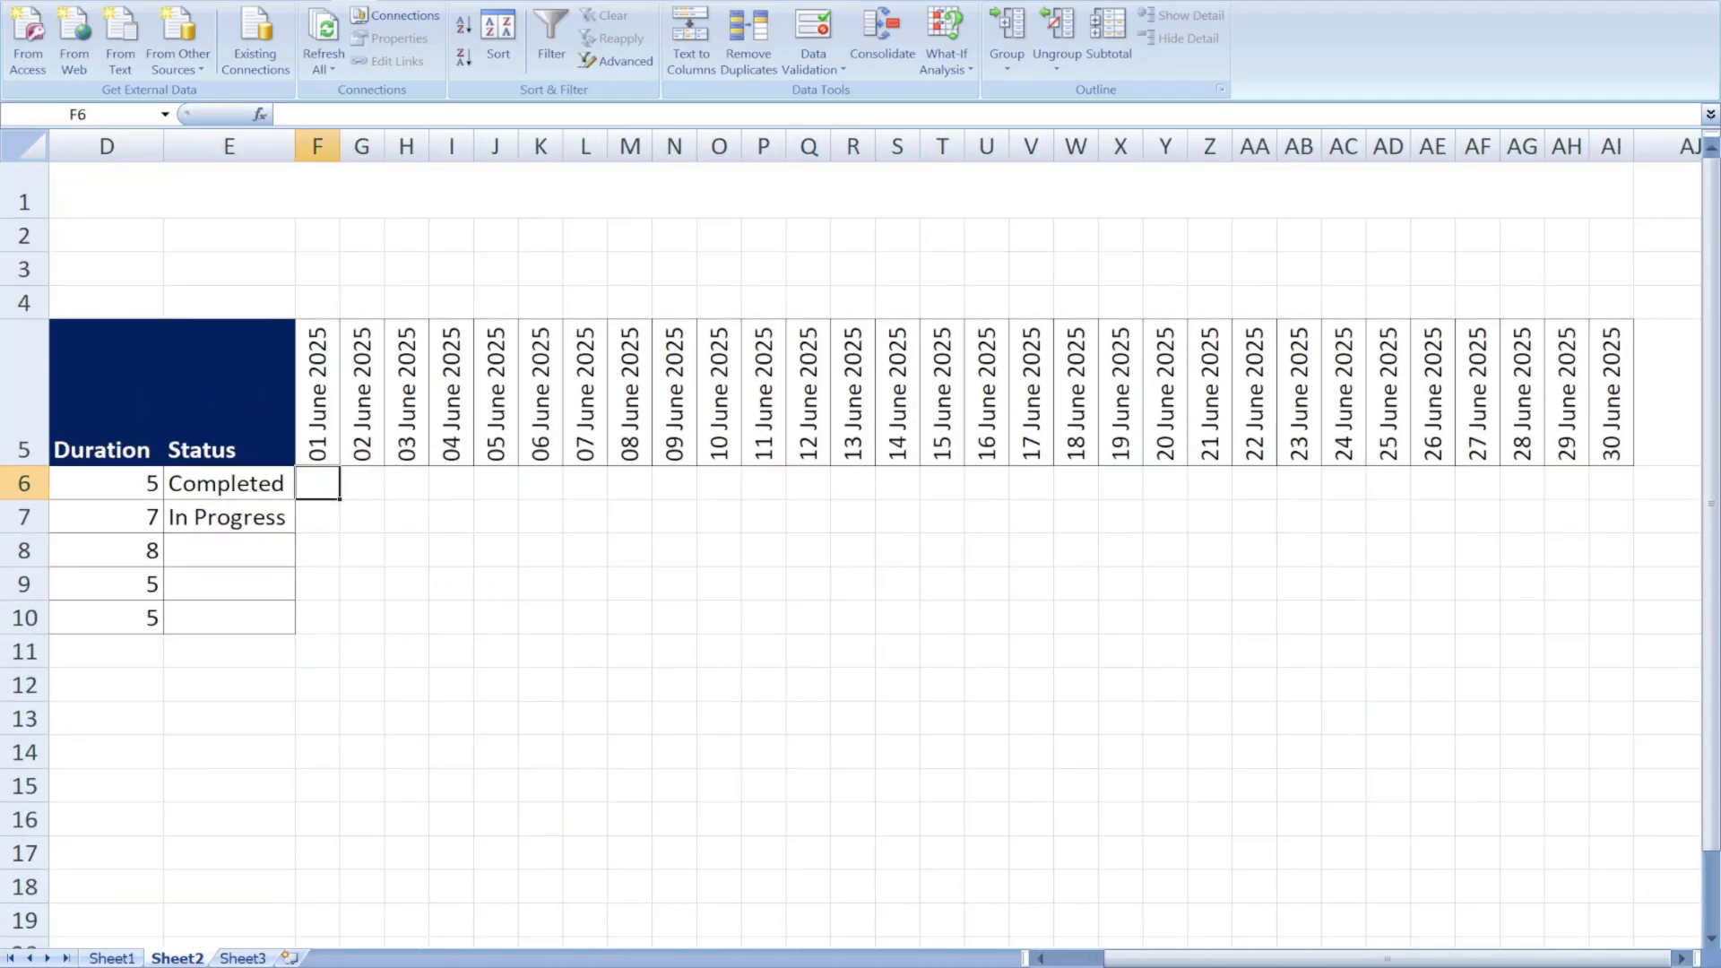
pyautogui.moveTo(1586, 959); pyautogui.dragTo(1507, 959)
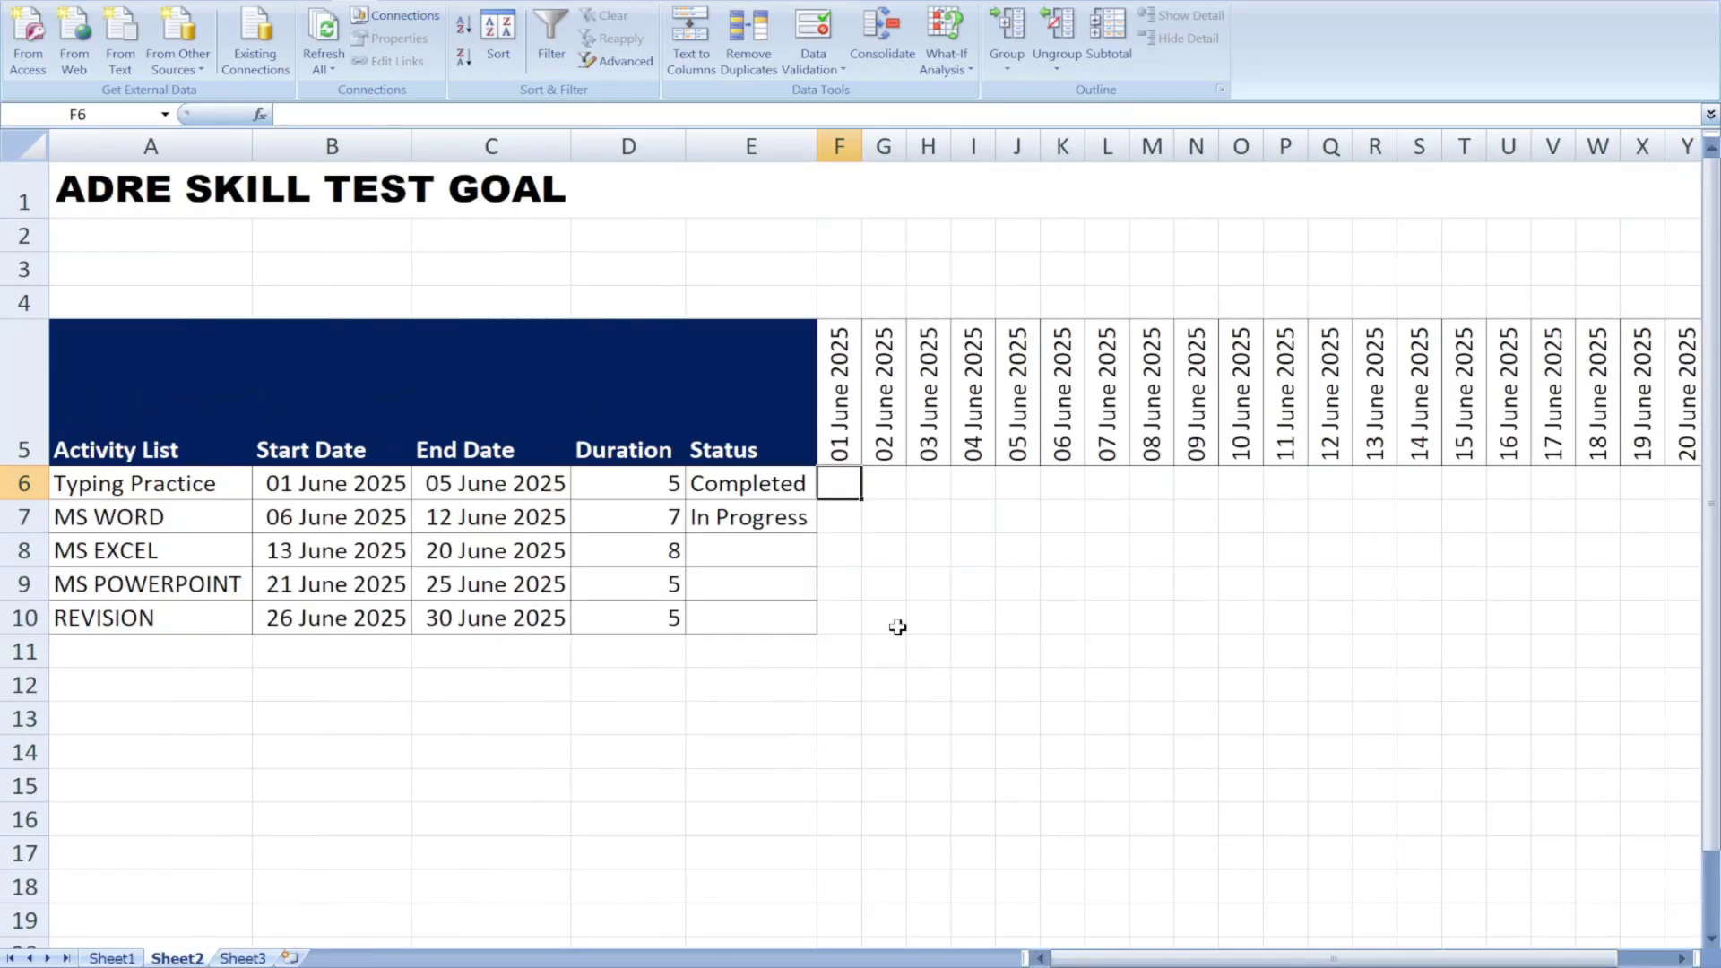
pyautogui.write('=if')
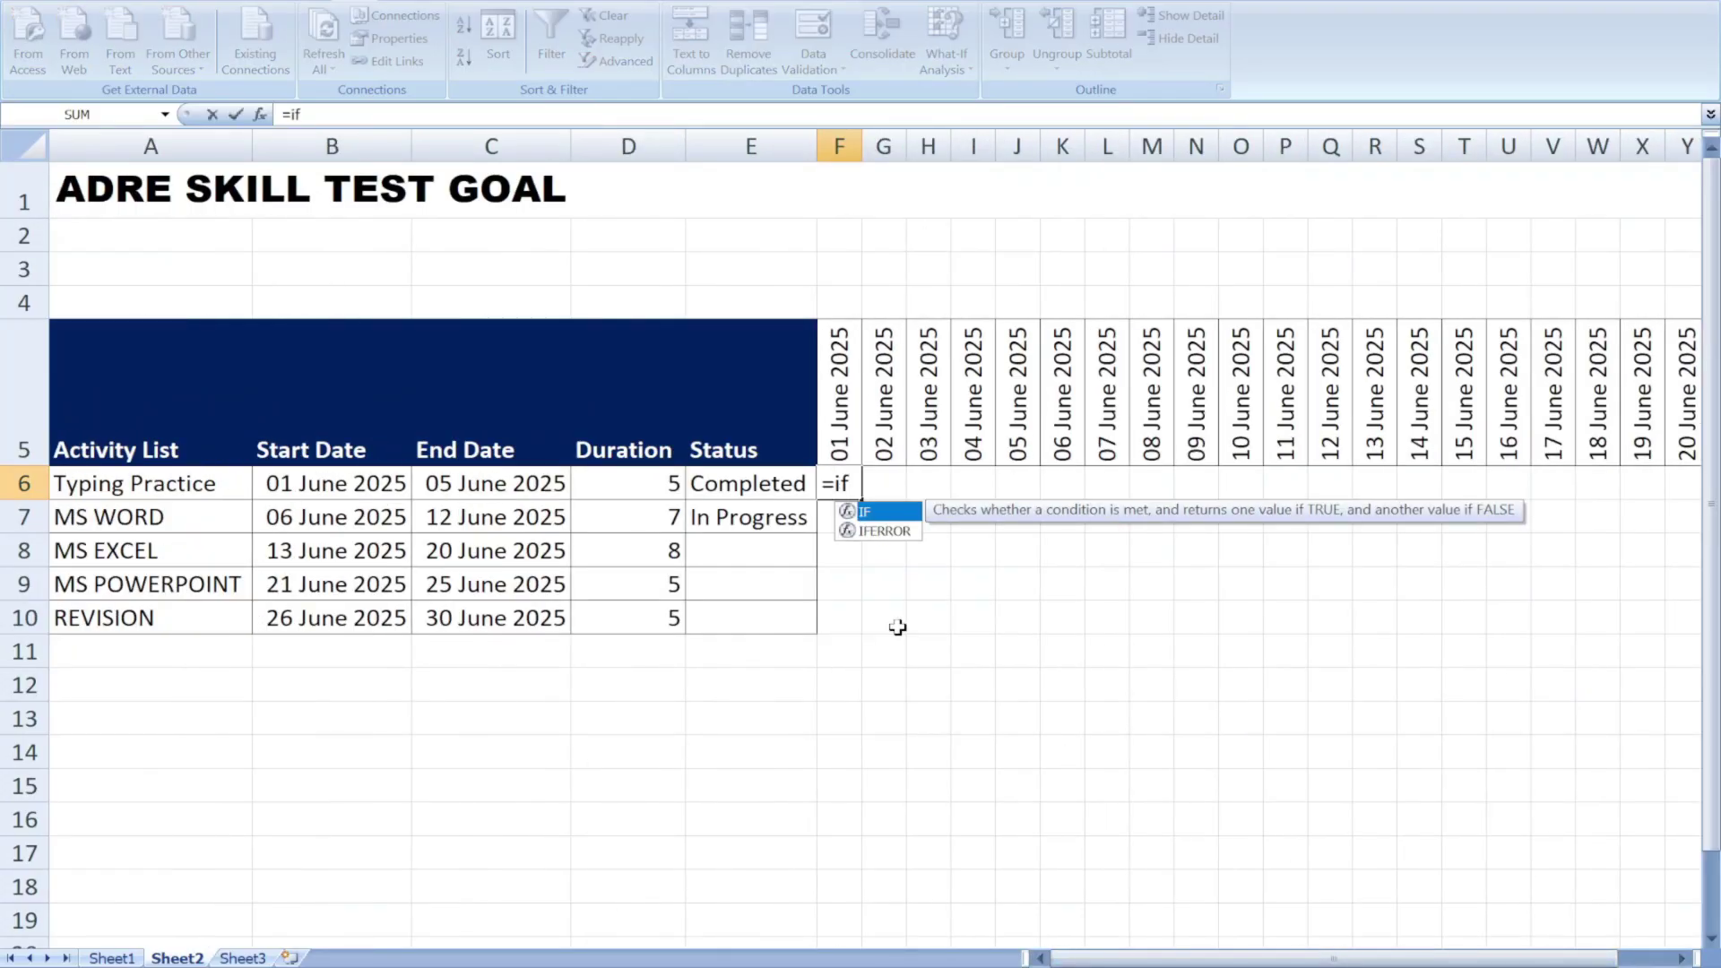
pyautogui.write('(and')
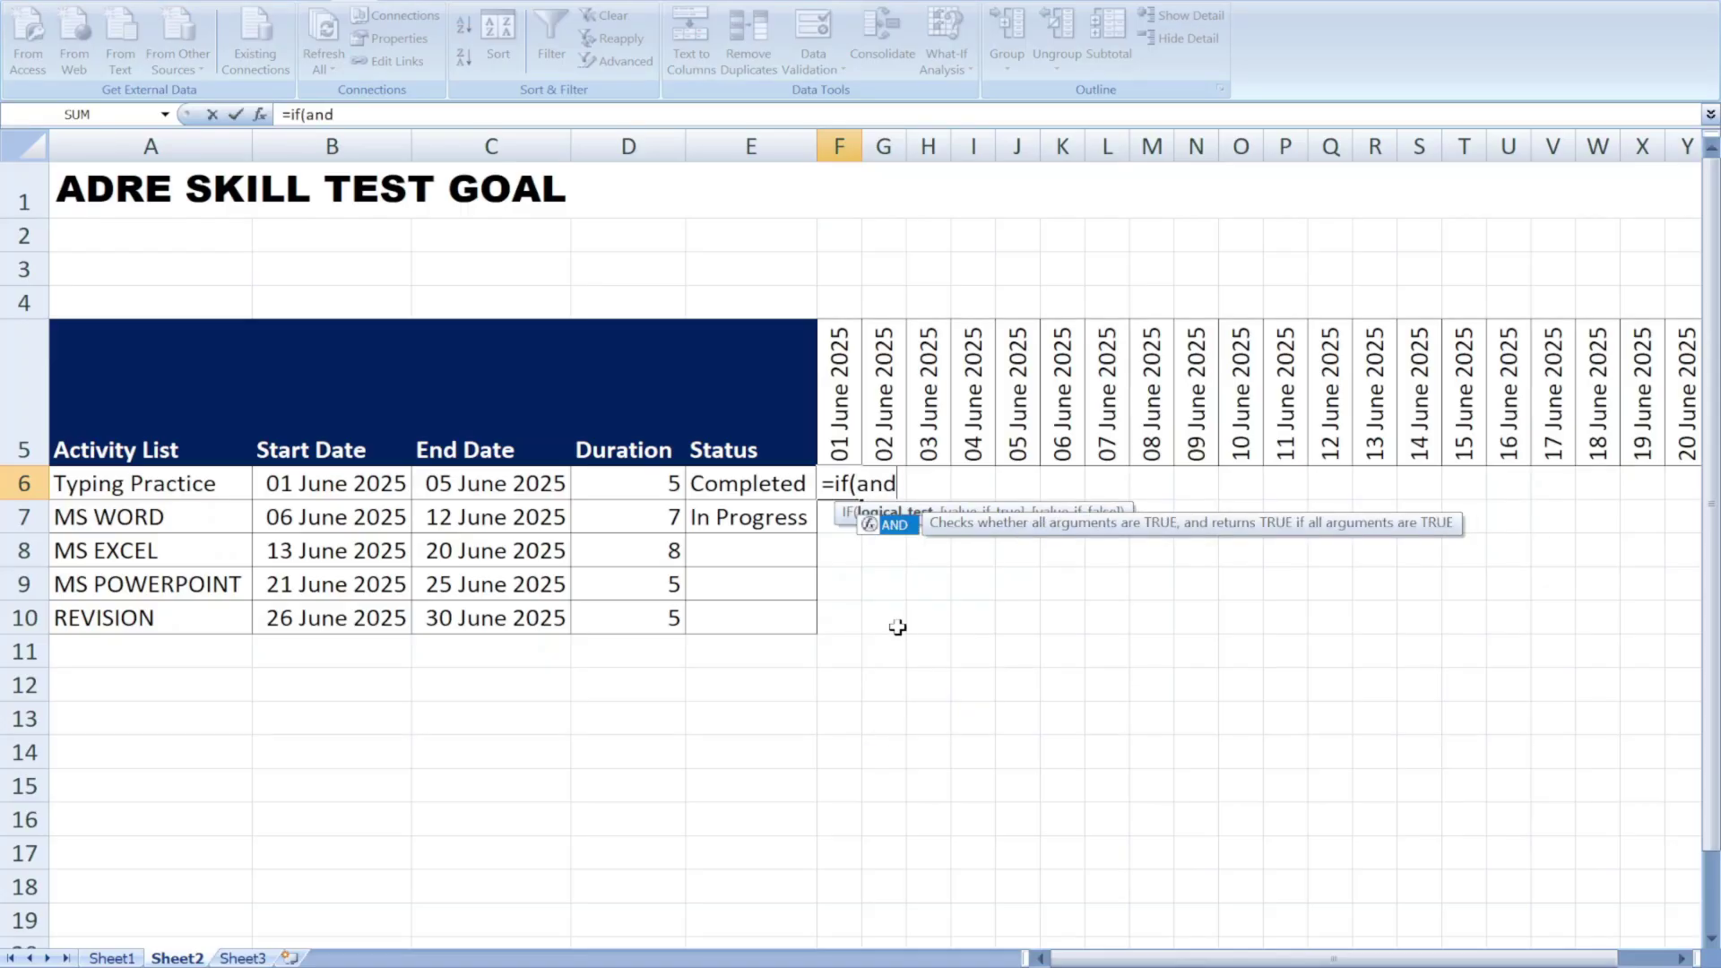
pyautogui.write('(')
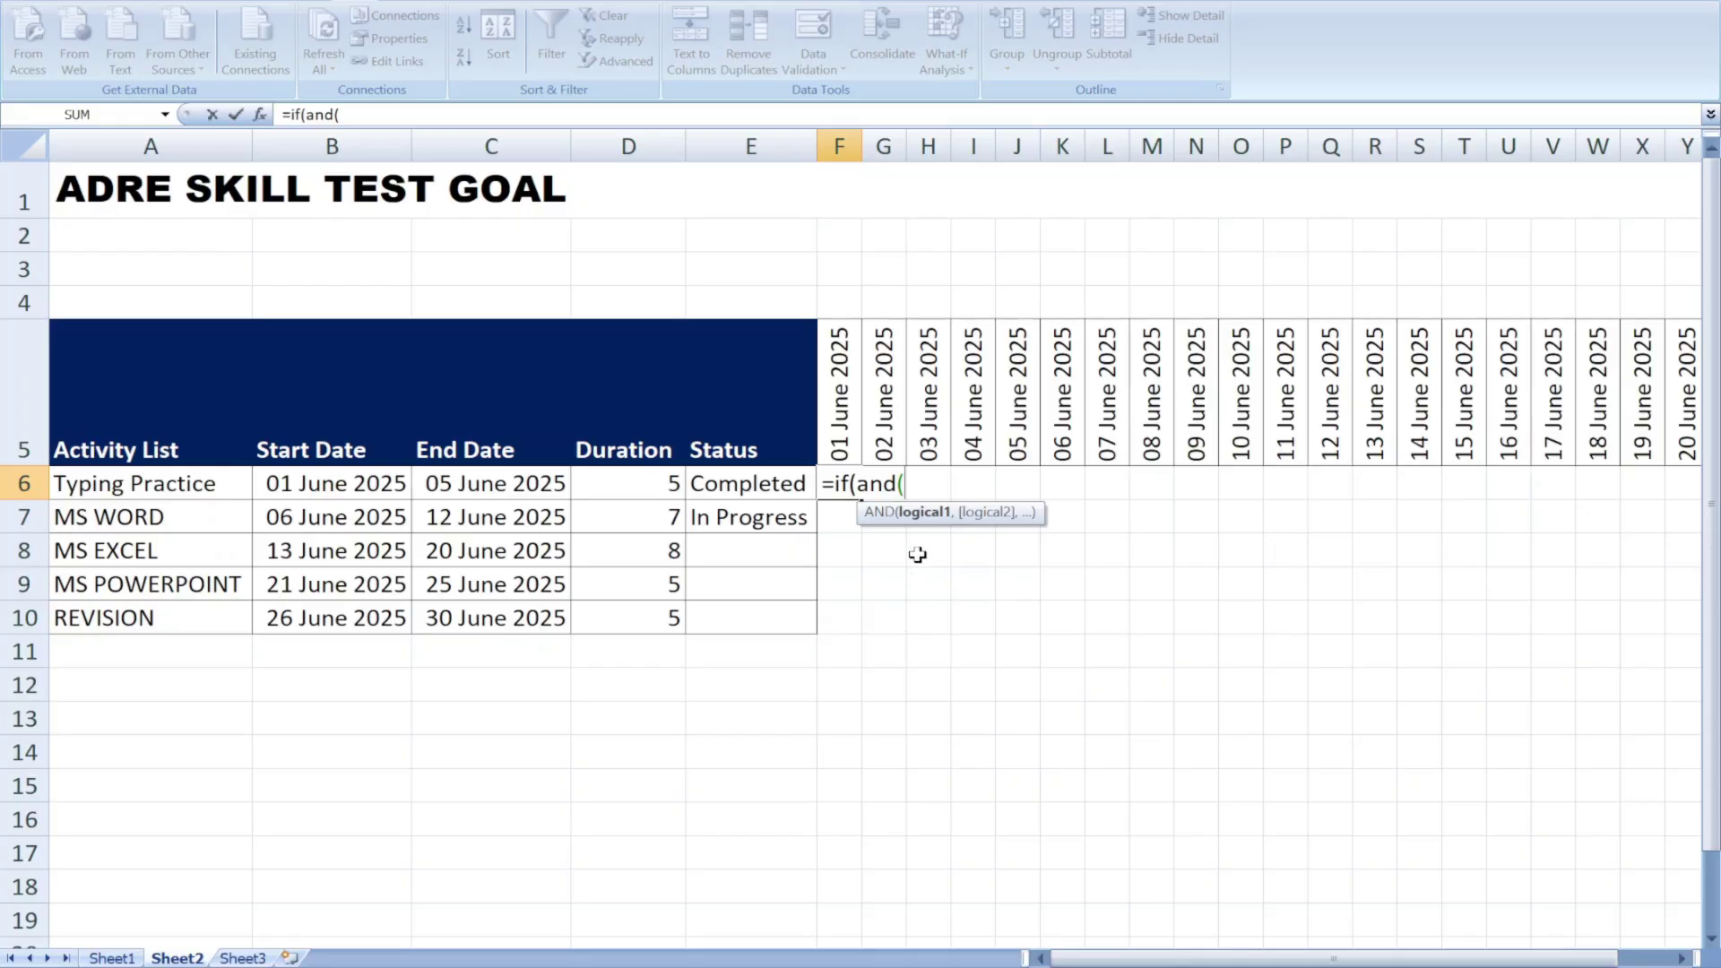
# Add F$5>=$B6 as the first AND condition of the F6 formula, comparing the timeline date with the start date
pyautogui.click(830, 408)
pyautogui.write('$')
pyautogui.press('BackSpace')
pyautogui.write('$5')
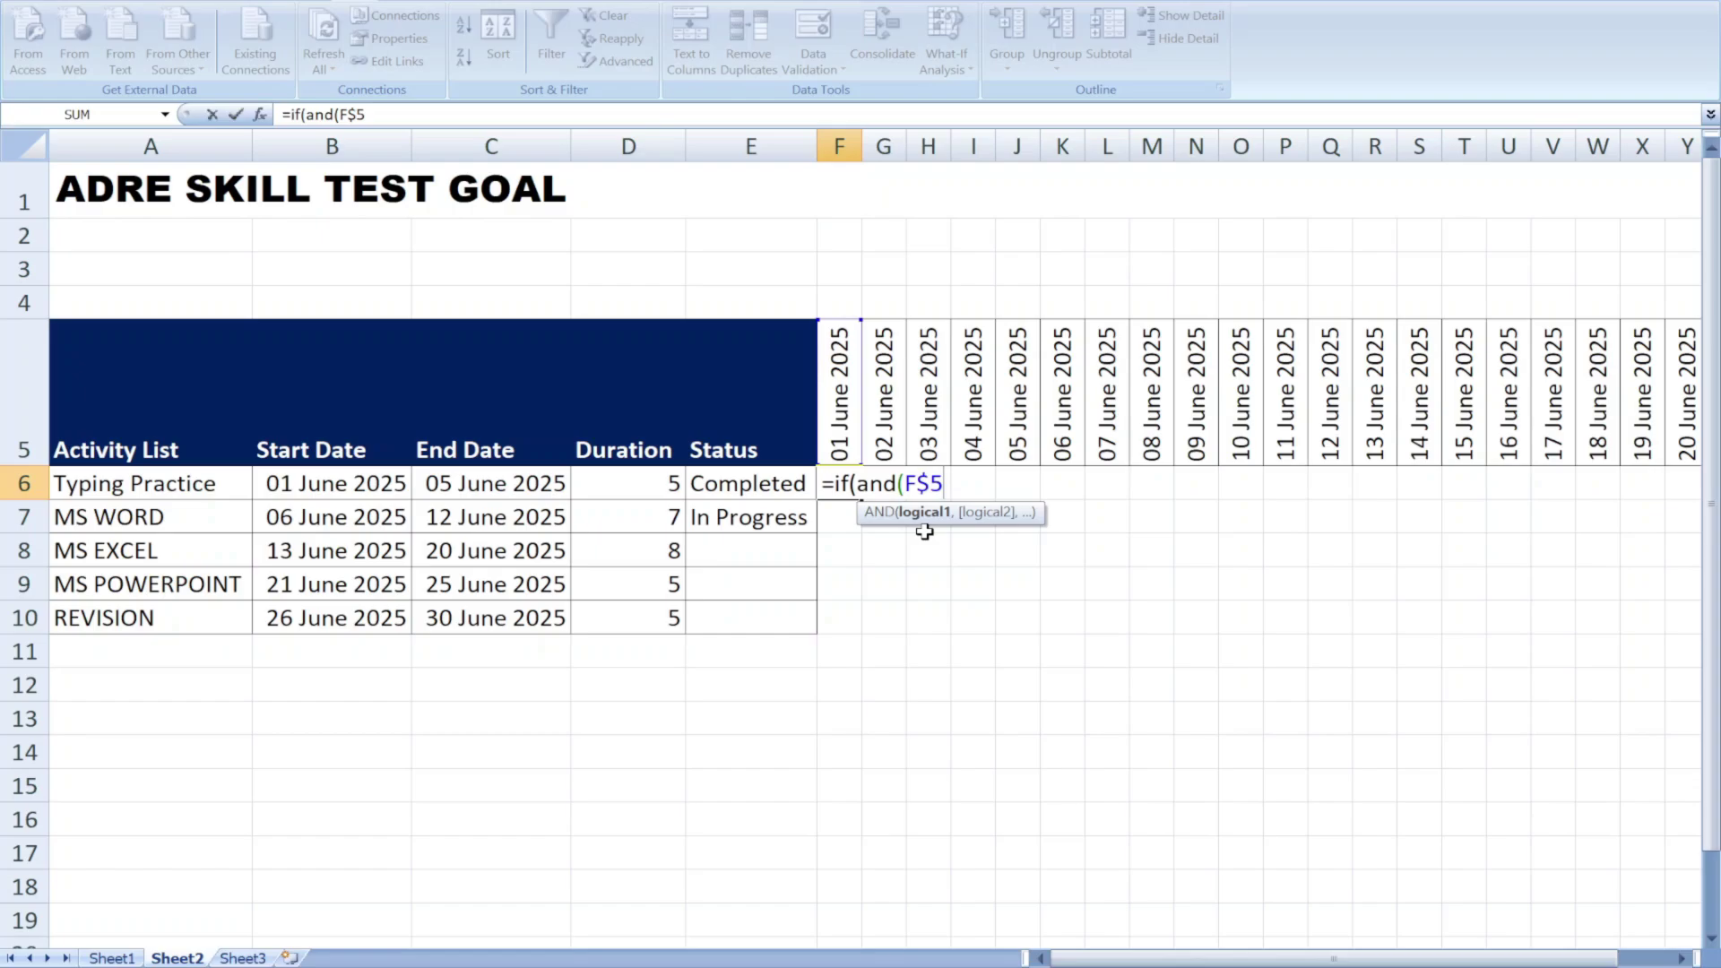
pyautogui.write('>=')
pyautogui.click(313, 481)
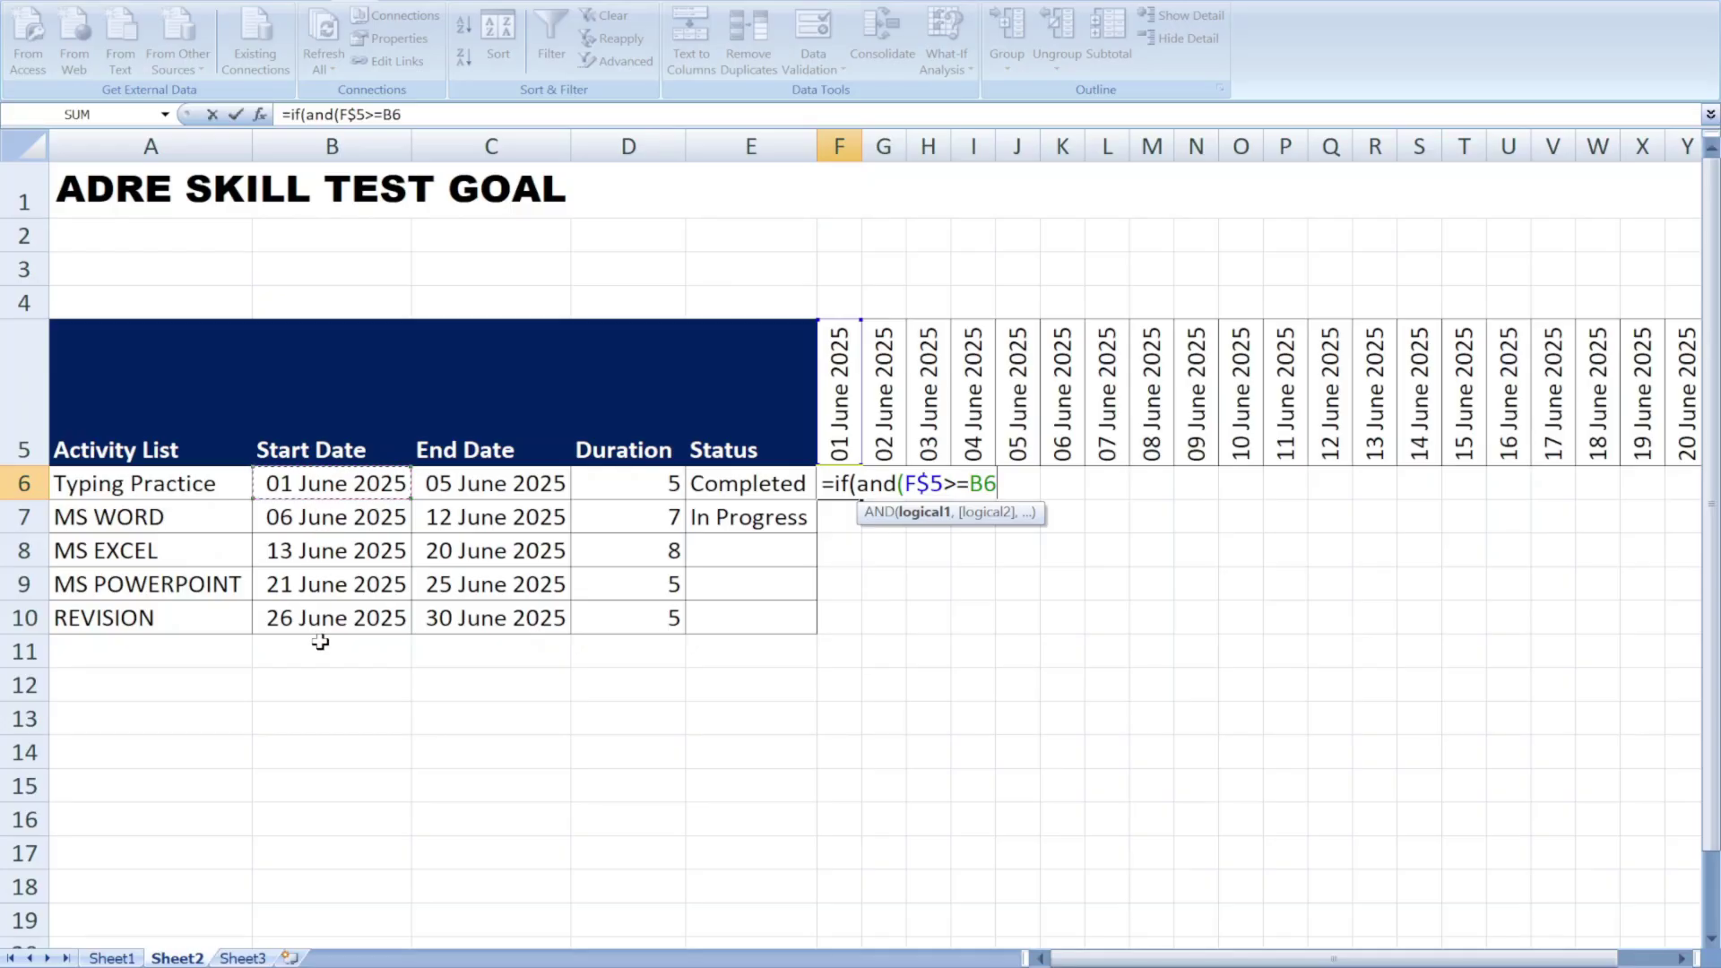
pyautogui.click(968, 484)
pyautogui.write('$')
pyautogui.press('End')
pyautogui.write(',')
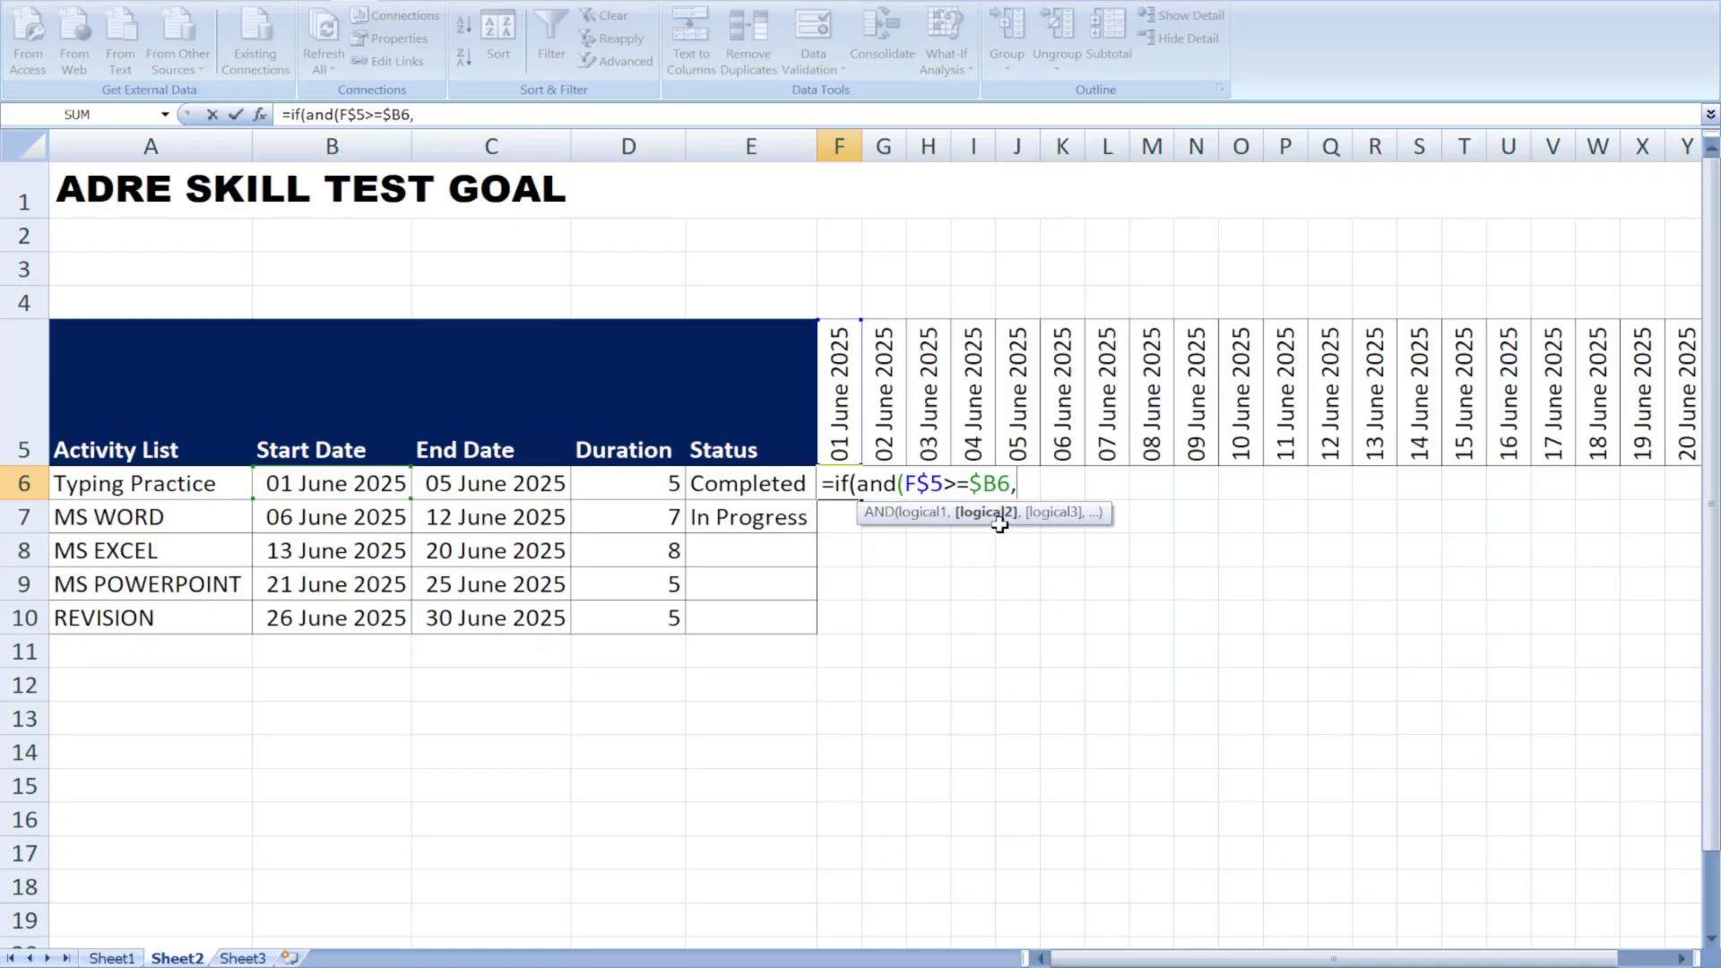
# Add F$5<=$C6 as the second AND condition of the F6 formula and close the AND test
pyautogui.click(842, 409)
pyautogui.press('F4')
pyautogui.press('F4')
pyautogui.write('<=')
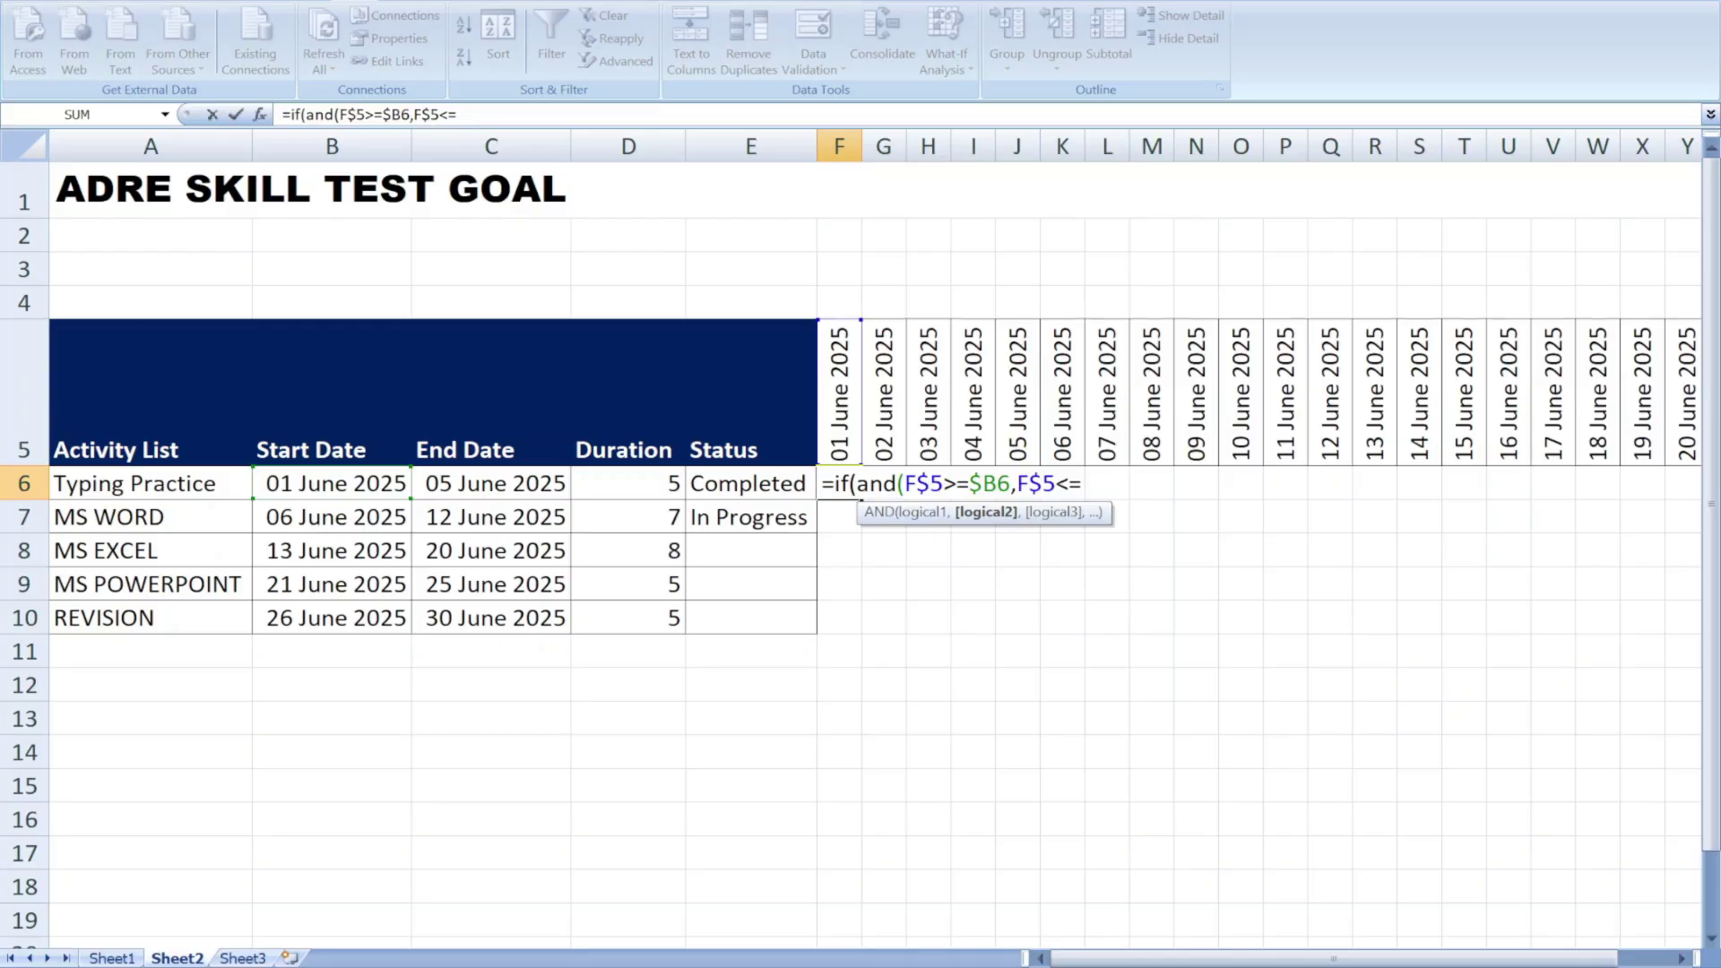
pyautogui.click(509, 482)
pyautogui.write('$C6),')
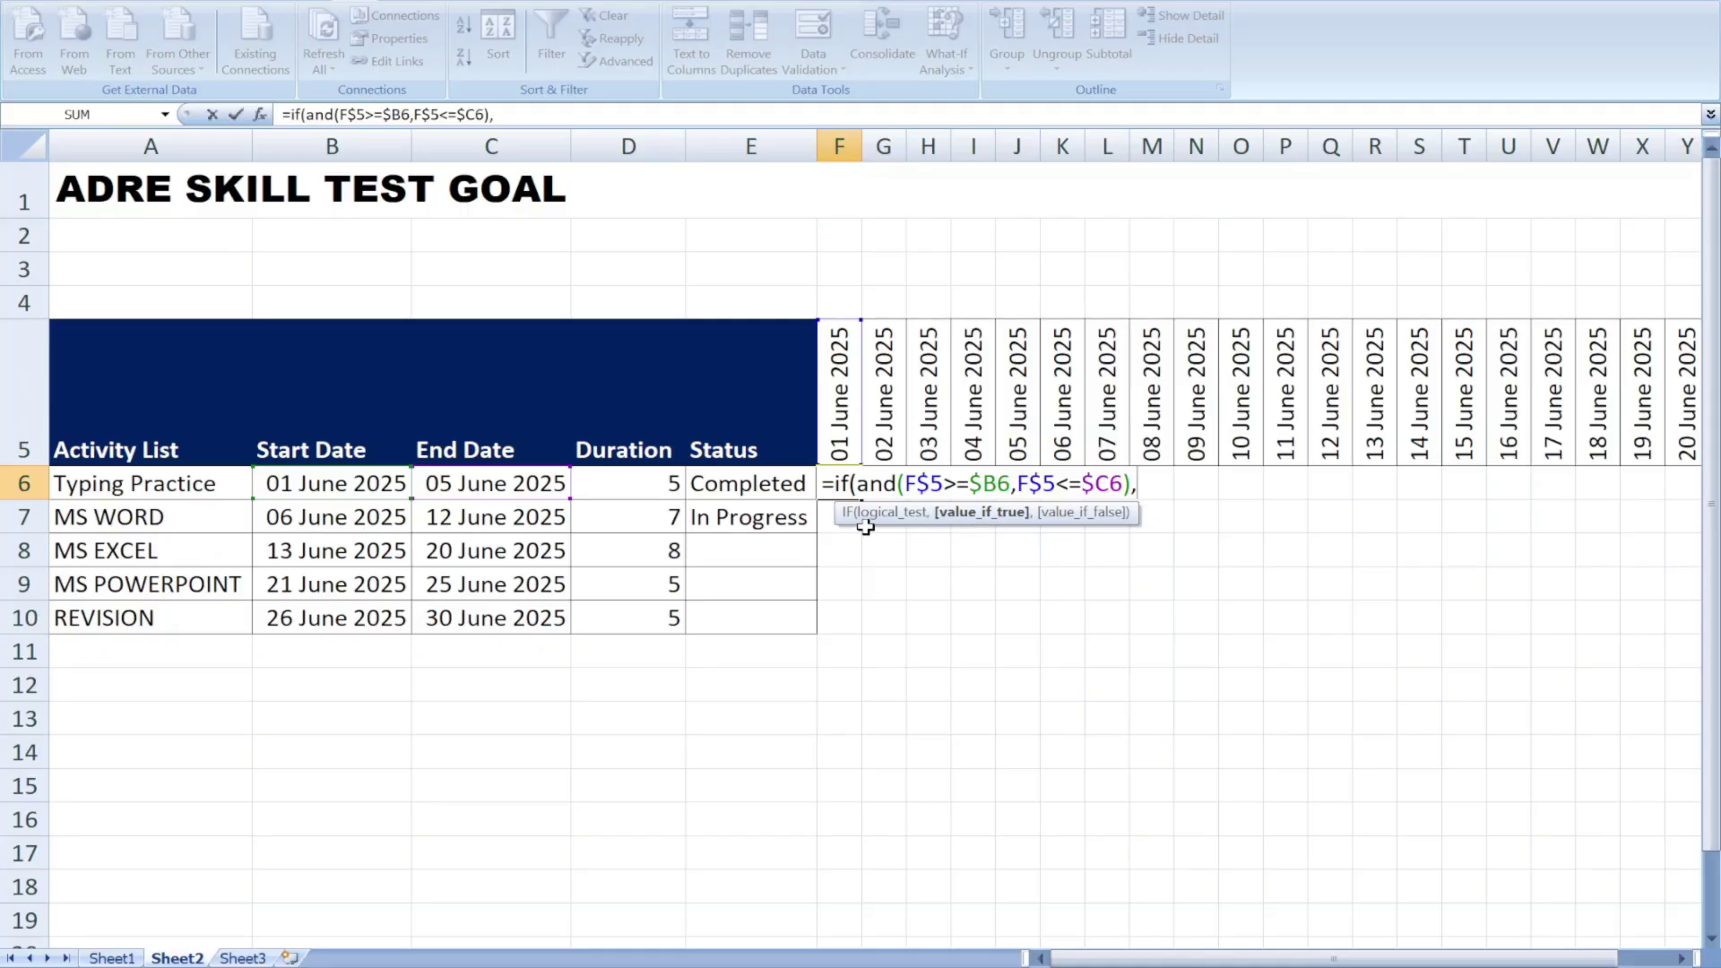
# Finish the F6 formula with E$6 as the value if true and an empty string "" as the value if false
pyautogui.click(746, 484)
pyautogui.write('$6')
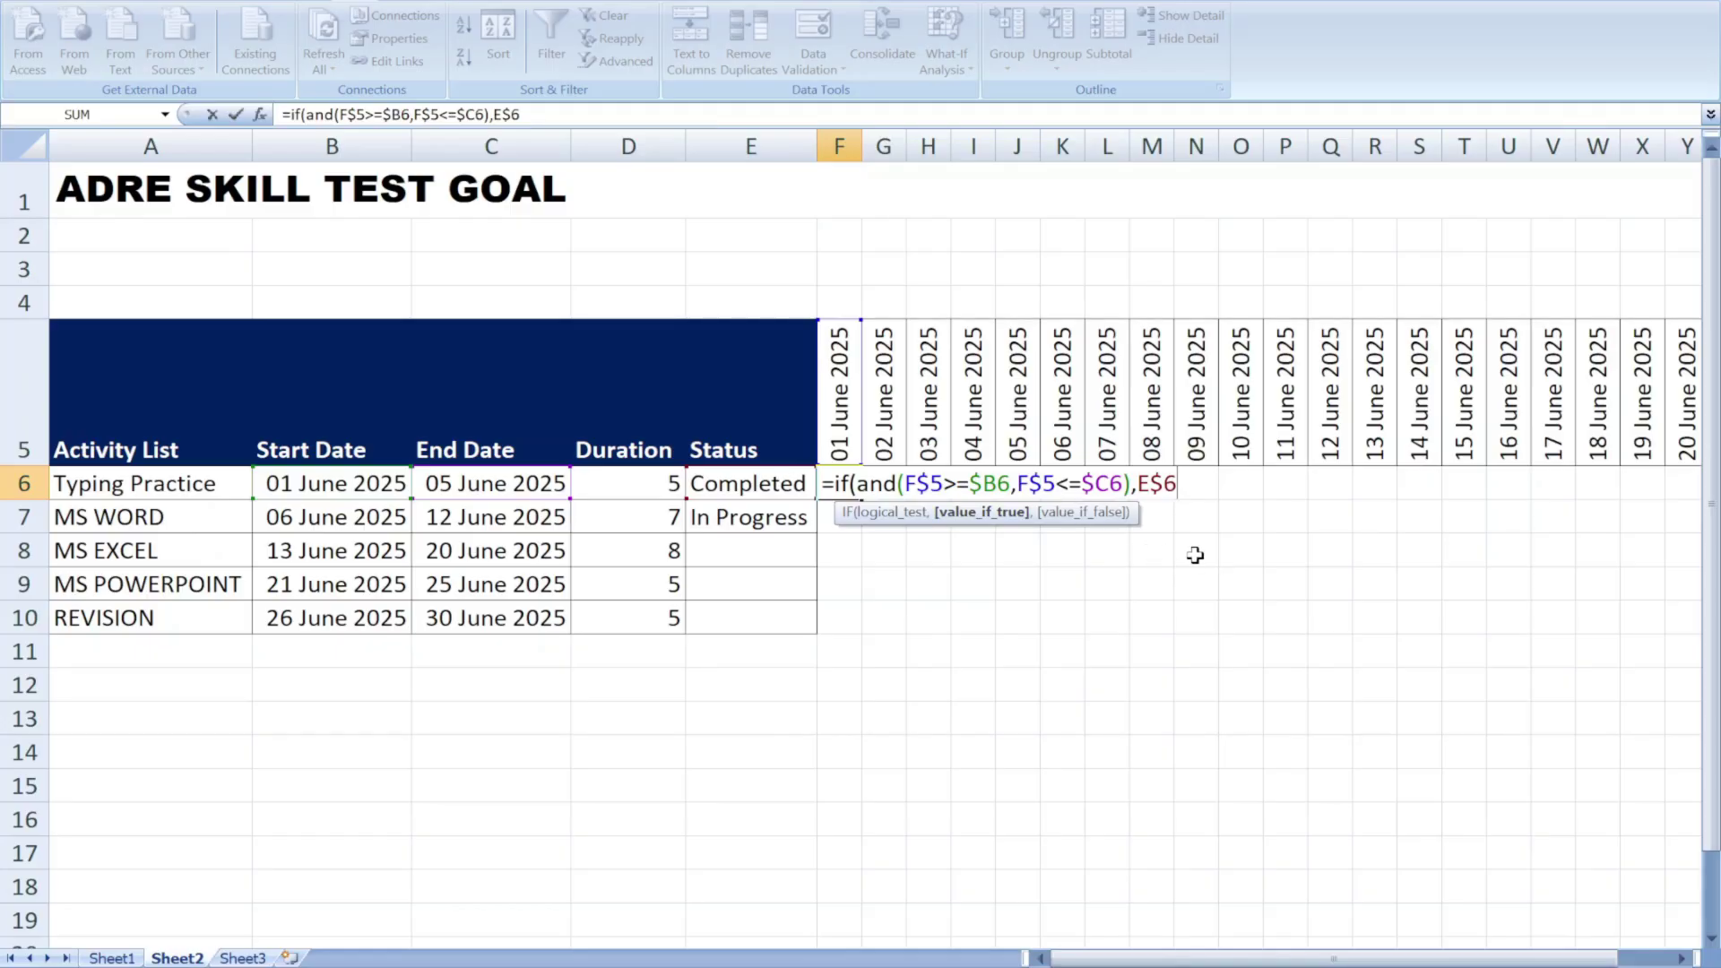
pyautogui.write(',')
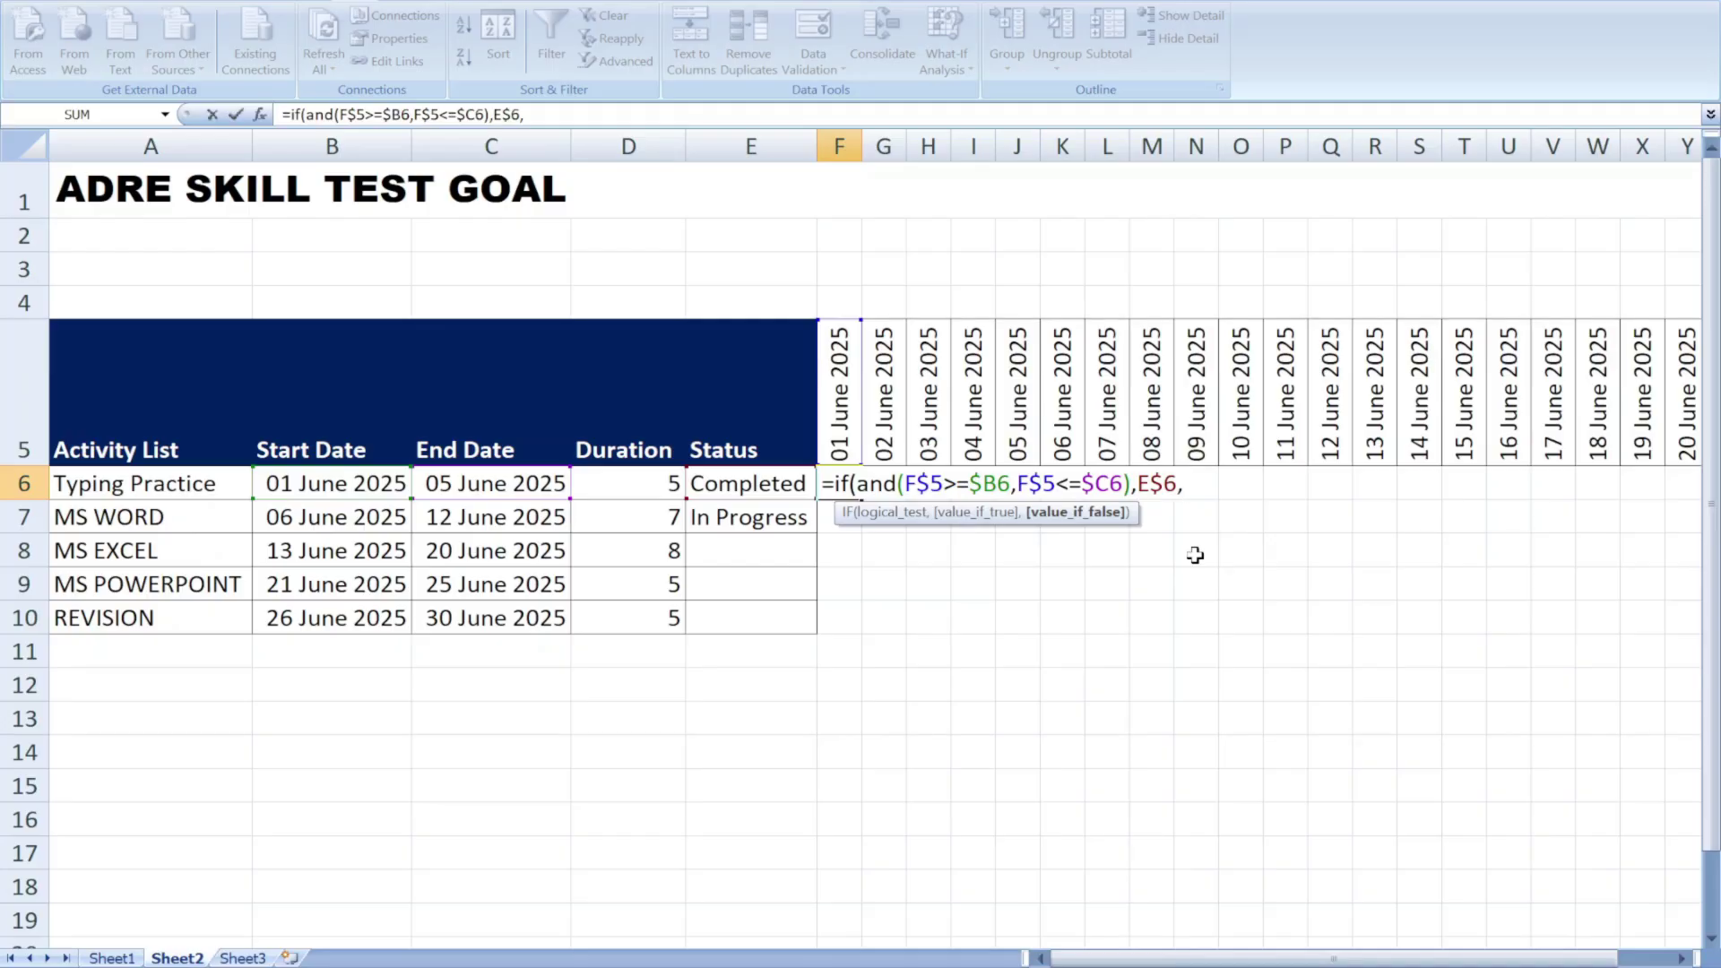
pyautogui.write('"")')
pyautogui.press('Return')
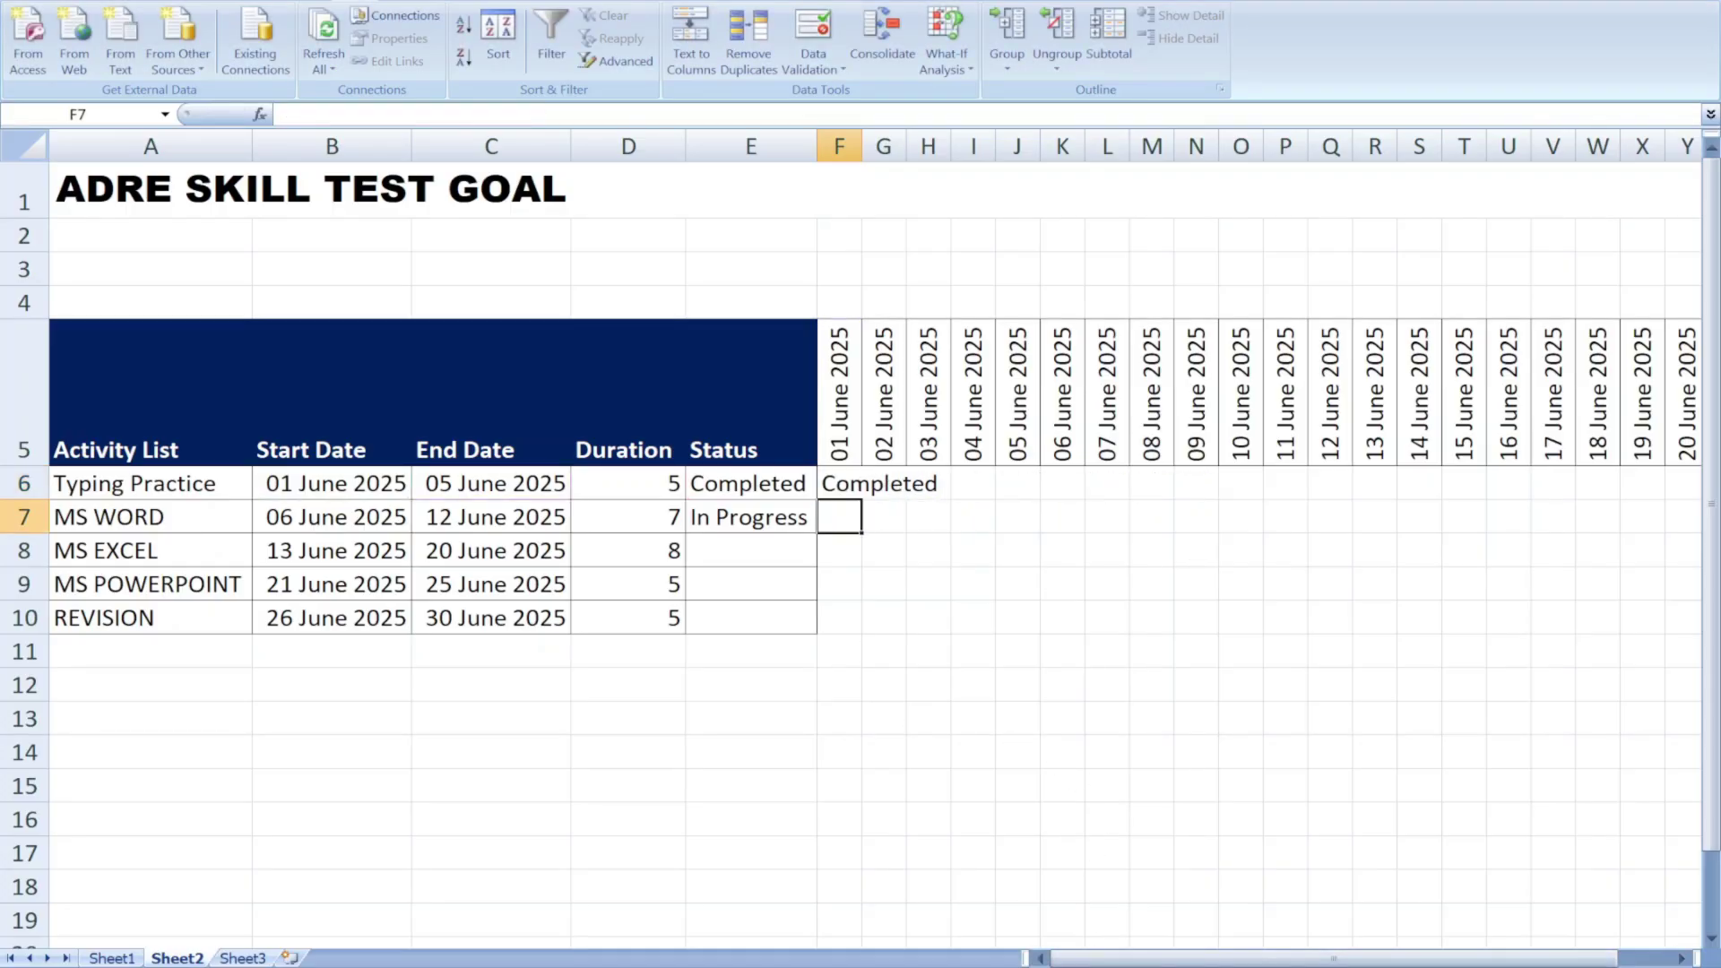
# Copy the F6 formula across the whole timeline grid F6:AI10
pyautogui.click(1555, 967)
pyautogui.click(1555, 967)
pyautogui.click(1555, 967)
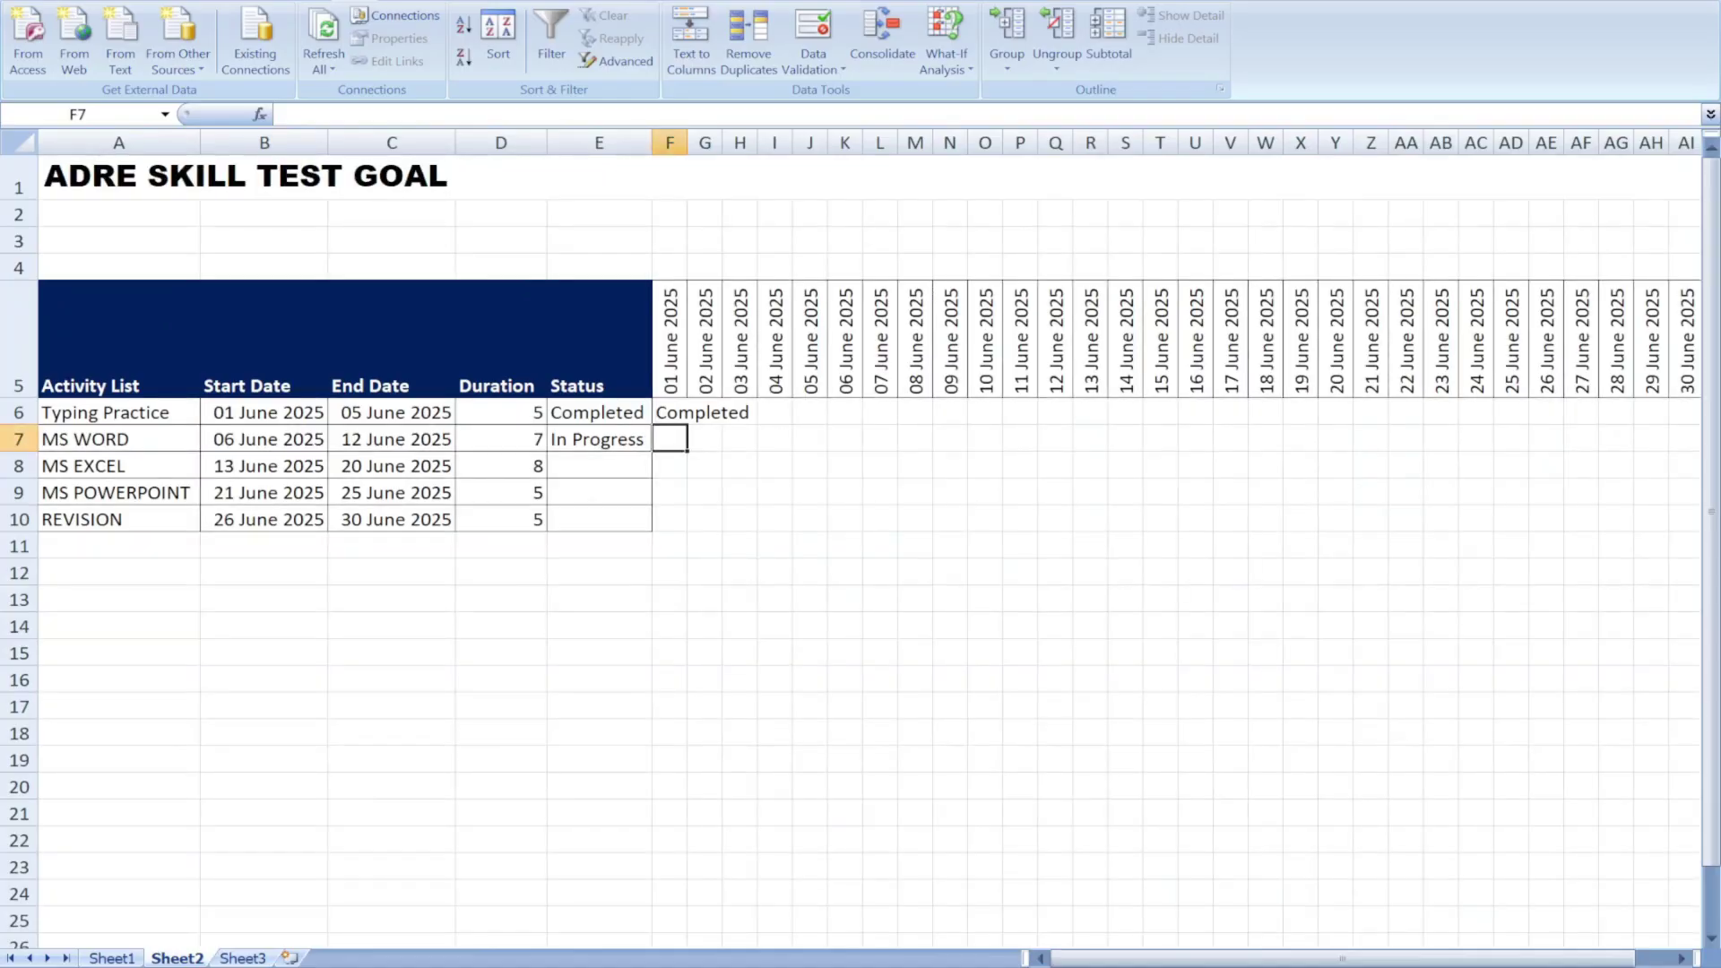
pyautogui.click(1555, 967)
pyautogui.click(615, 387)
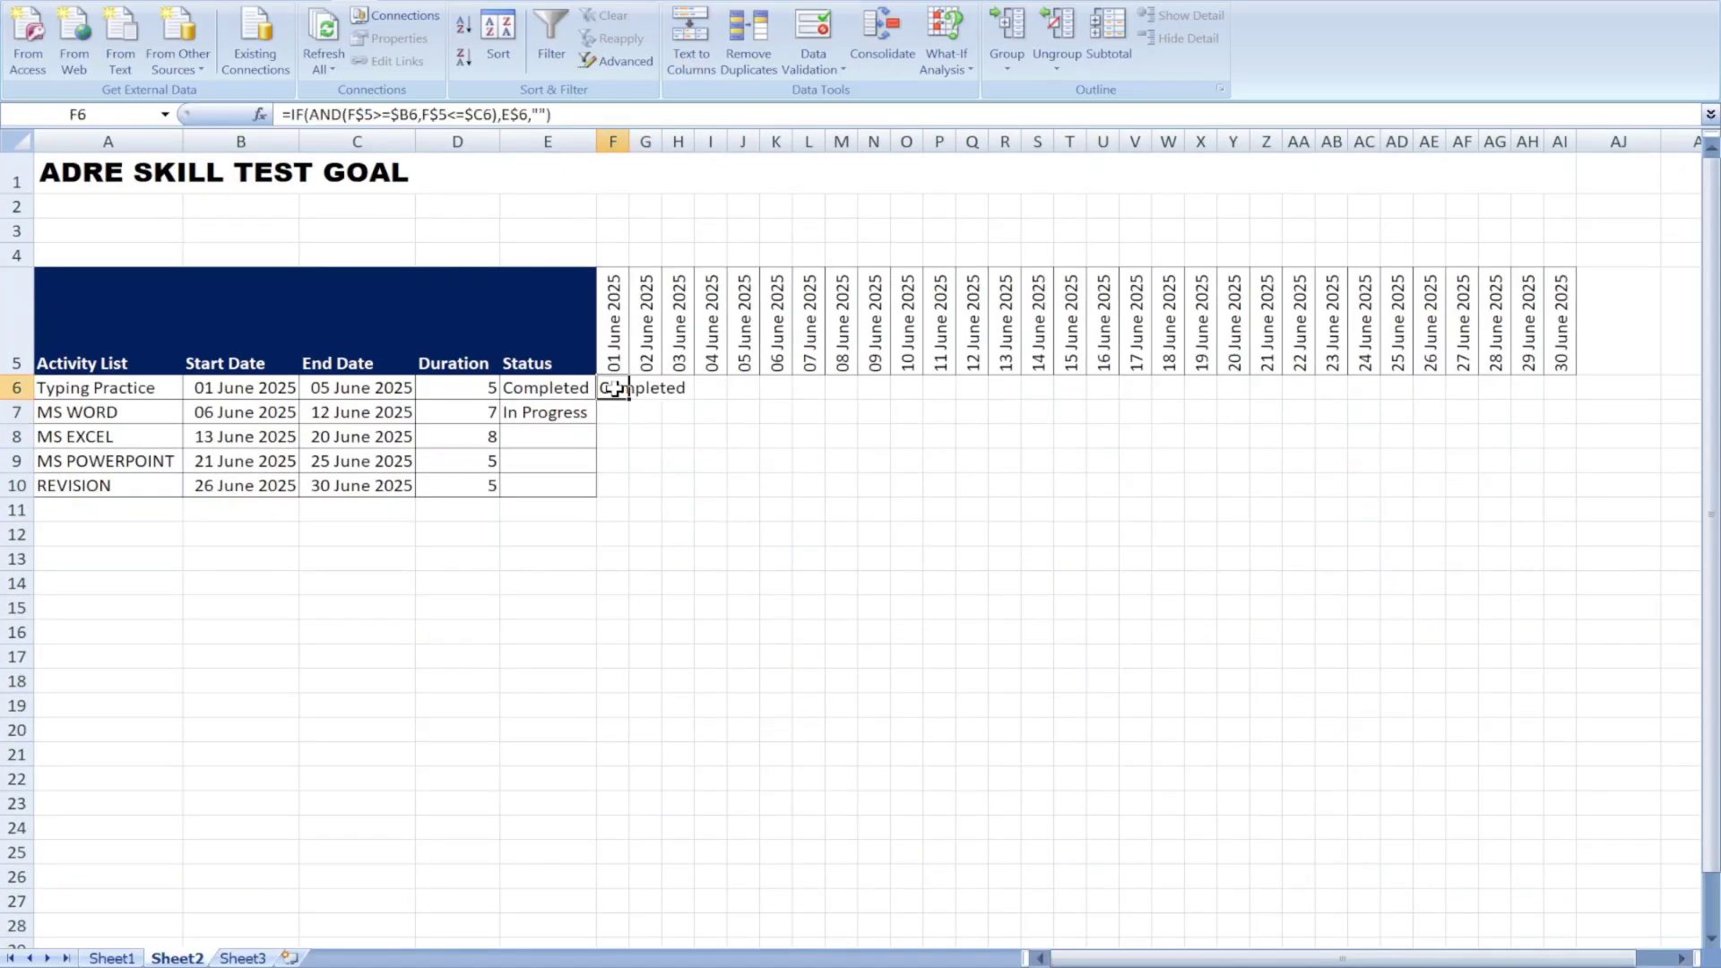
pyautogui.hotkey('ctrl', 'c')
pyautogui.click(679, 461)
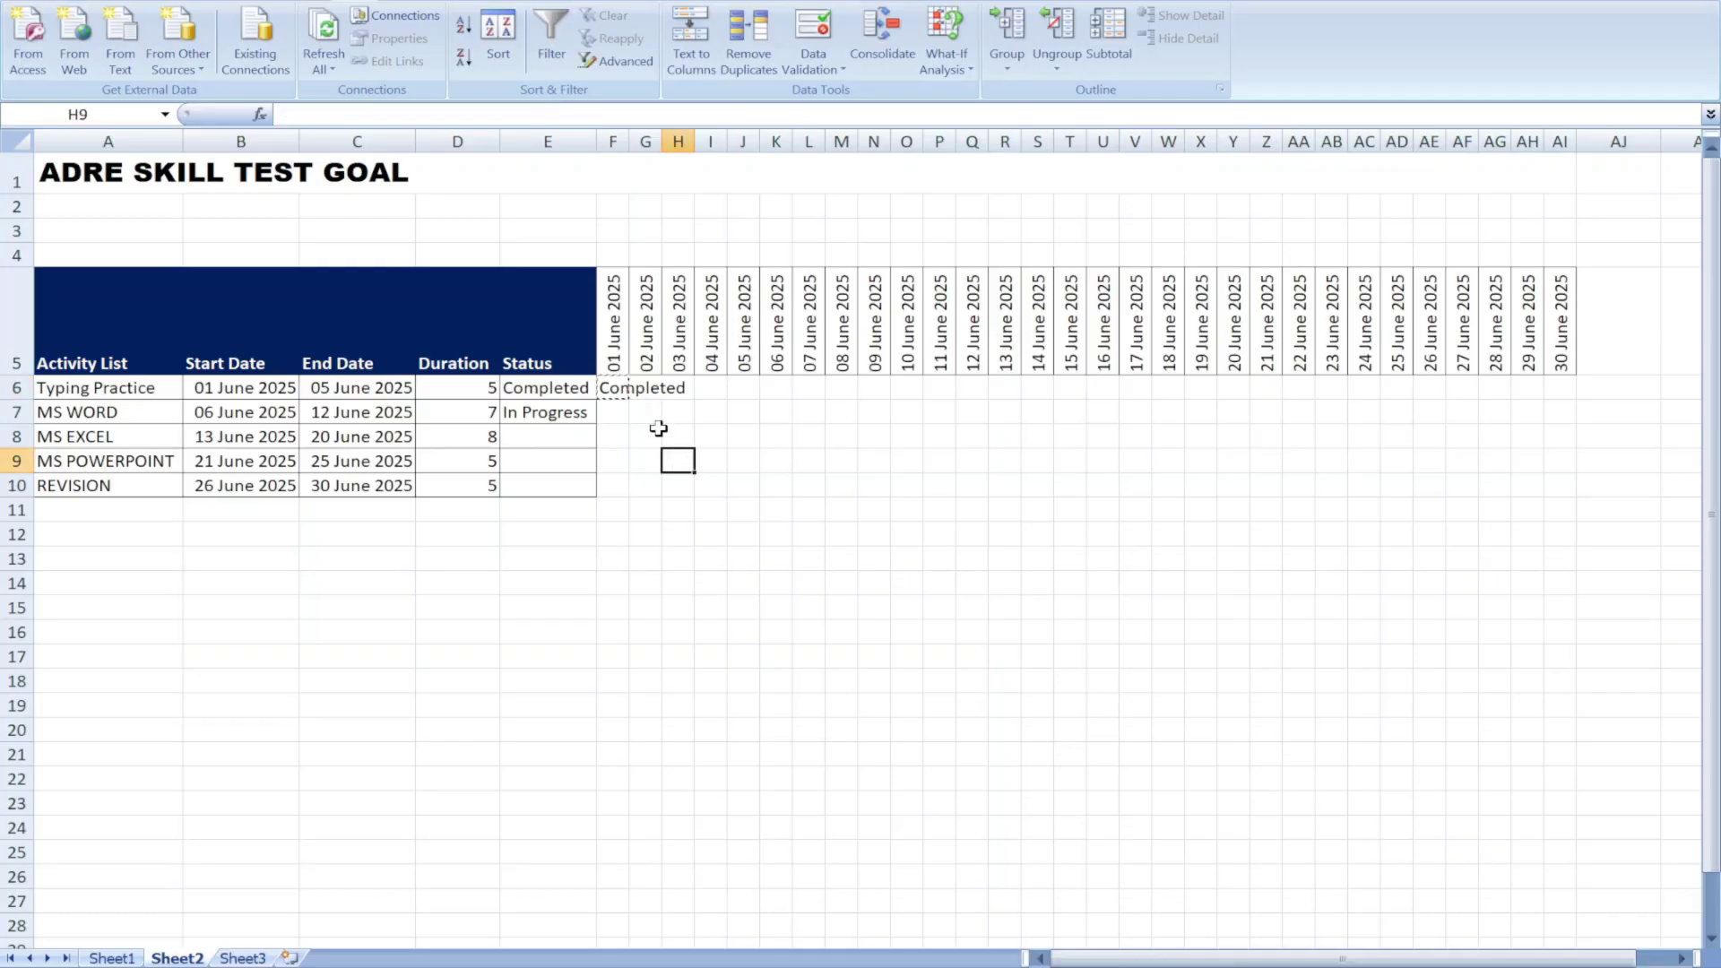
pyautogui.moveTo(614, 388); pyautogui.dragTo(1546, 488)
pyautogui.hotkey('ctrl', 'v')
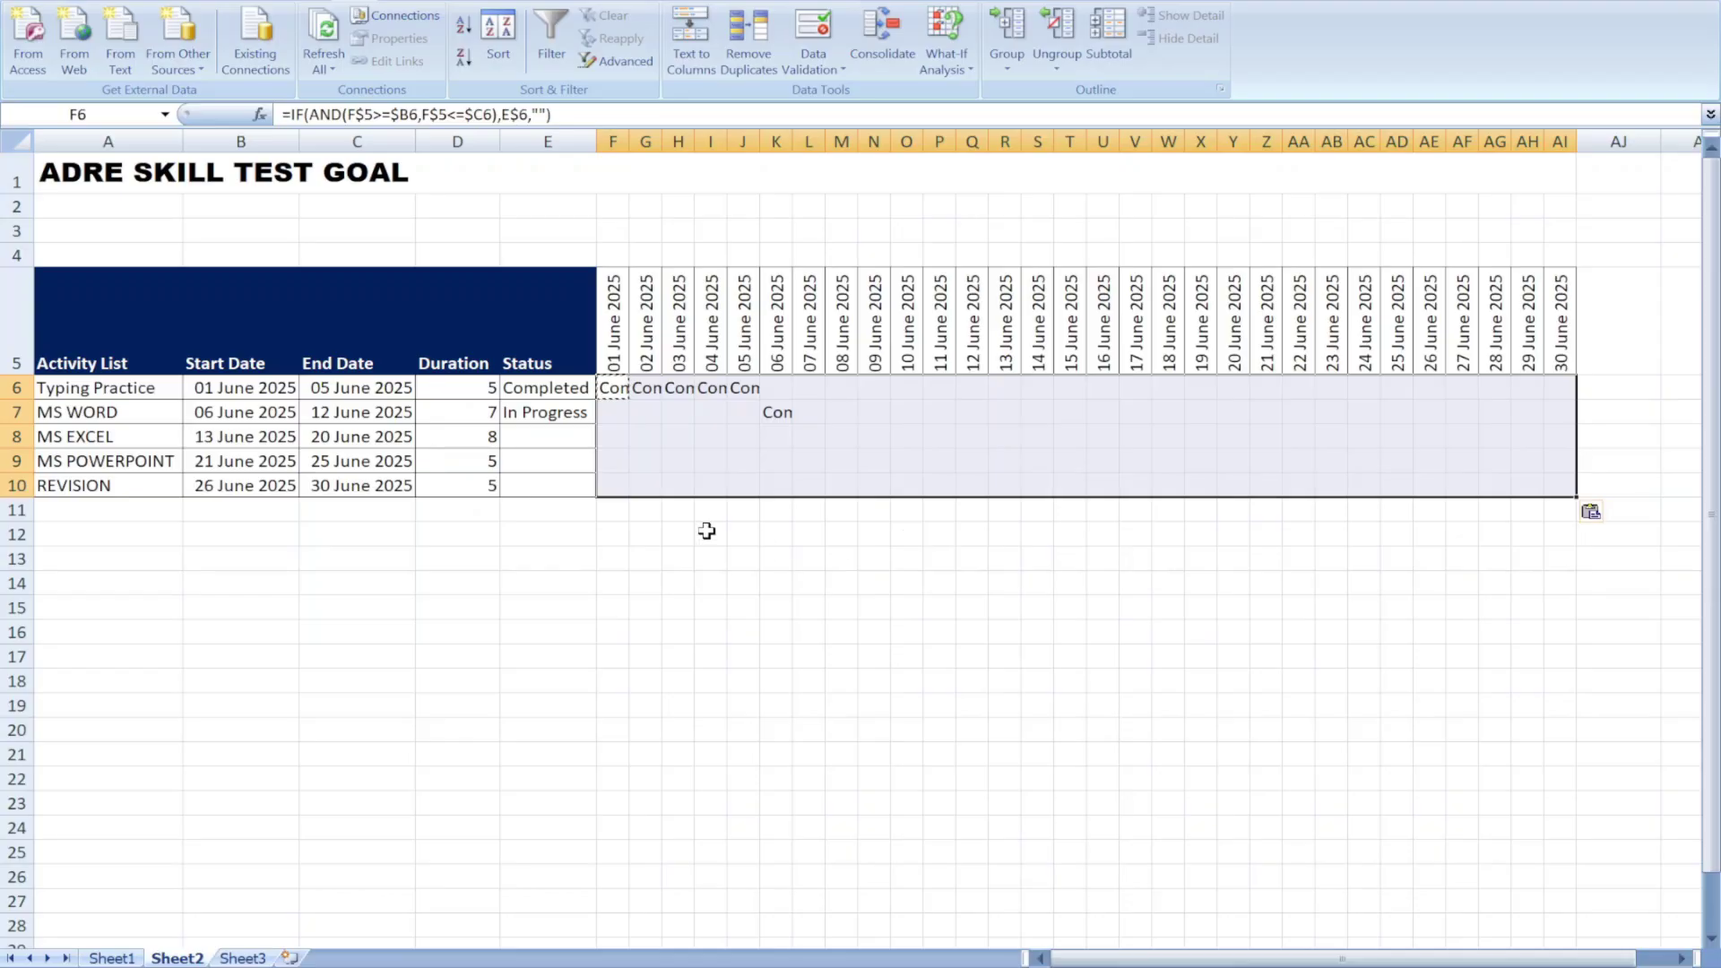
# Set the status of MS EXCEL to In Progress, and of MS POWERPOINT and REVISION to Pending
pyautogui.click(561, 440)
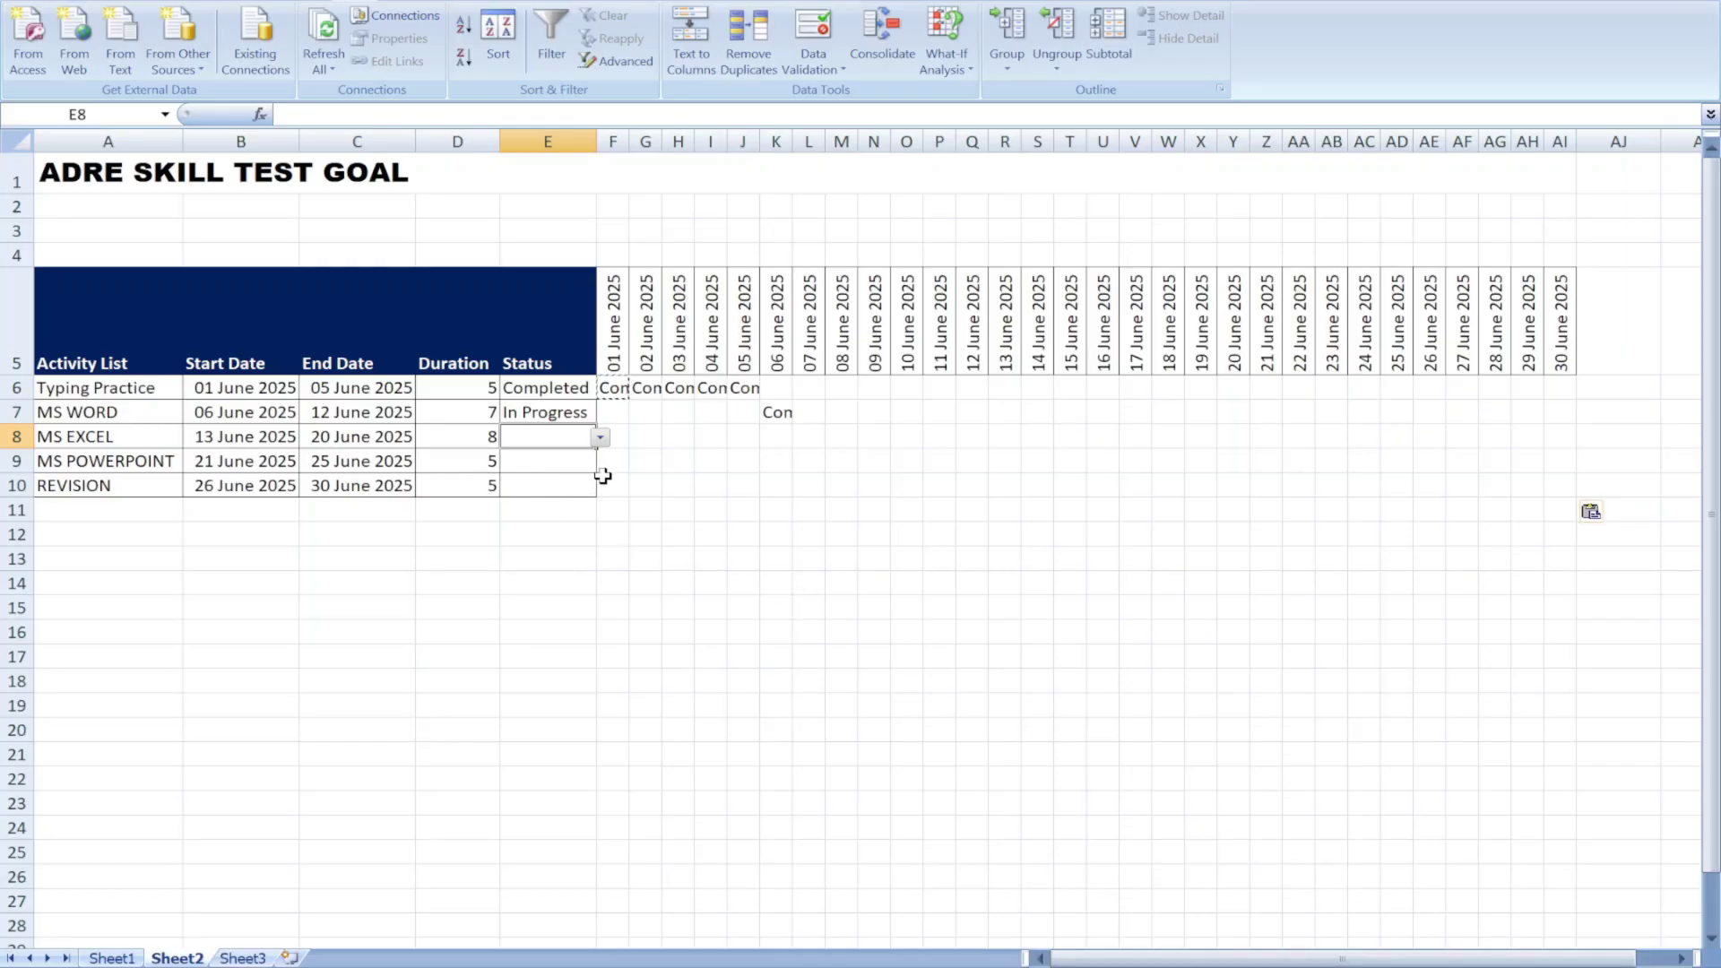
pyautogui.click(600, 439)
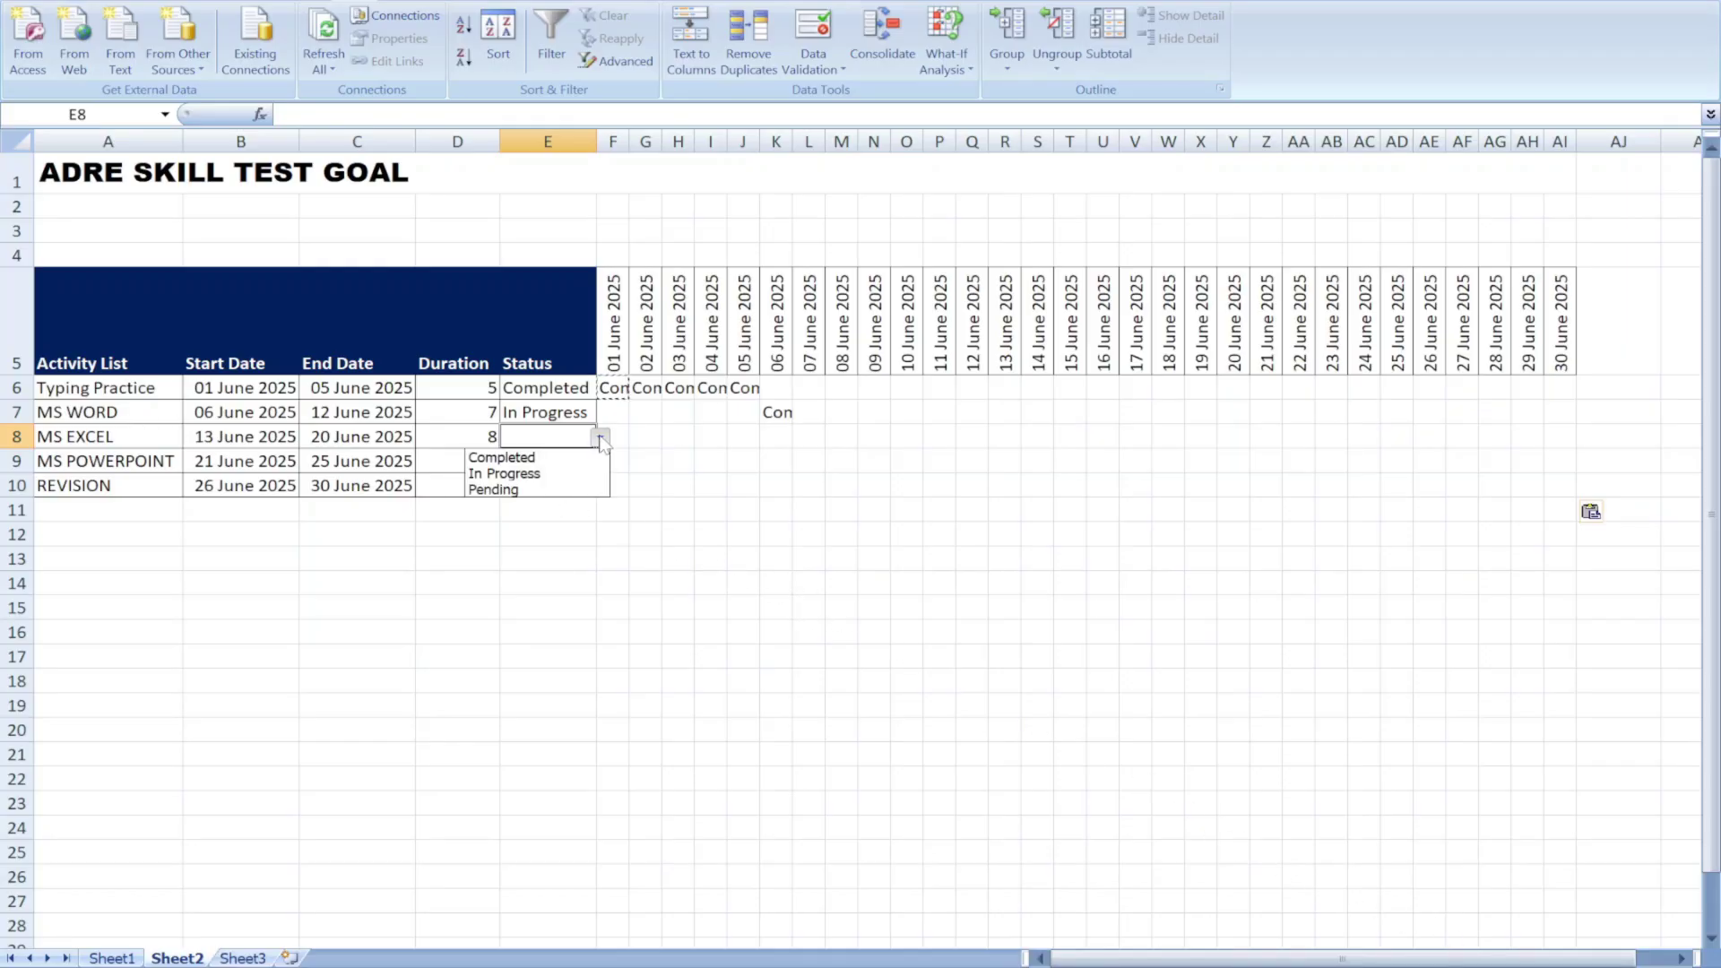
pyautogui.click(520, 475)
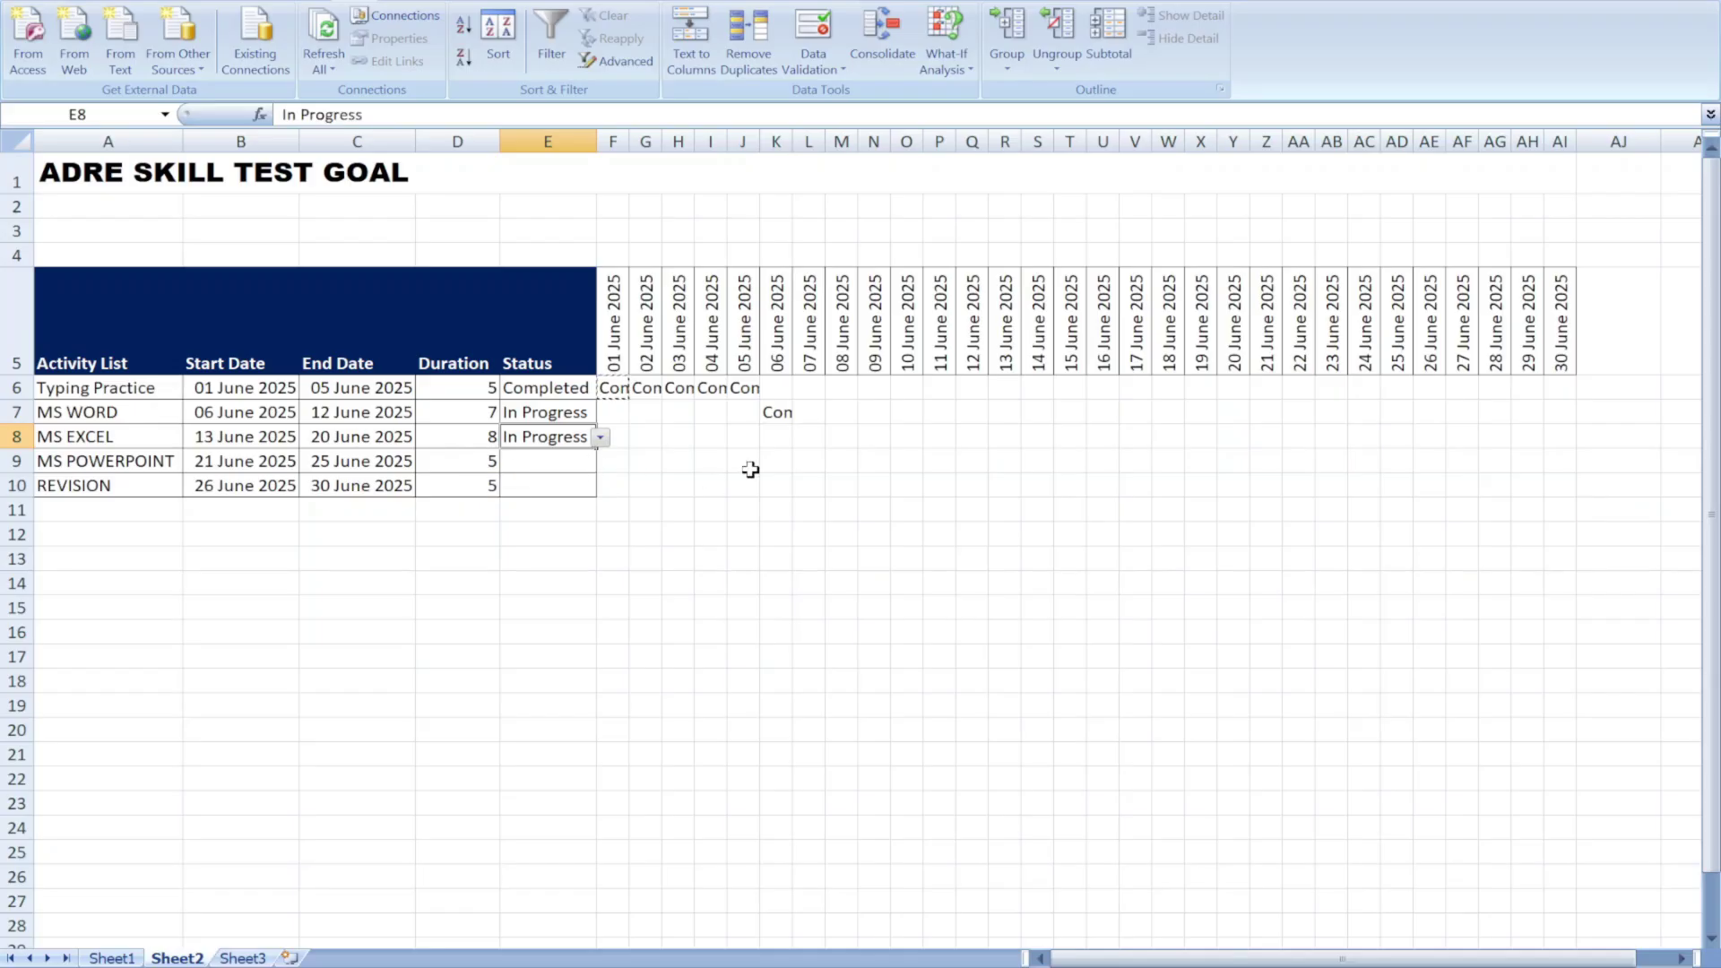
pyautogui.click(554, 458)
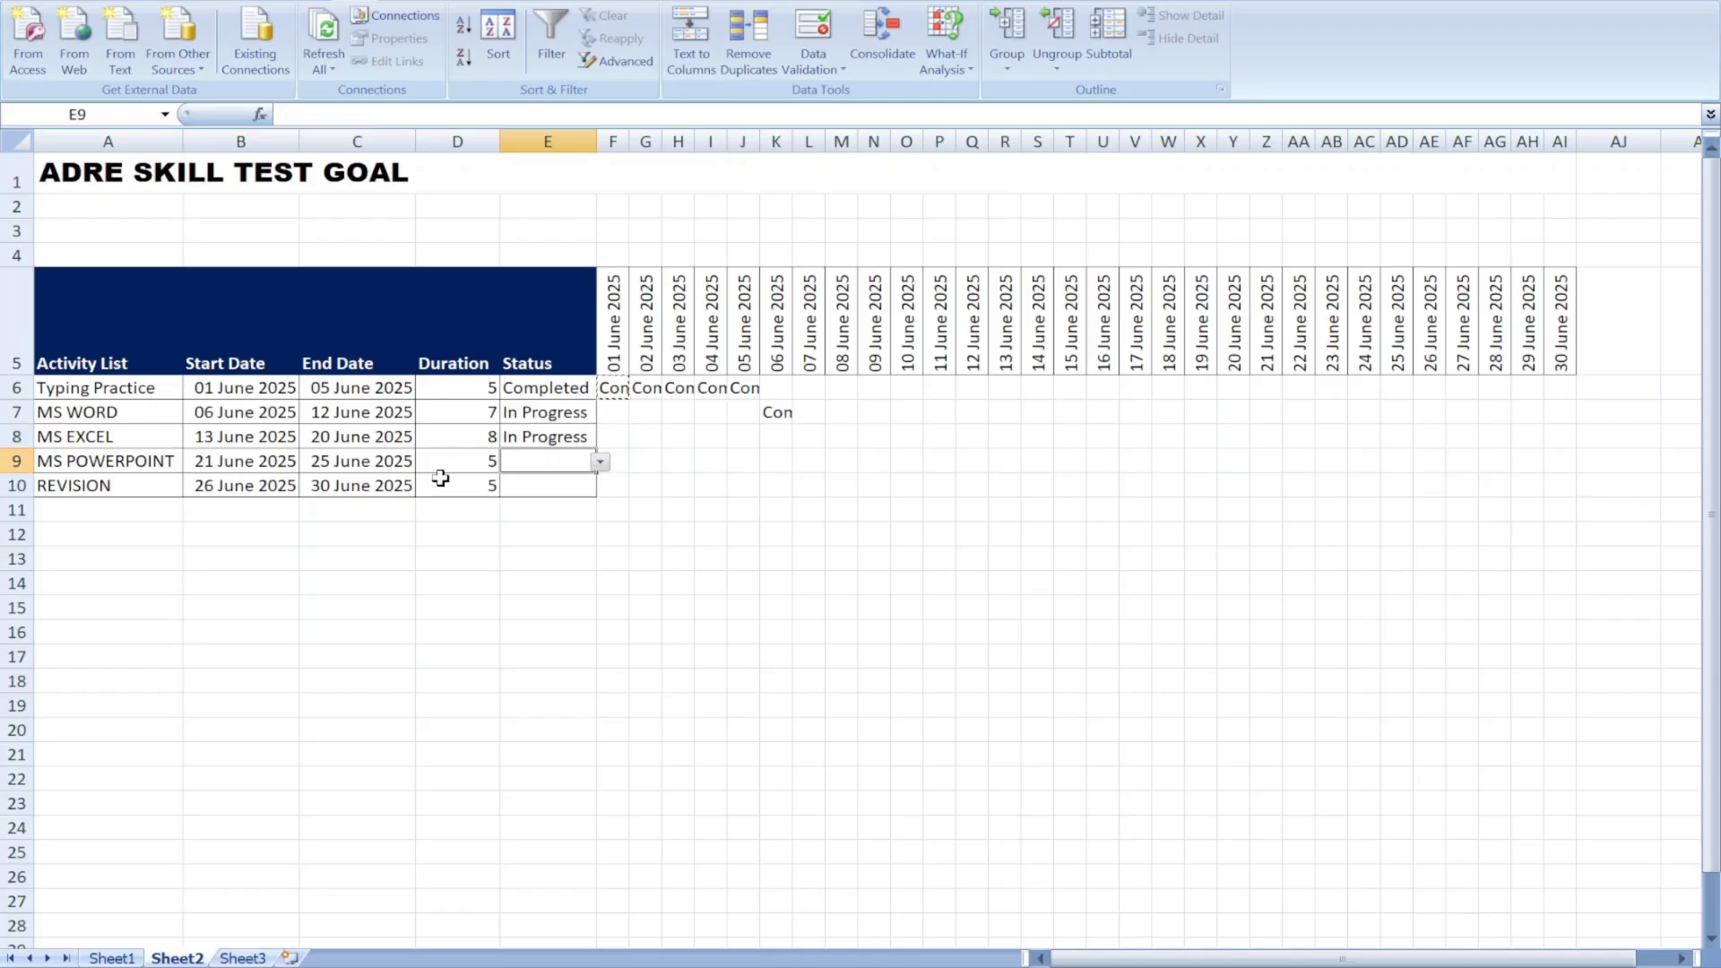
pyautogui.click(599, 460)
pyautogui.click(570, 514)
pyautogui.click(581, 485)
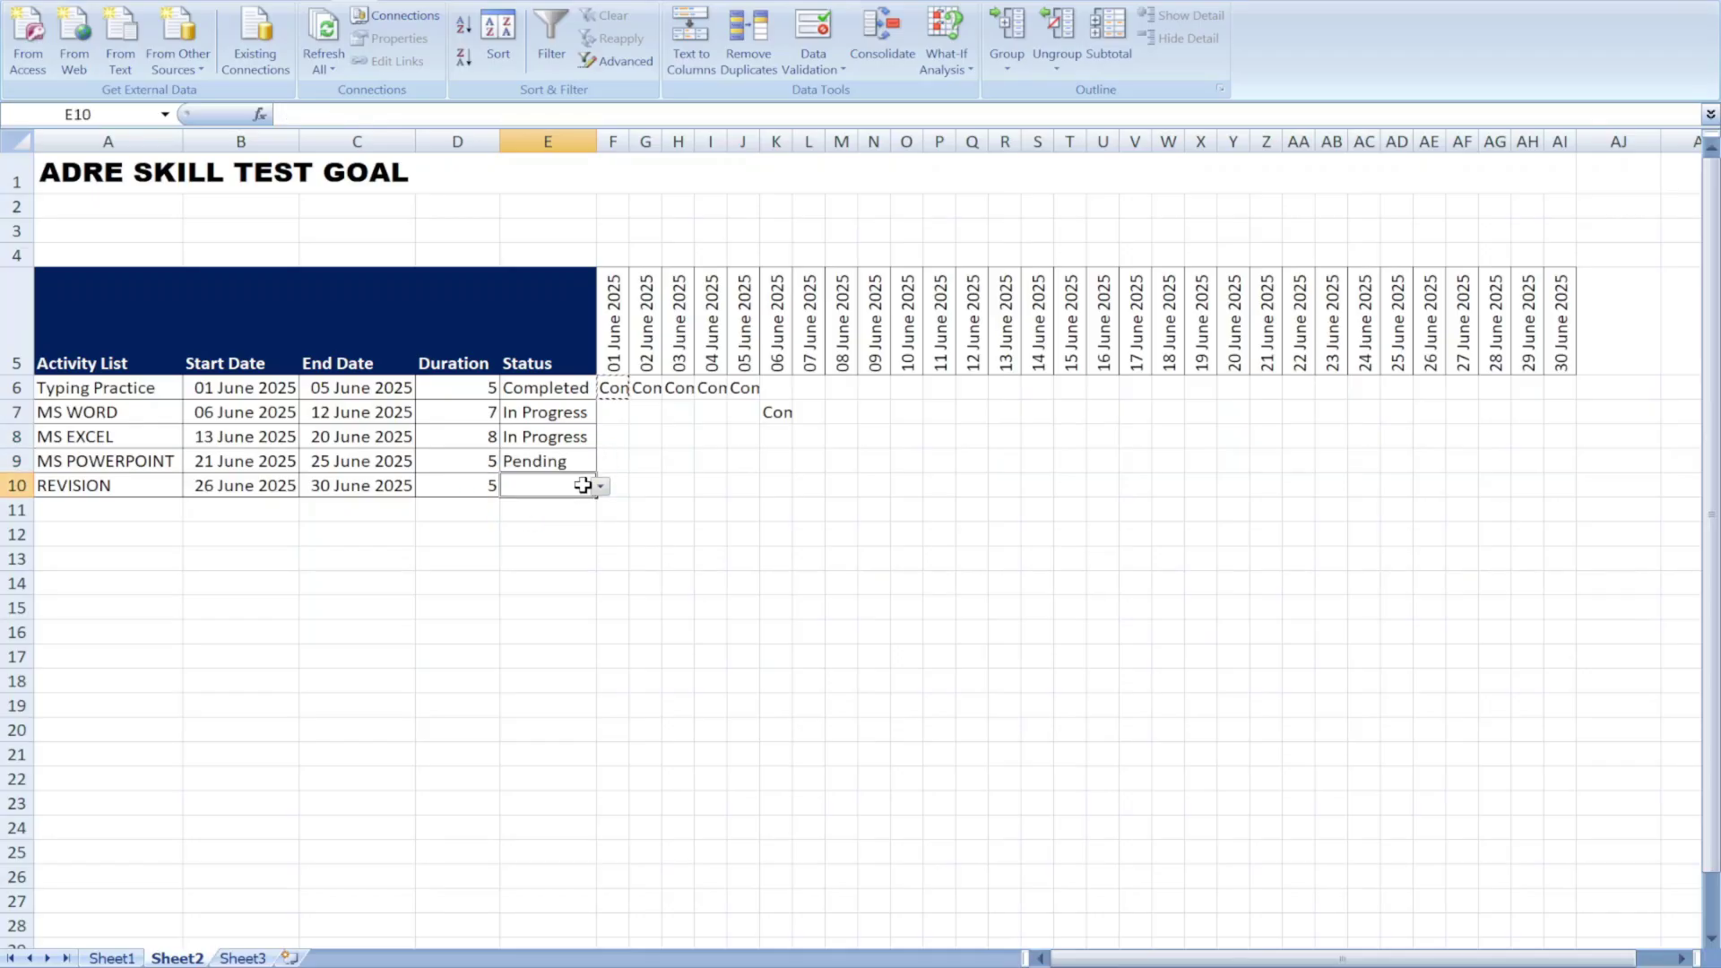
pyautogui.click(601, 486)
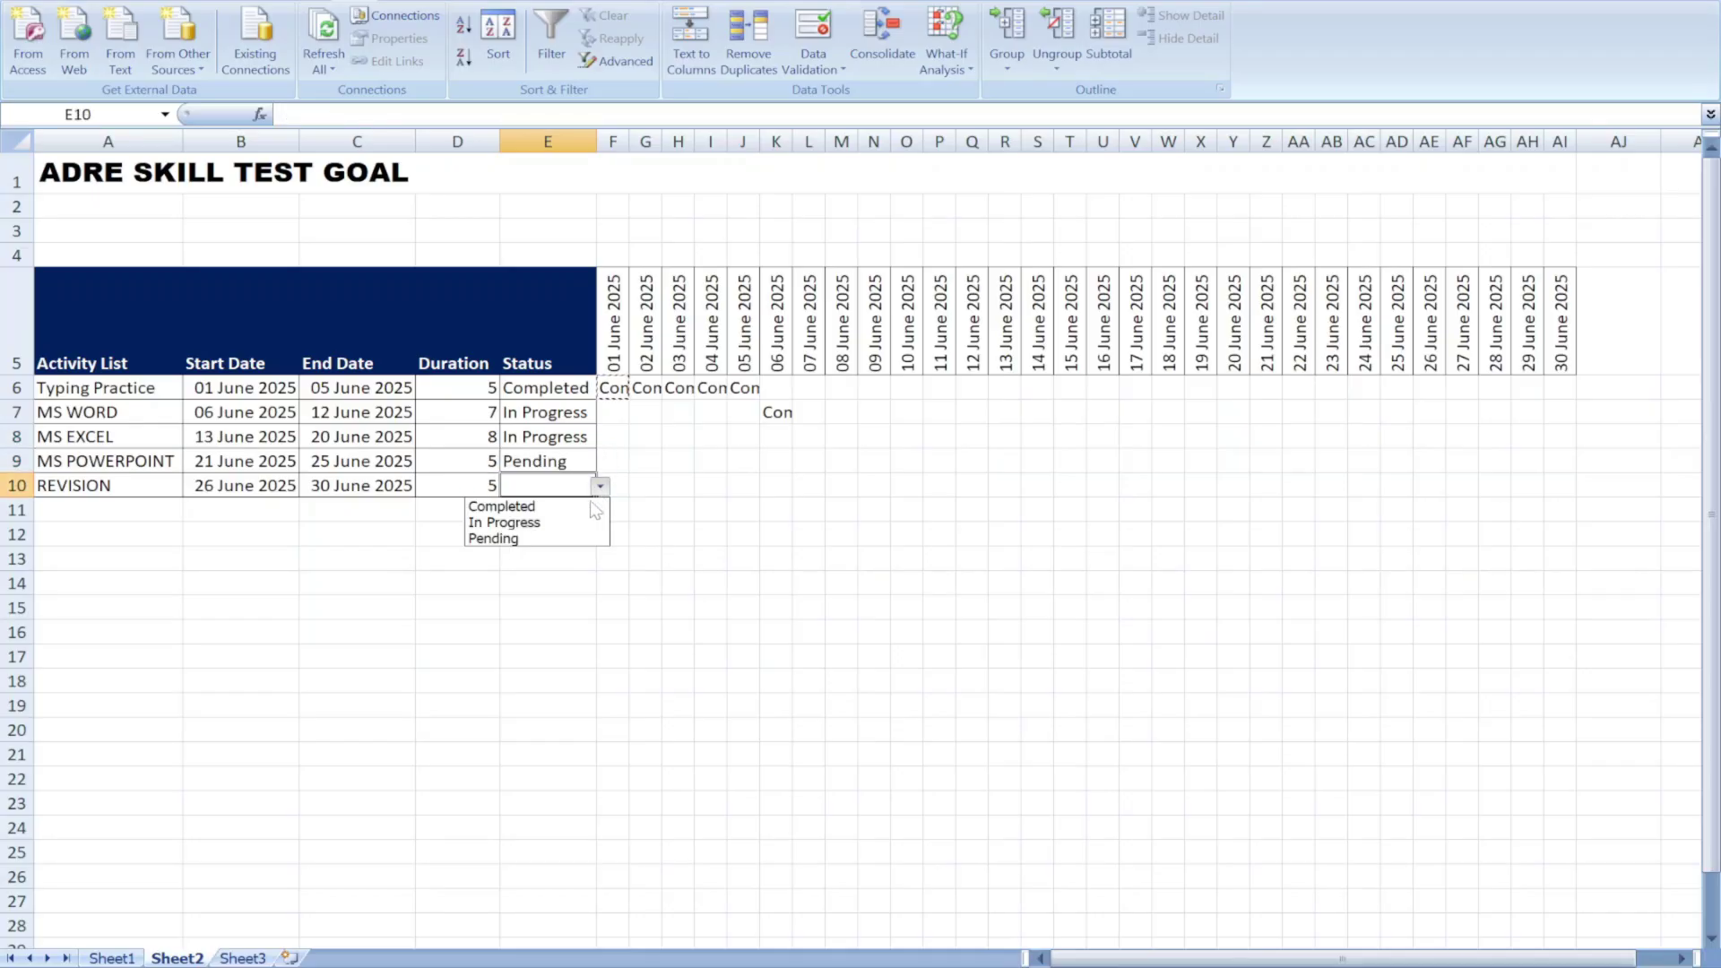
pyautogui.click(504, 536)
pyautogui.click(794, 459)
# Paste the copied F6 formula over the timeline range F6:AI10 again
pyautogui.click(621, 394)
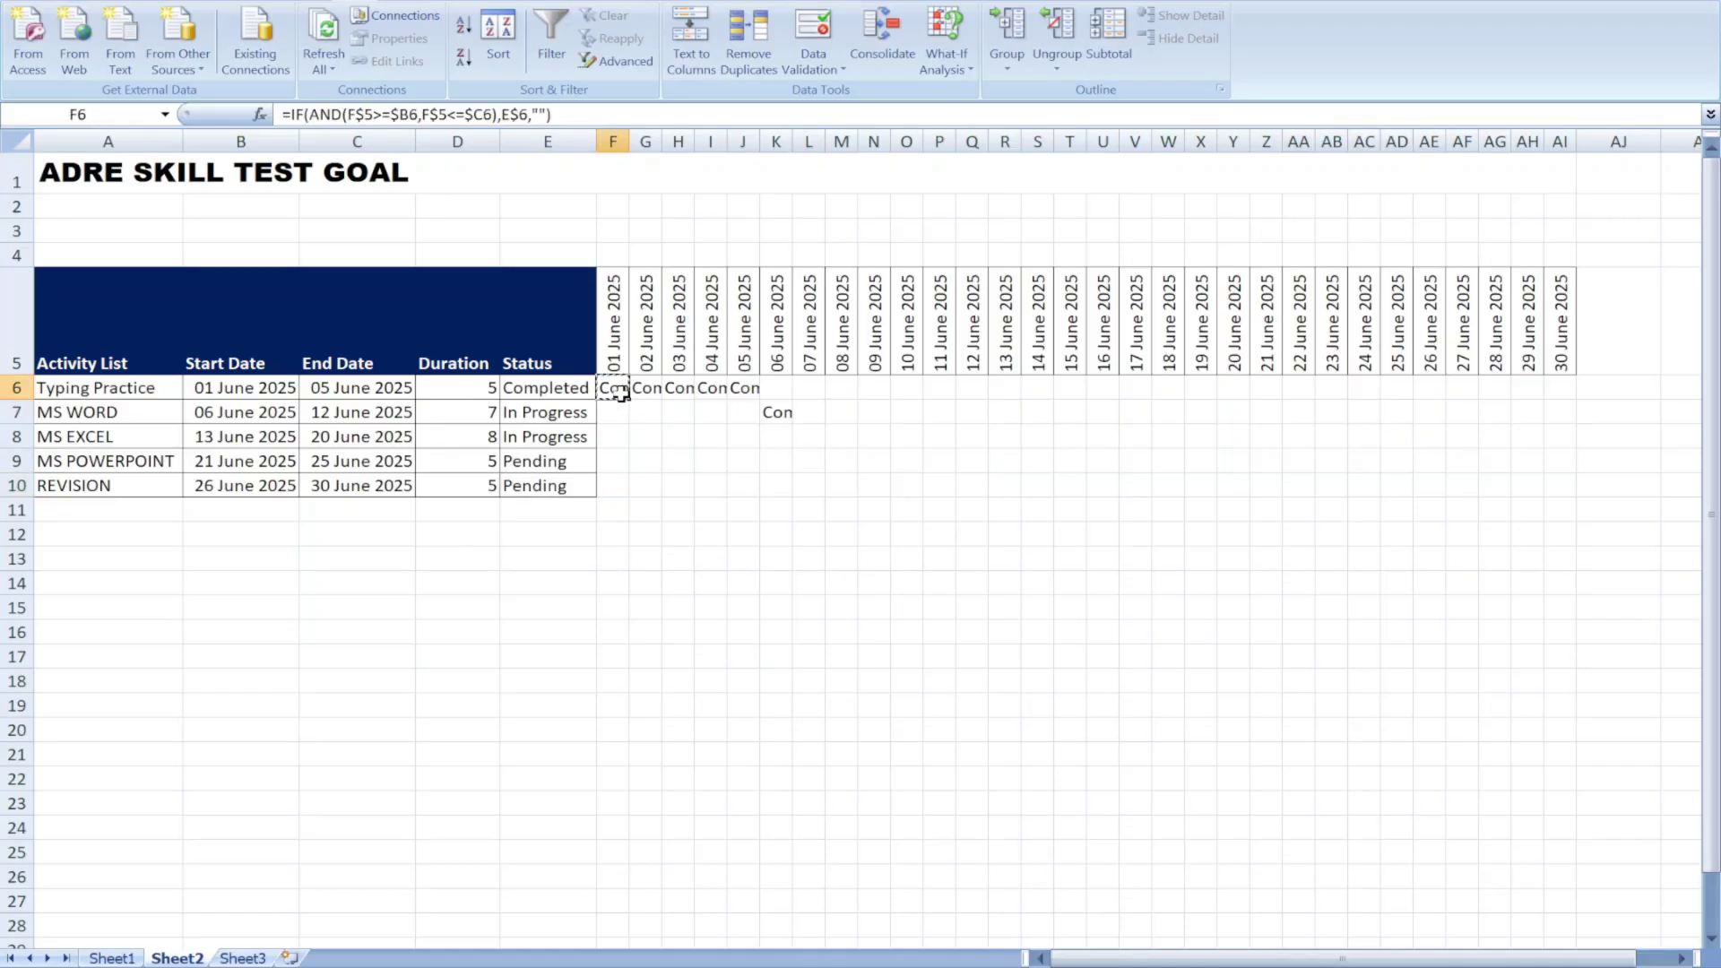
pyautogui.click(634, 411)
pyautogui.click(614, 395)
pyautogui.moveTo(615, 394); pyautogui.dragTo(1551, 500)
pyautogui.hotkey('ctrl', 'v')
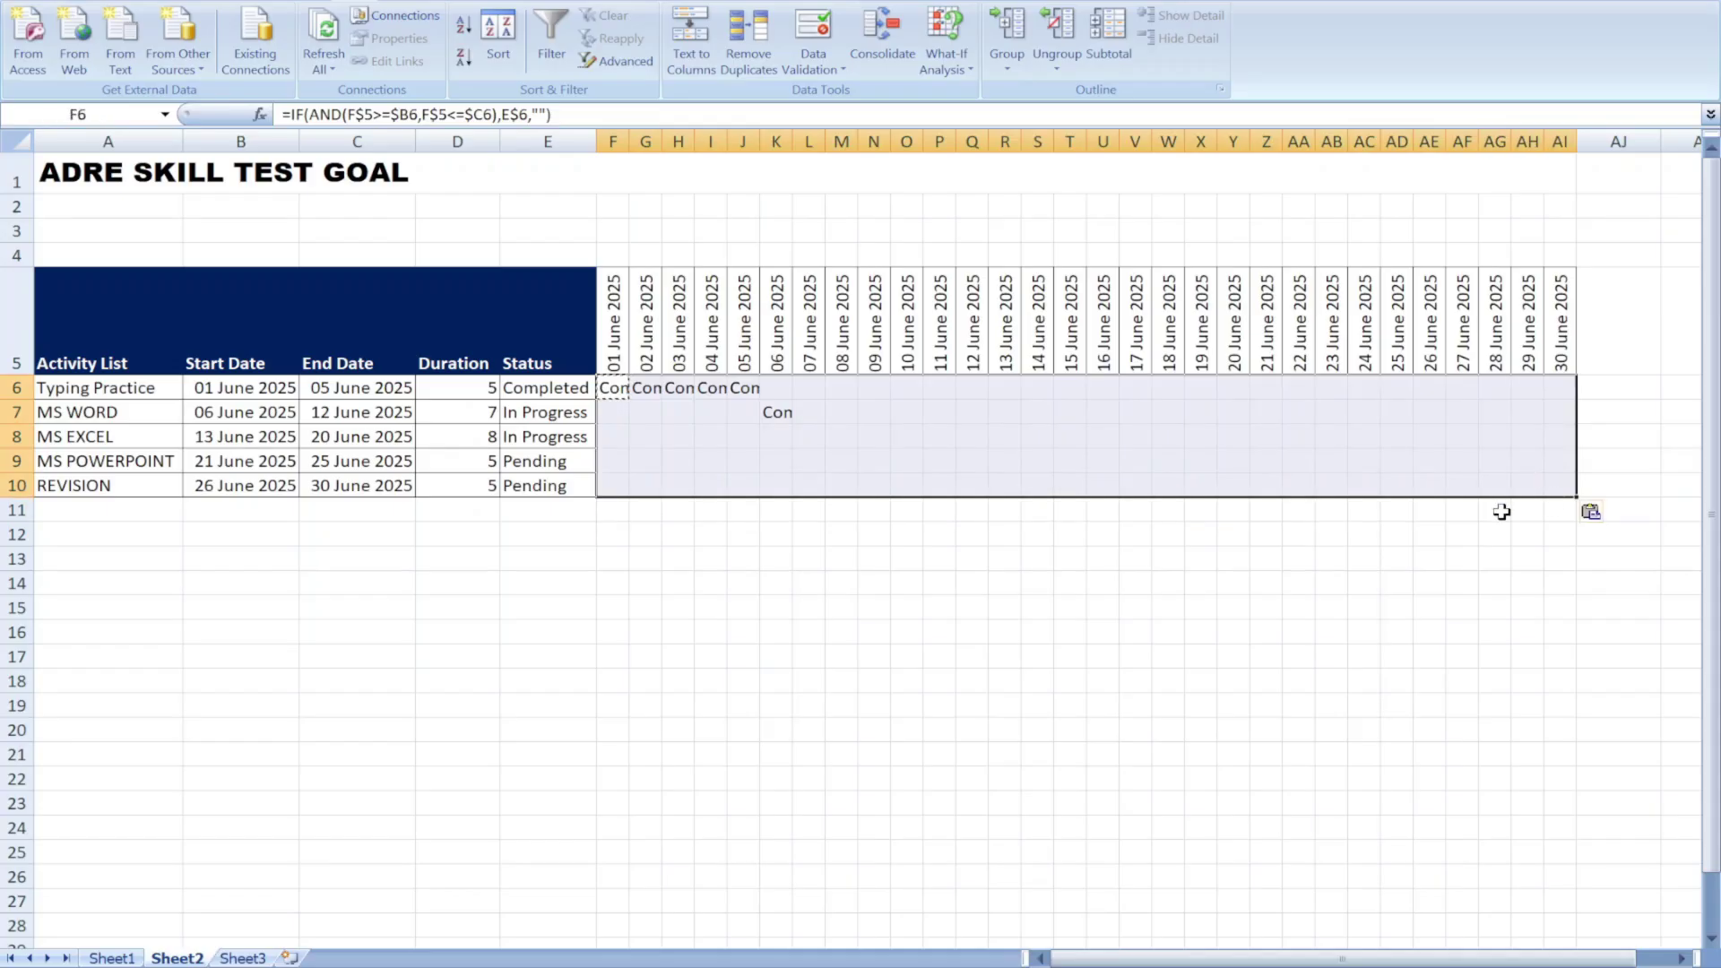
pyautogui.click(1020, 578)
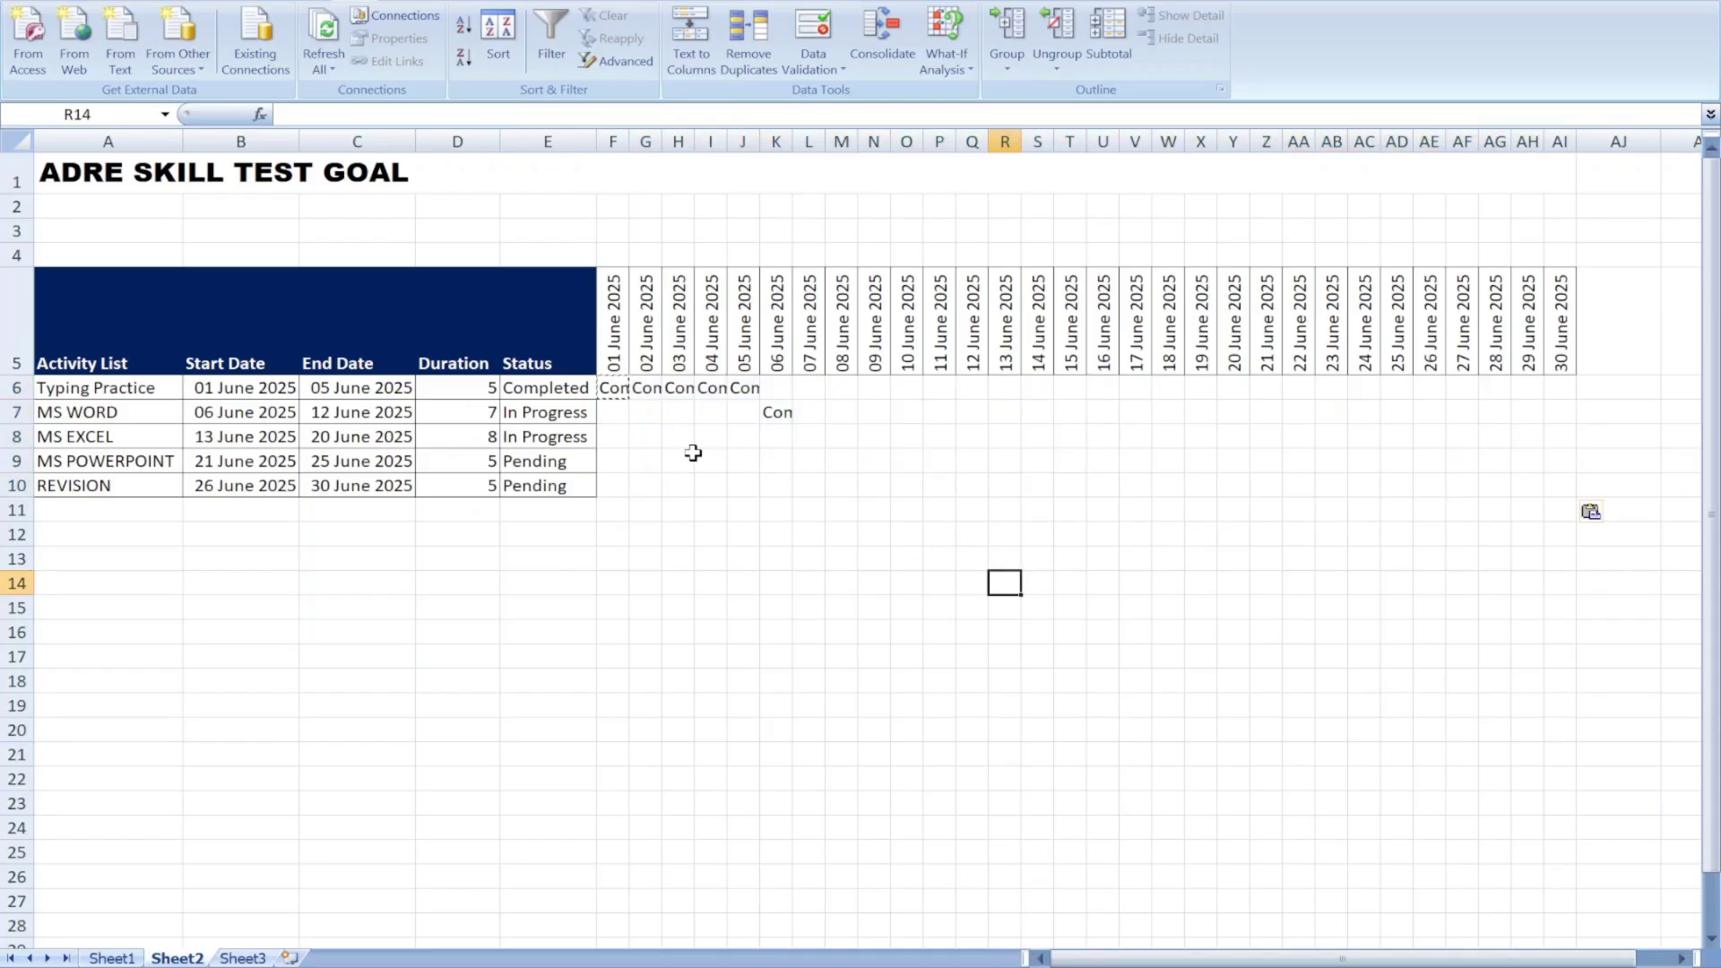
# Change the value-if-true reference in the F6 formula to $E6, locking the Status column instead of the row
pyautogui.doubleClick(625, 395)
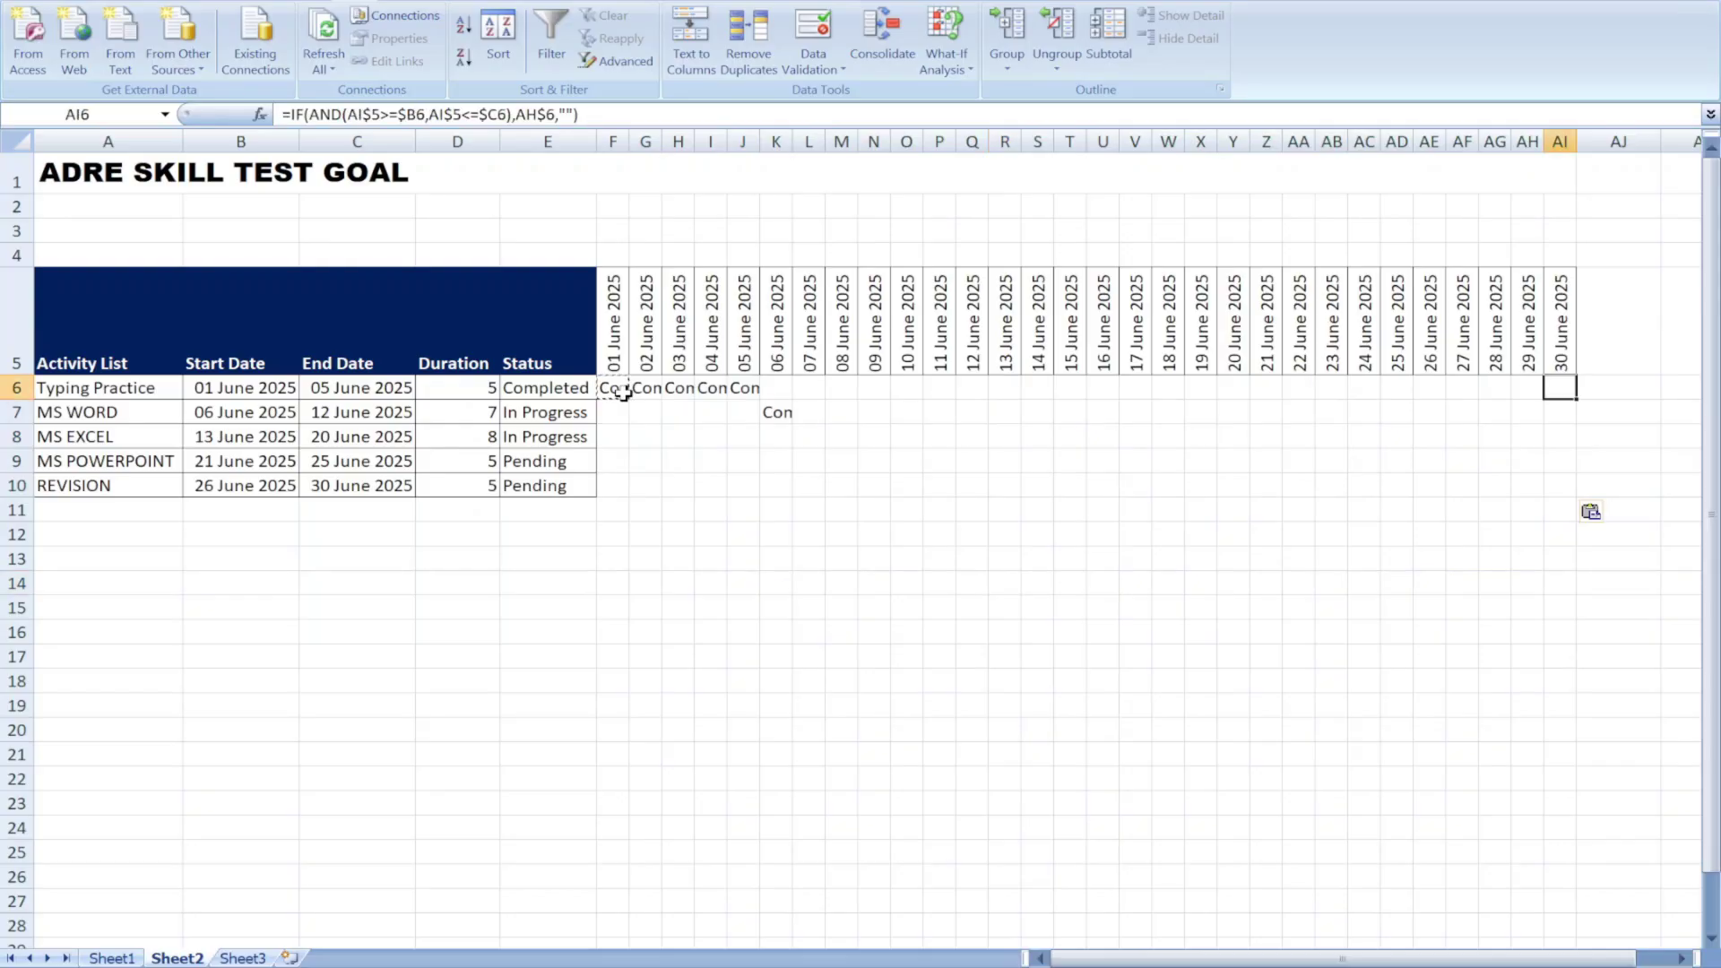
pyautogui.click(623, 393)
pyautogui.press('F2')
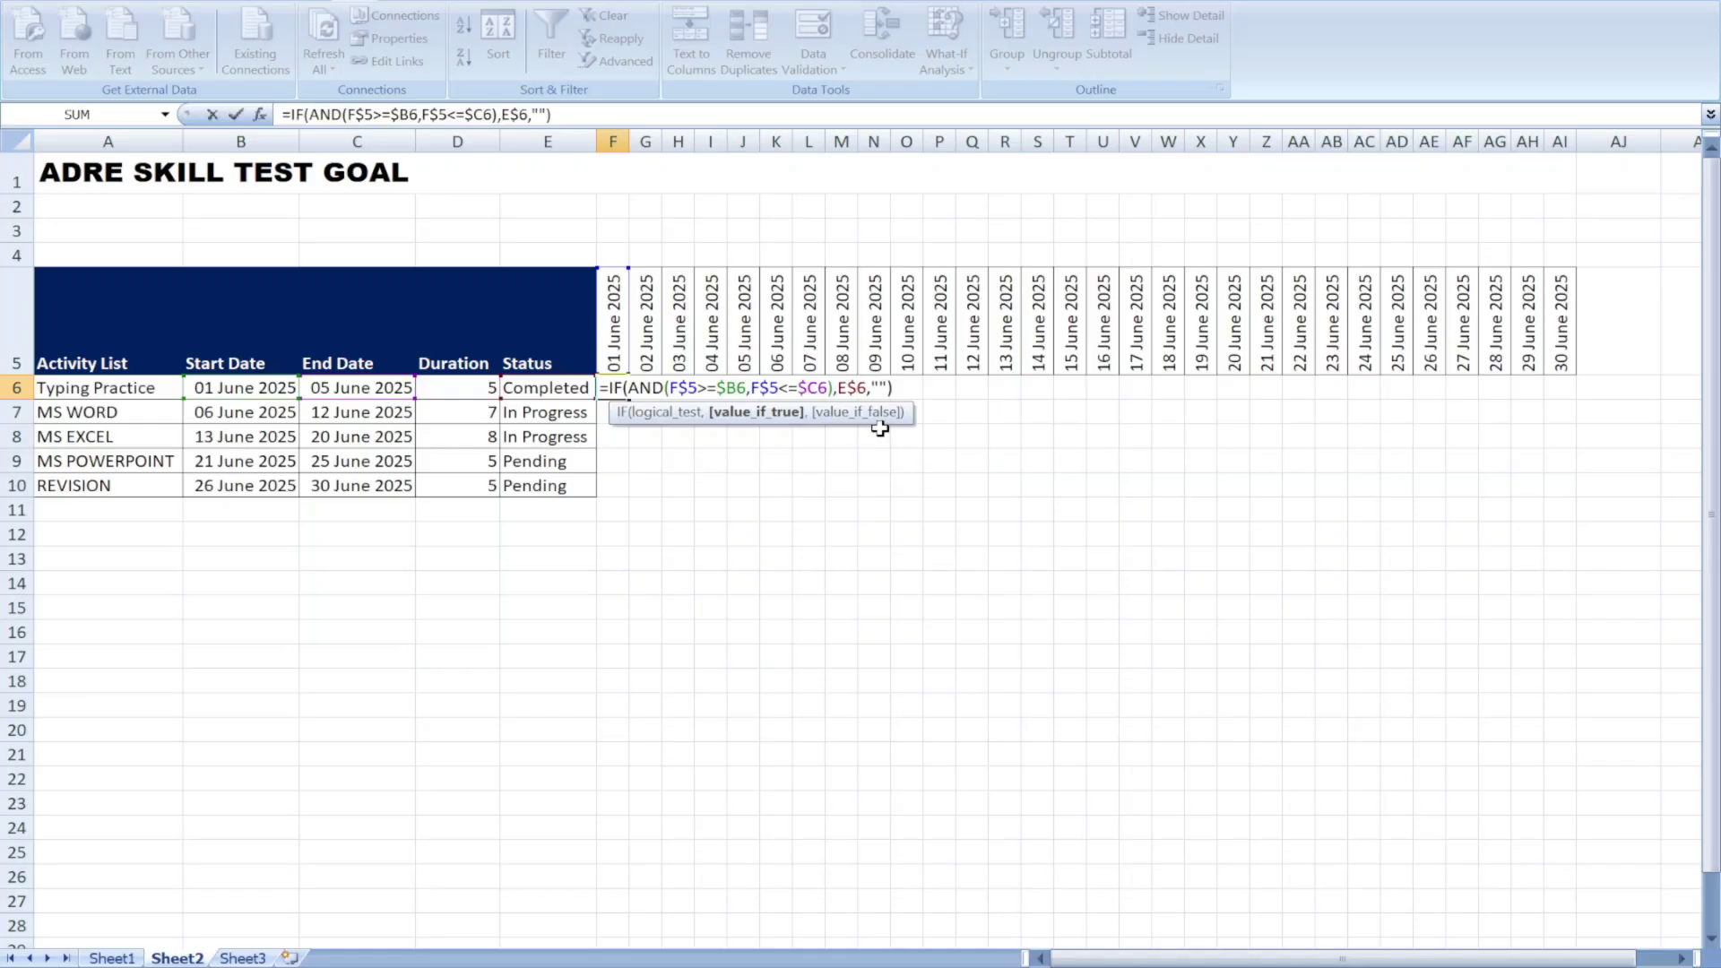
pyautogui.click(847, 387)
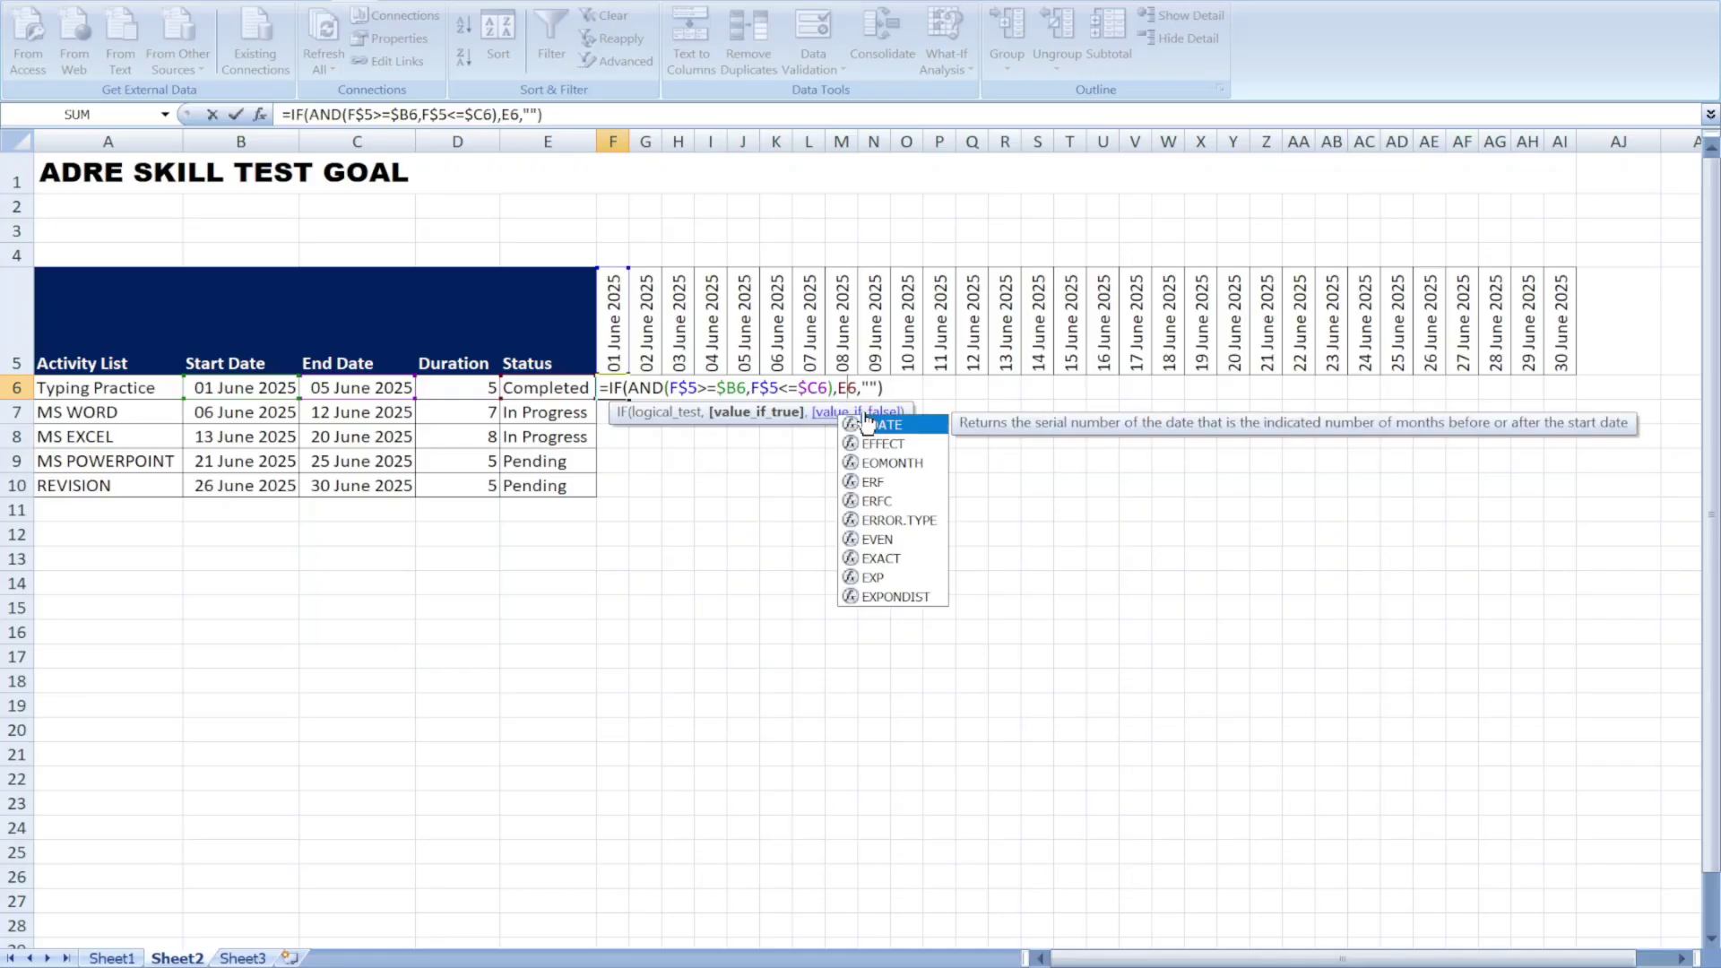
pyautogui.press('Delete')
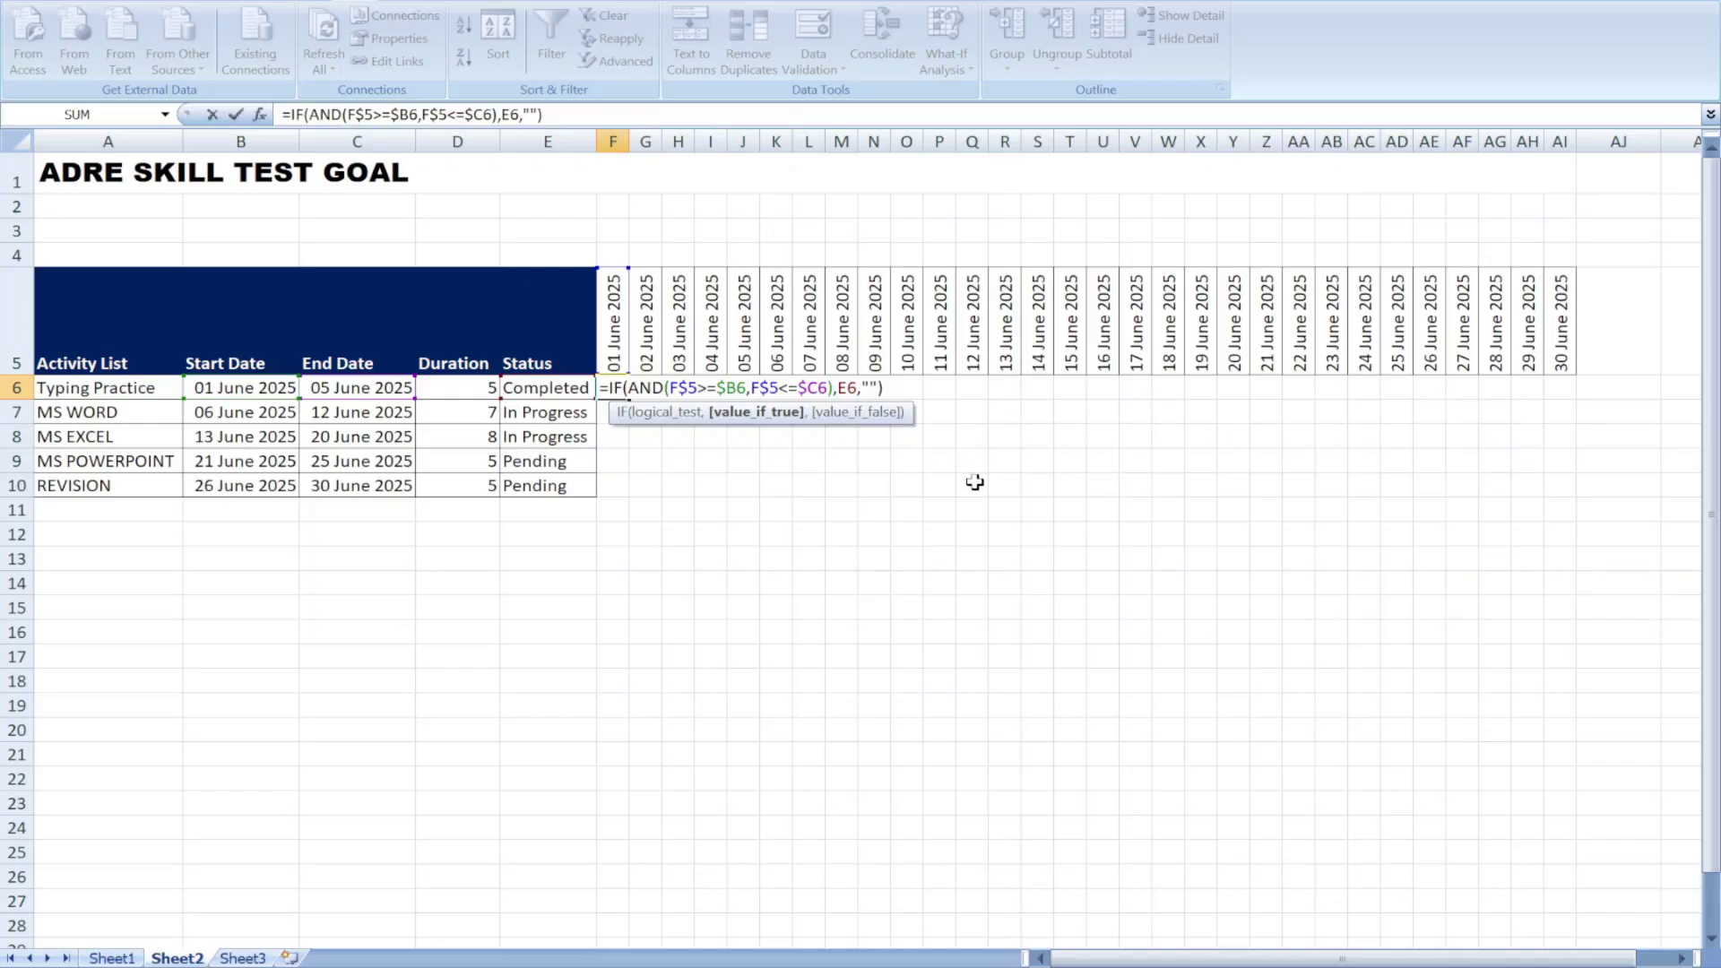
pyautogui.write('$')
pyautogui.press('Return')
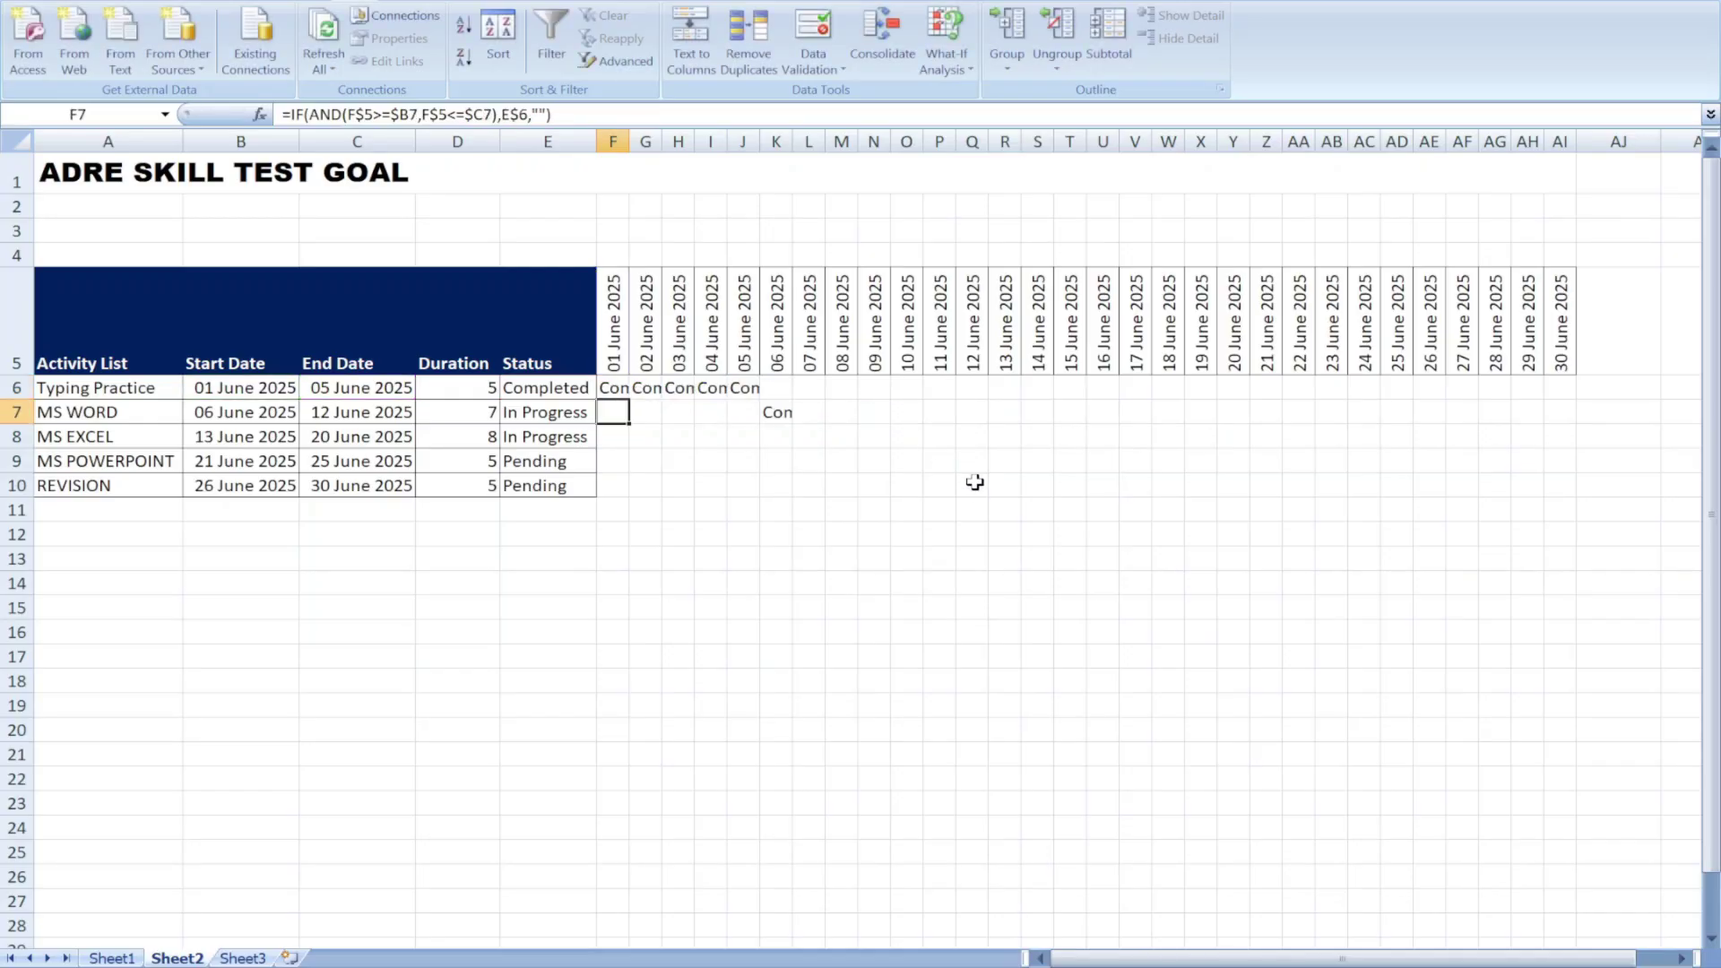
# Copy the F6 formula with the $E6 reference to all timeline cells F6:AI10
pyautogui.click(619, 387)
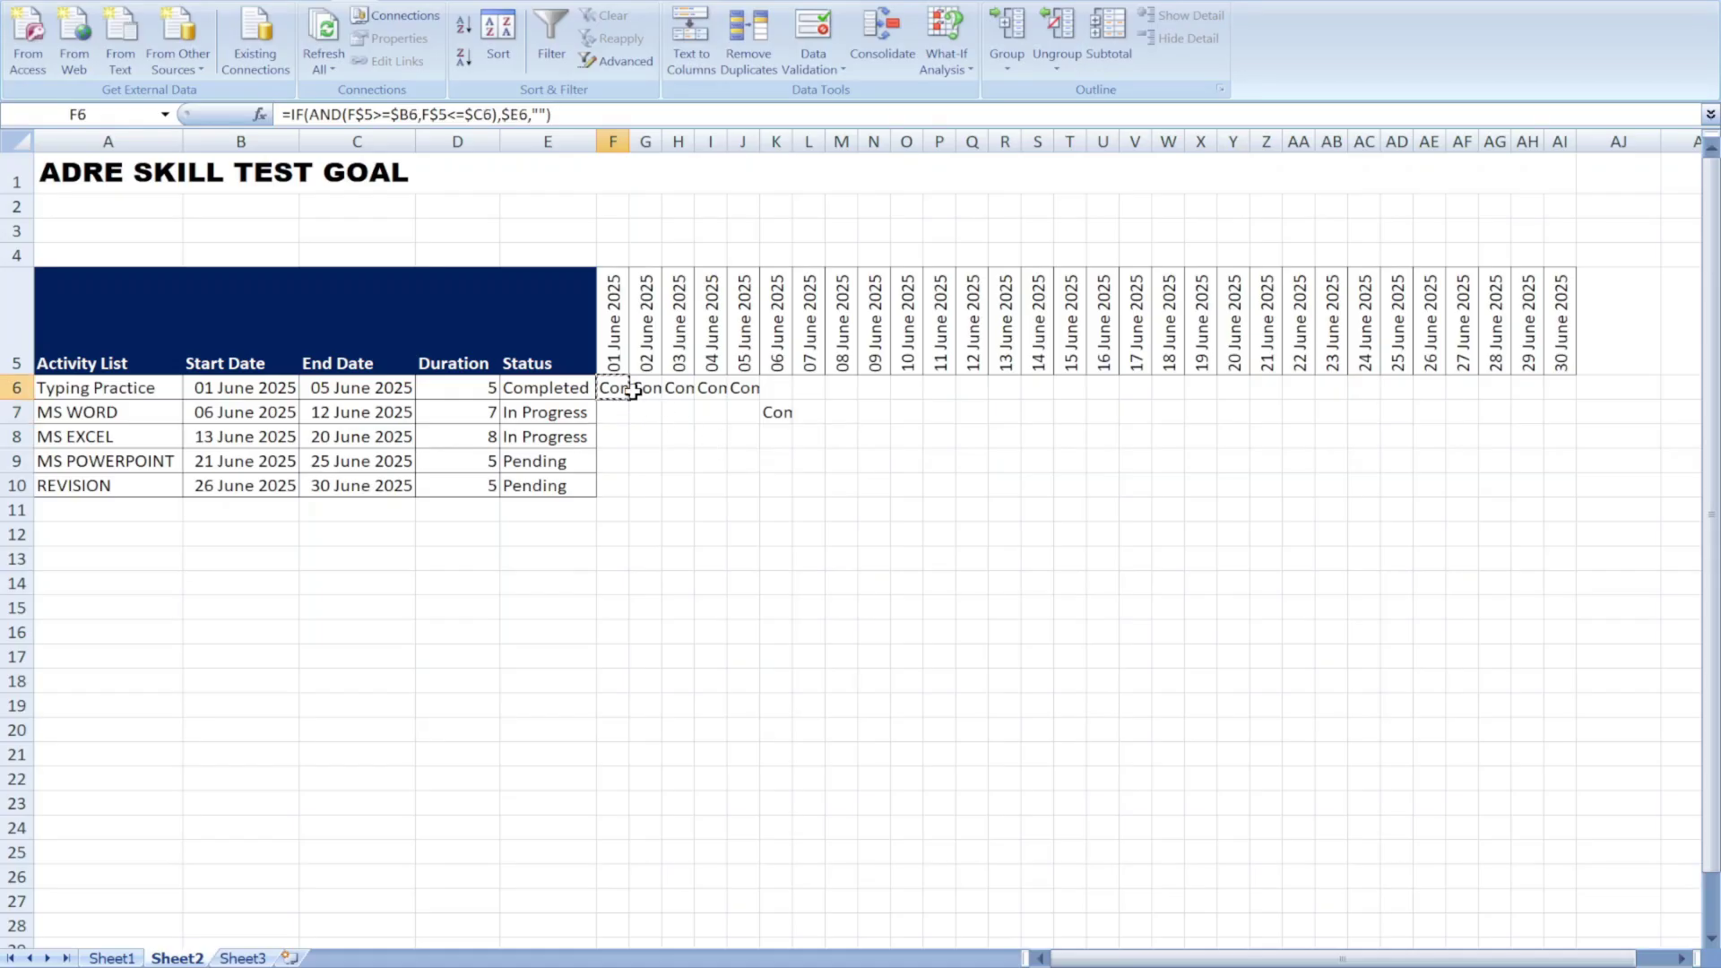
pyautogui.hotkey('ctrl', 'c')
pyautogui.moveTo(627, 388); pyautogui.dragTo(1548, 482)
pyautogui.hotkey('ctrl', 'v')
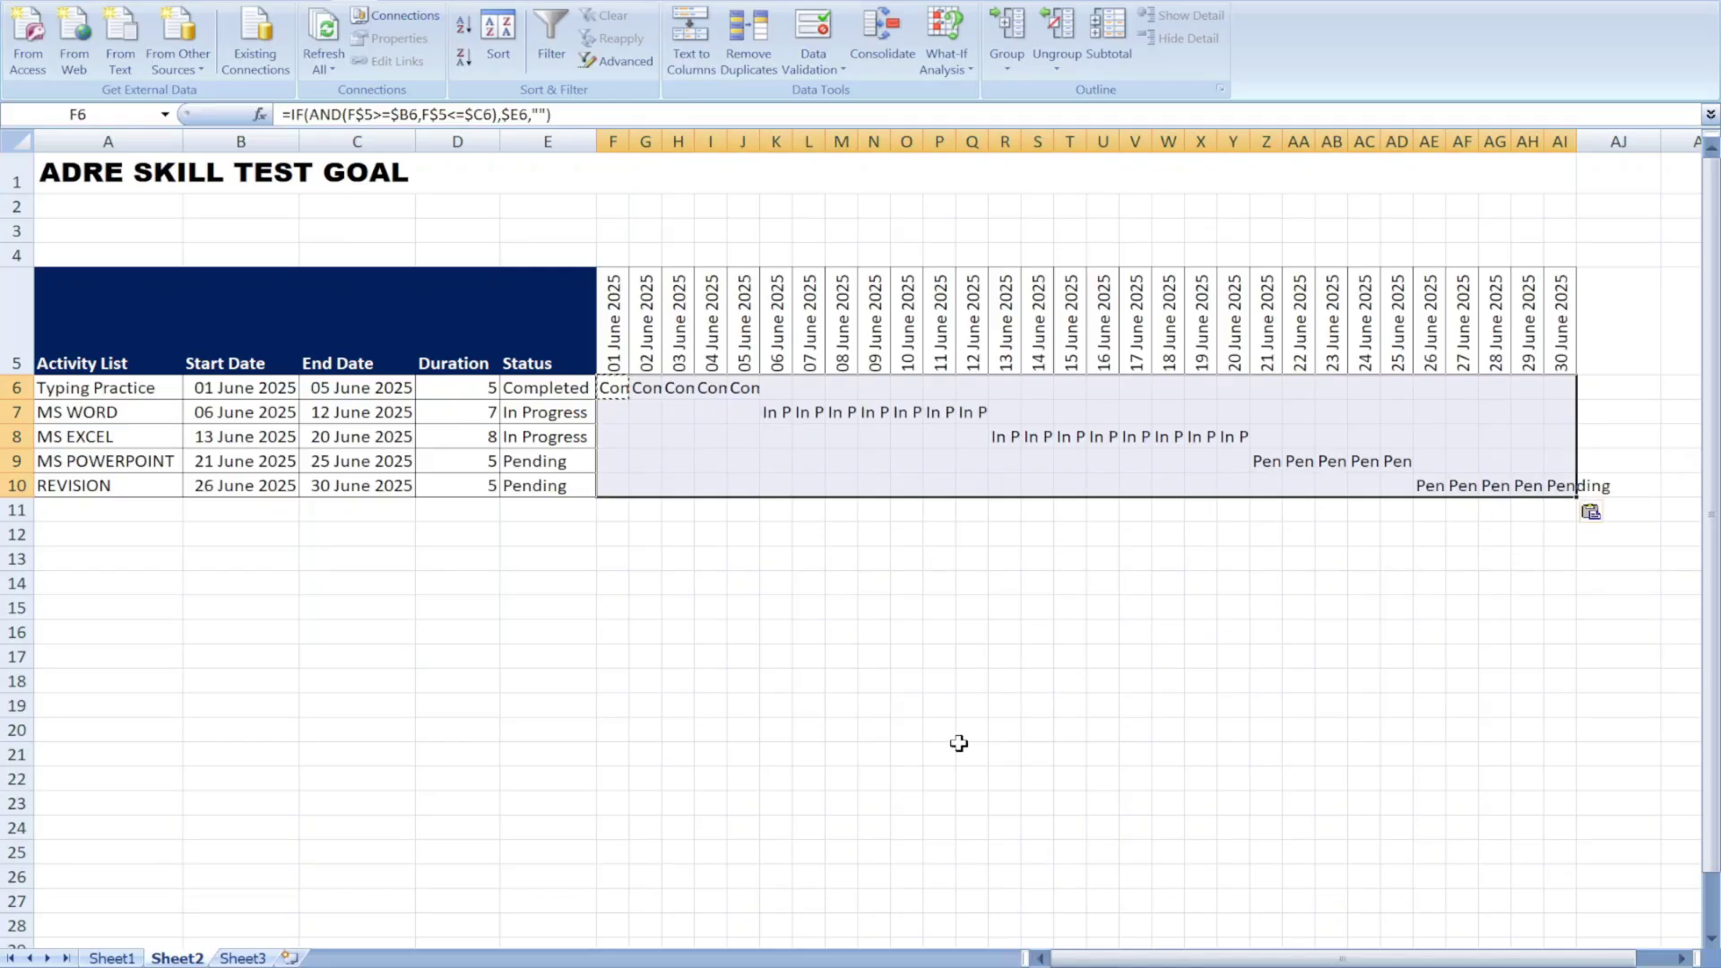
# Change the value-if-true reference in F6 back to E$6 and copy the formula over F6:AI10
pyautogui.doubleClick(609, 388)
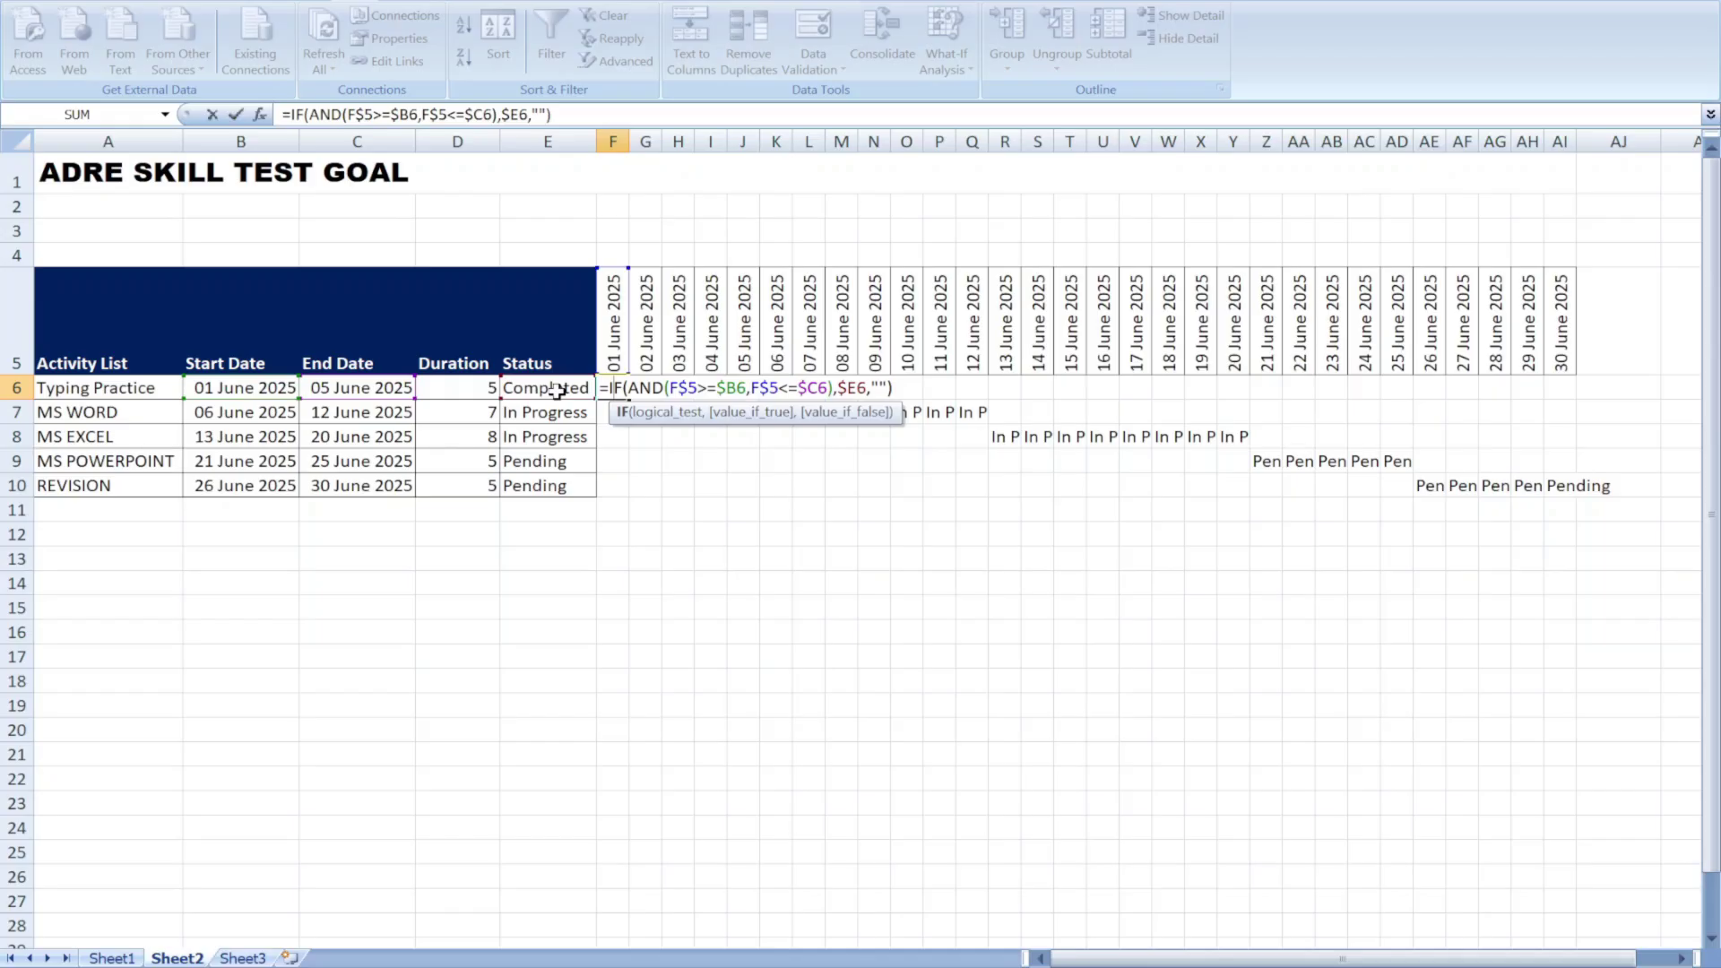
pyautogui.click(842, 387)
pyautogui.press('BackSpace')
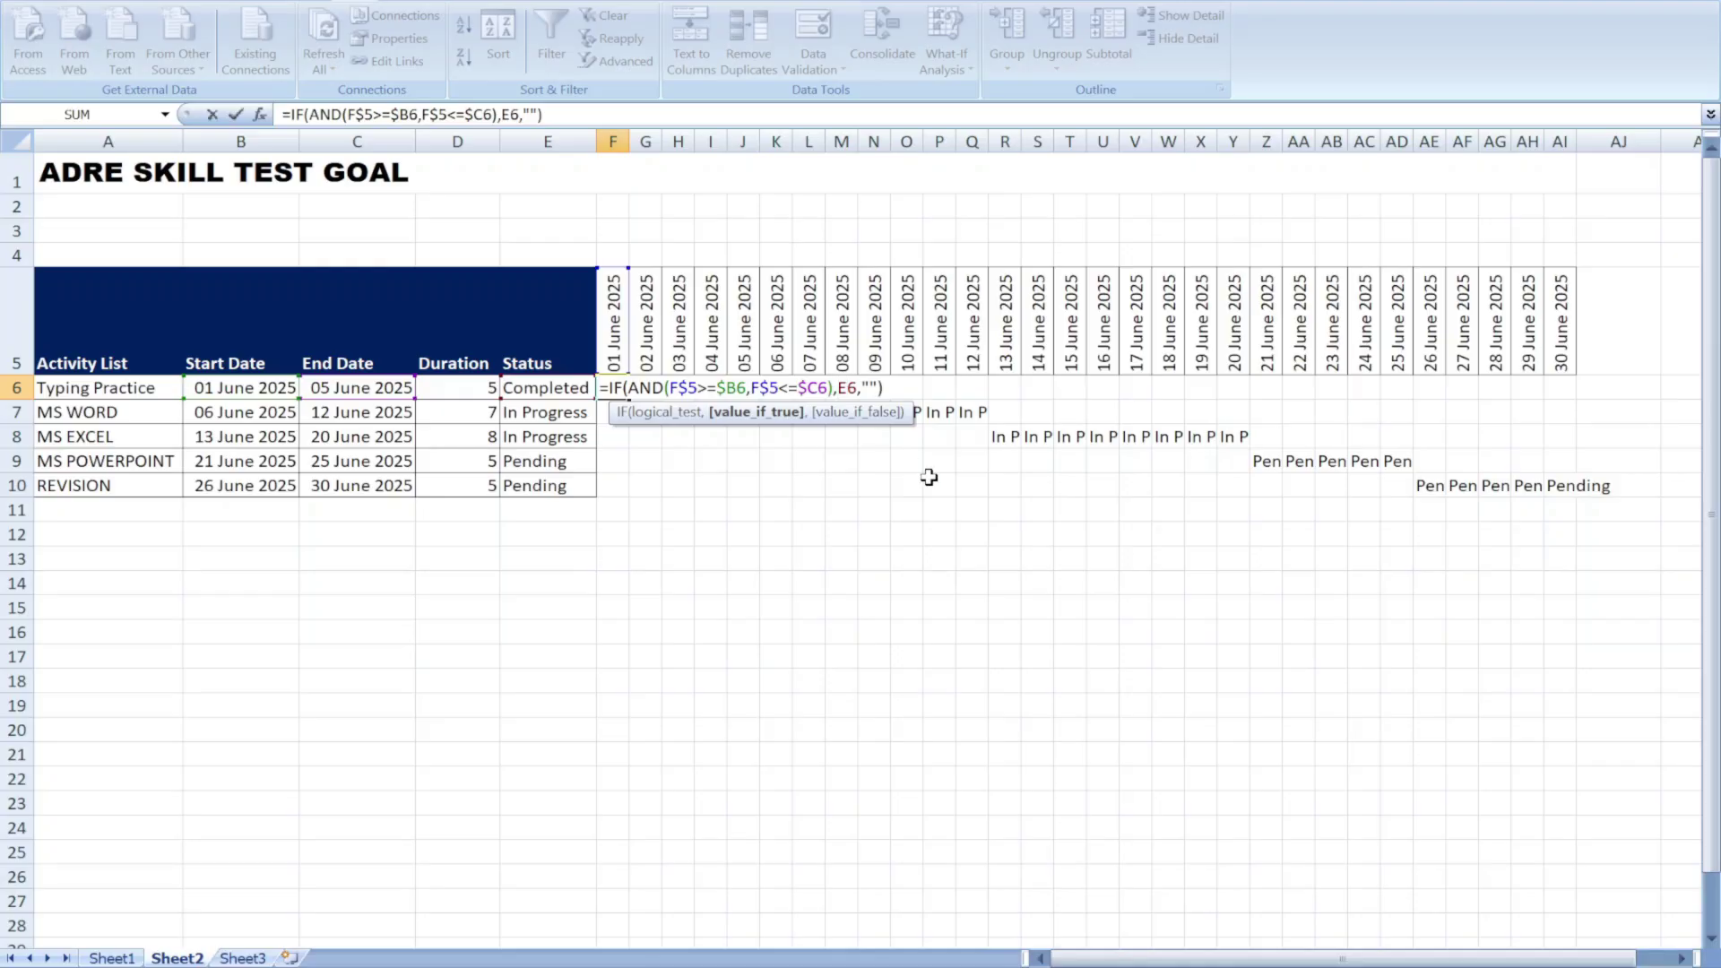
pyautogui.press('Return')
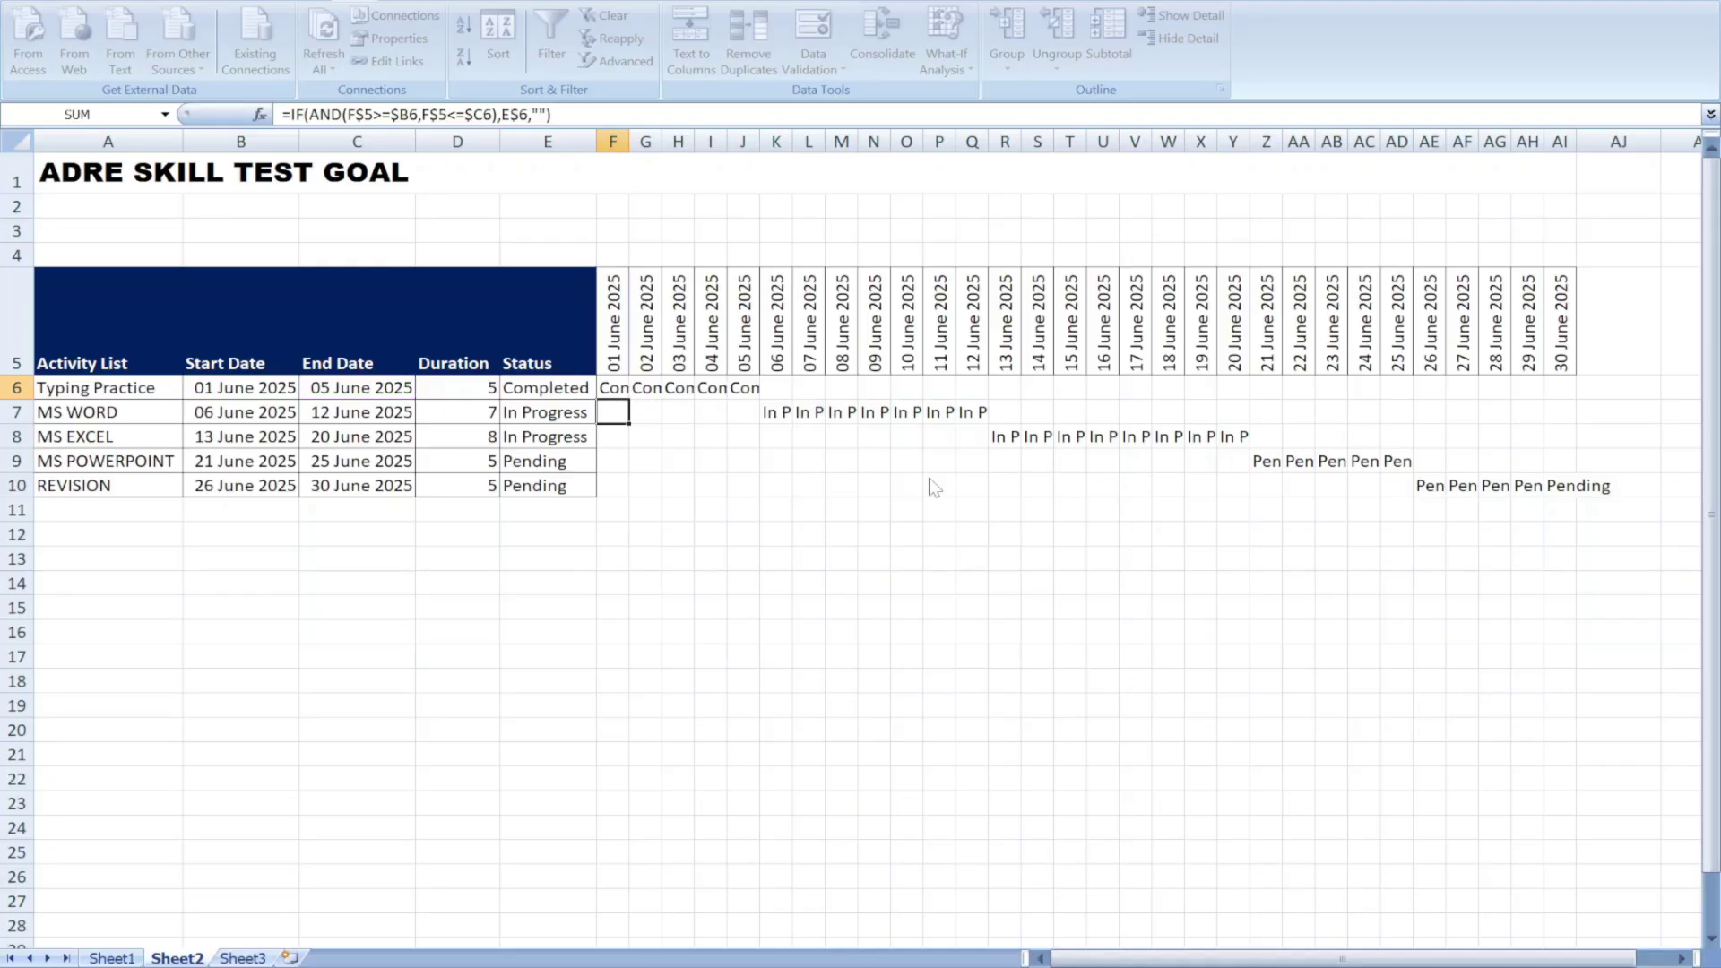
pyautogui.press('Up')
pyautogui.hotkey('ctrl', 'c')
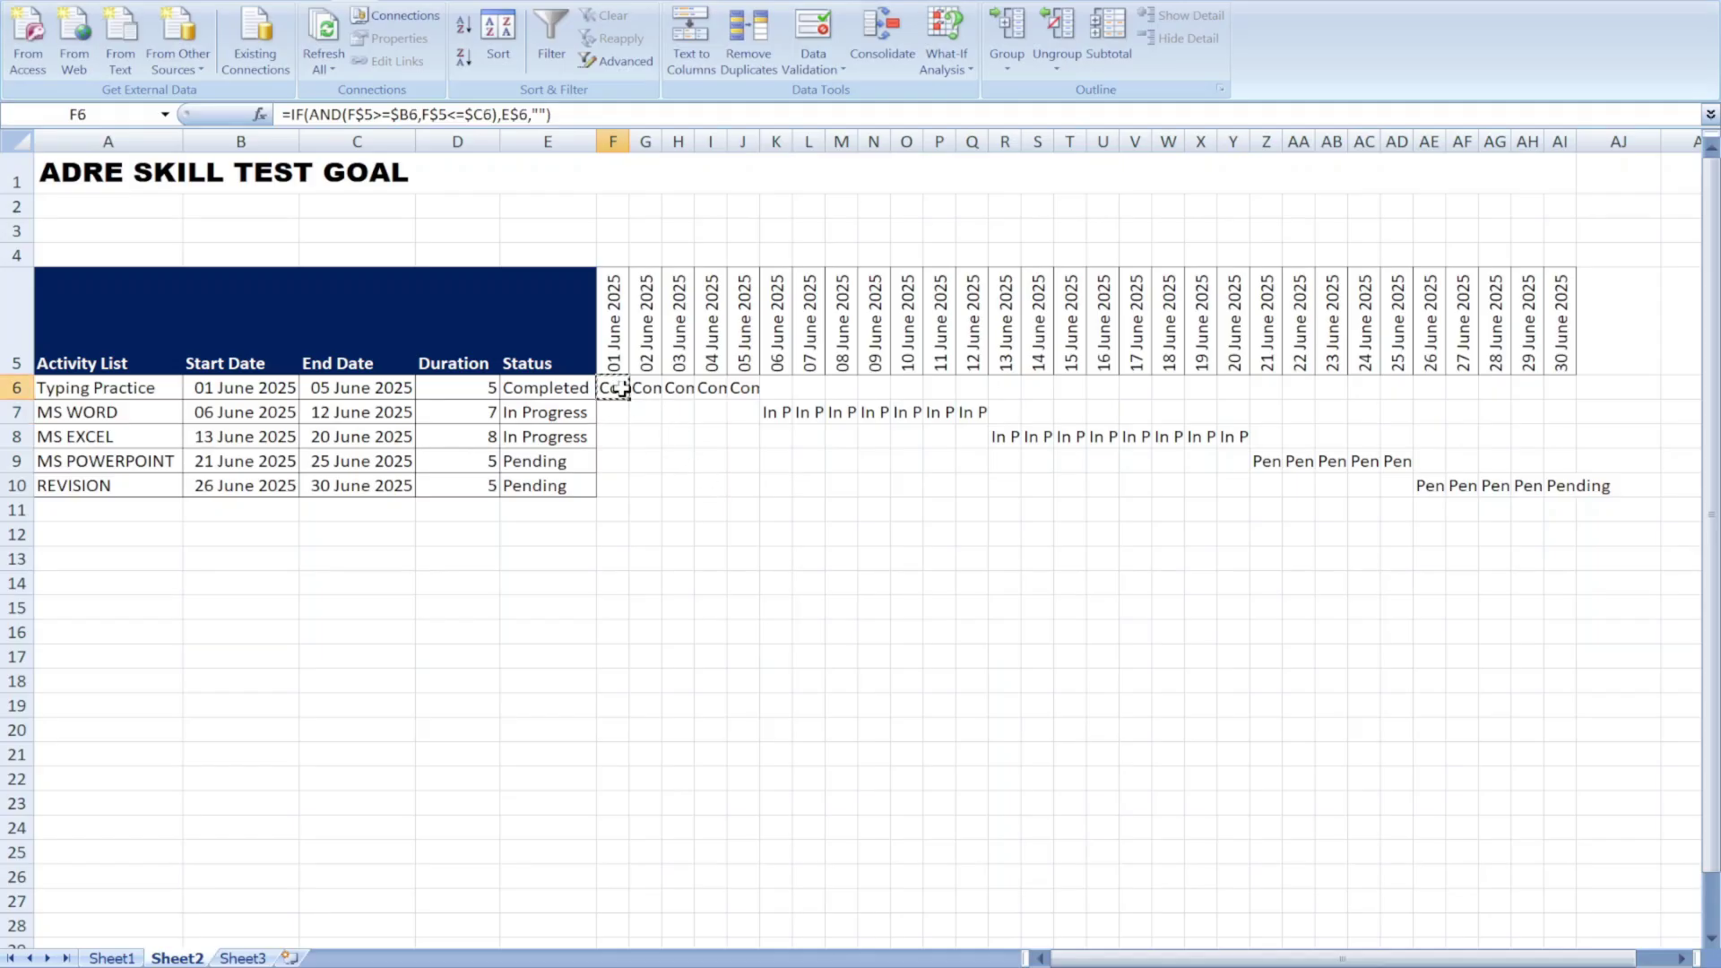
pyautogui.moveTo(617, 391); pyautogui.dragTo(1563, 488)
pyautogui.hotkey('ctrl', 'v')
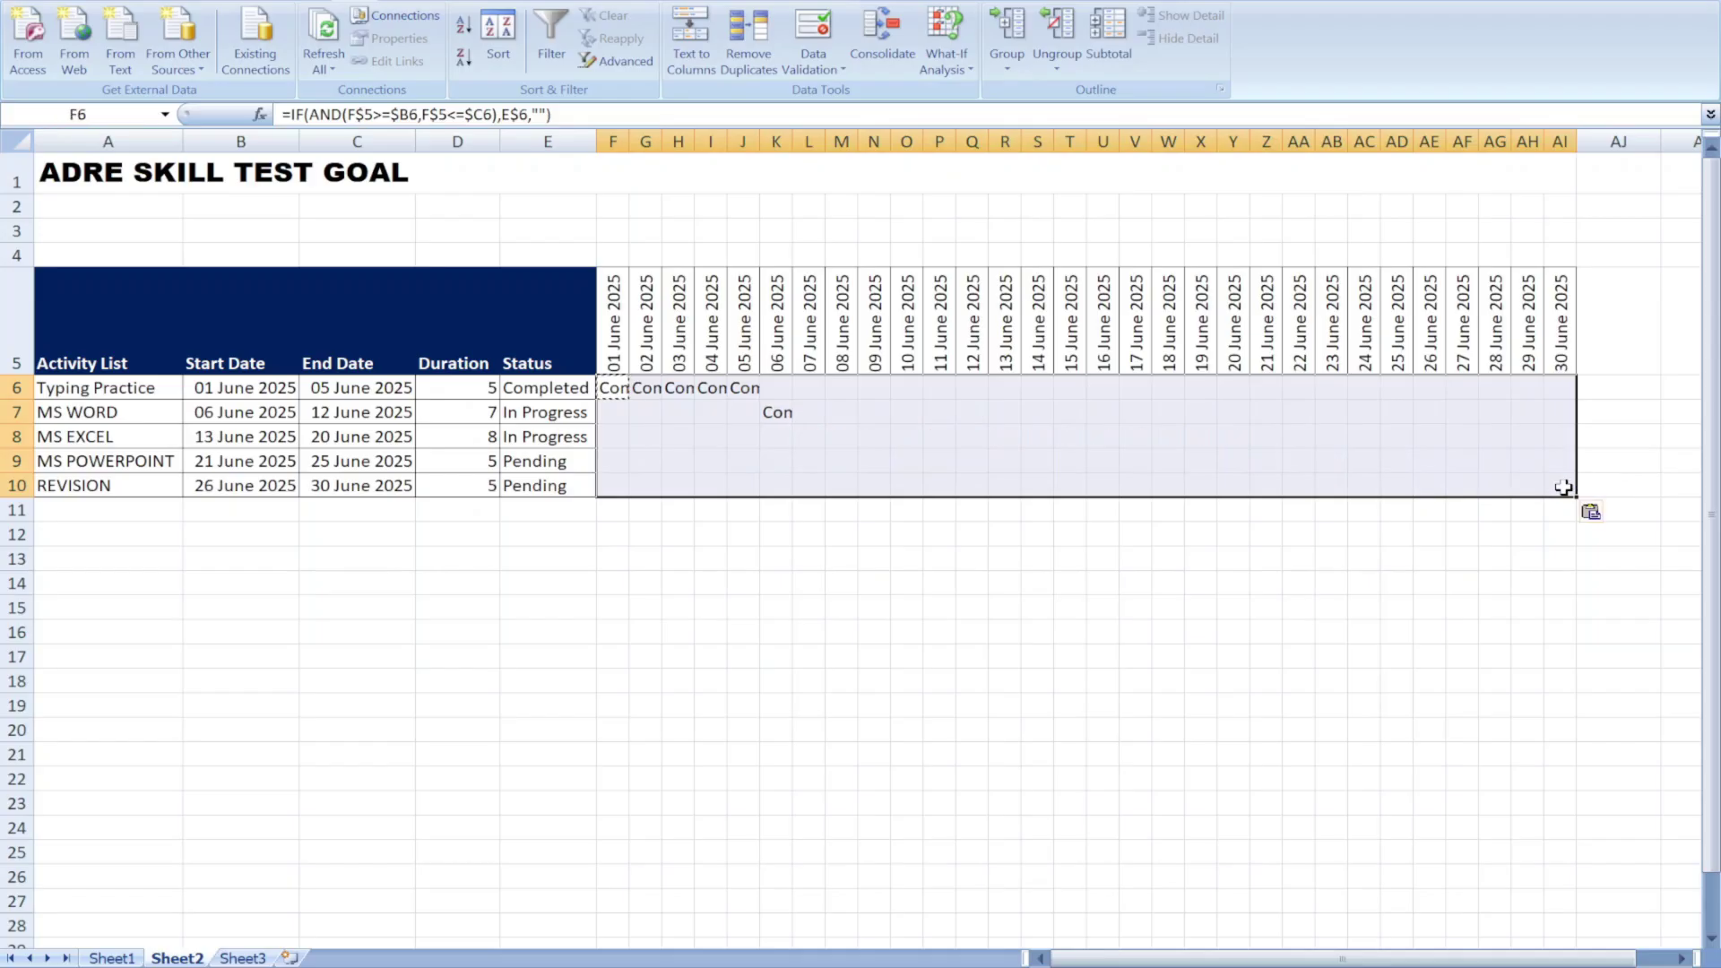
# Examine which status cell the formula in K7 refers to, comparing it with the MS WORD status in E7
pyautogui.click(776, 412)
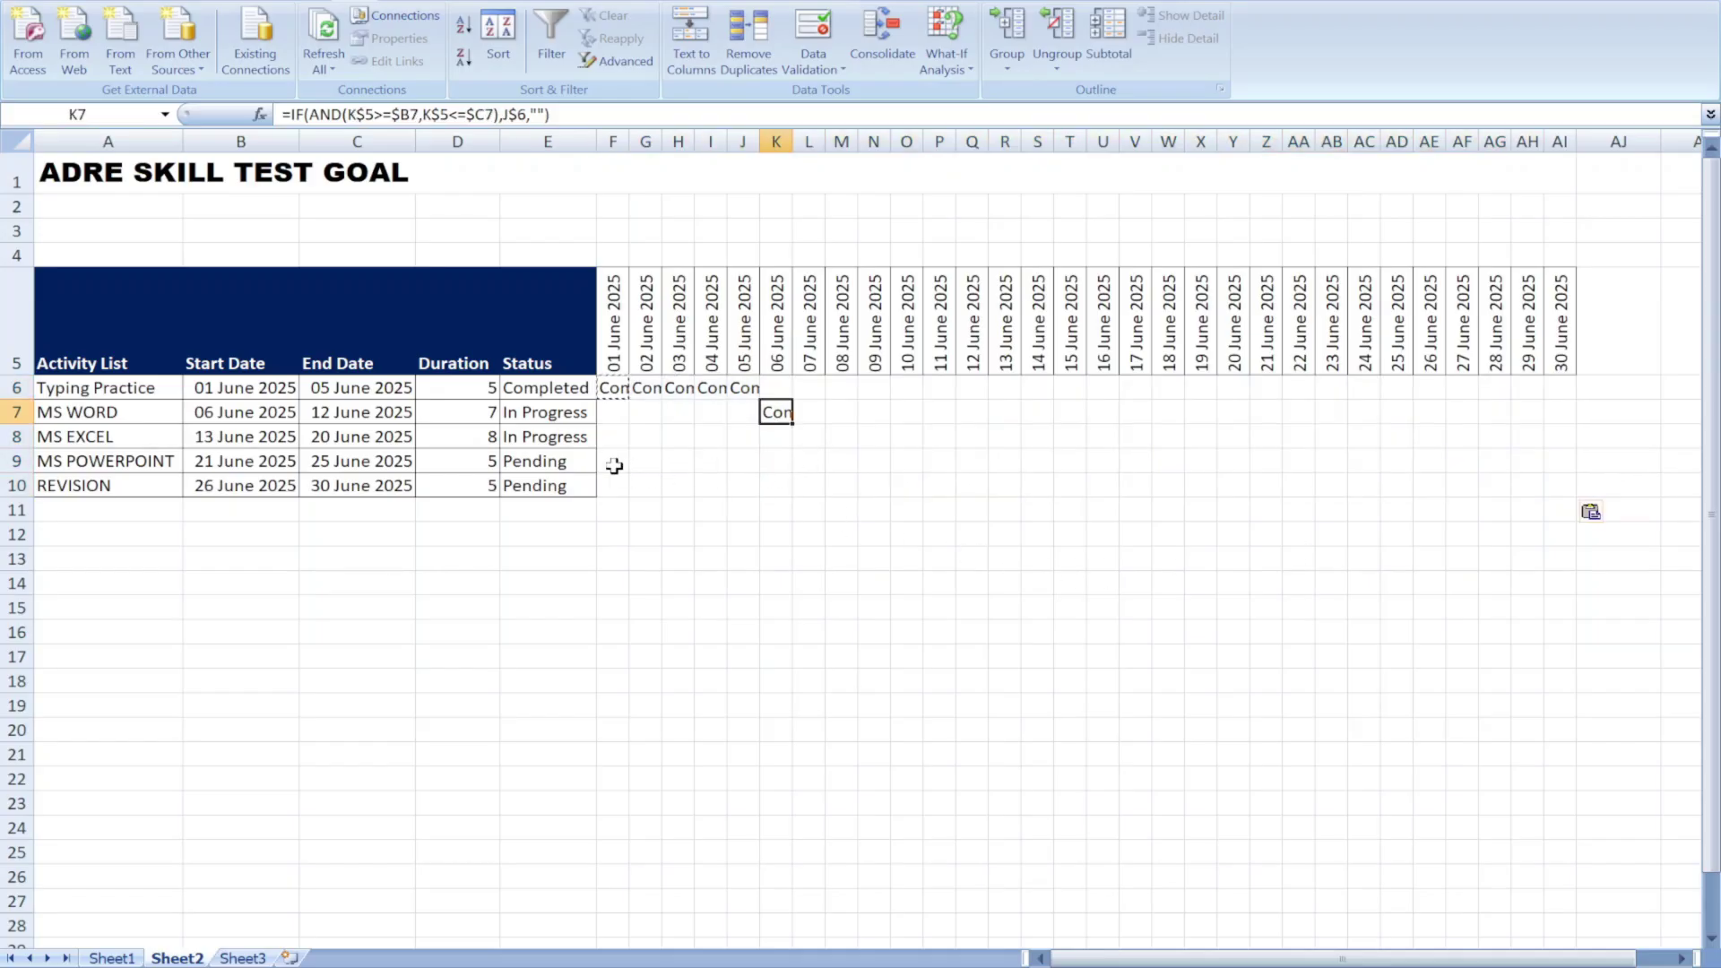
pyautogui.click(557, 413)
pyautogui.click(776, 412)
pyautogui.scroll(3, 1496, 857)
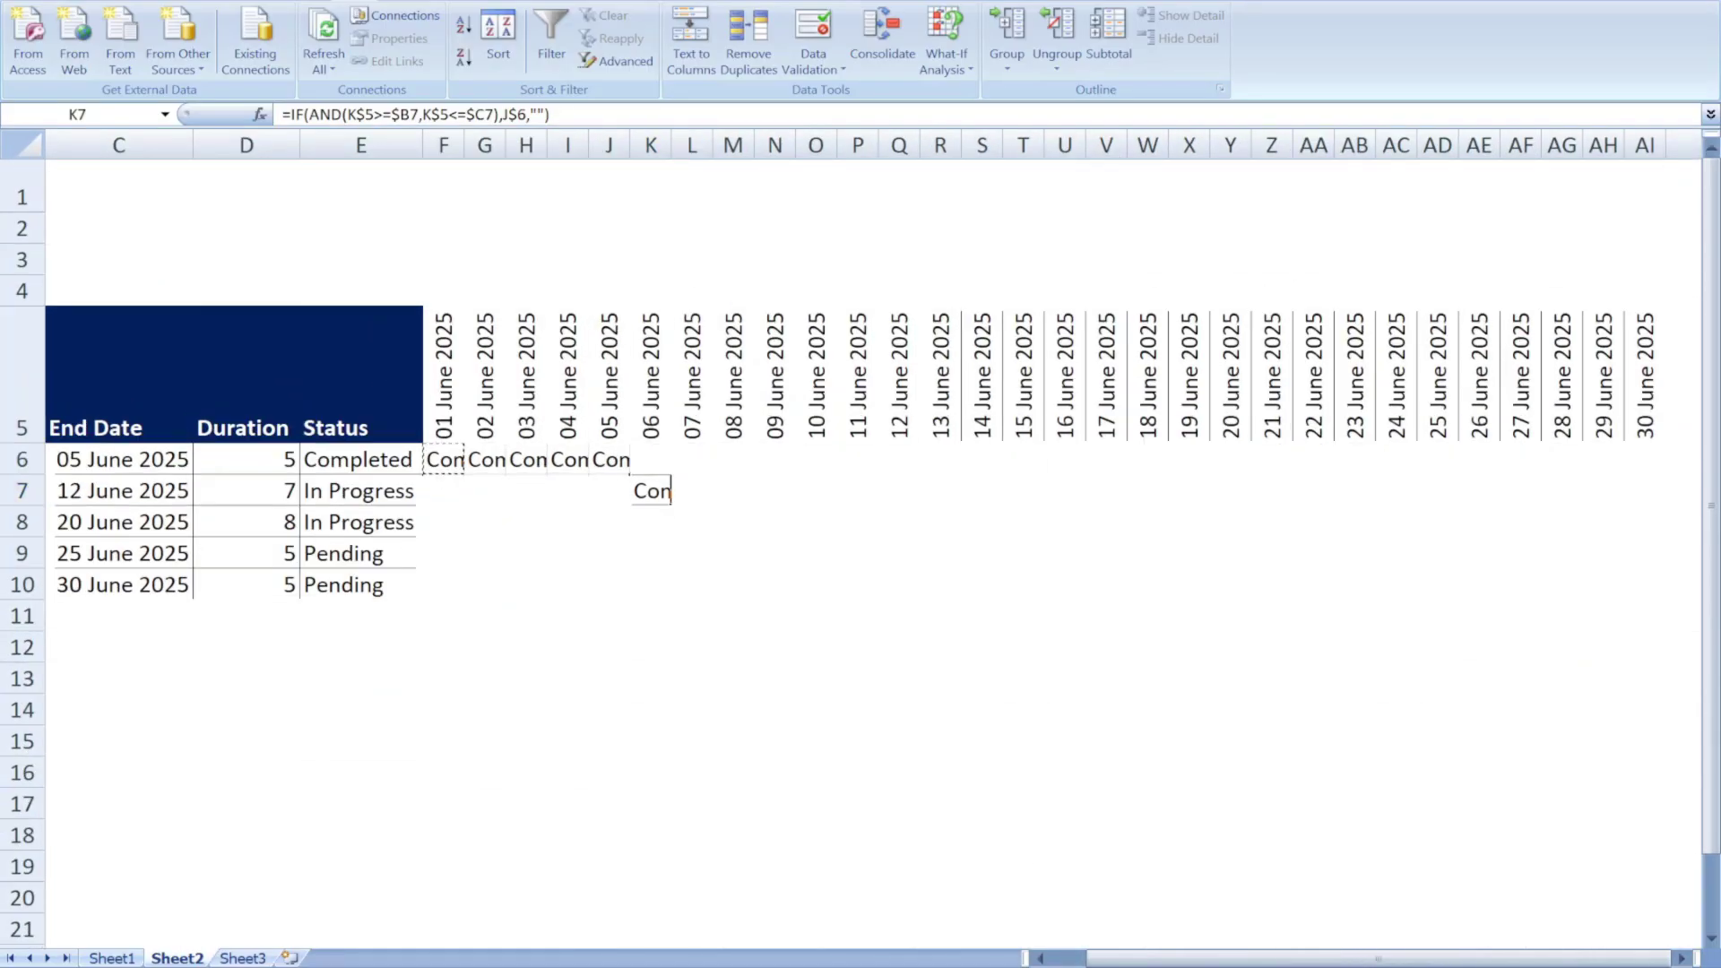
pyautogui.click(229, 518)
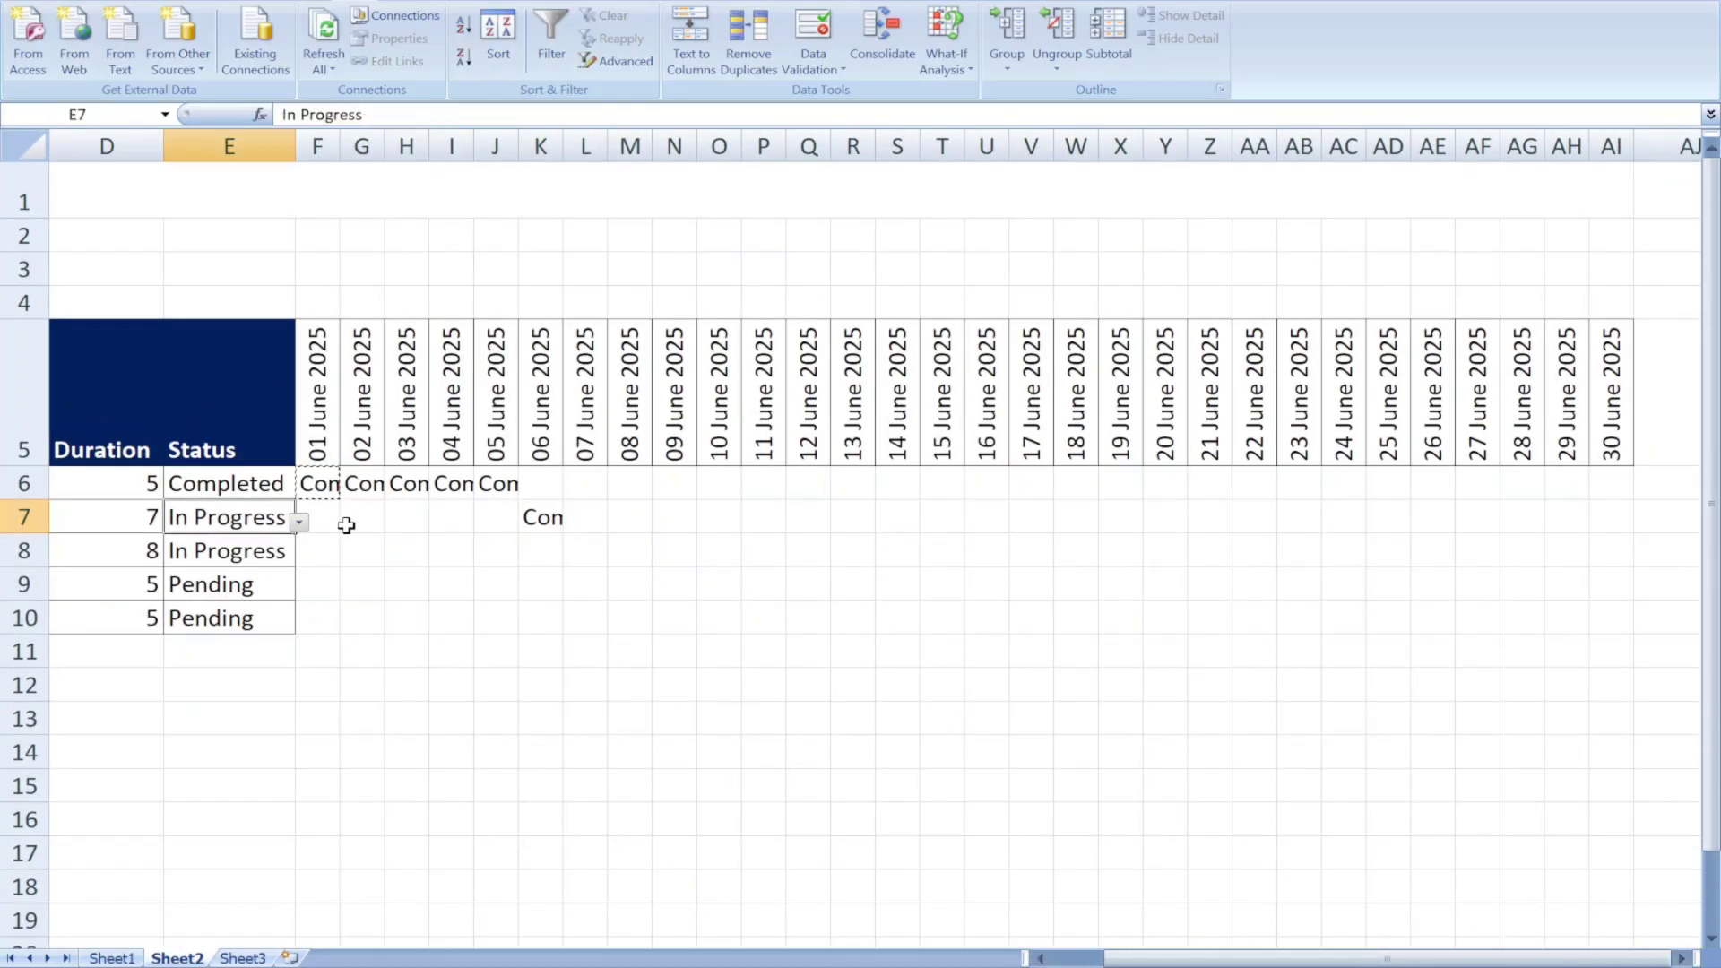
pyautogui.click(542, 518)
pyautogui.moveTo(563, 146)
pyautogui.mouseDown()
pyautogui.moveTo(691, 157)
pyautogui.moveTo(541, 143)
pyautogui.mouseUp()
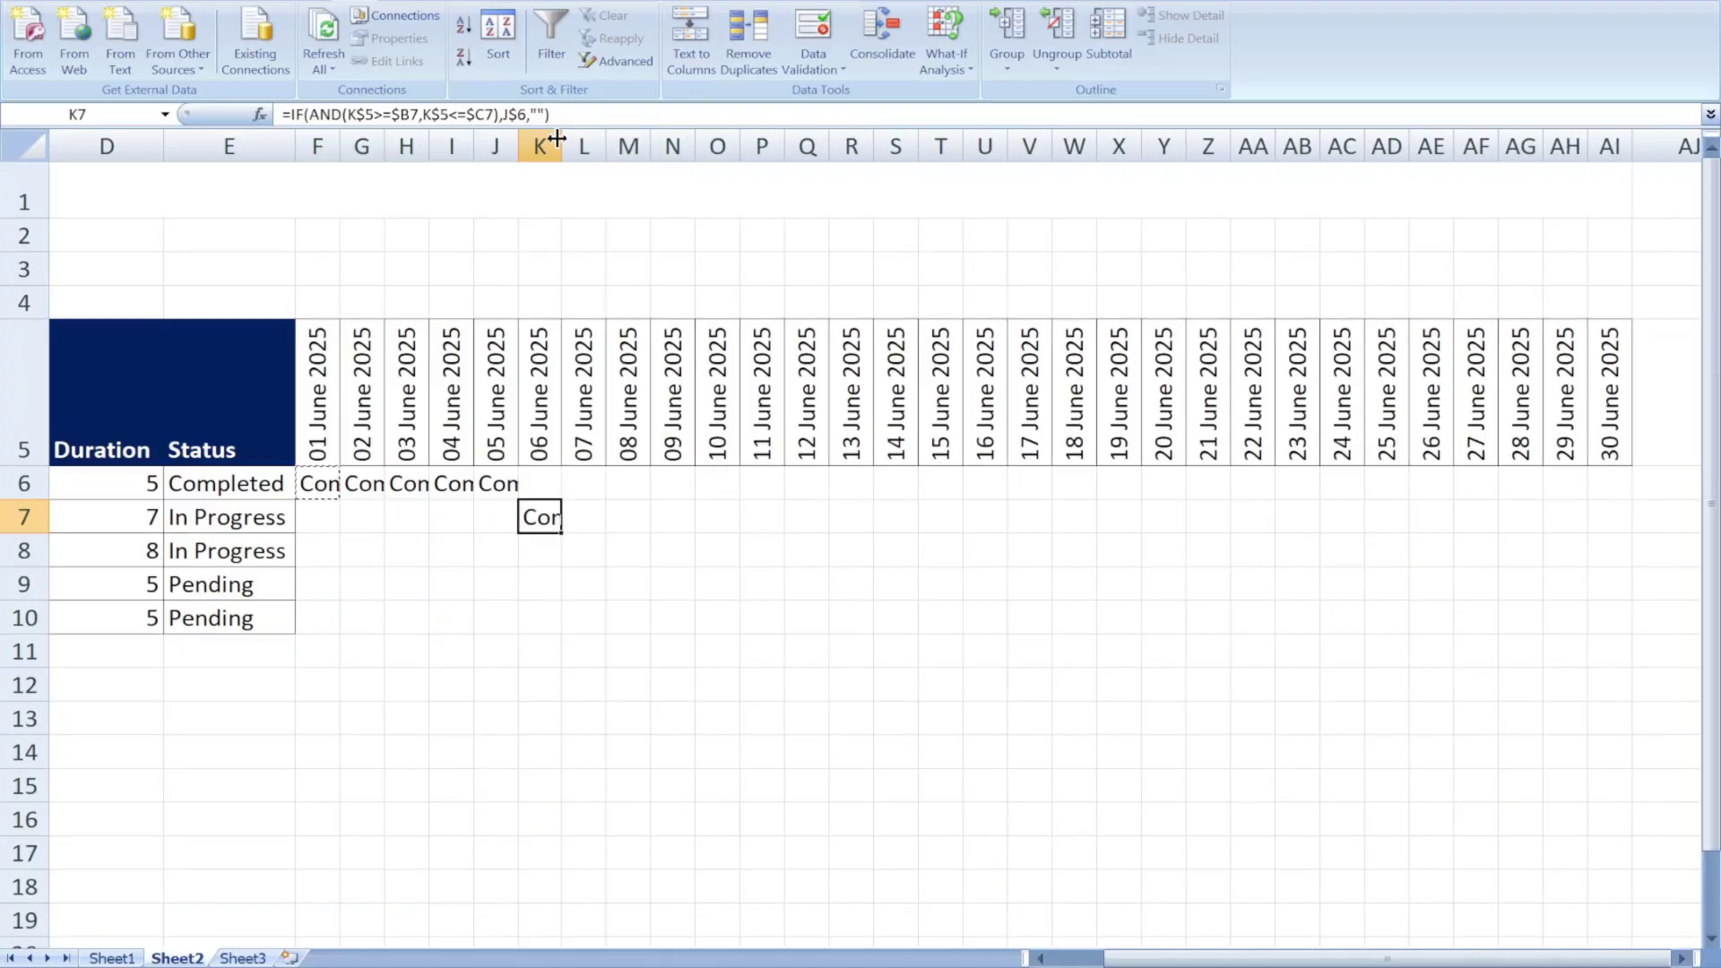
# Change the value-if-true reference in the F6 formula from row-locked to column-locked, $E6
pyautogui.click(316, 495)
pyautogui.doubleClick(316, 495)
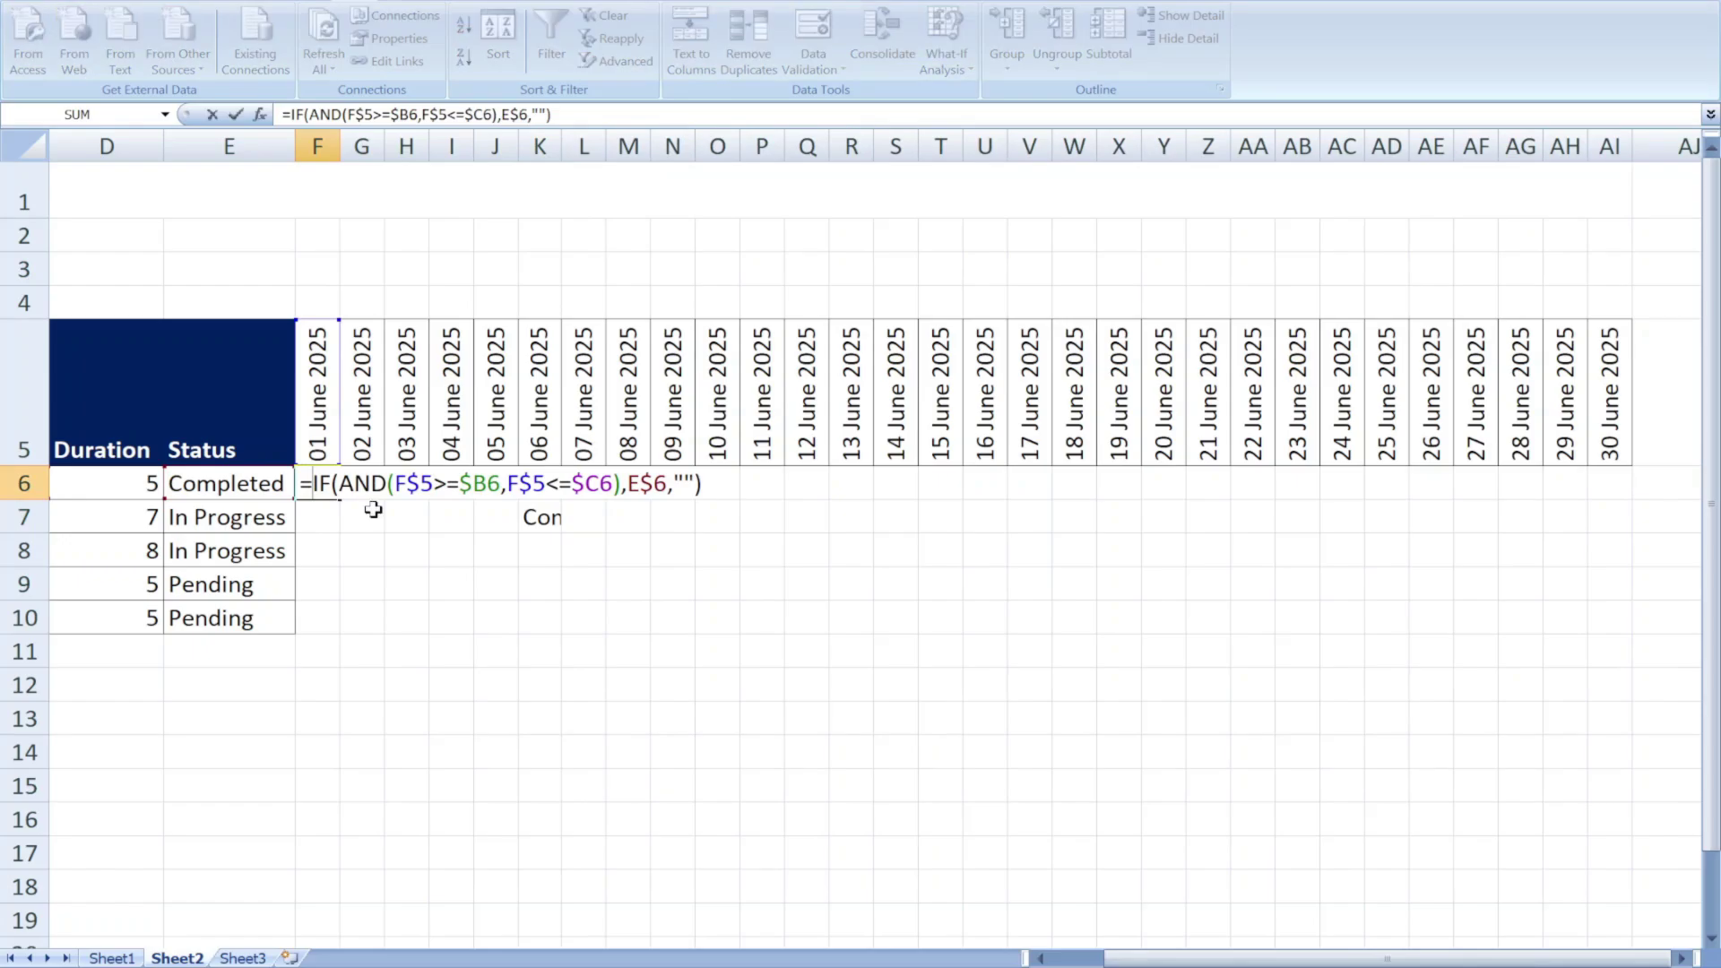
pyautogui.press('BackSpace')
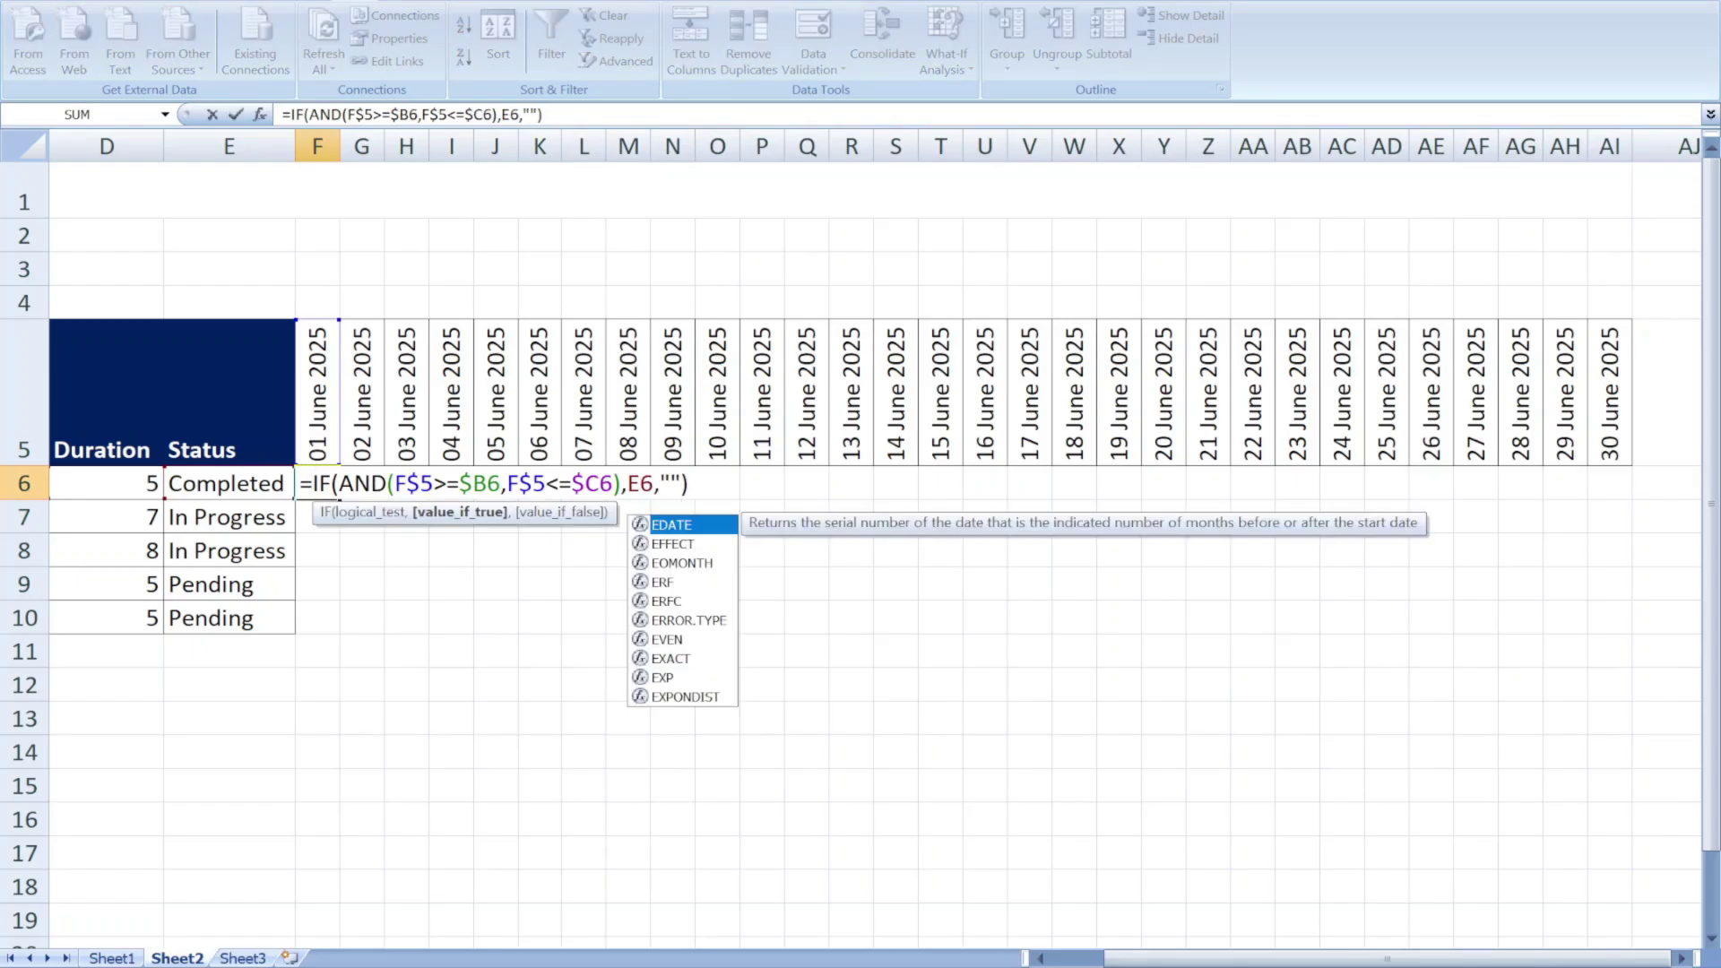
pyautogui.press('Left')
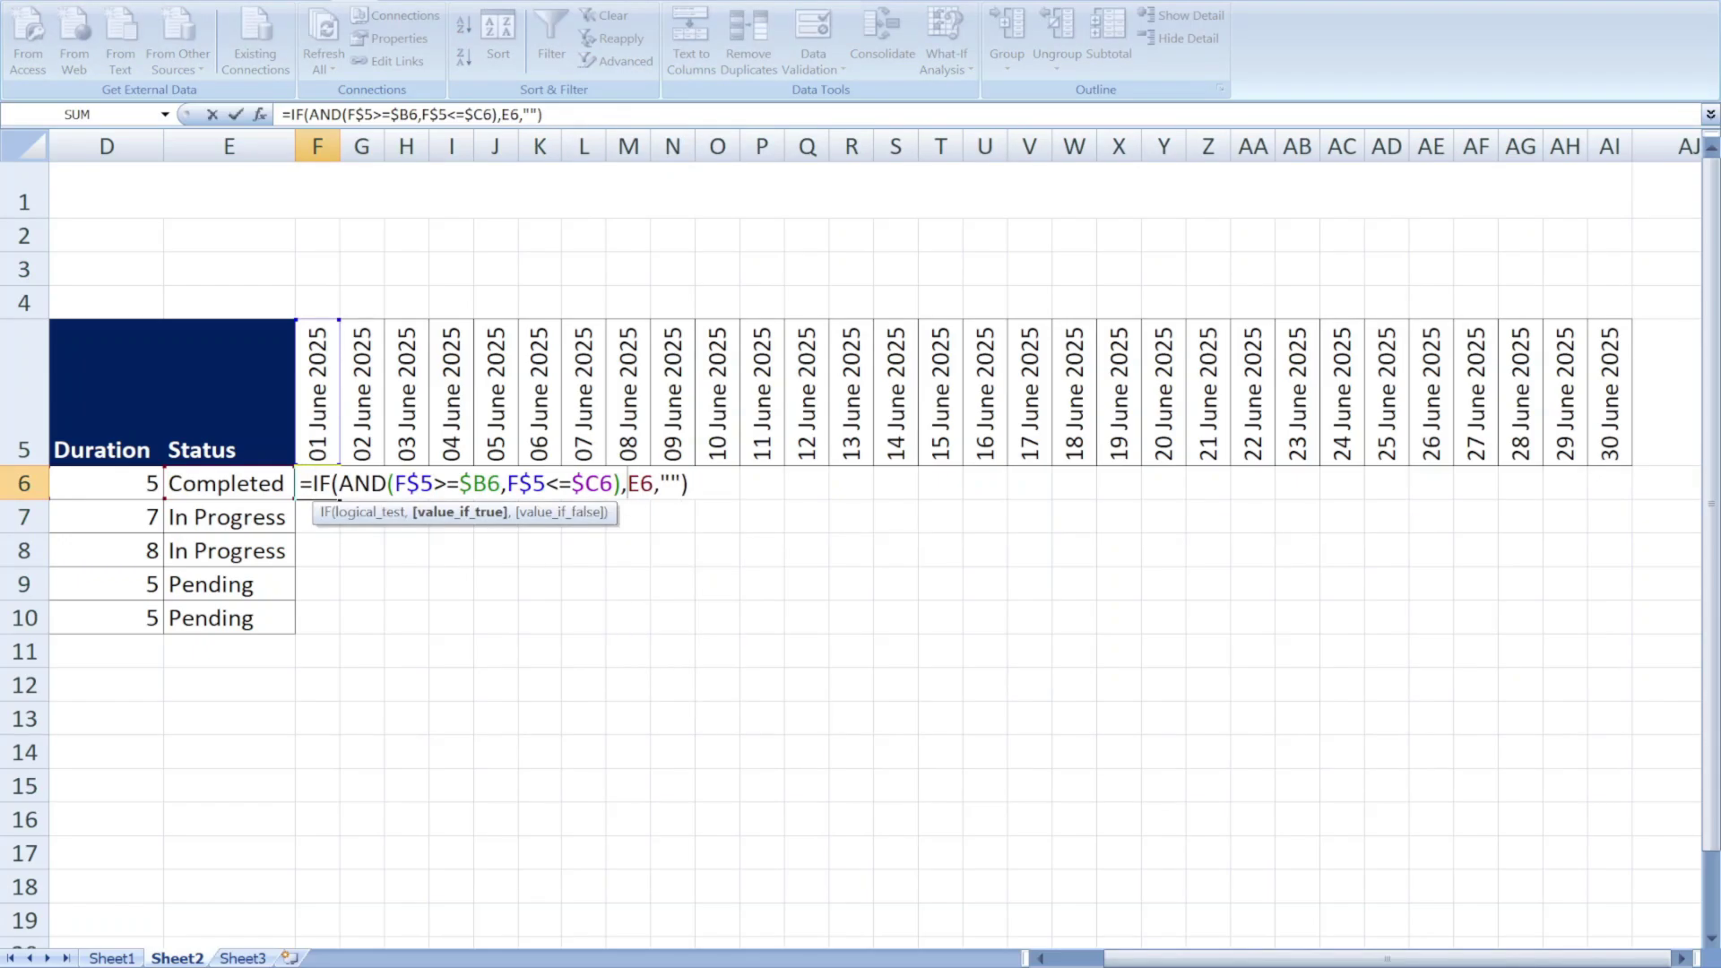
pyautogui.write('$')
pyautogui.press('Return')
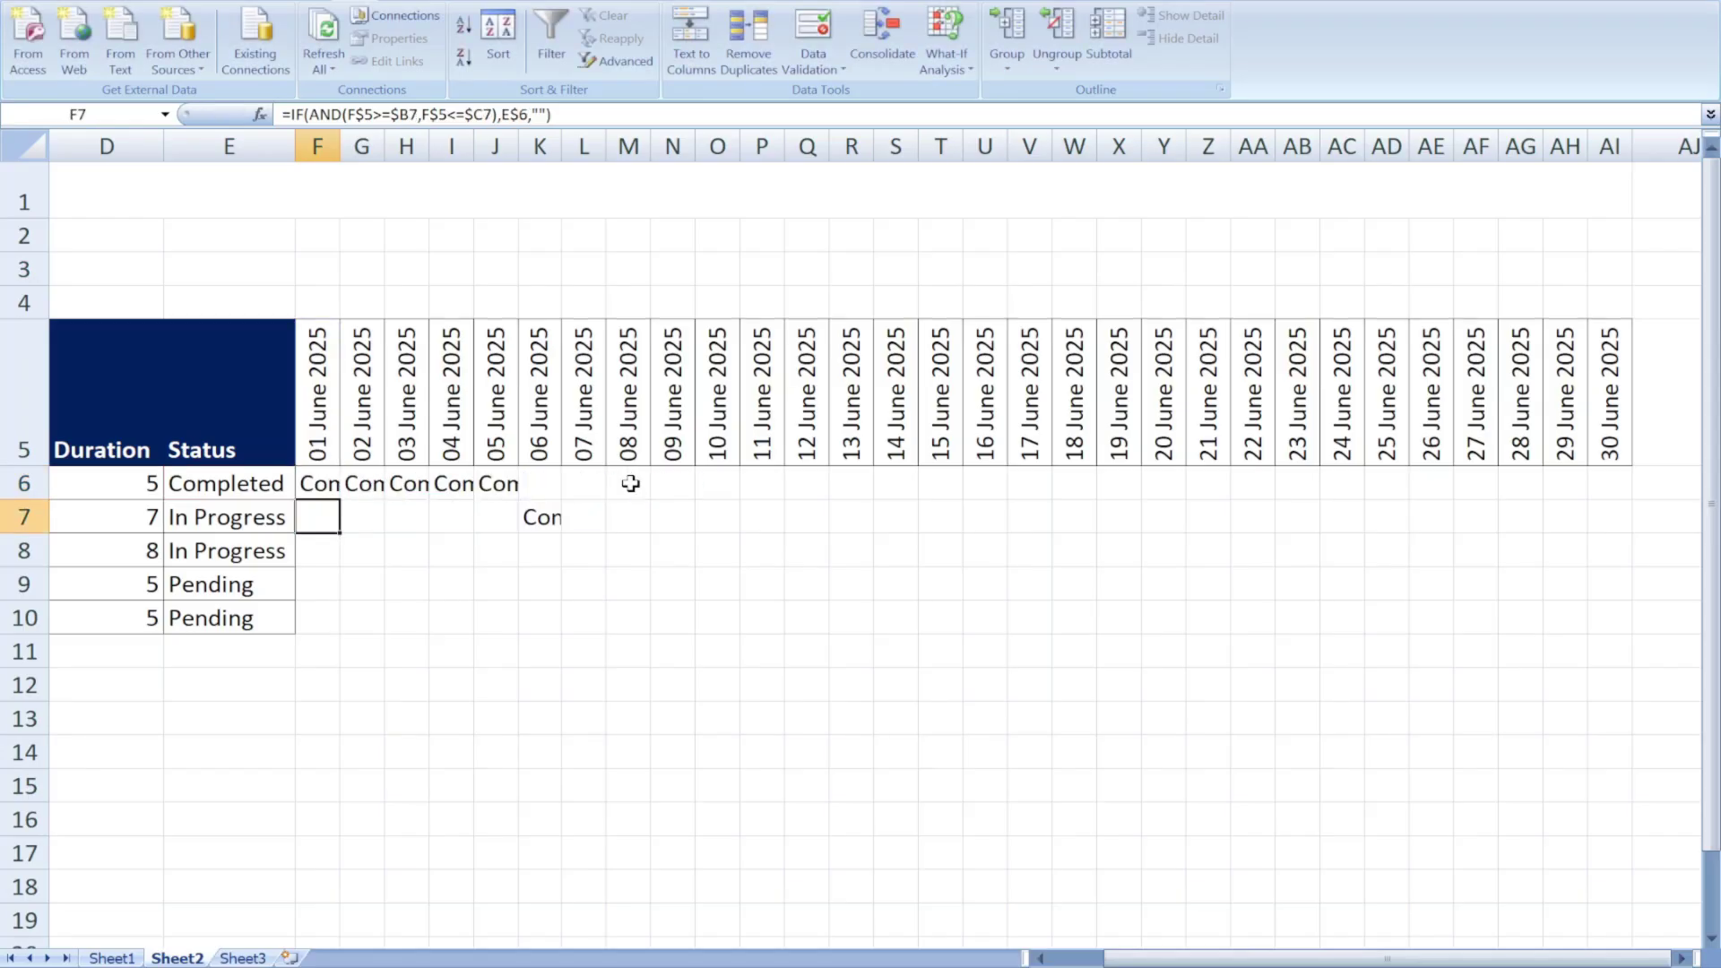
# Copy the corrected F6 formula to every timeline cell in F6:AI10
pyautogui.click(328, 472)
pyautogui.hotkey('ctrl', 'c')
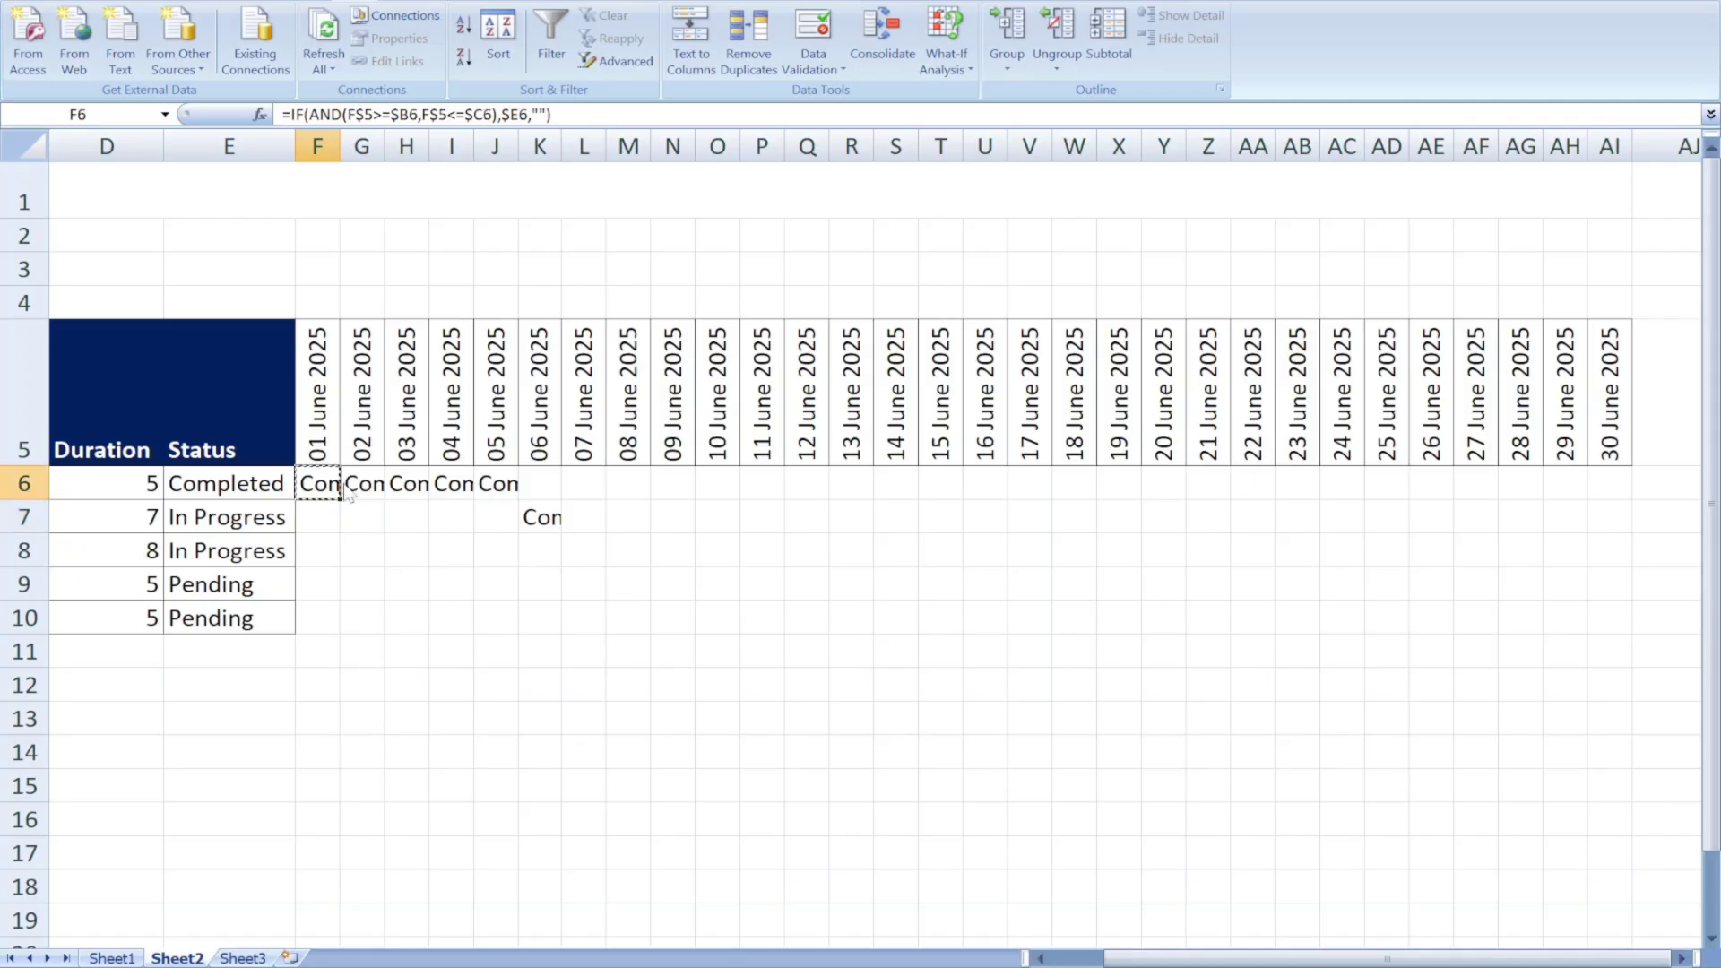
pyautogui.moveTo(327, 472); pyautogui.dragTo(1598, 629)
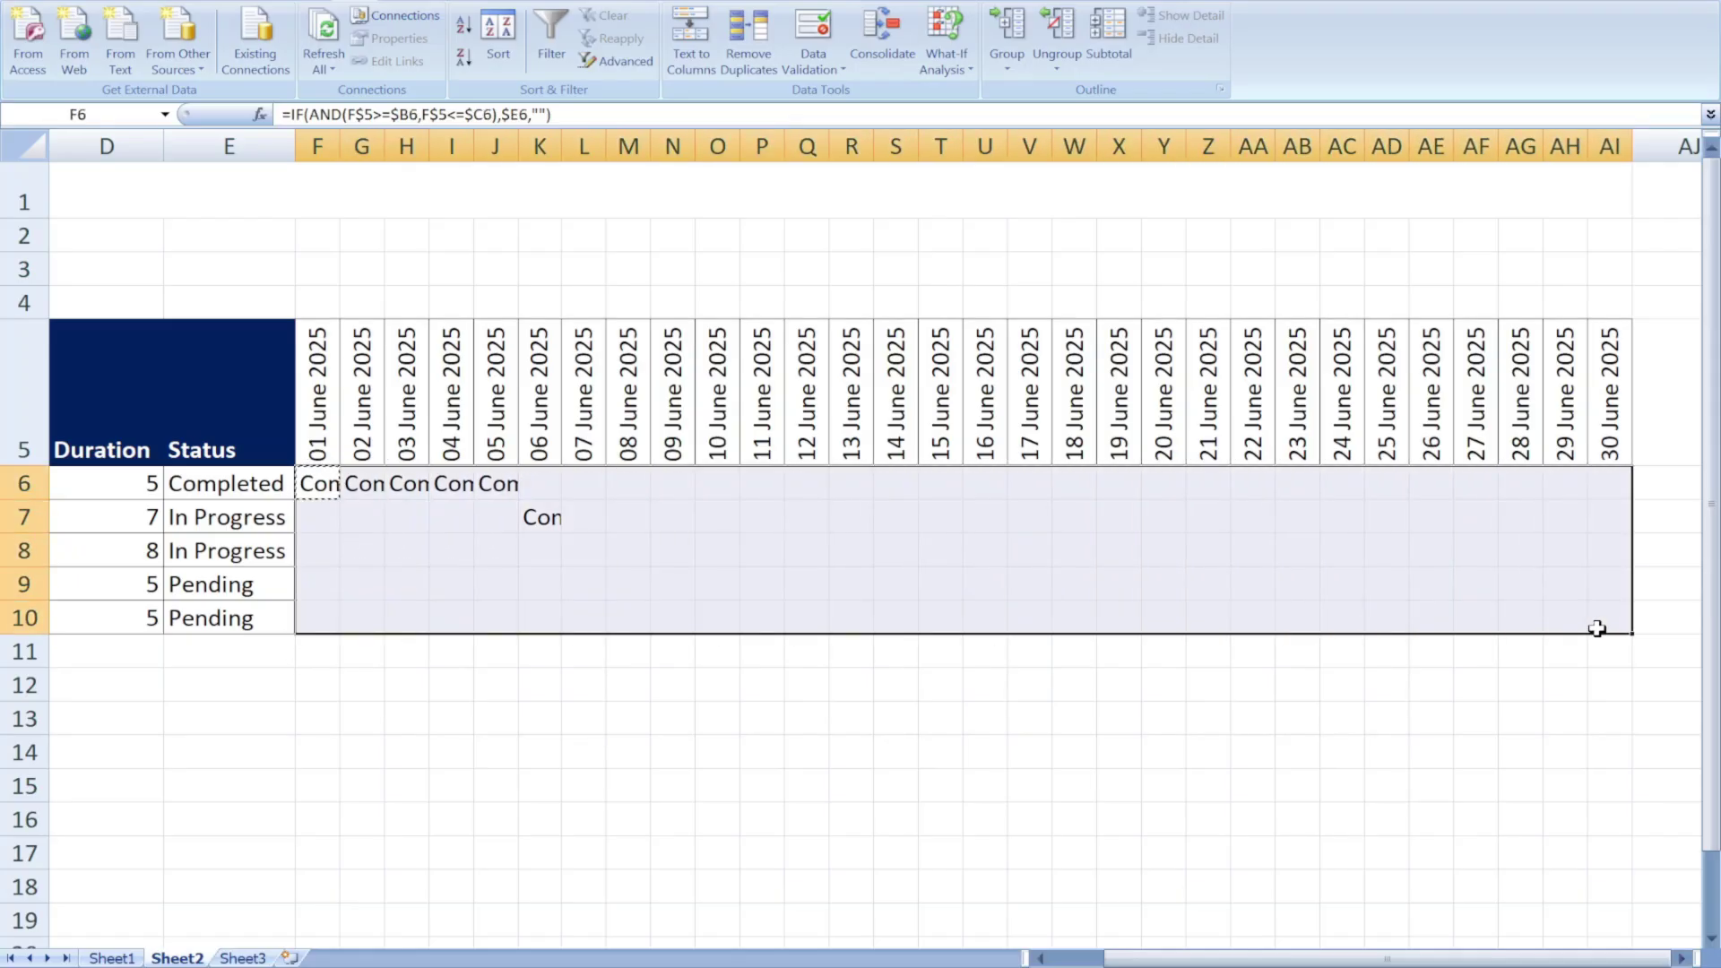
pyautogui.hotkey('ctrl', 'v')
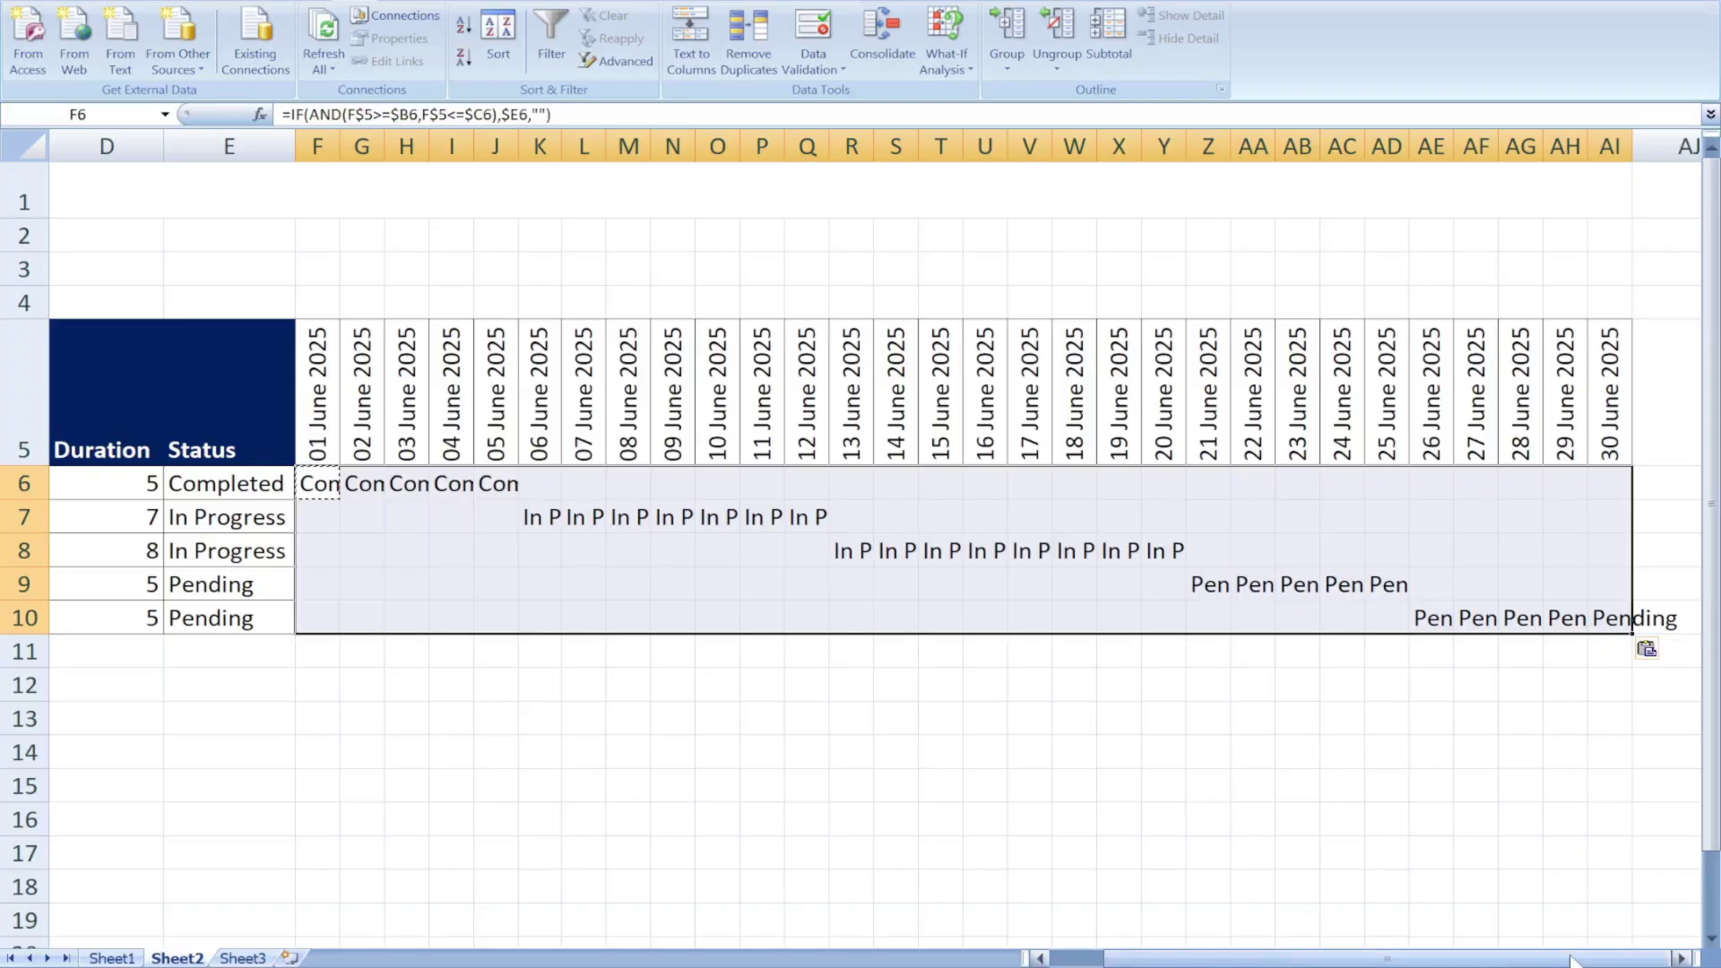
pyautogui.moveTo(1546, 959)
pyautogui.mouseDown()
pyautogui.moveTo(1524, 959)
pyautogui.moveTo(1544, 962)
pyautogui.mouseUp()
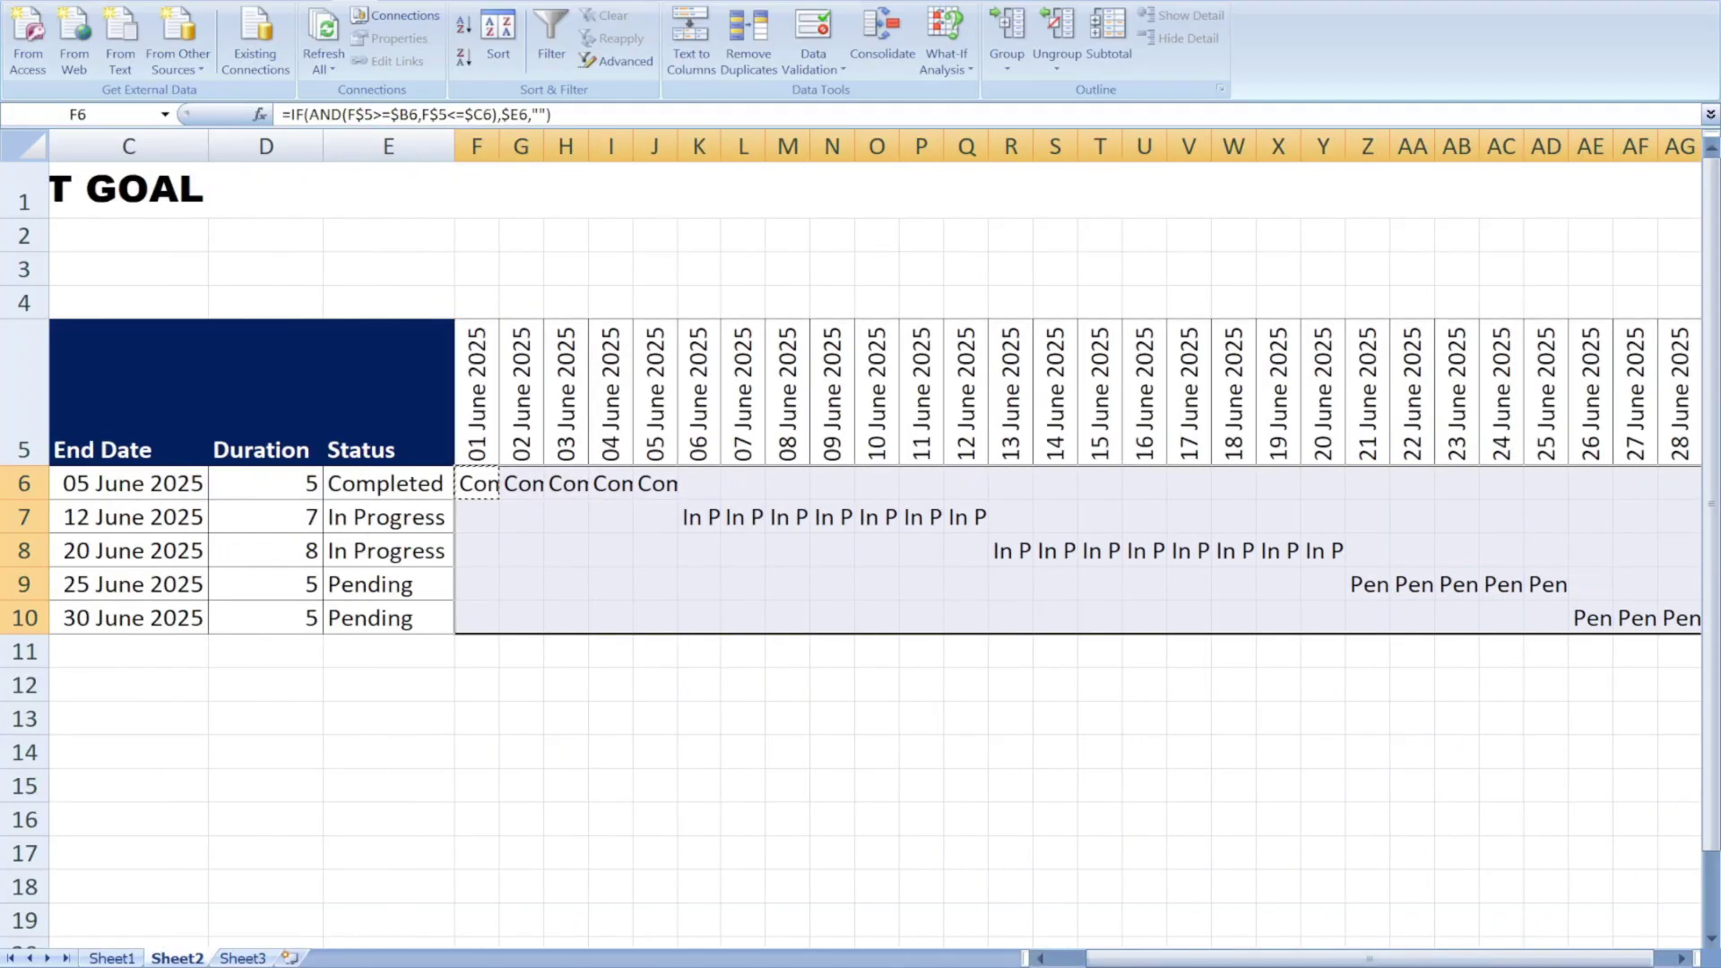
pyautogui.keyDown('ctrl'); pyautogui.scroll(-2, 1425, 652); pyautogui.keyUp('ctrl')
pyautogui.click(1425, 652)
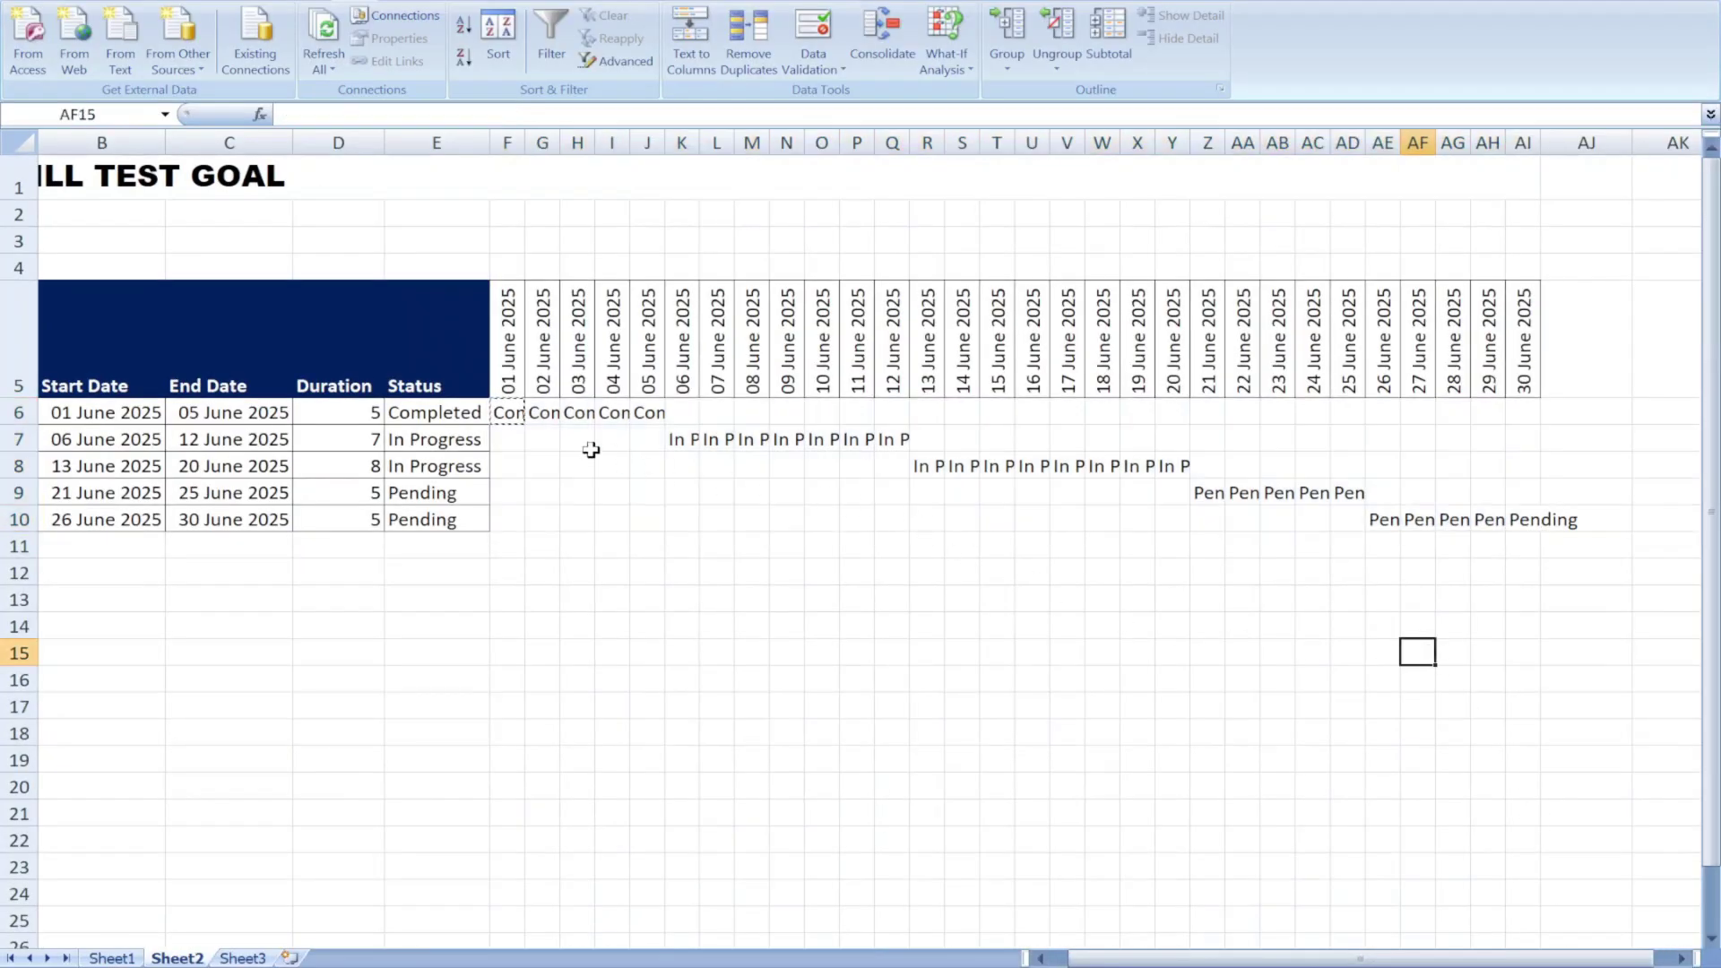
# Check the timeline entries in rows 6 and 7, and set the status in E7 to Completed
pyautogui.click(504, 412)
pyautogui.moveTo(636, 413); pyautogui.dragTo(542, 413)
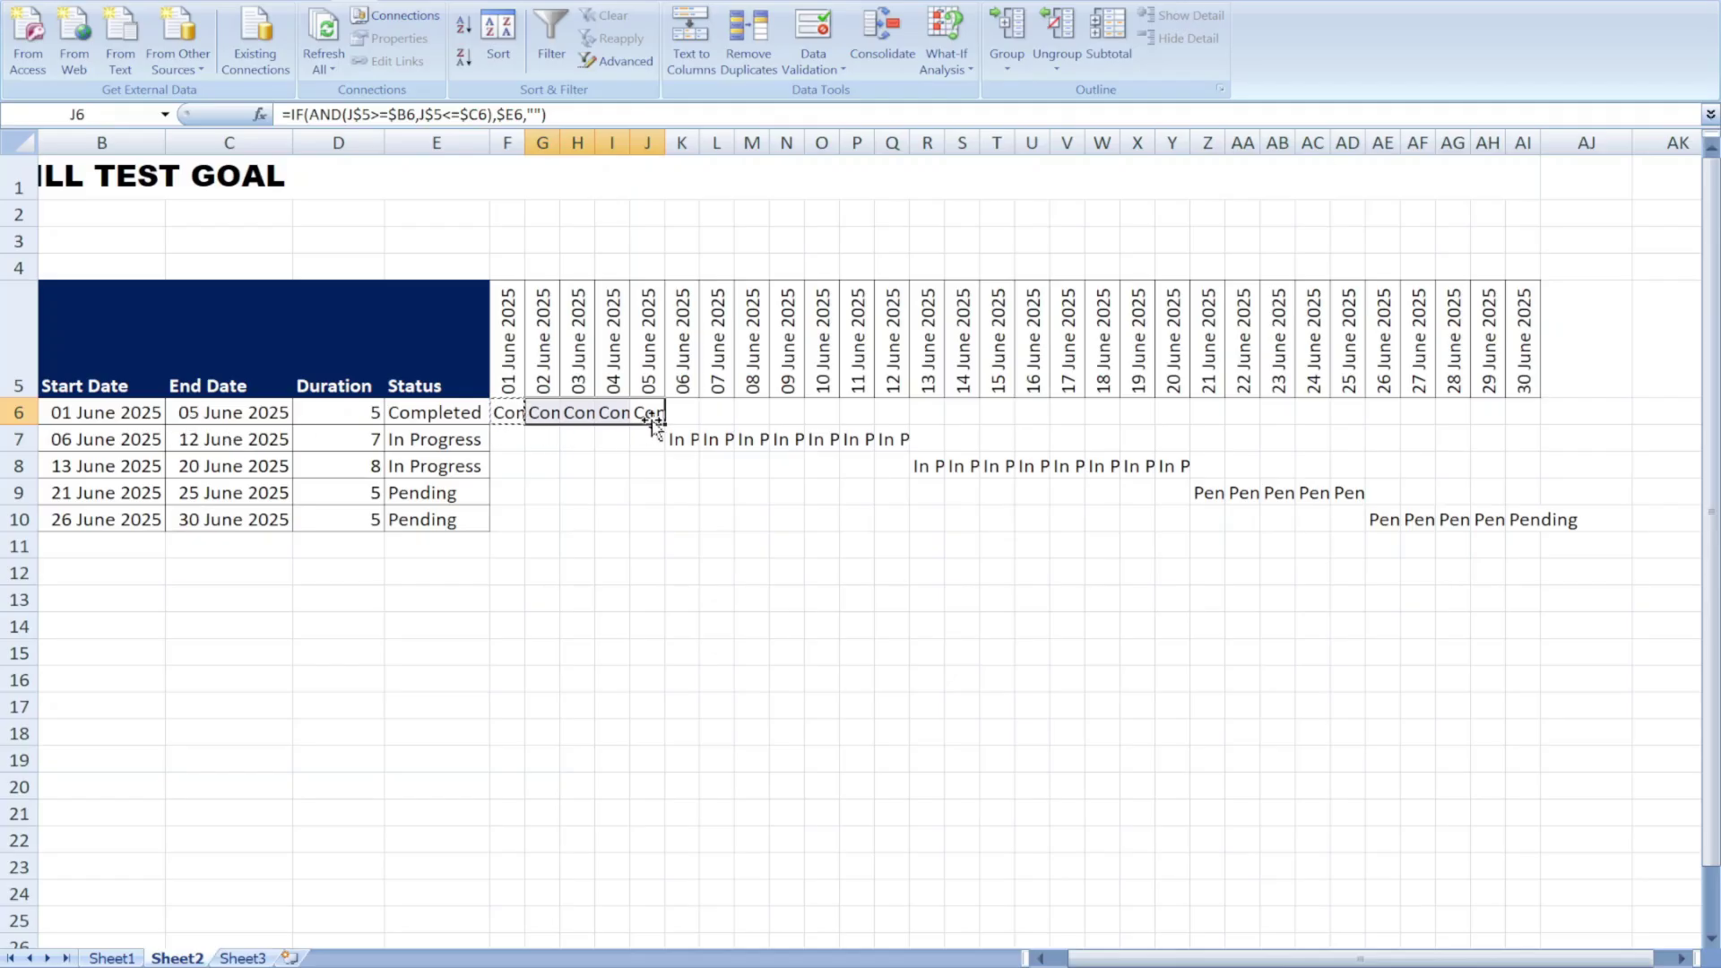
pyautogui.moveTo(683, 439); pyautogui.dragTo(890, 439)
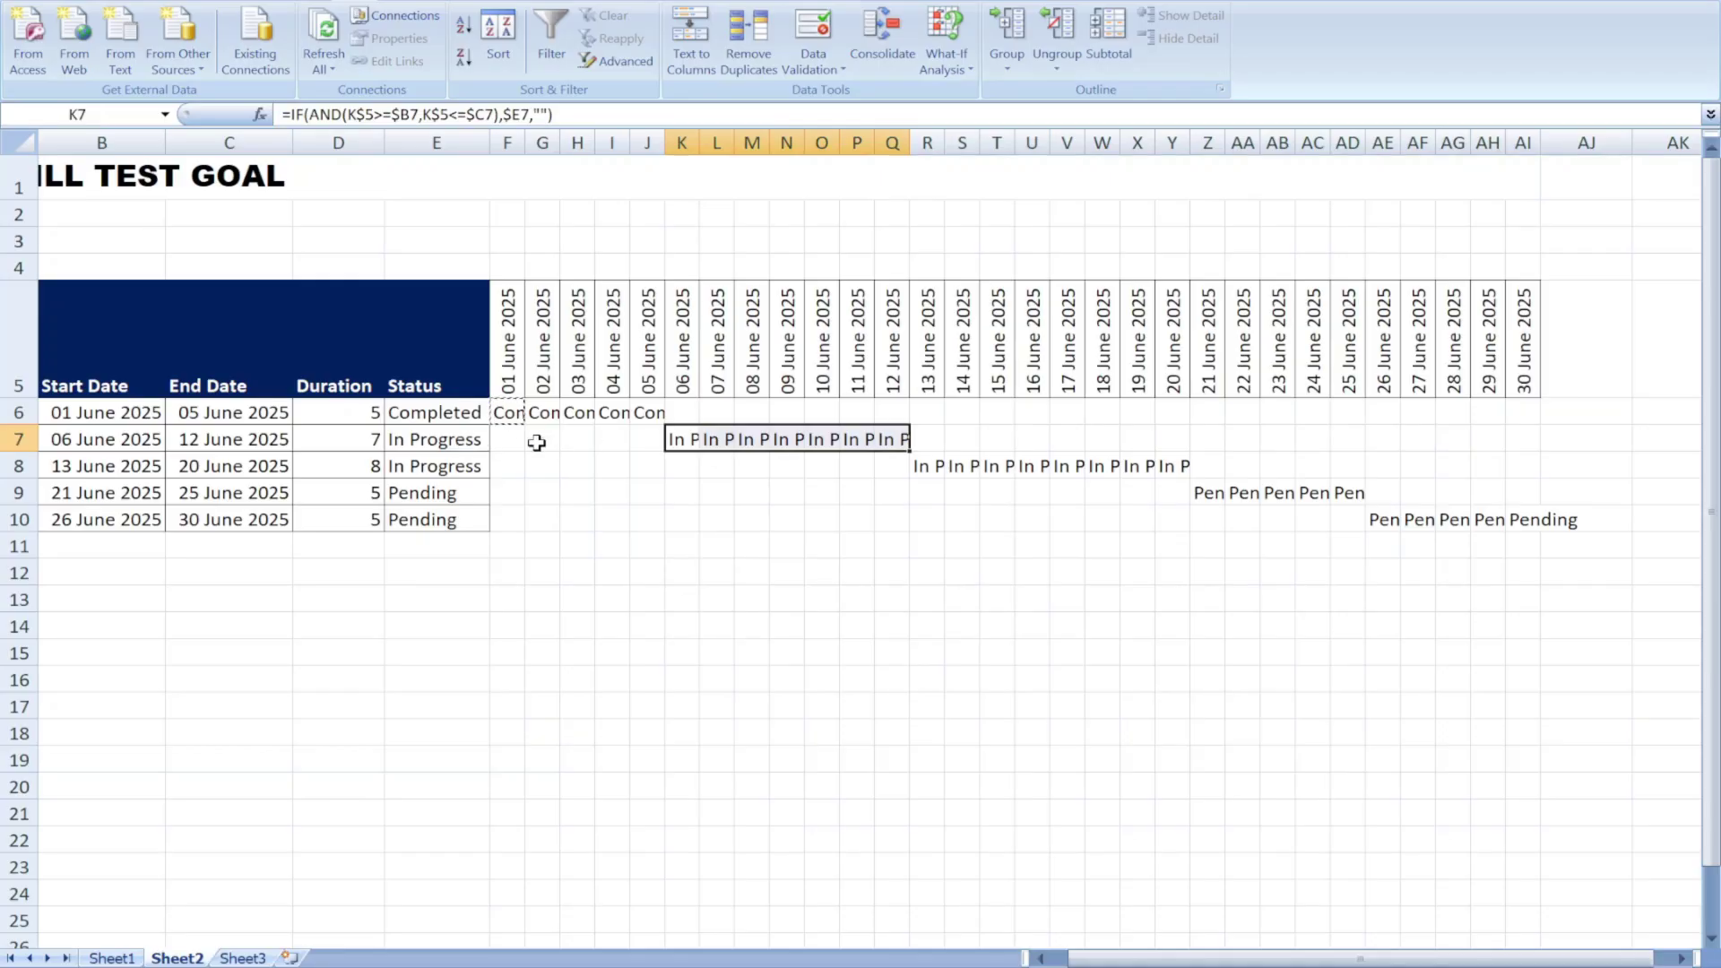
pyautogui.click(457, 440)
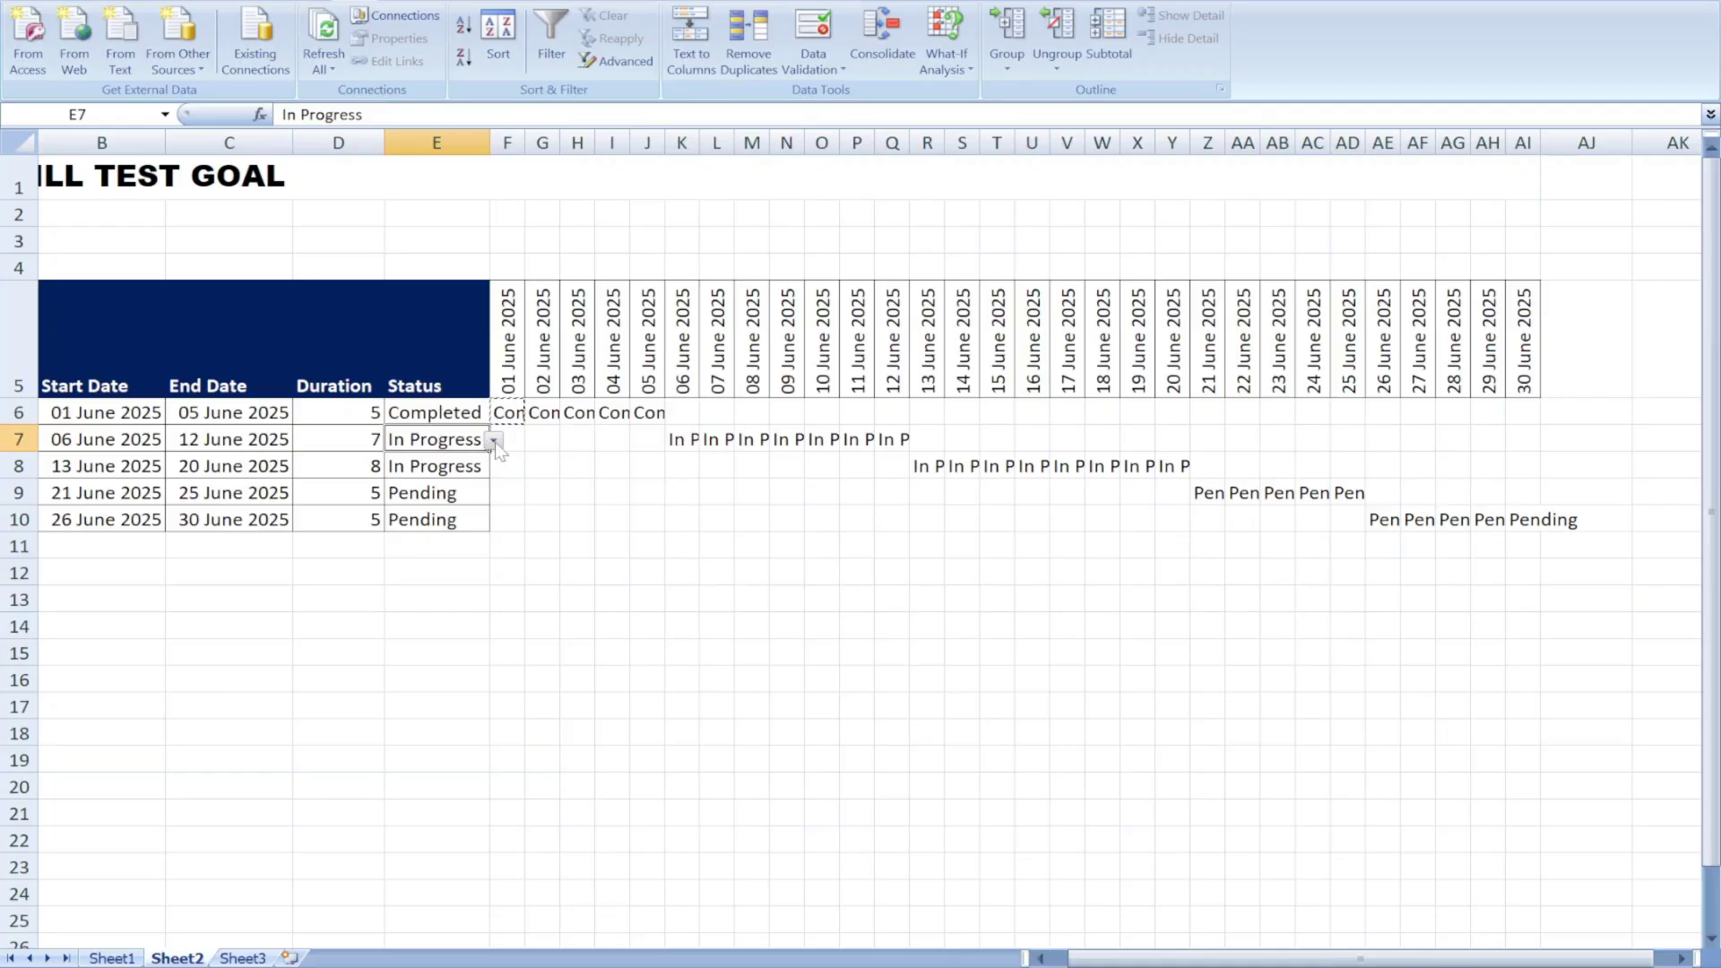
pyautogui.click(494, 440)
pyautogui.click(387, 459)
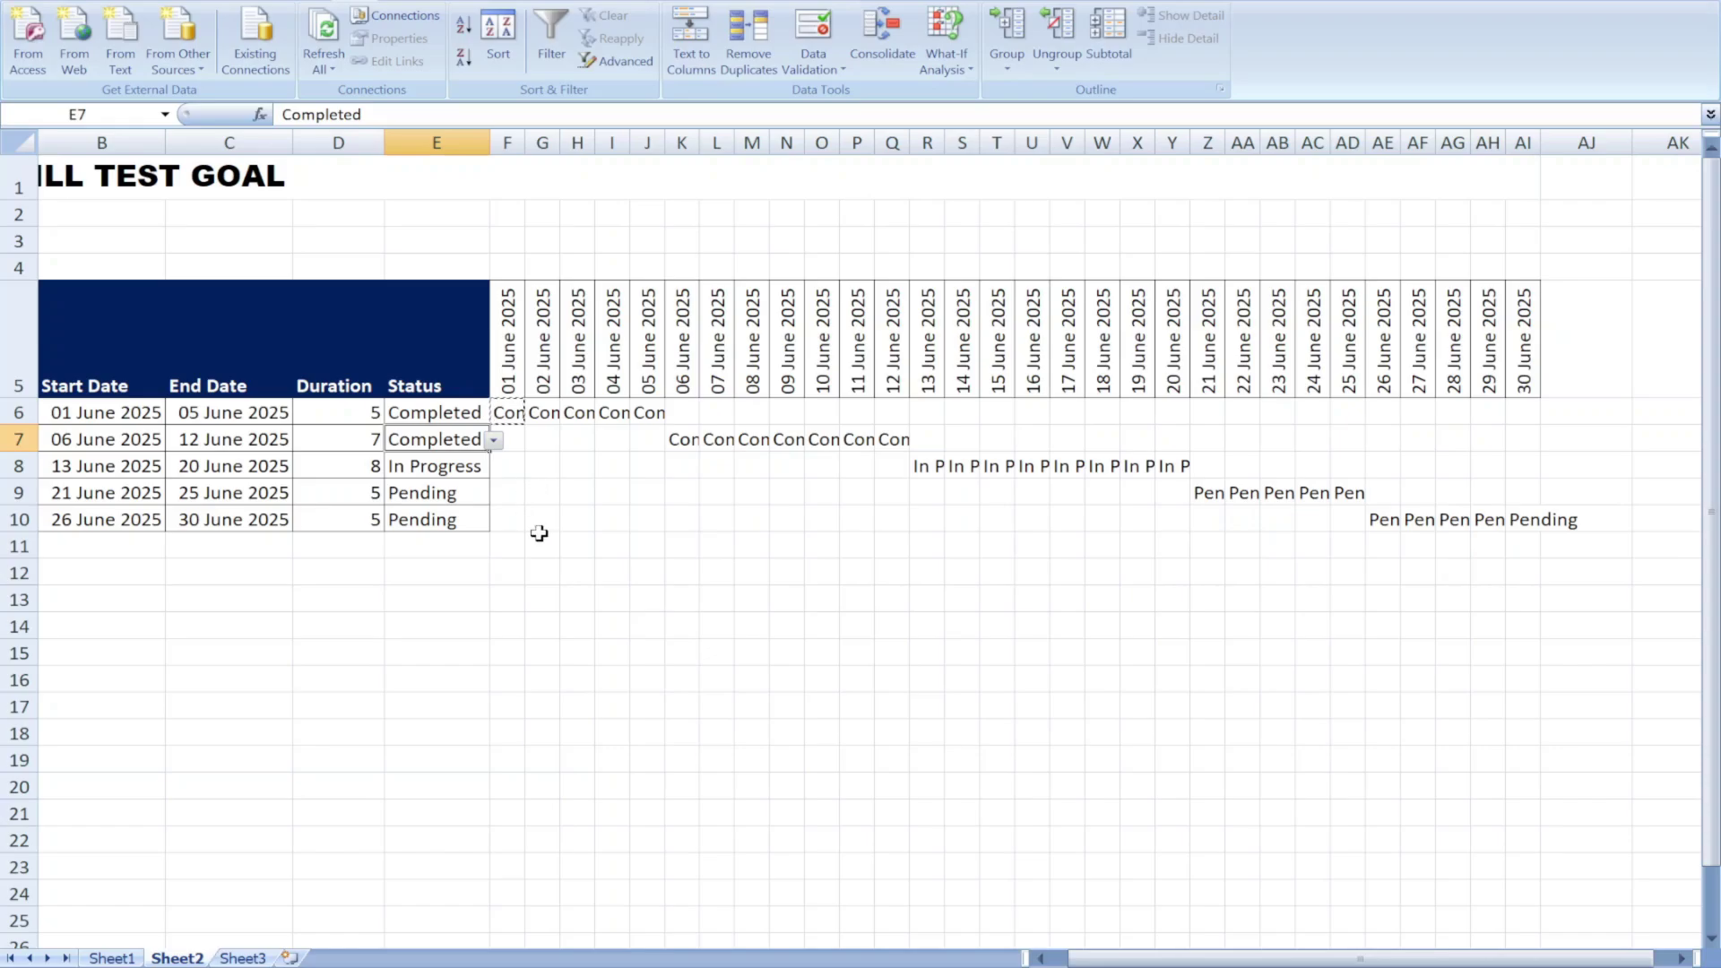
pyautogui.click(681, 570)
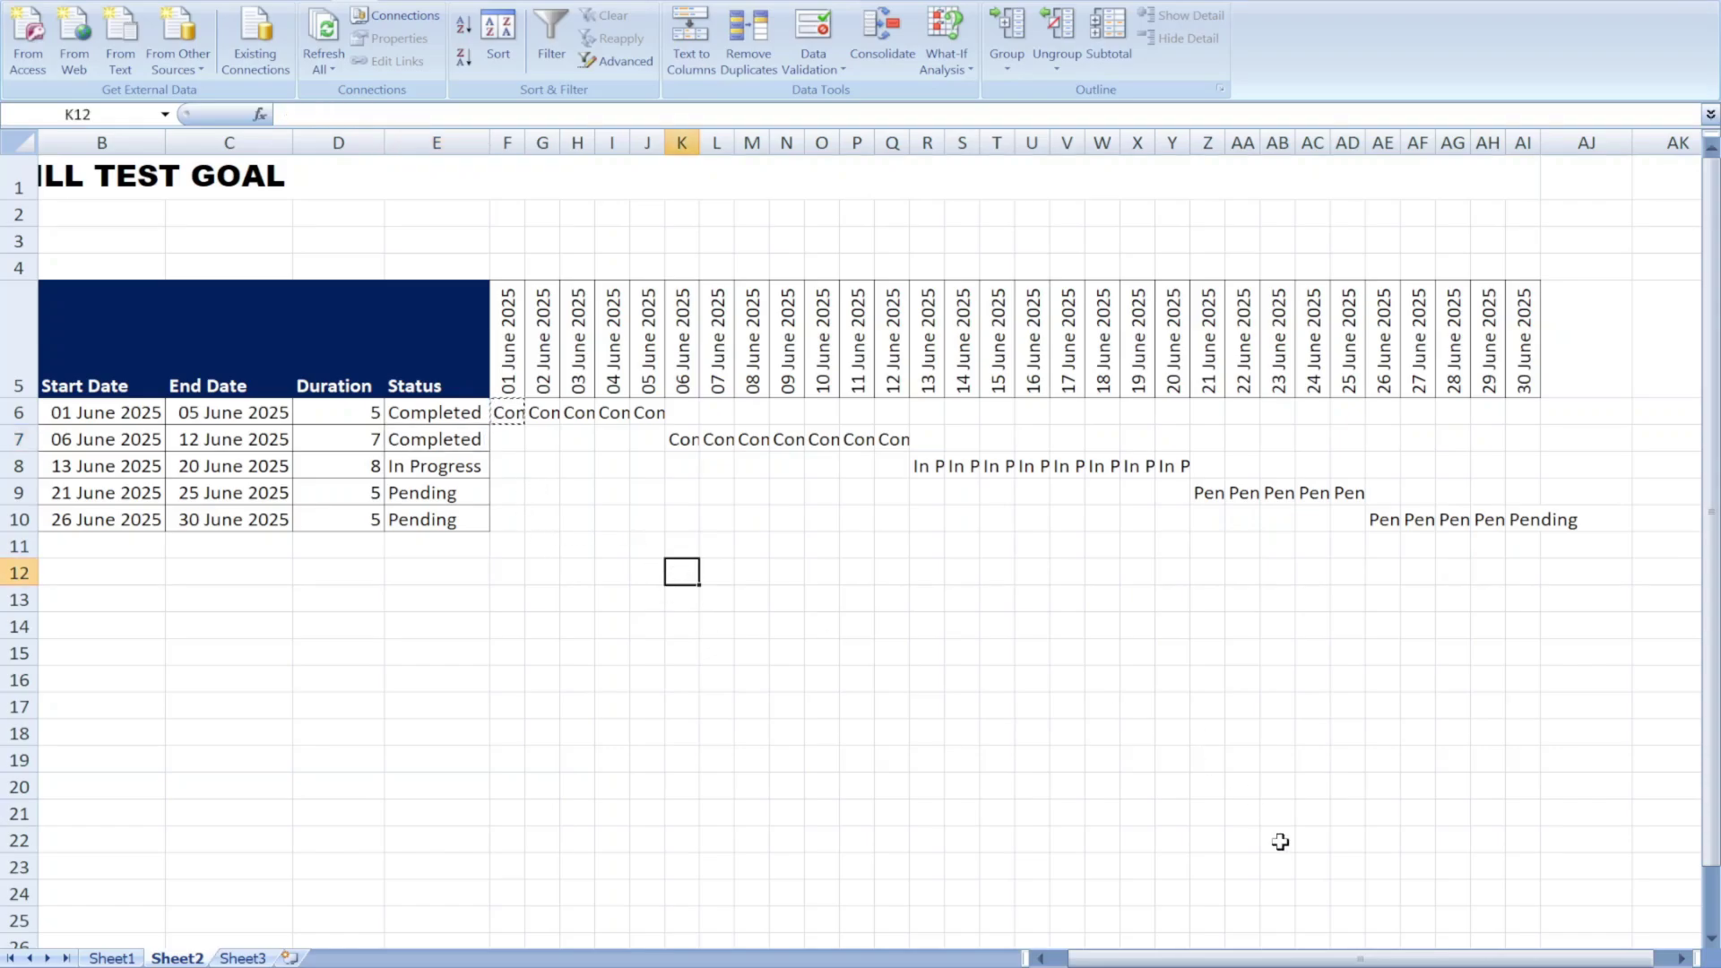
# Hide the status text in the timeline range F6:AI10 by applying the custom number format ;;;
pyautogui.moveTo(1273, 957); pyautogui.dragTo(1245, 956)
pyautogui.moveTo(1360, 958); pyautogui.dragTo(1395, 963)
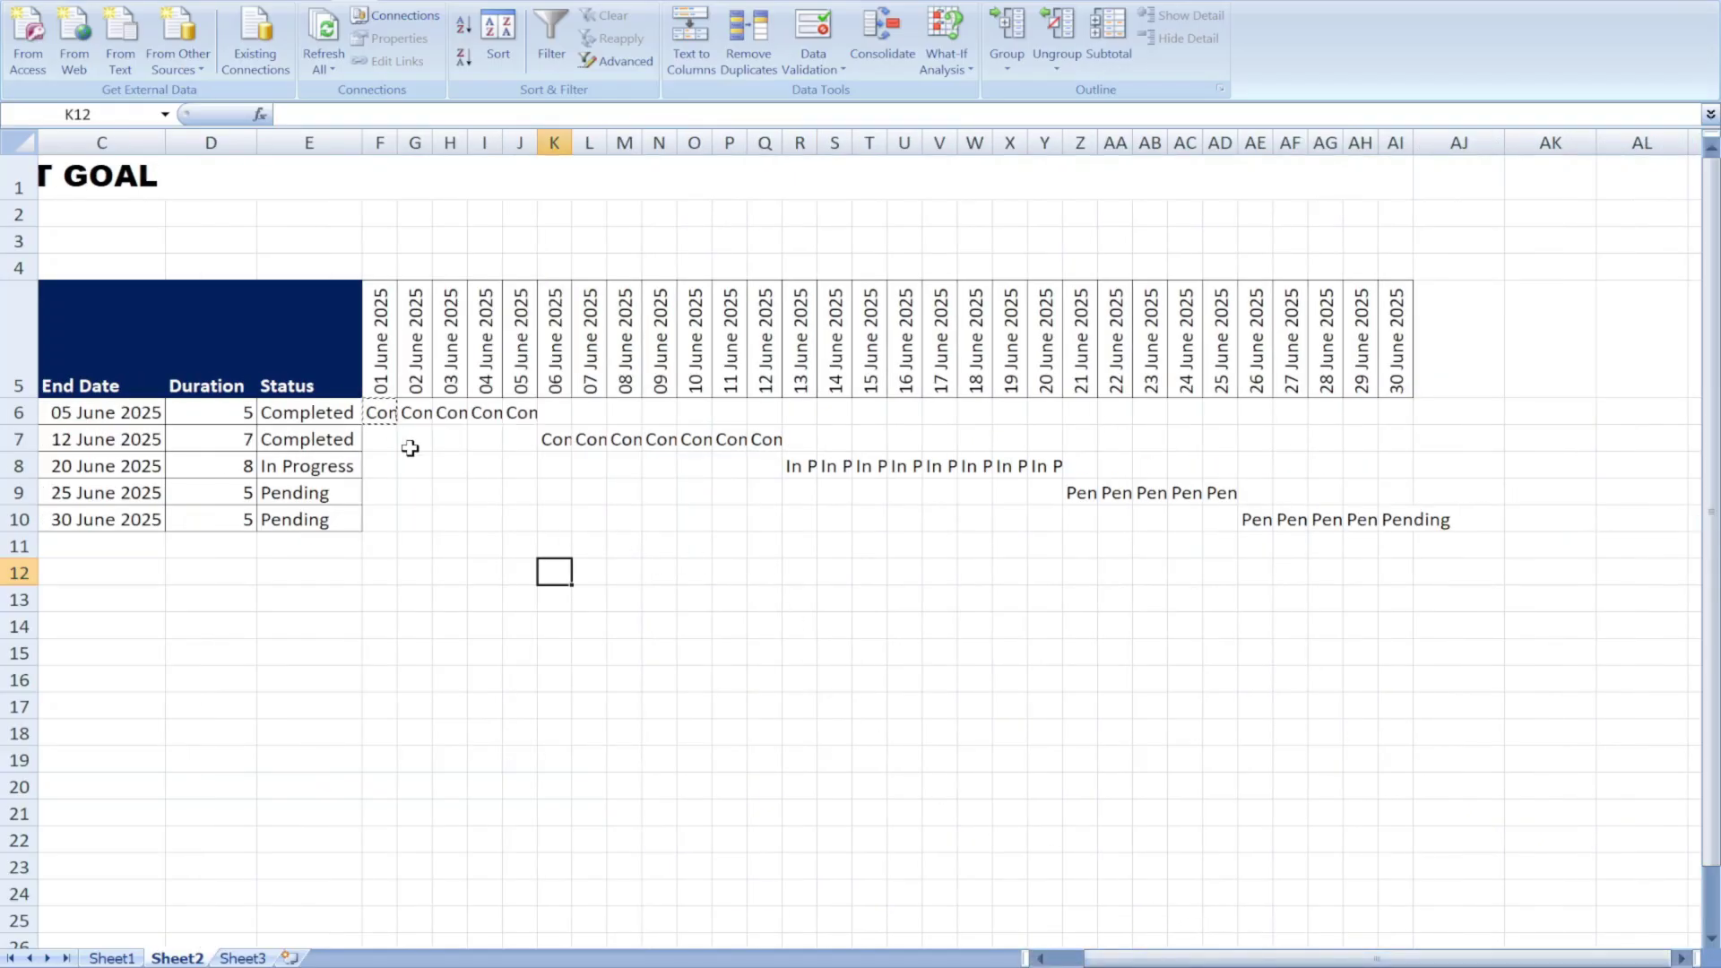
pyautogui.moveTo(384, 411); pyautogui.dragTo(1394, 543)
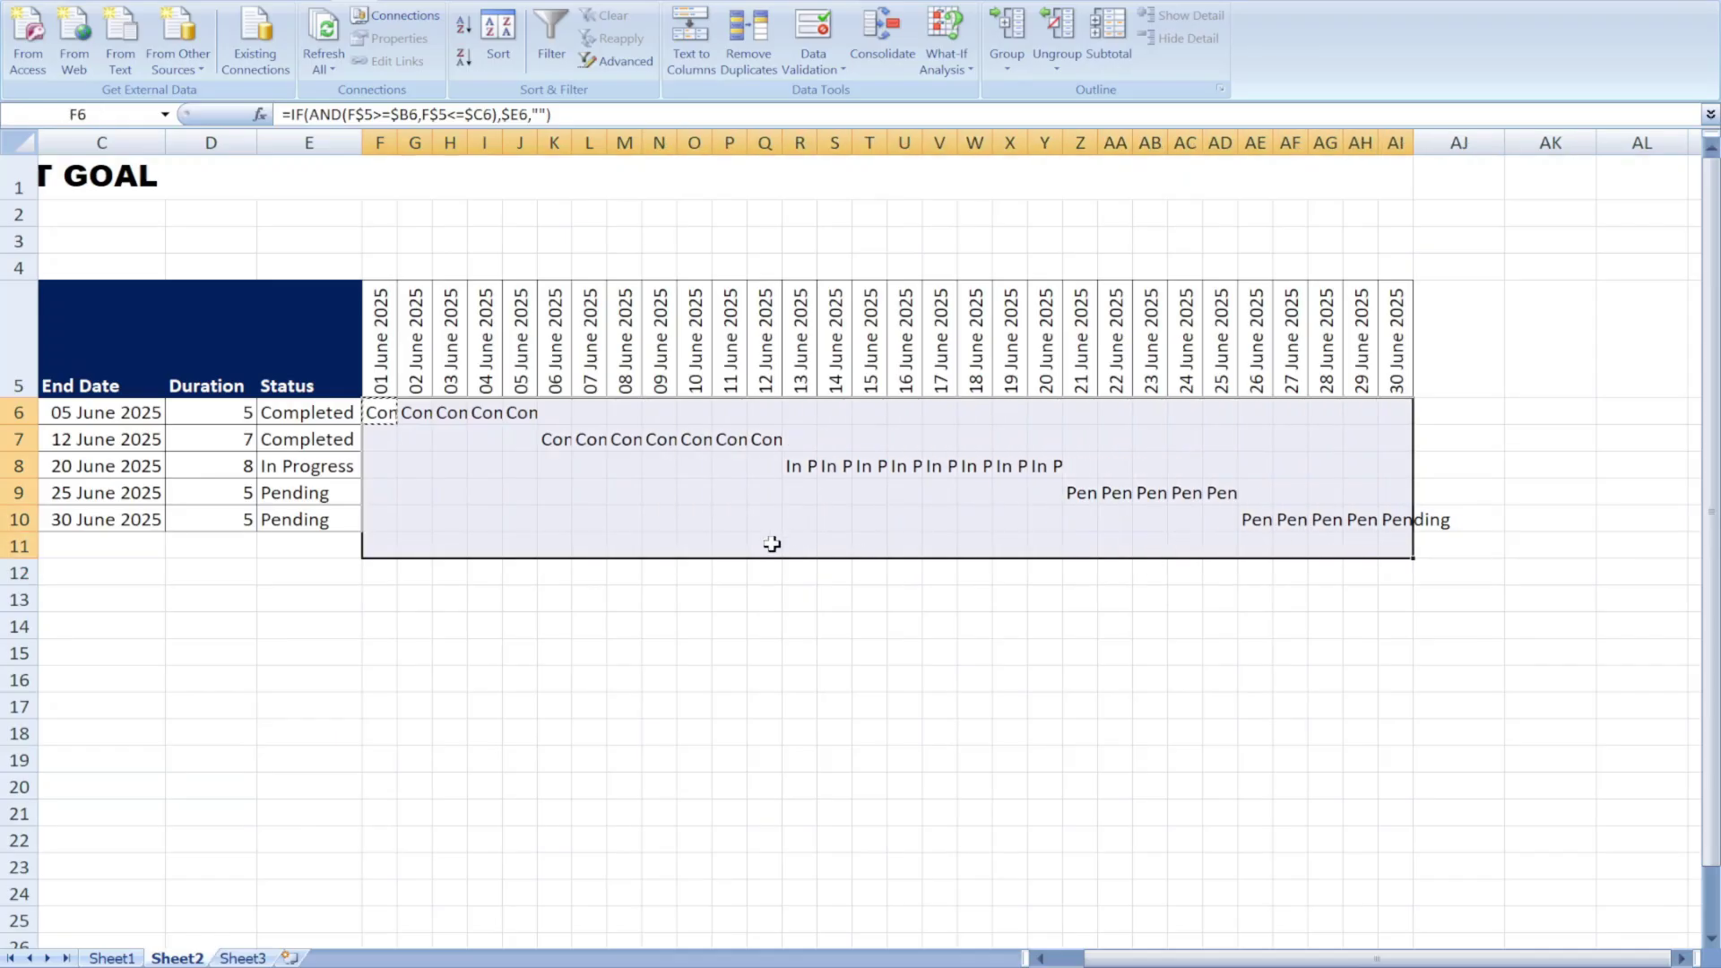
pyautogui.click(857, 621)
pyautogui.moveTo(392, 411); pyautogui.dragTo(1397, 522)
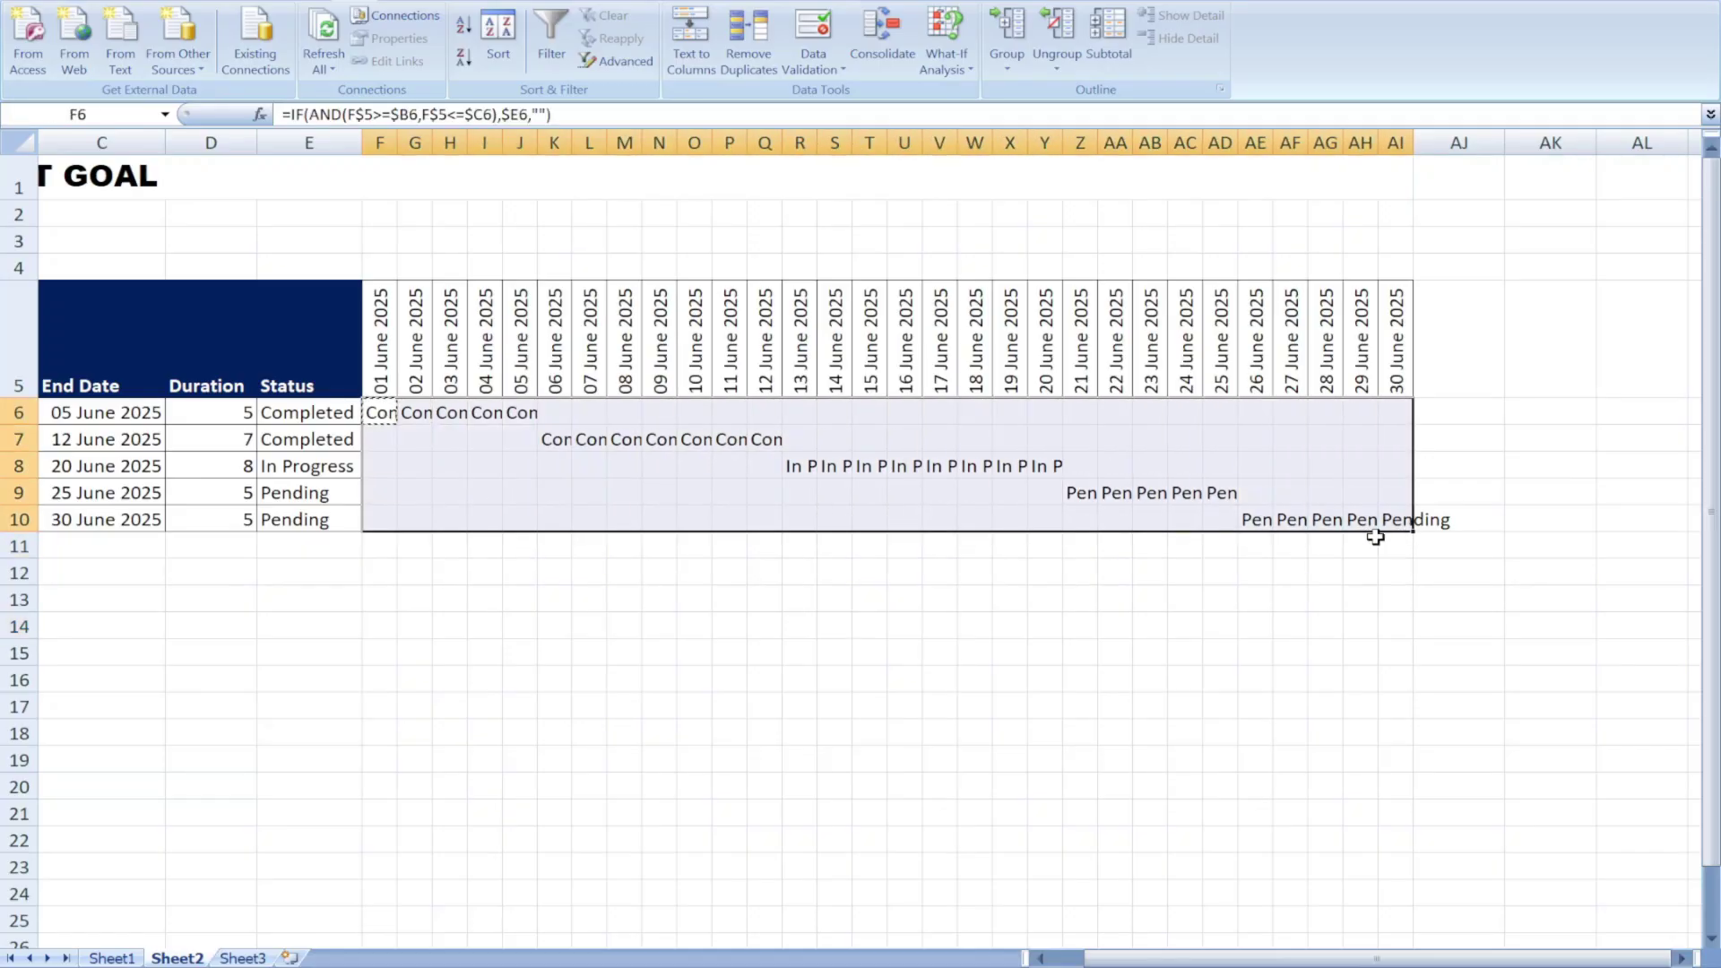
pyautogui.rightClick(1142, 499)
pyautogui.click(1253, 766)
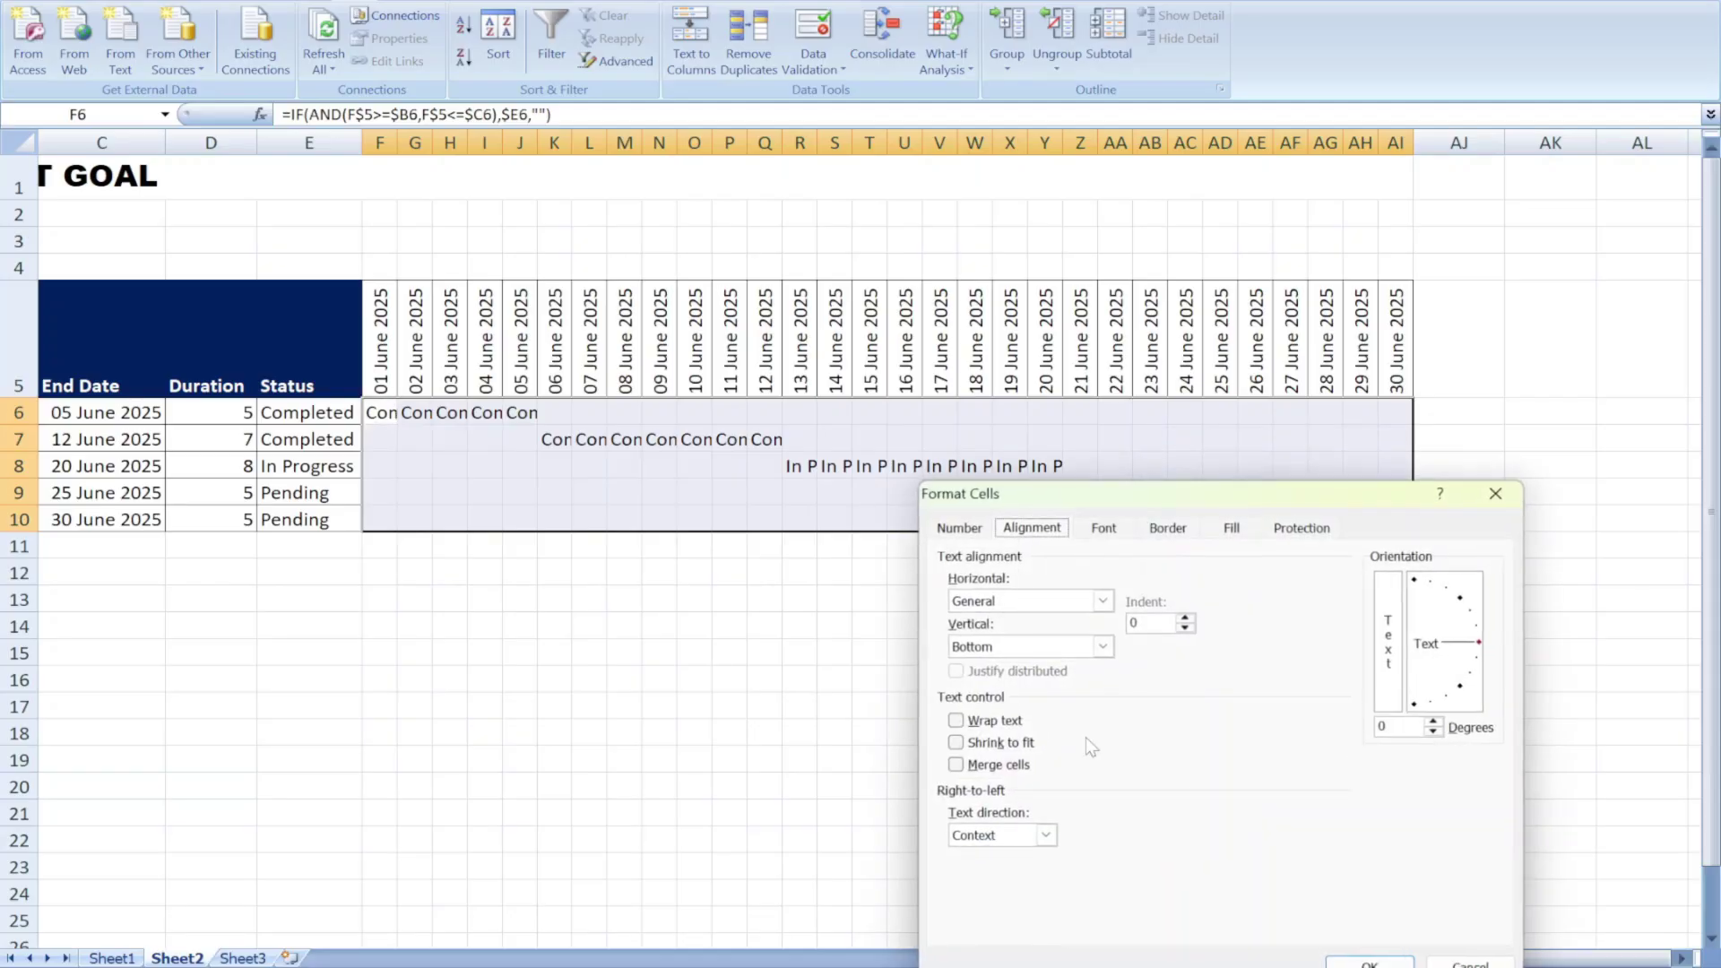
pyautogui.click(950, 530)
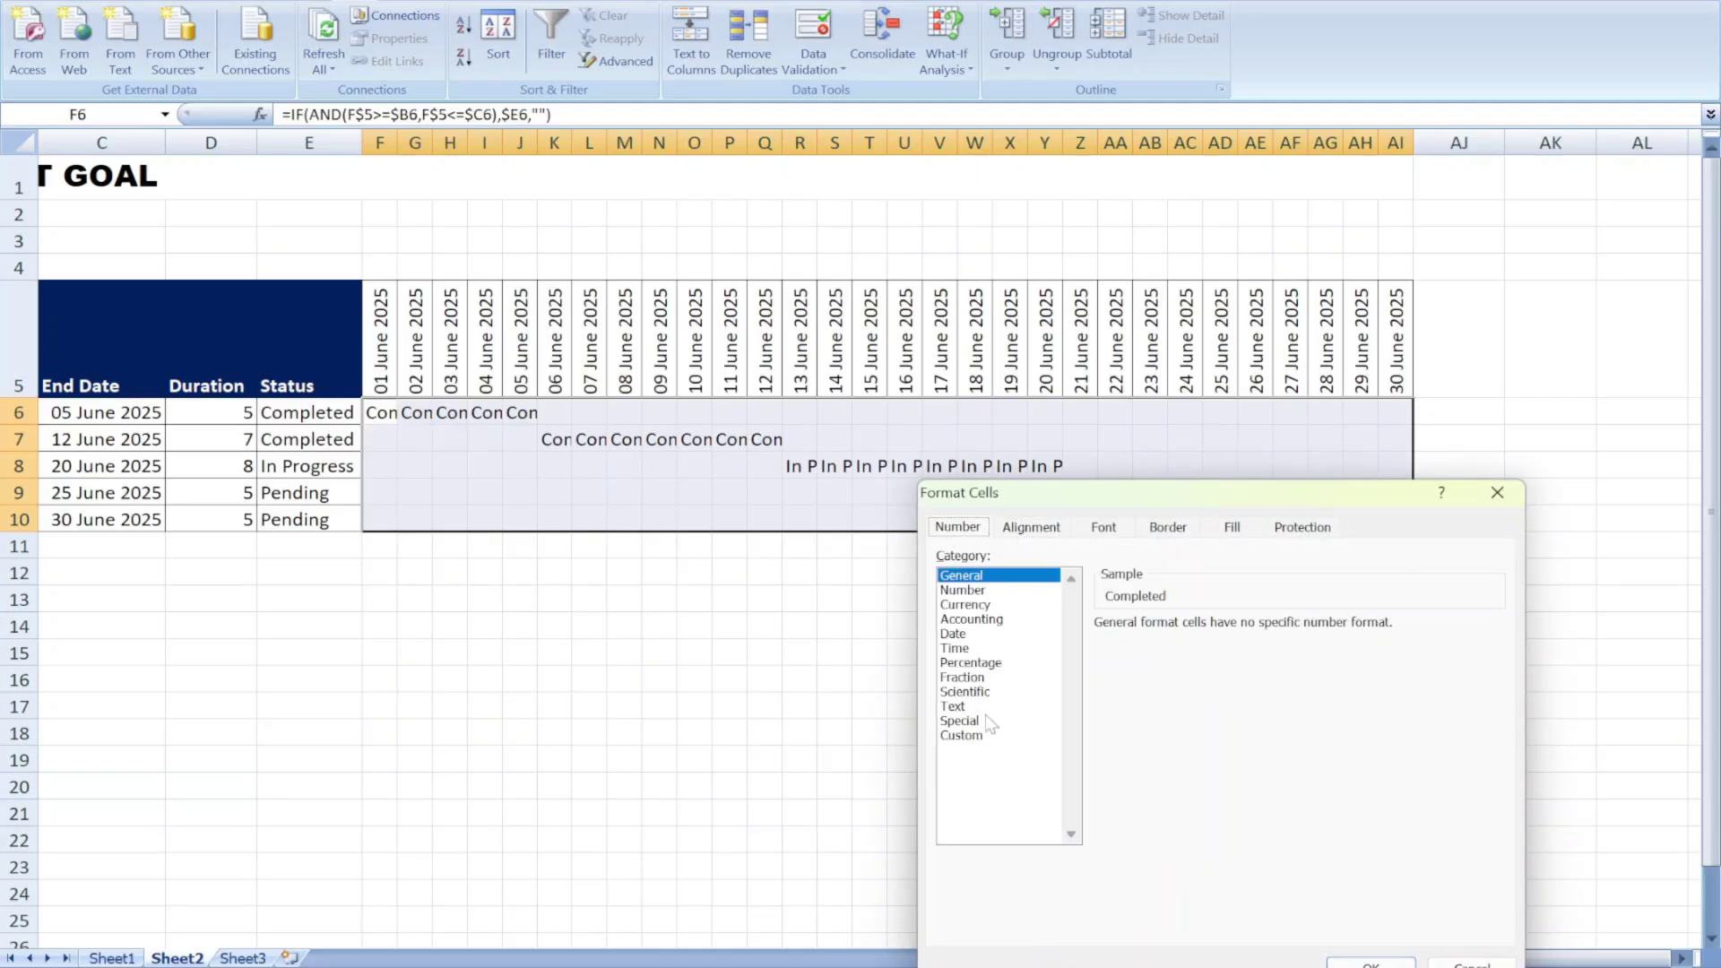
pyautogui.click(961, 735)
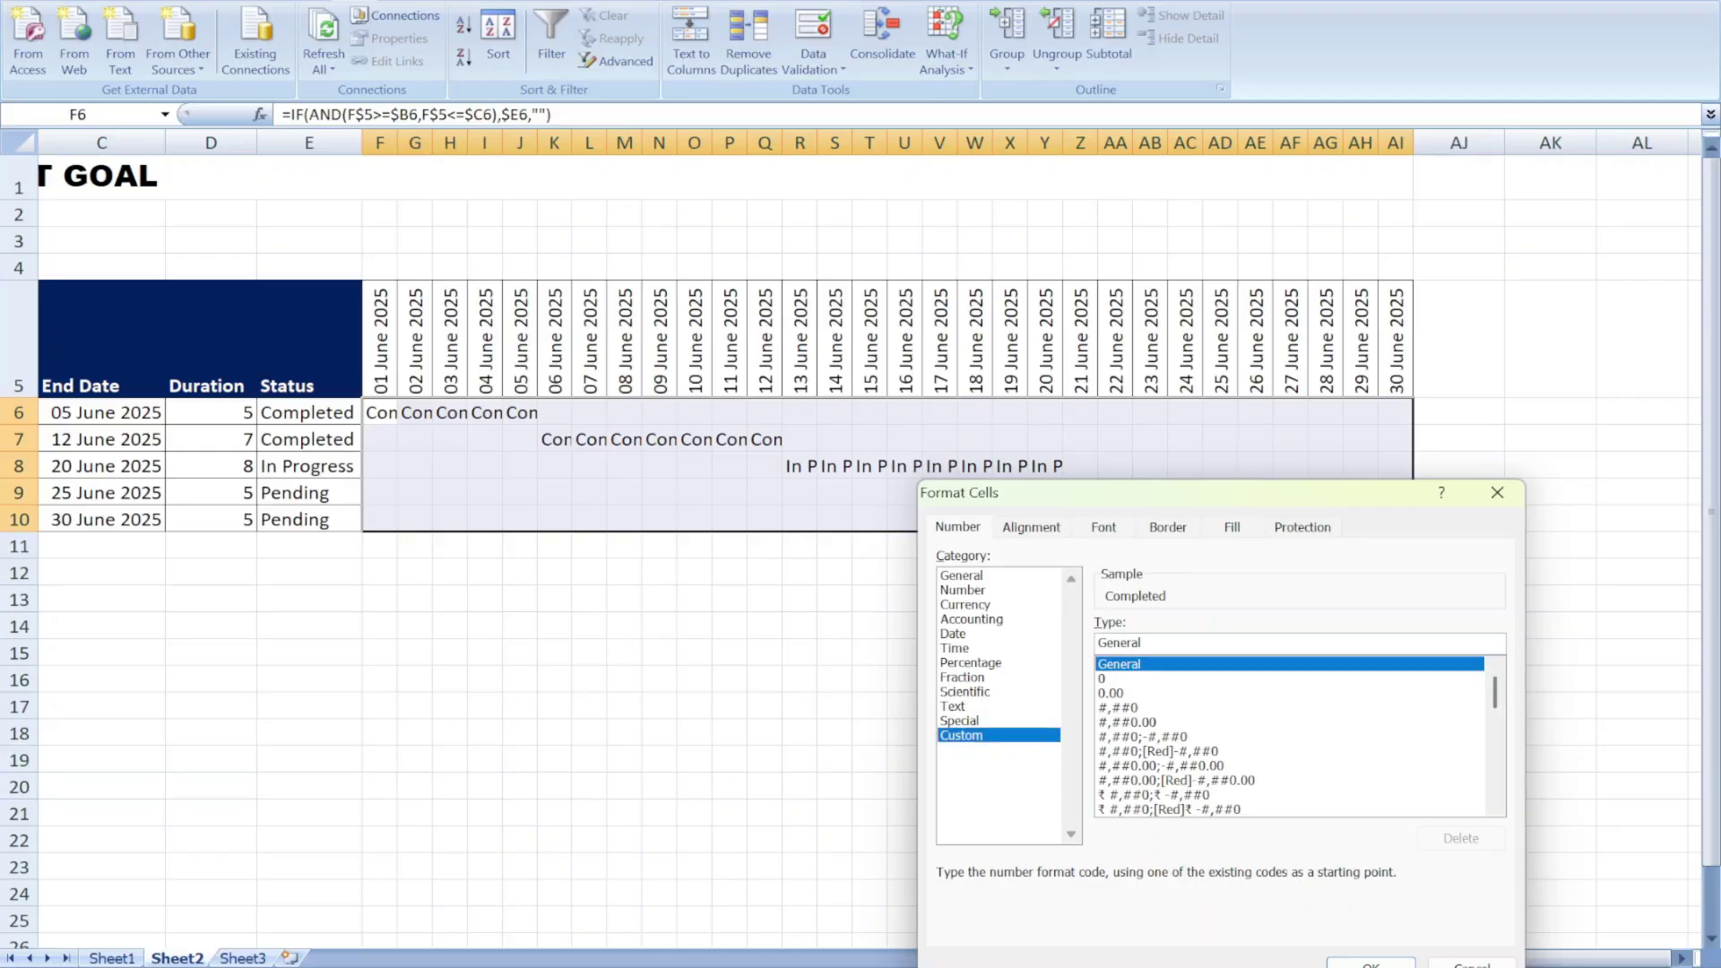
pyautogui.doubleClick(1099, 644)
pyautogui.press('BackSpace')
pyautogui.write(';;;')
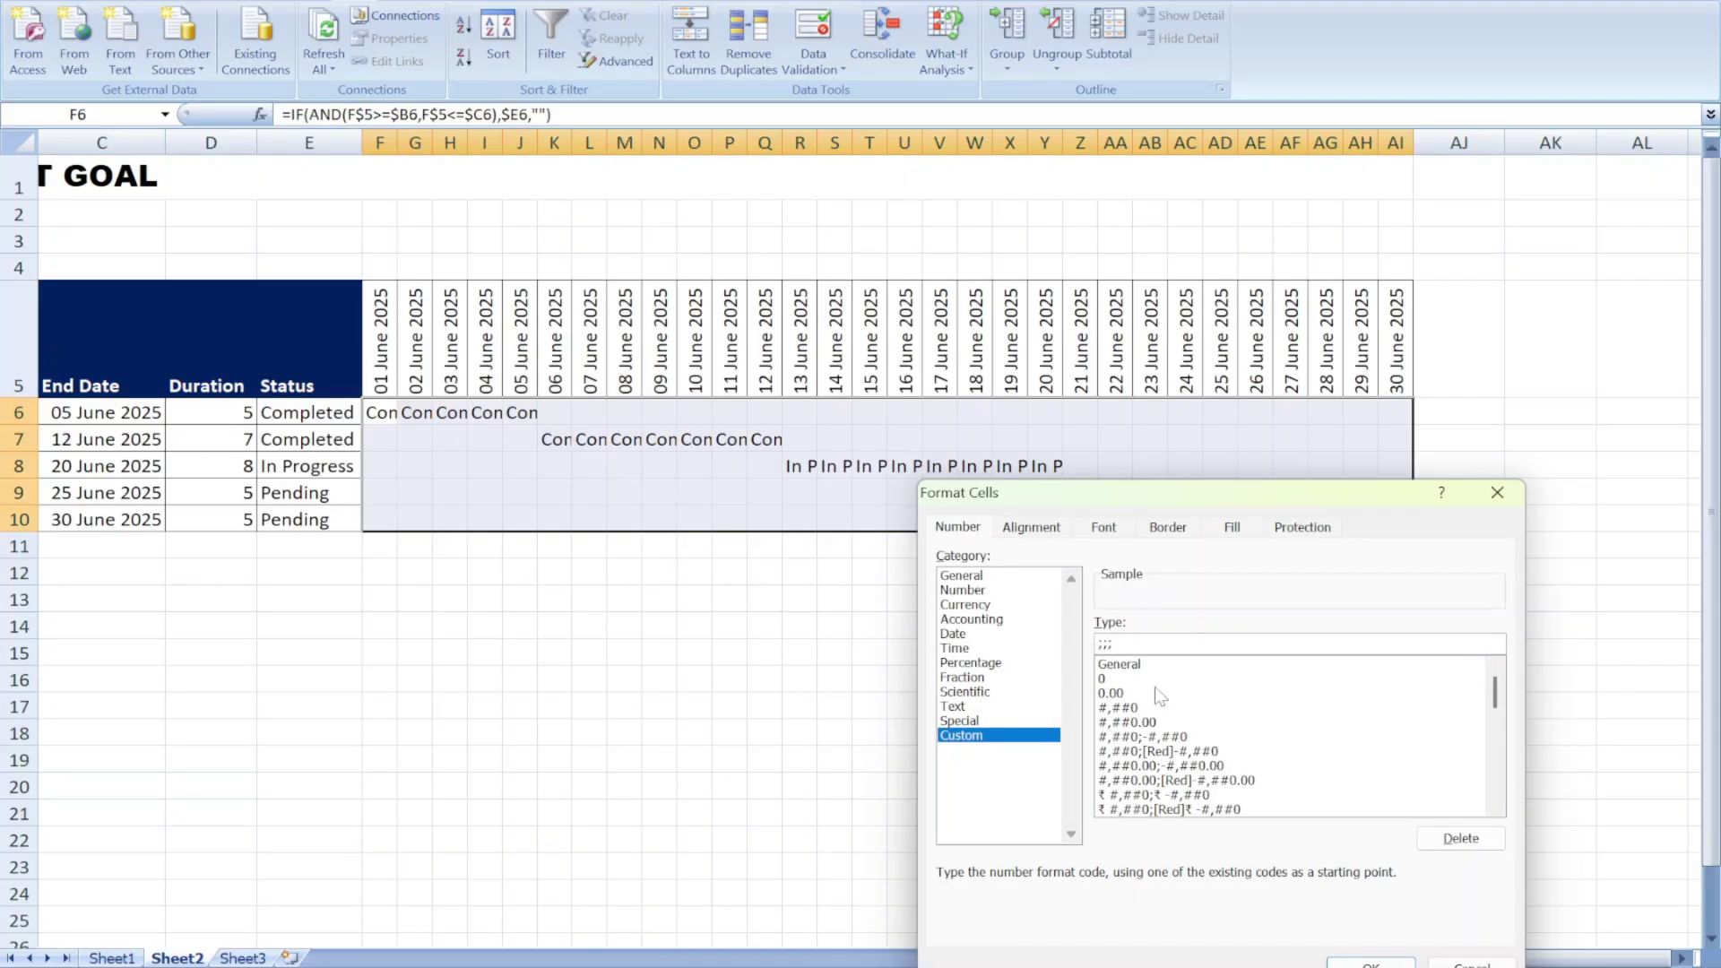
pyautogui.click(1370, 963)
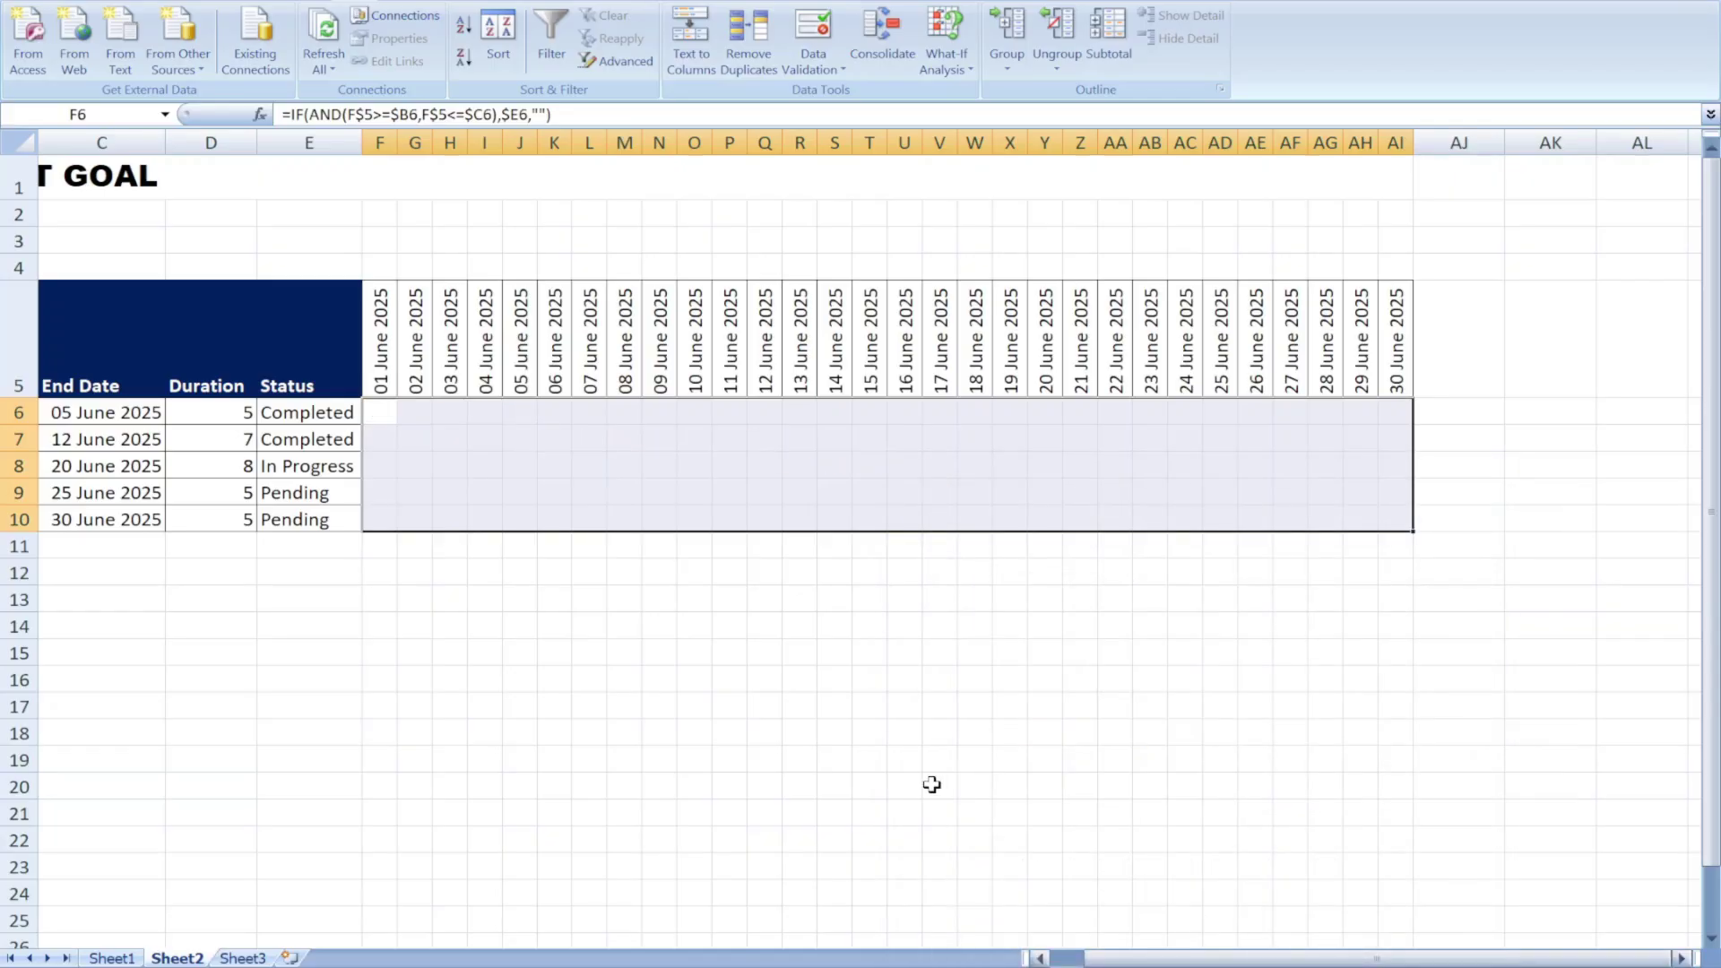
pyautogui.click(800, 678)
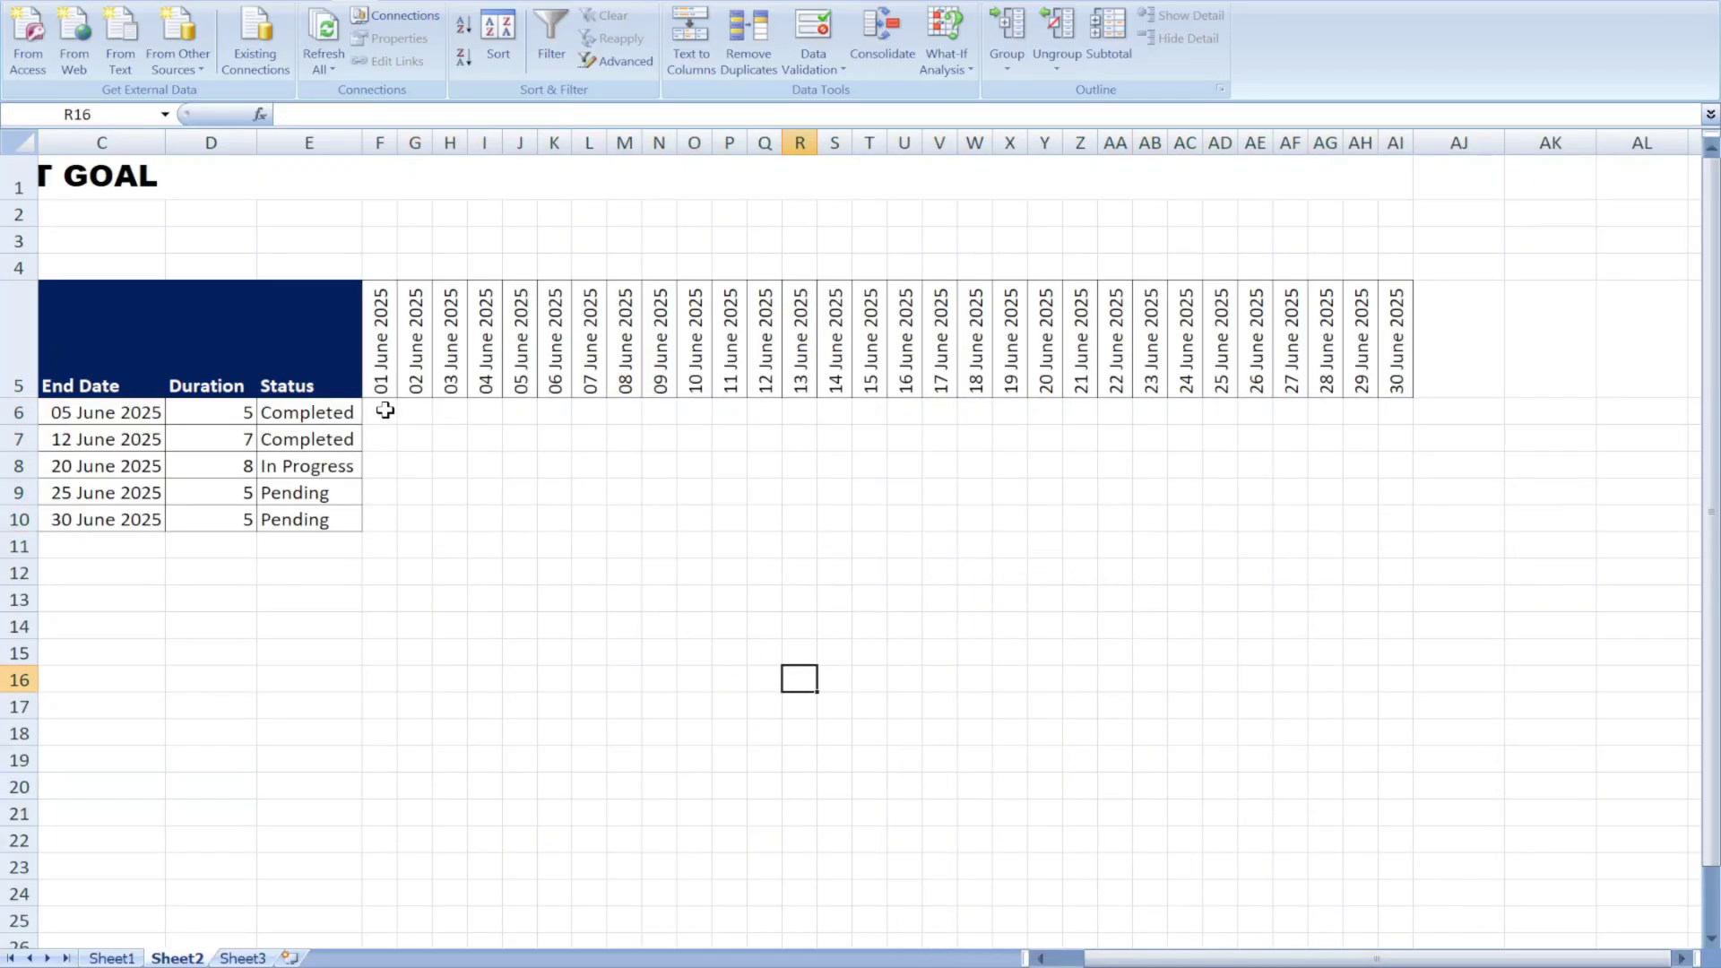
# Create a conditional formatting rule on F6:AI10 for cells whose value is equal to Completed
pyautogui.moveTo(385, 409); pyautogui.dragTo(1392, 524)
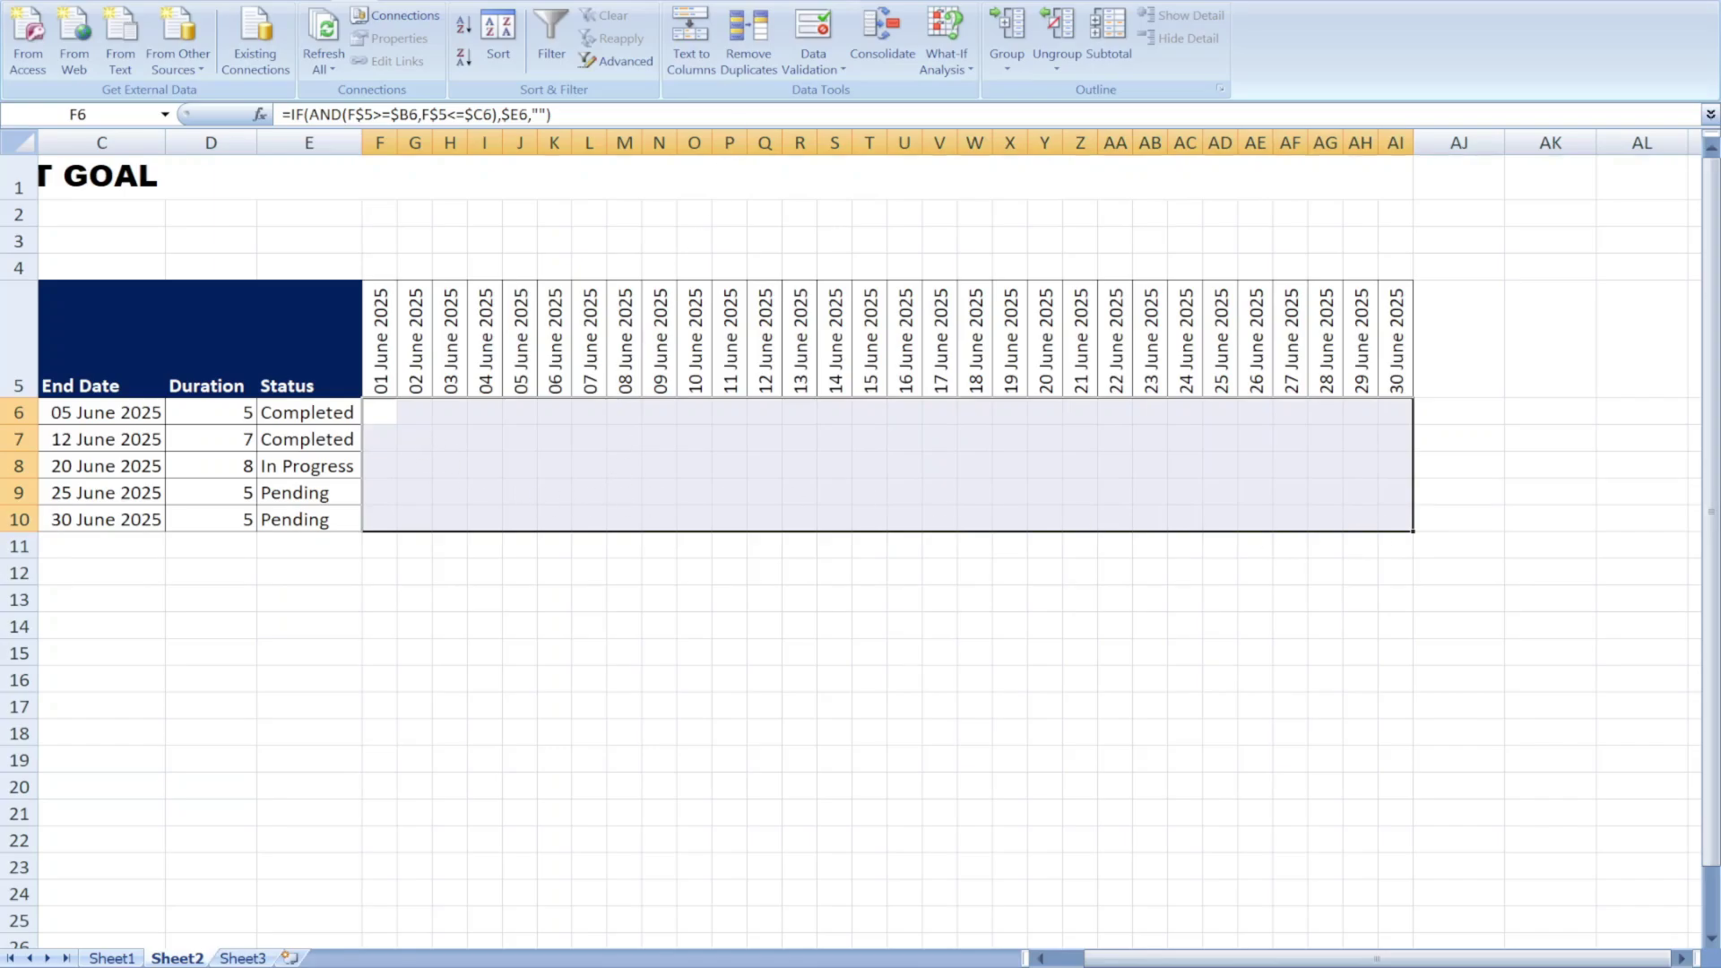
pyautogui.click(106, 3)
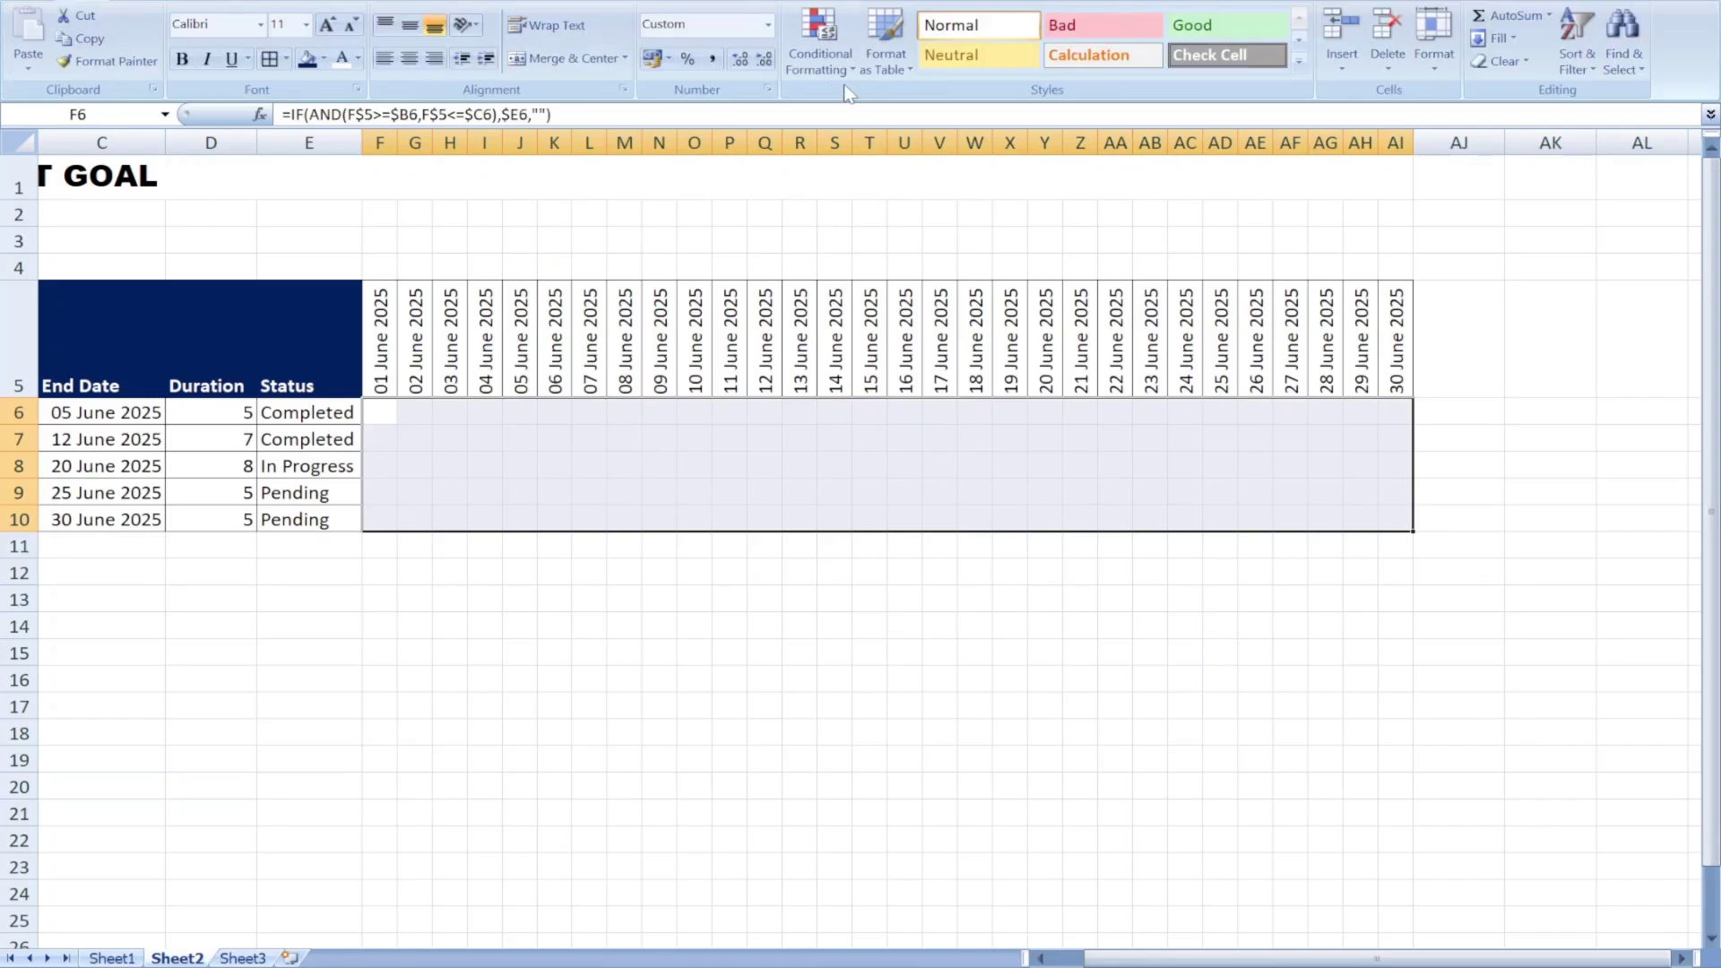
pyautogui.click(815, 70)
pyautogui.click(847, 334)
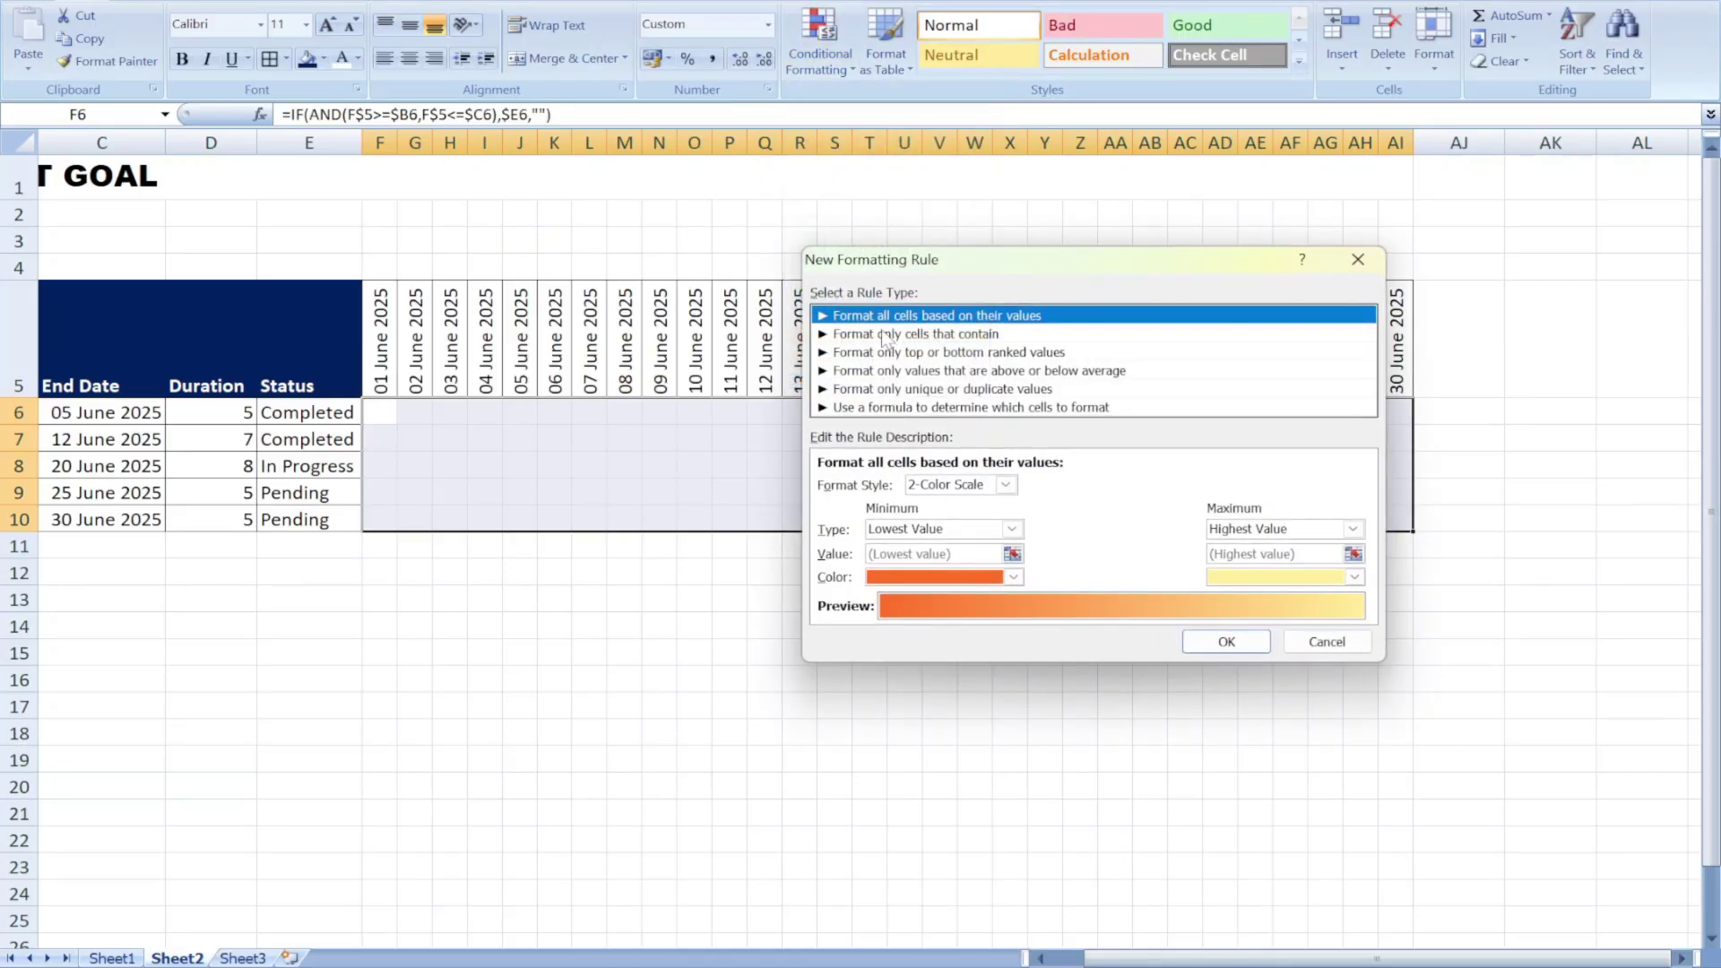
pyautogui.click(885, 335)
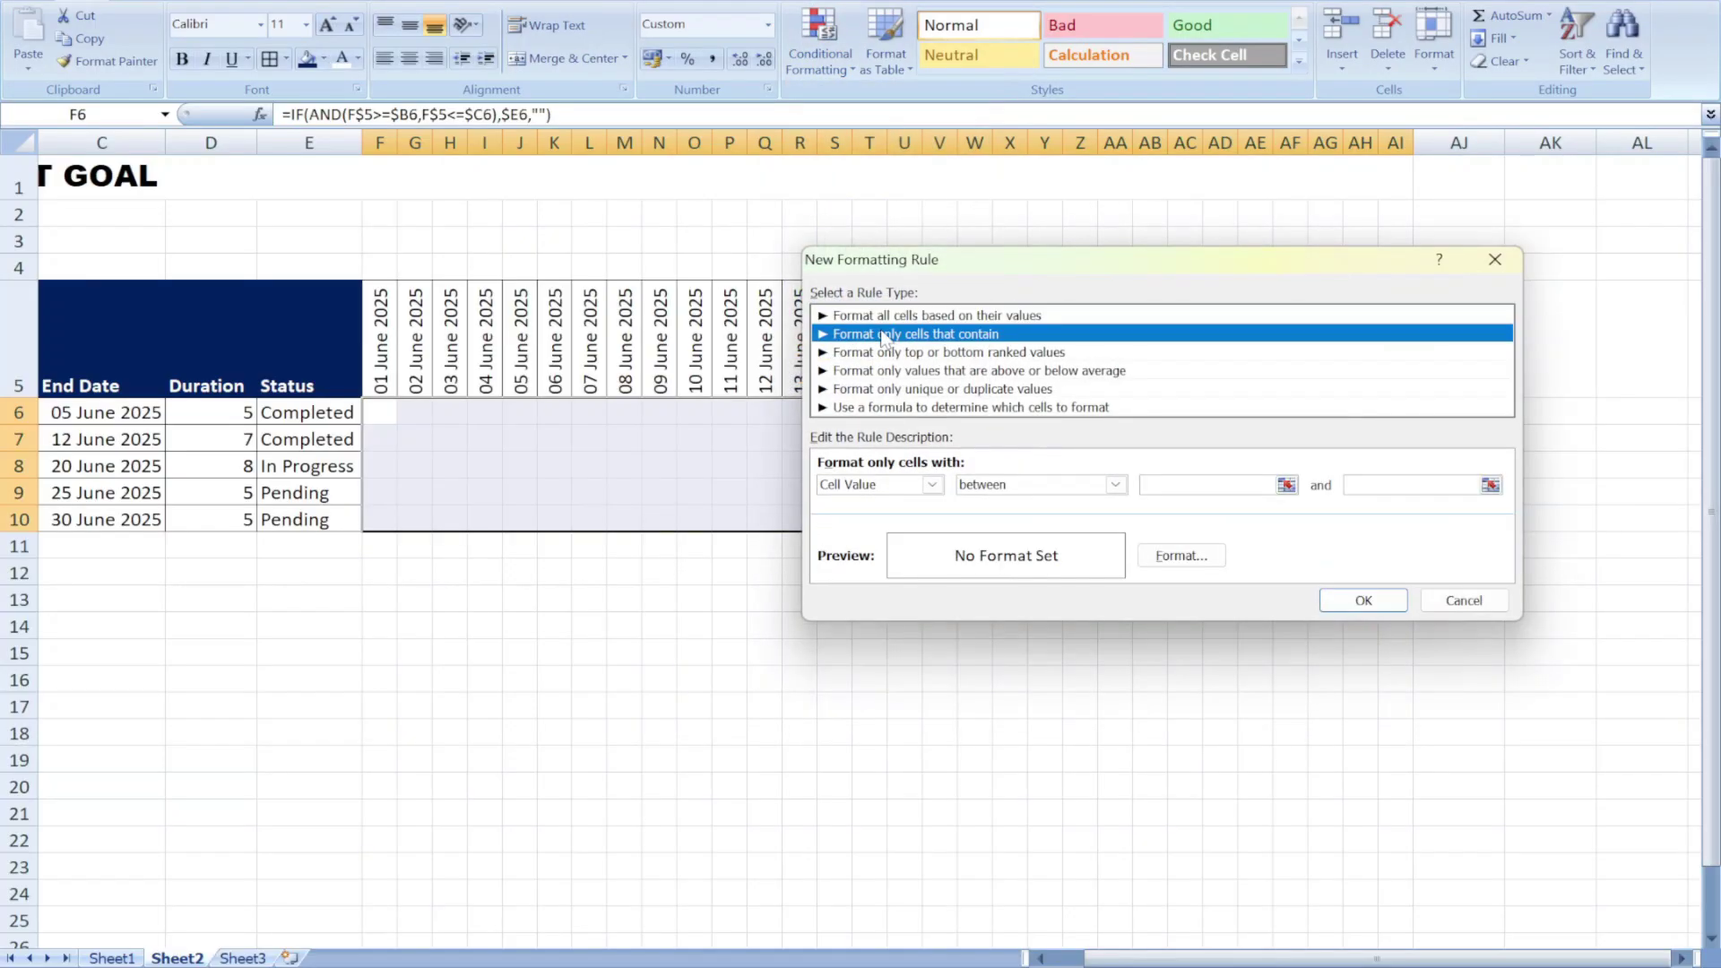
pyautogui.click(1117, 485)
pyautogui.click(1022, 542)
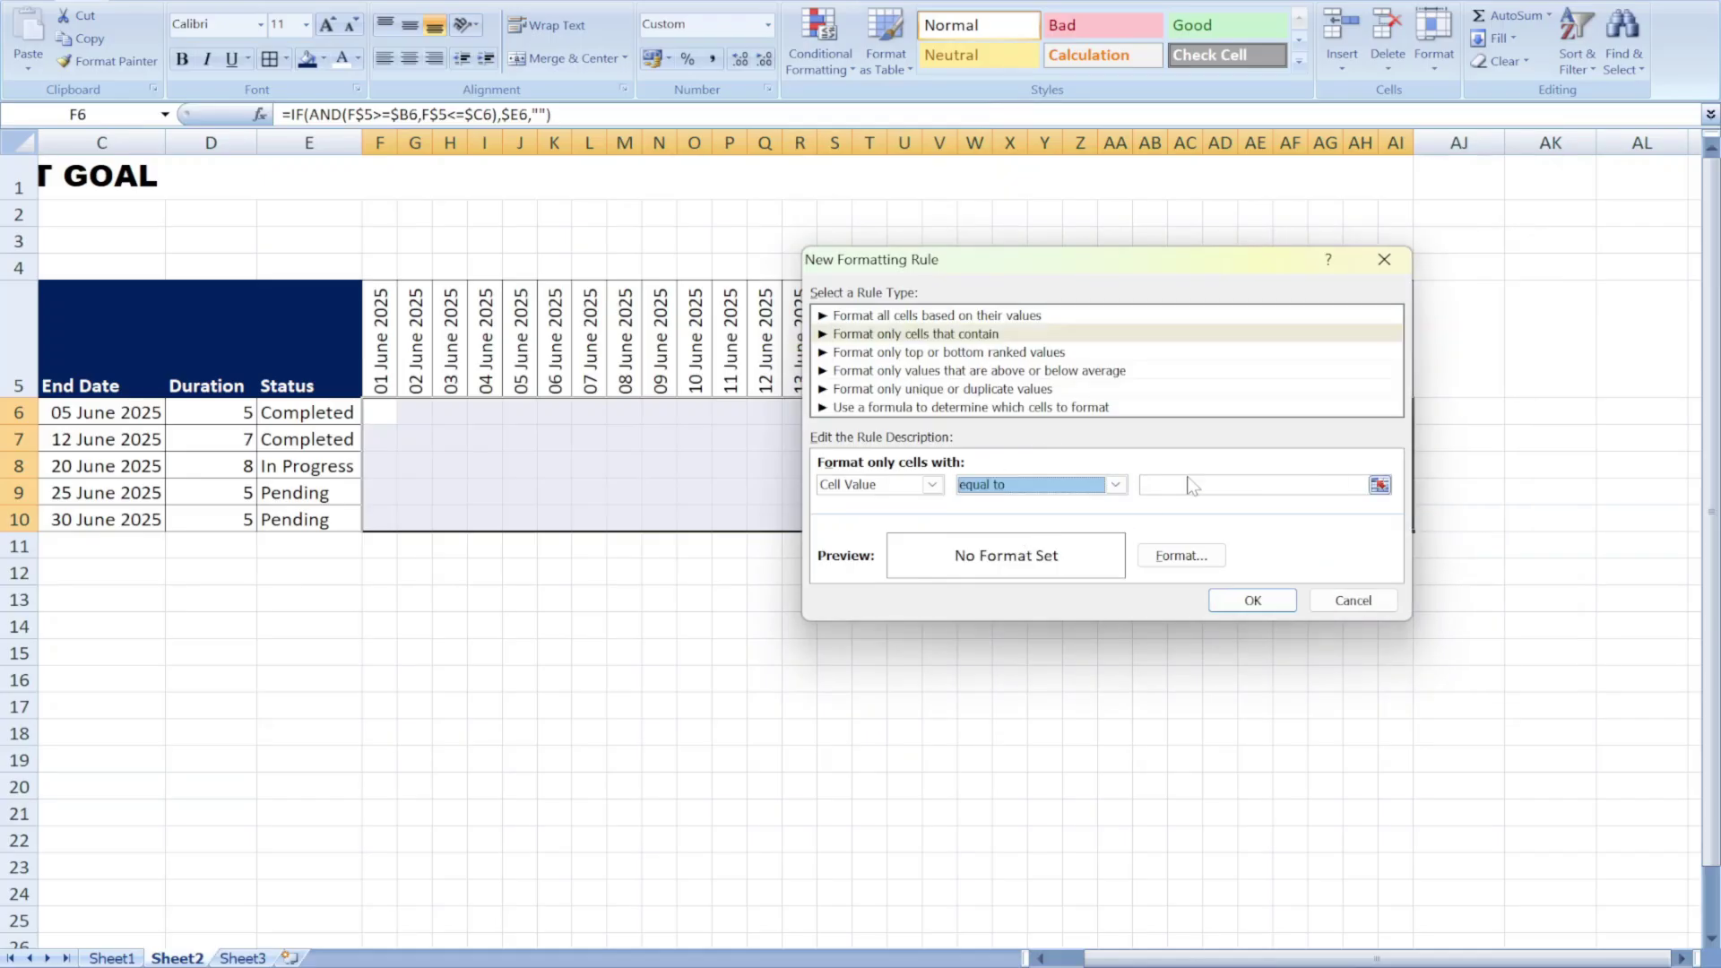
pyautogui.click(1193, 487)
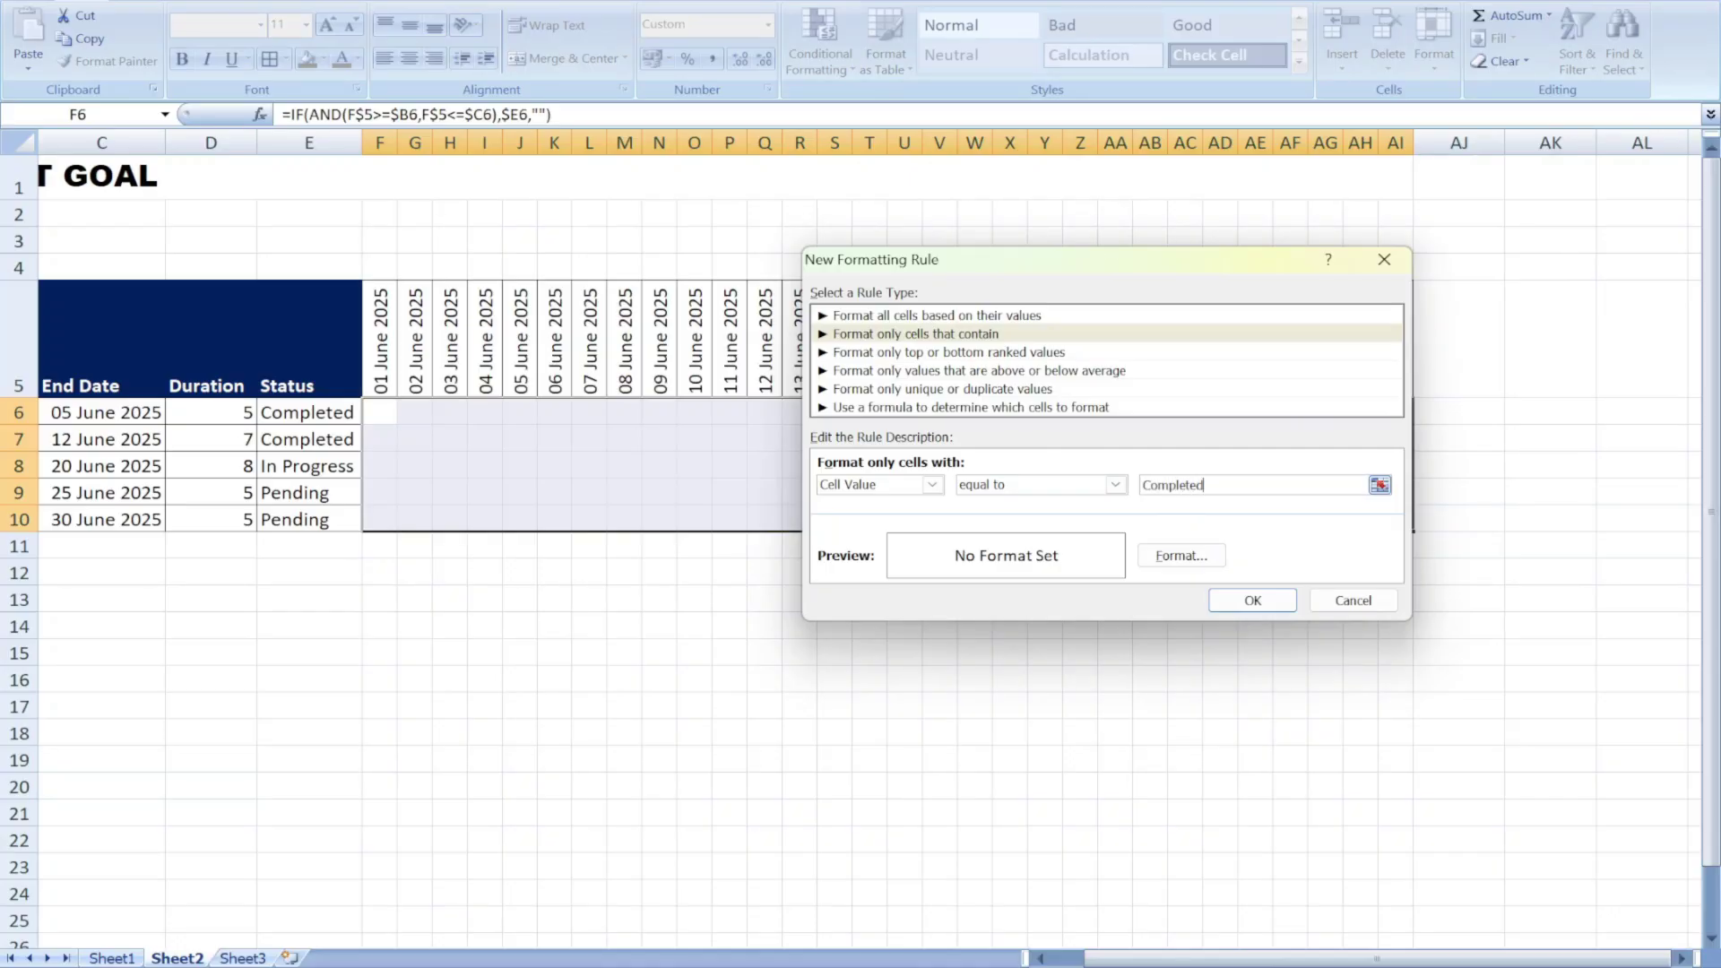
# Give the Completed rule a green background fill and apply it to the timeline
pyautogui.click(1181, 556)
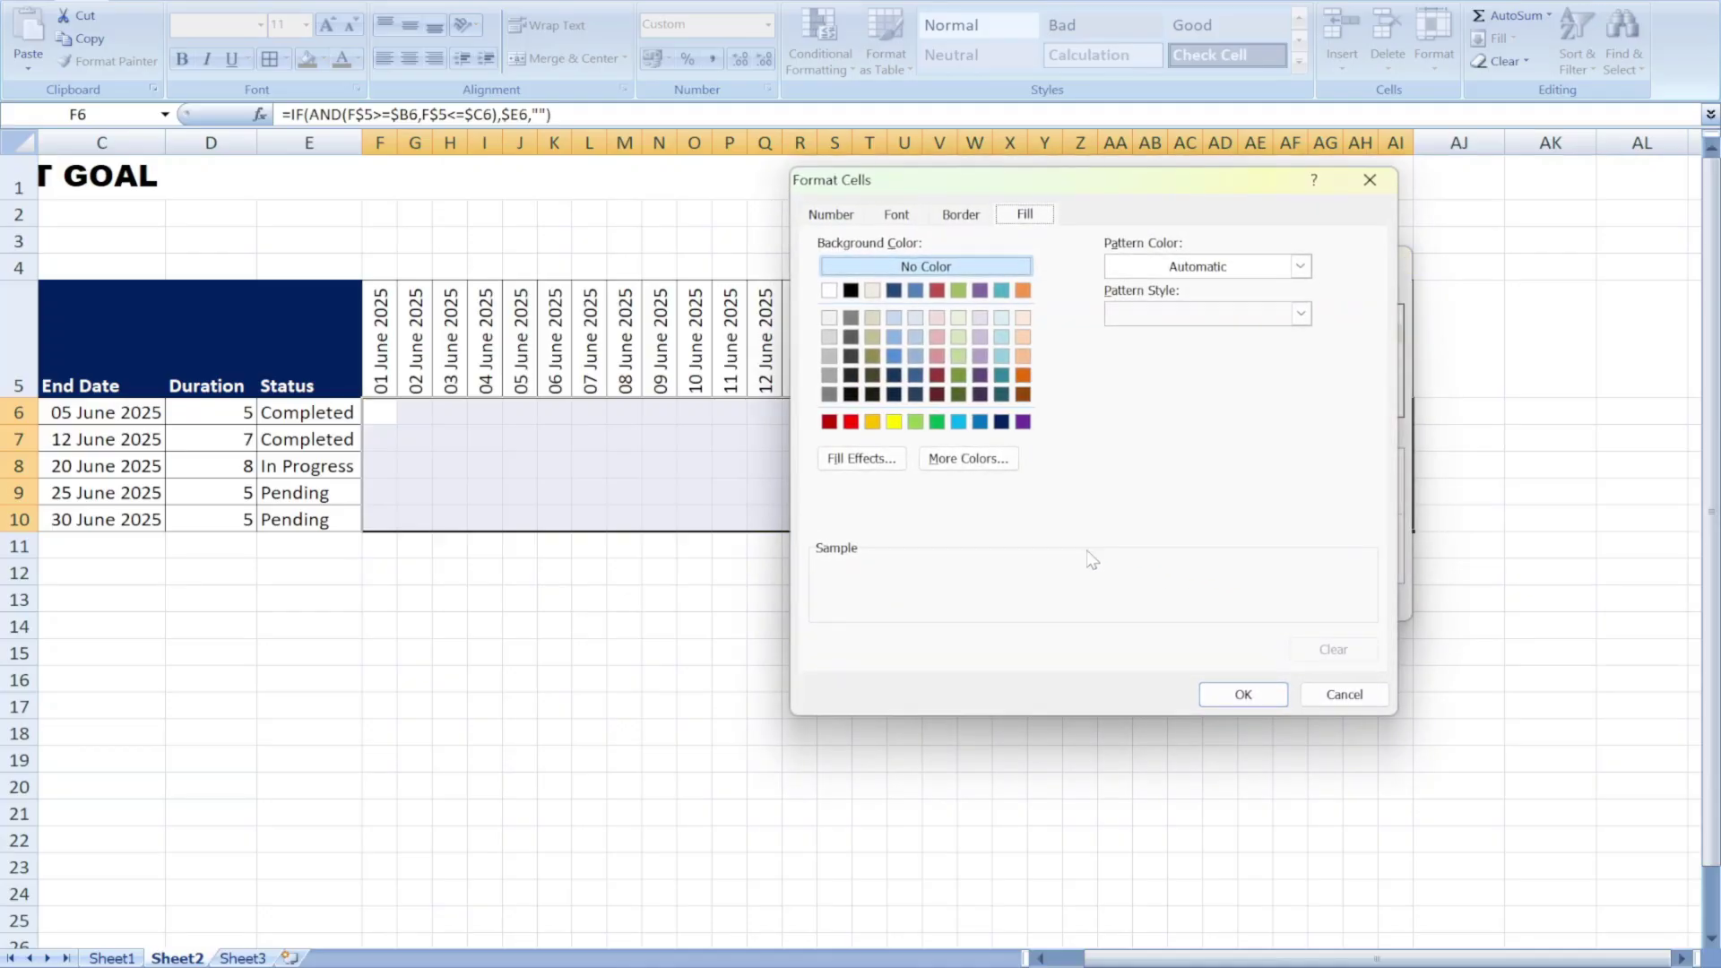
pyautogui.click(936, 422)
pyautogui.click(1250, 696)
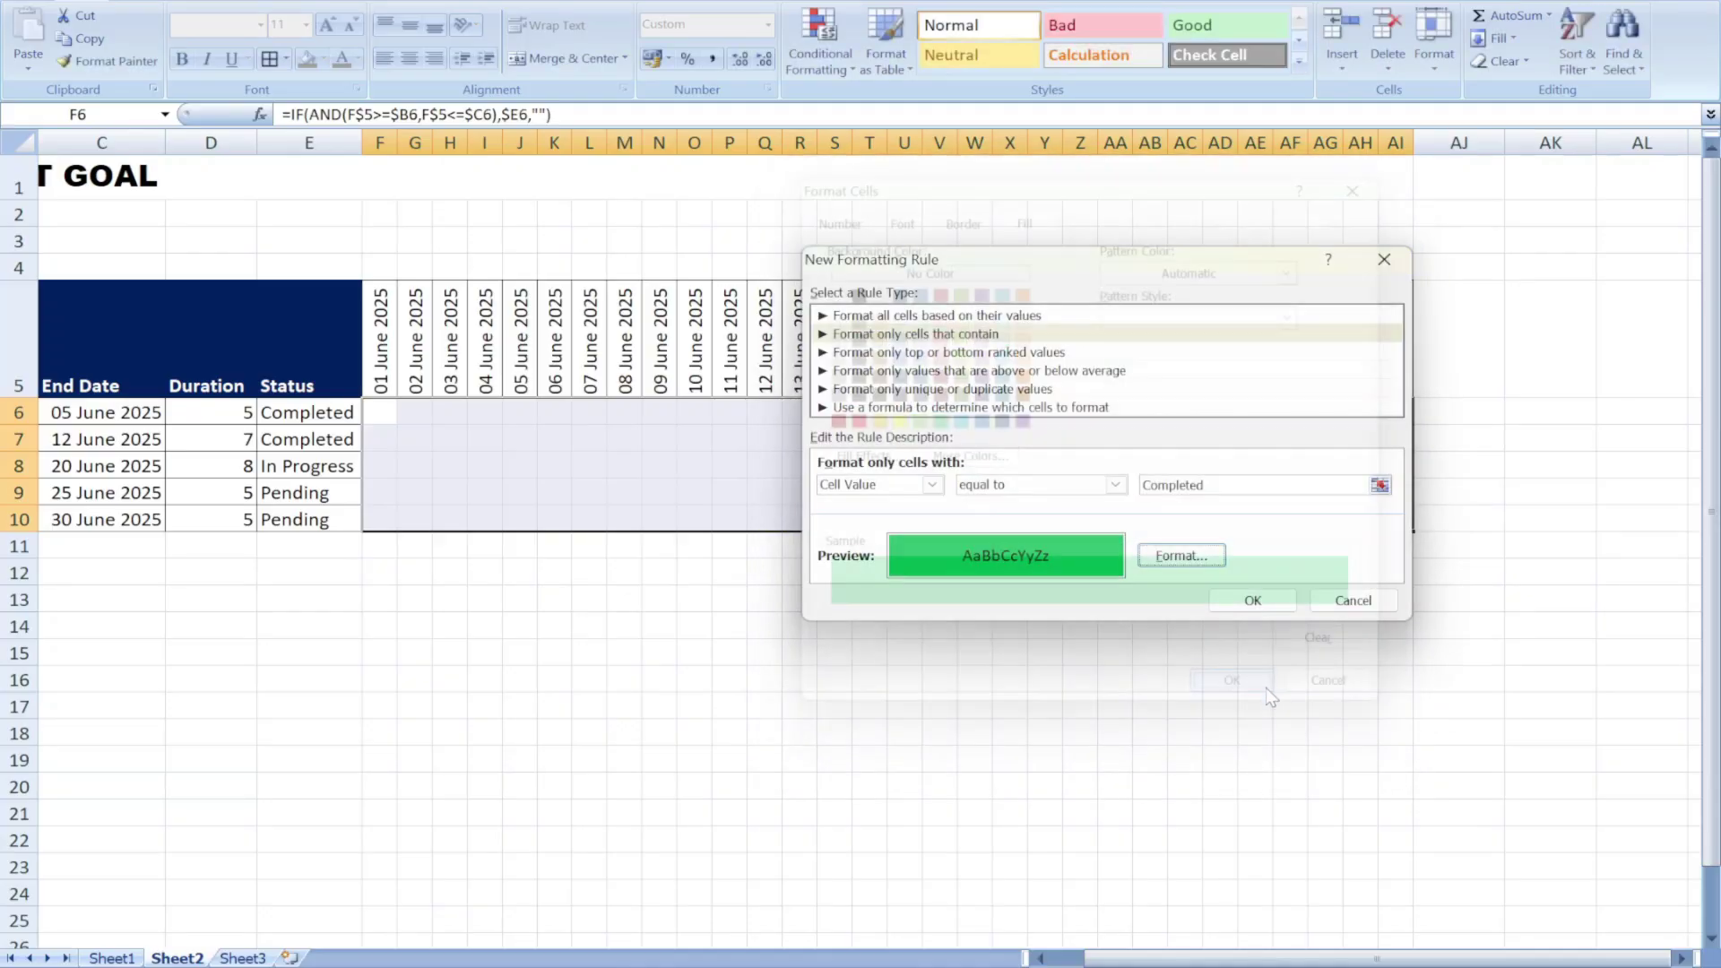
pyautogui.click(1251, 600)
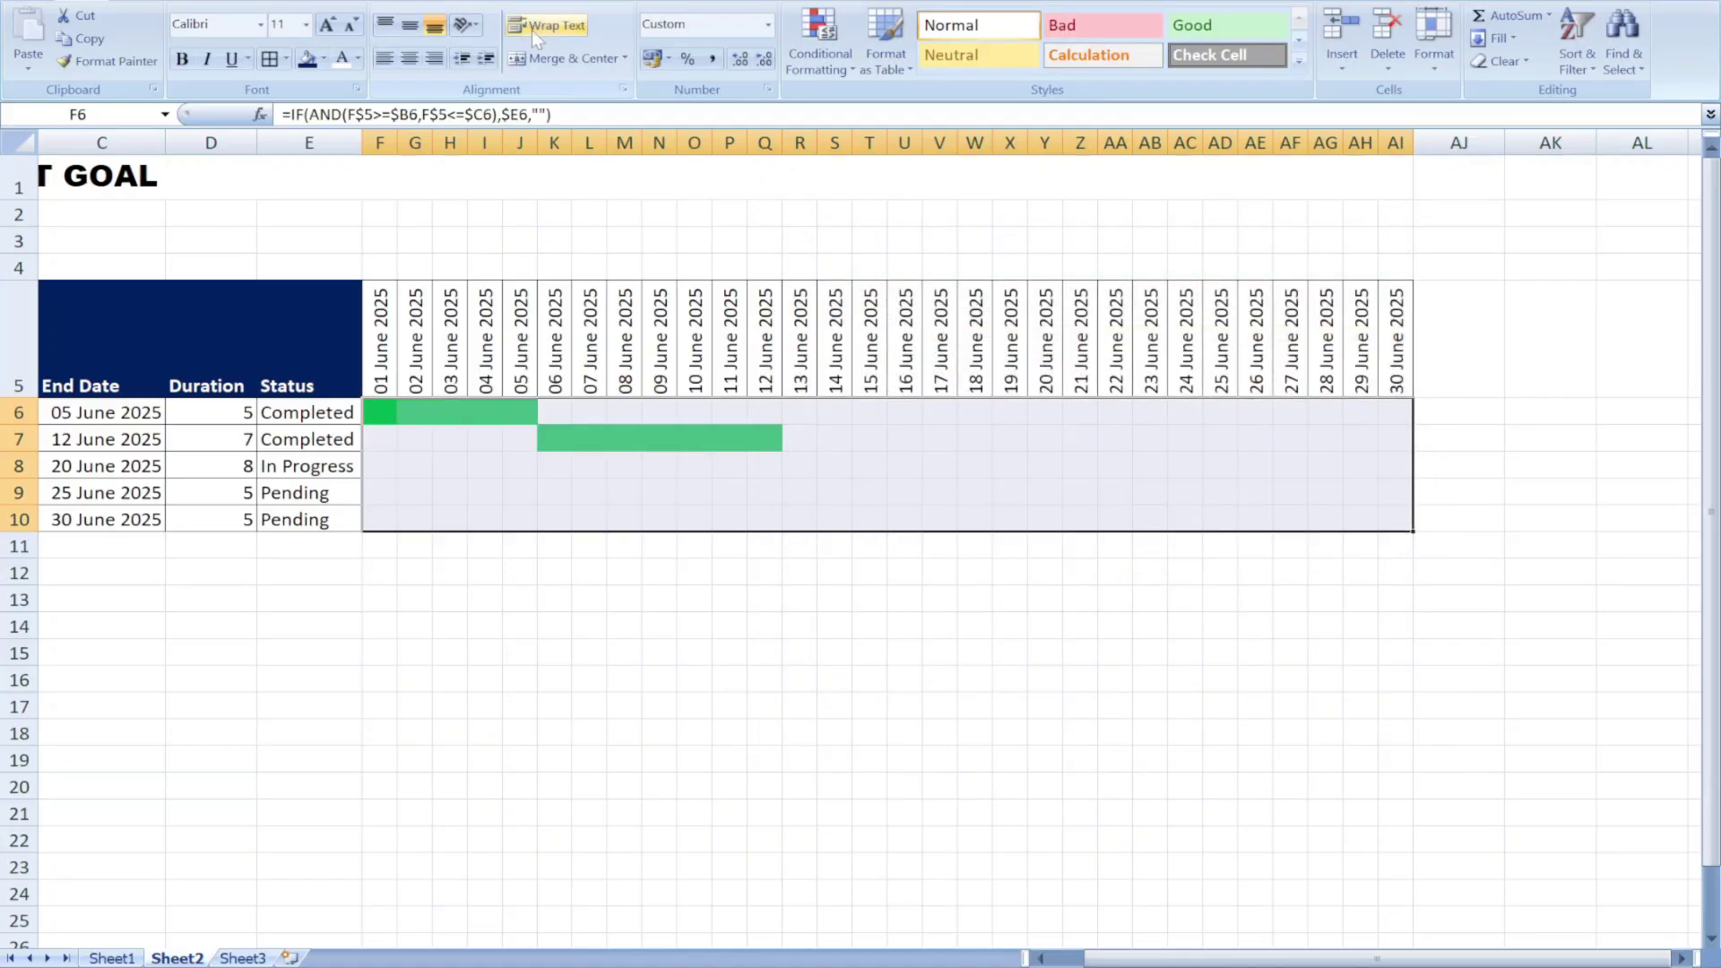
# Create a conditional formatting rule on F6:AI10 for cells whose value is equal to In Progress
pyautogui.click(804, 68)
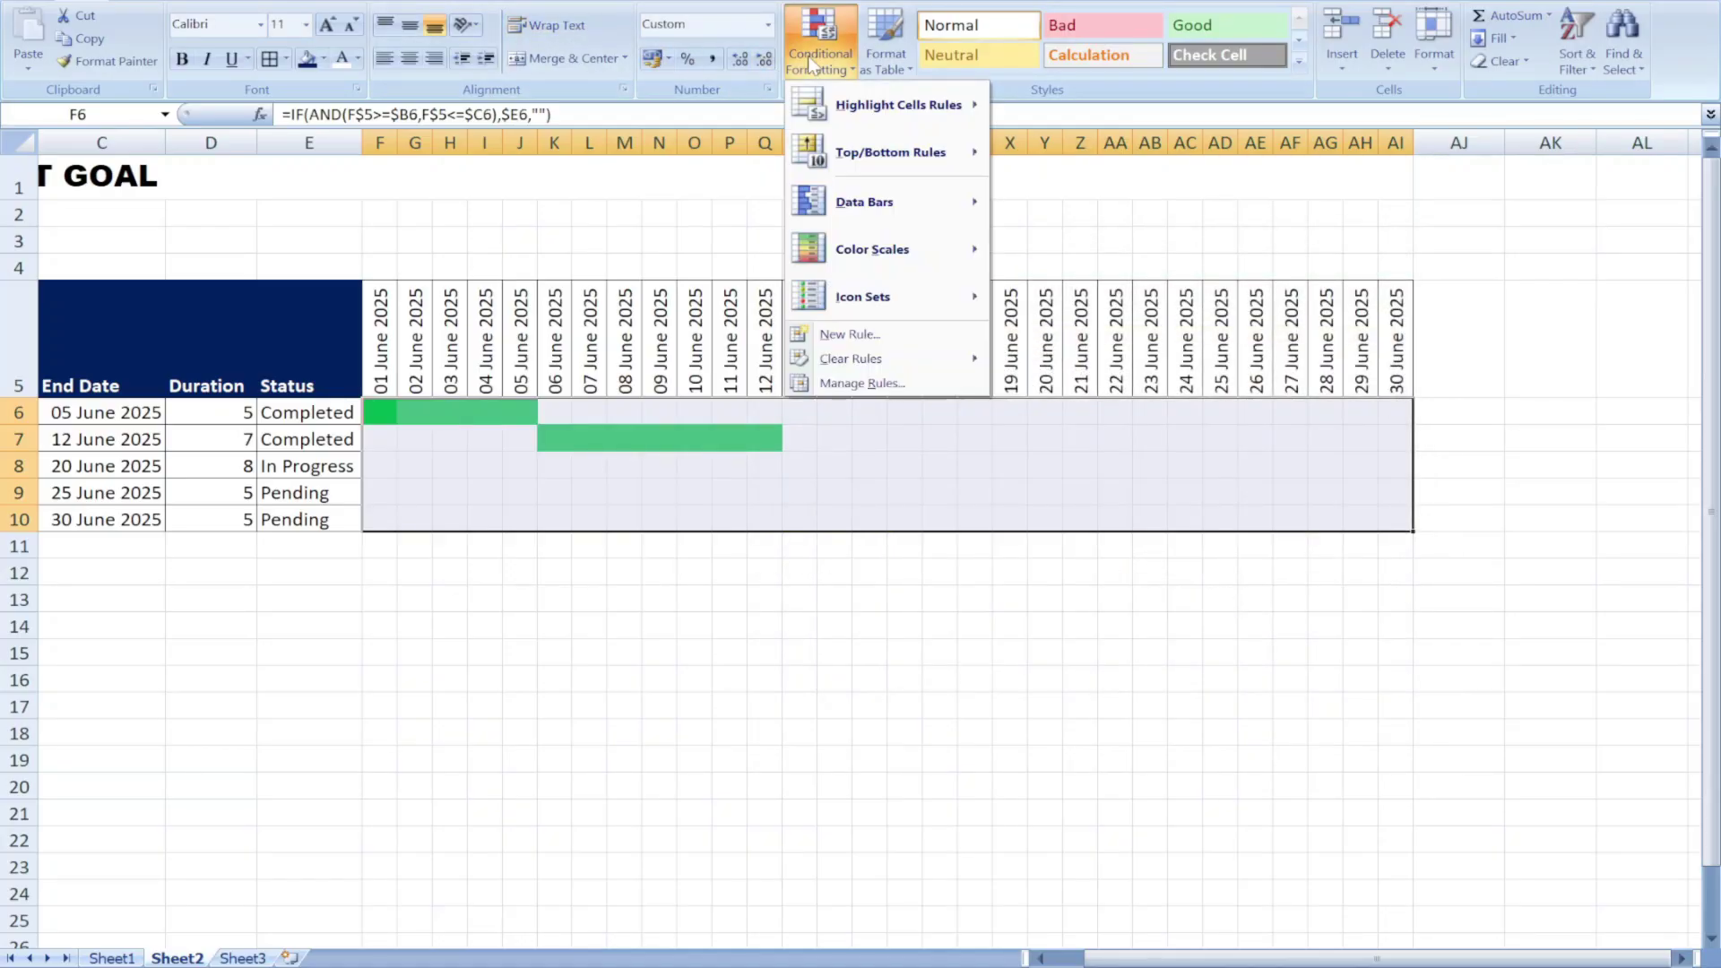
pyautogui.click(874, 334)
pyautogui.click(924, 315)
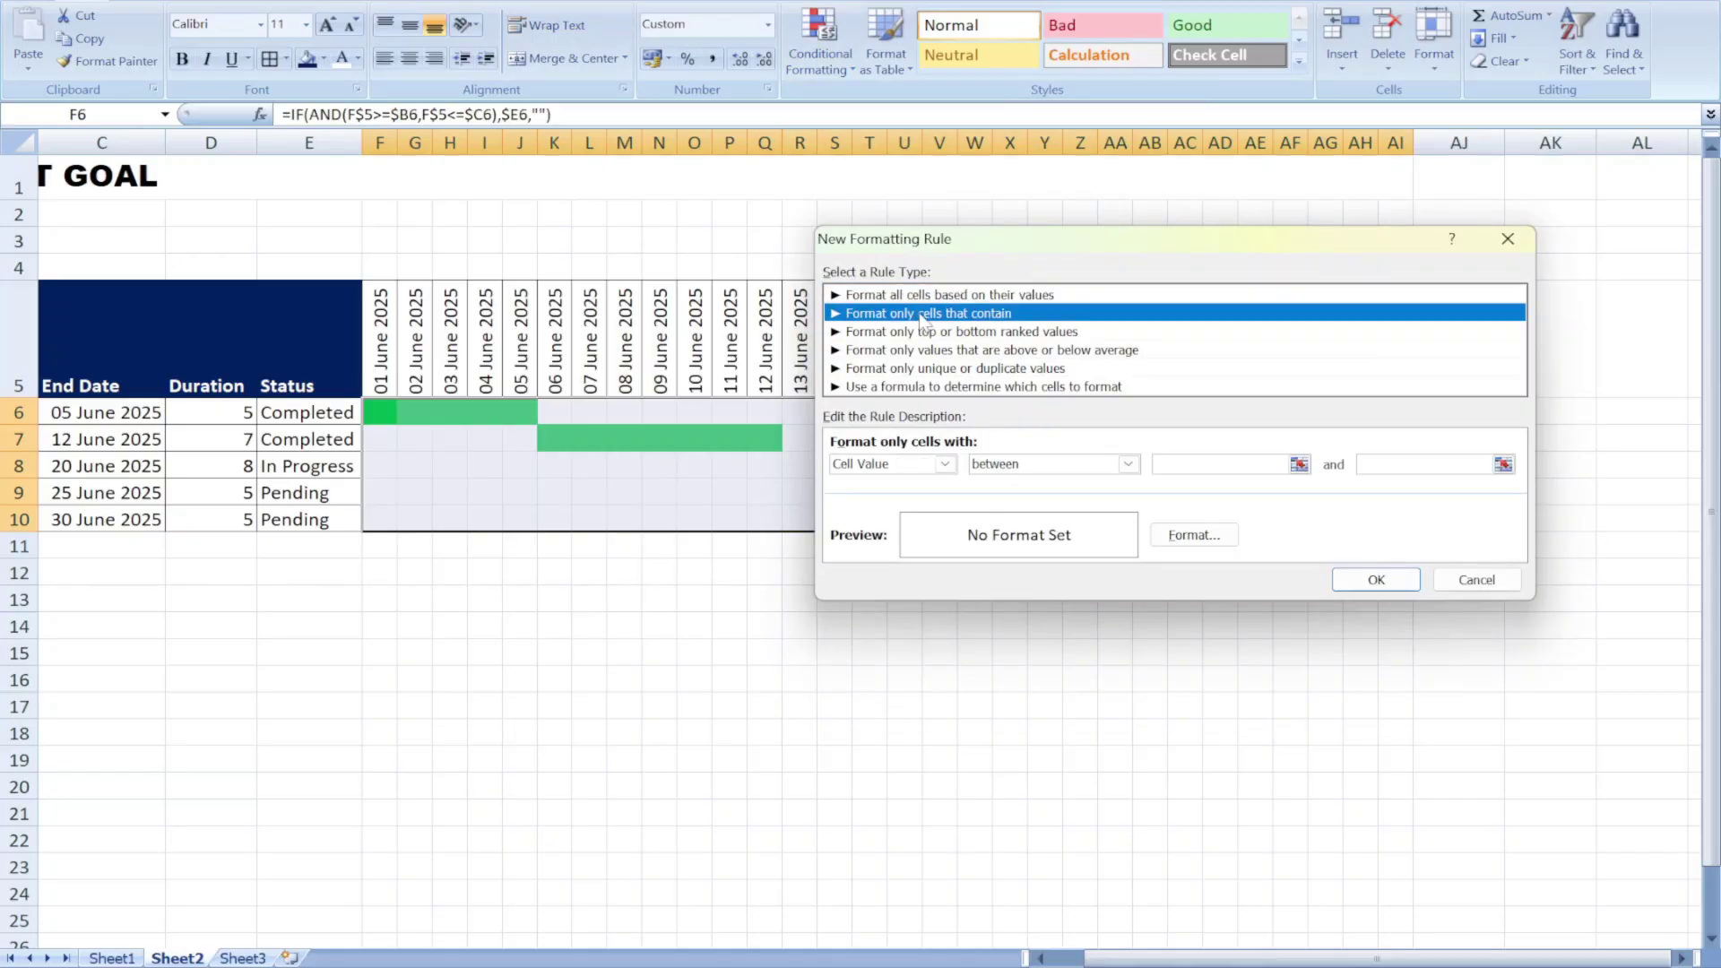
pyautogui.click(1043, 464)
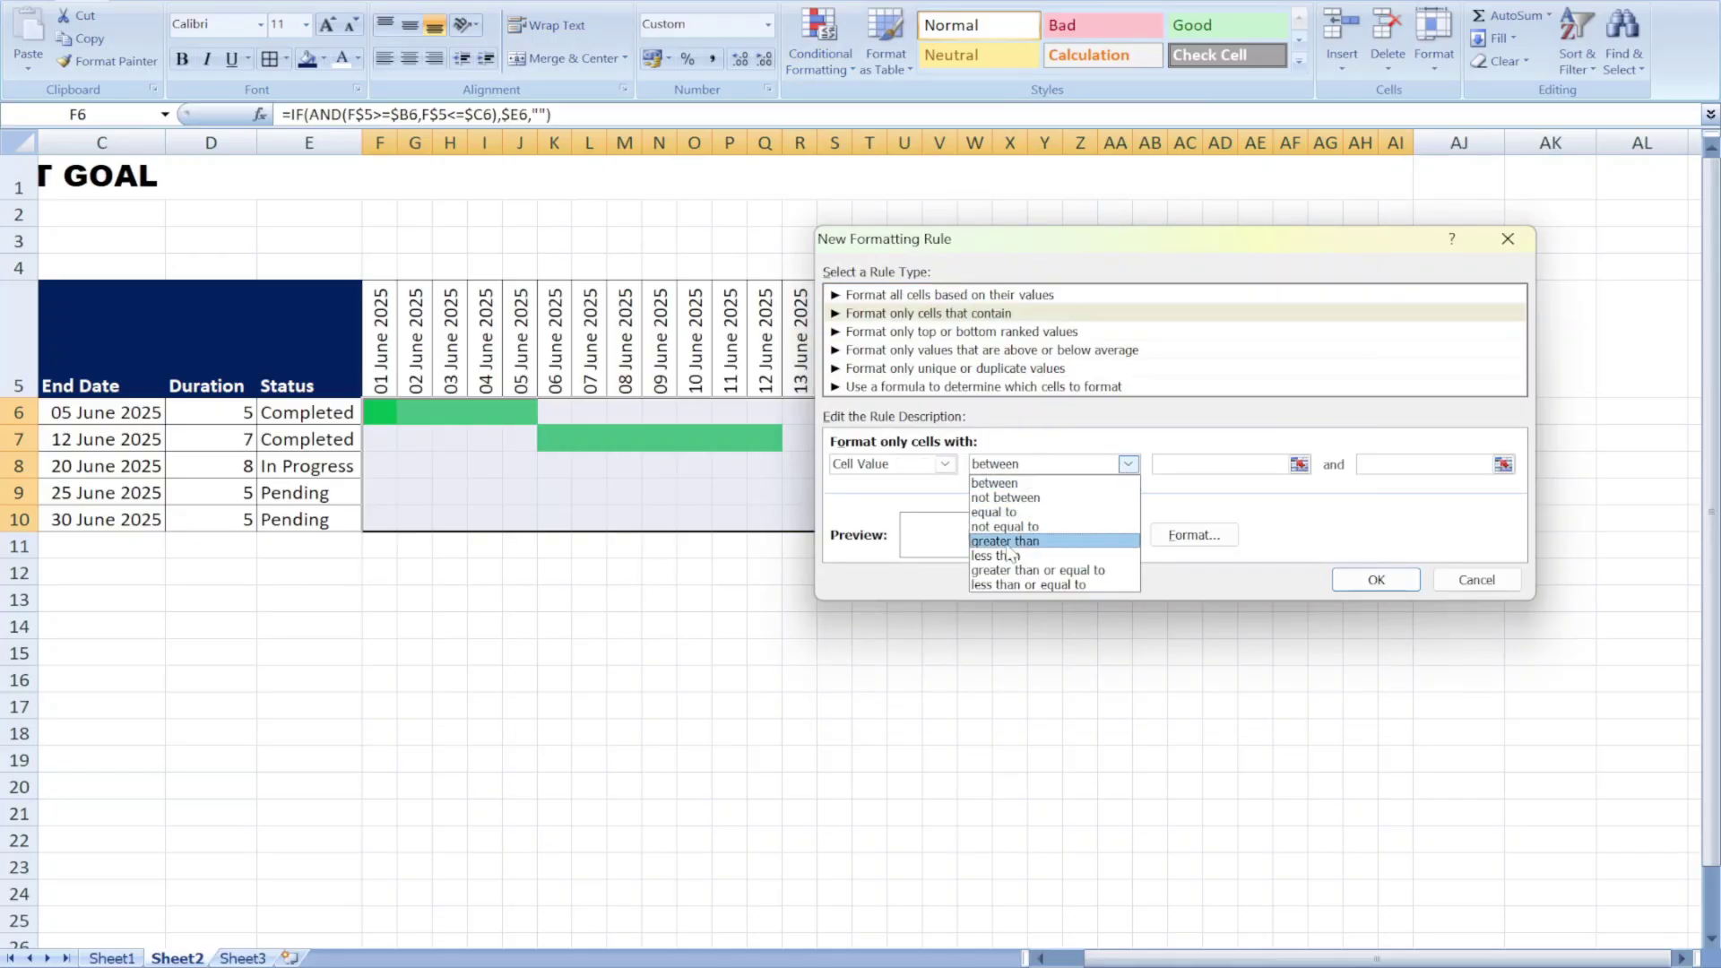
pyautogui.click(1002, 514)
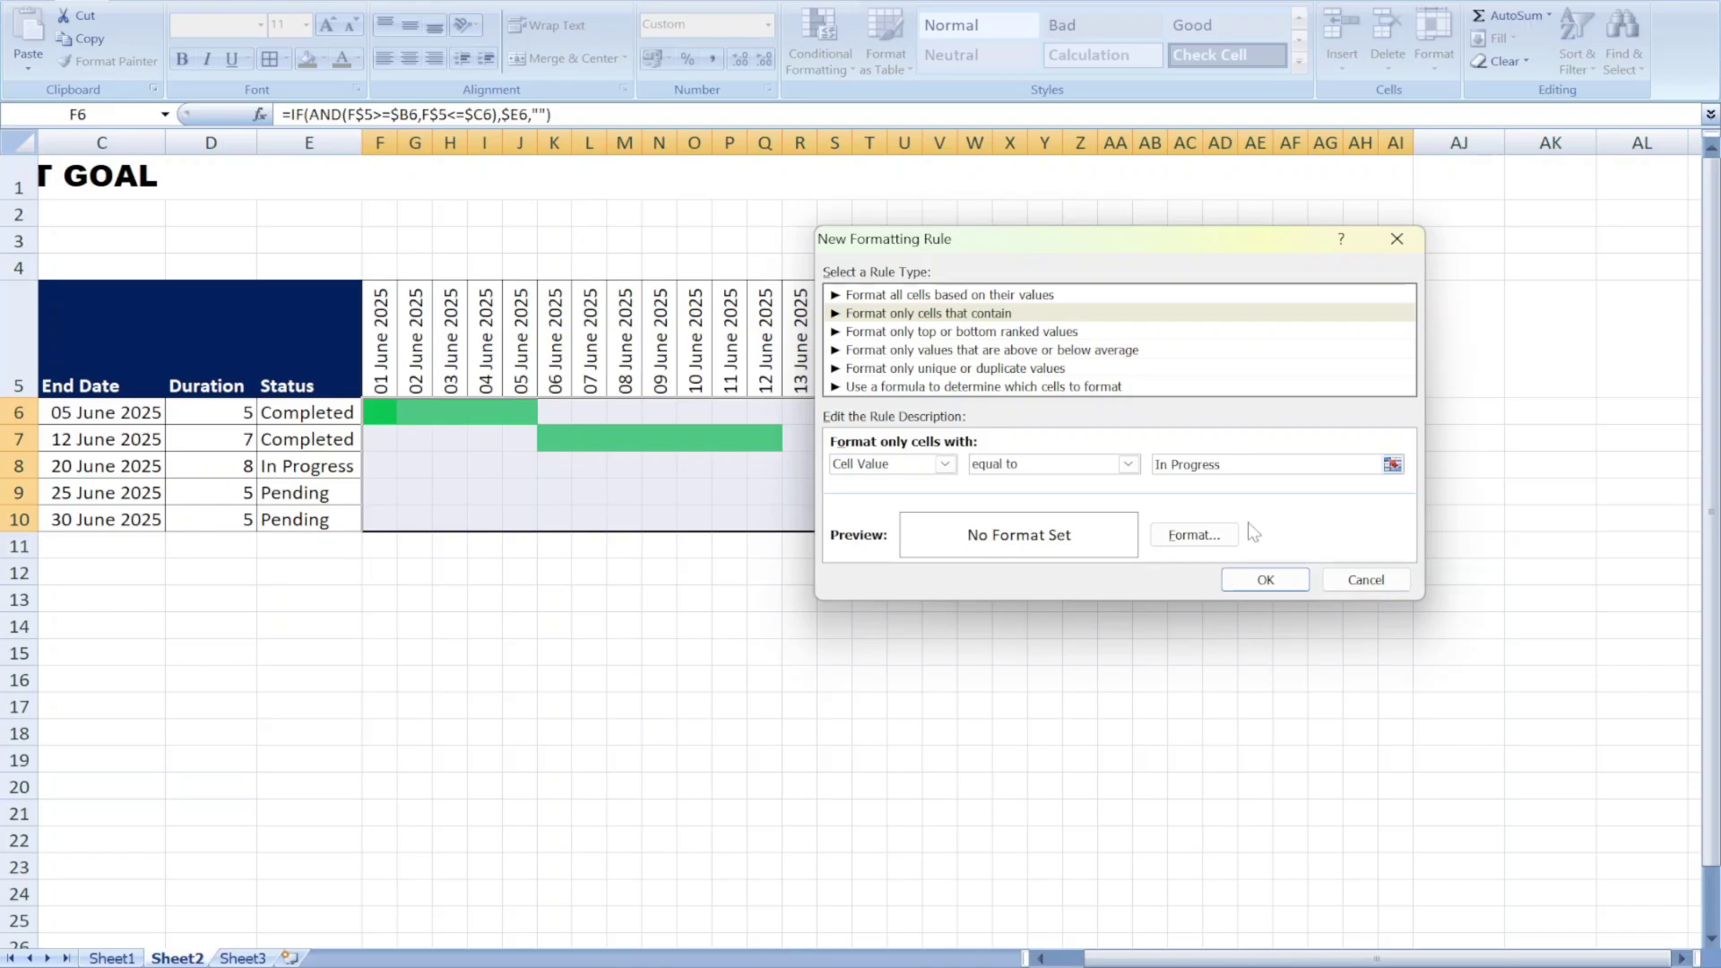
# Give the In Progress rule an orange background fill and apply it to the timeline
pyautogui.click(1206, 535)
pyautogui.click(885, 400)
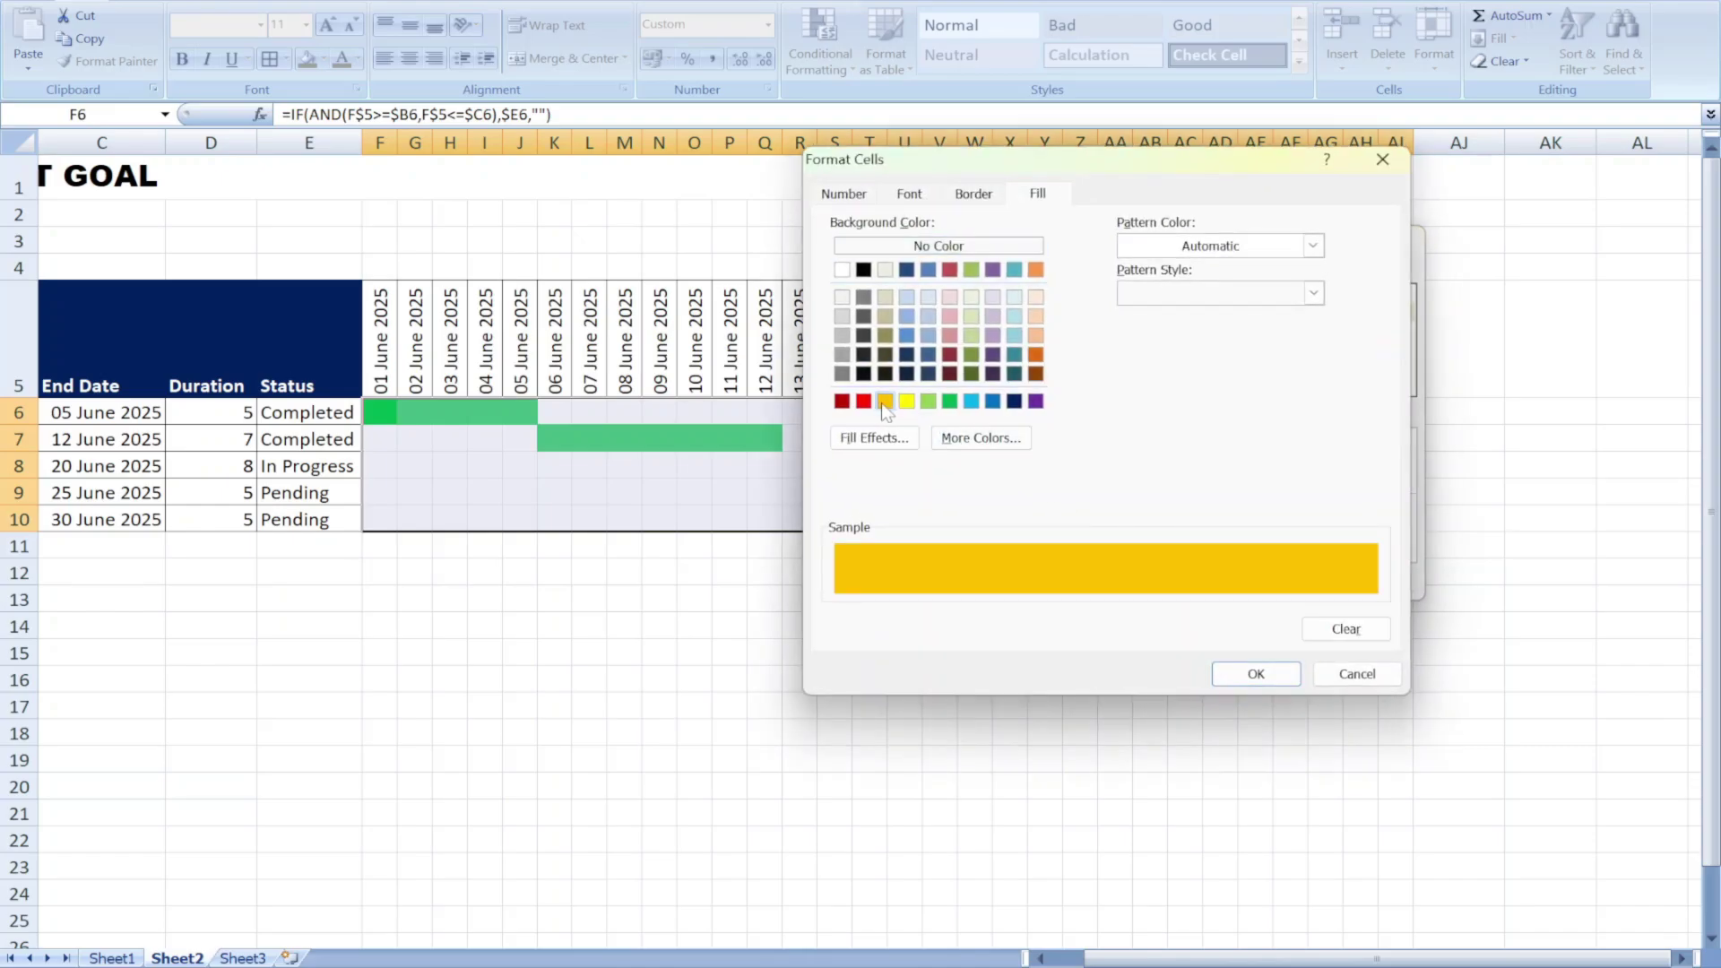
pyautogui.click(1253, 674)
pyautogui.click(1266, 579)
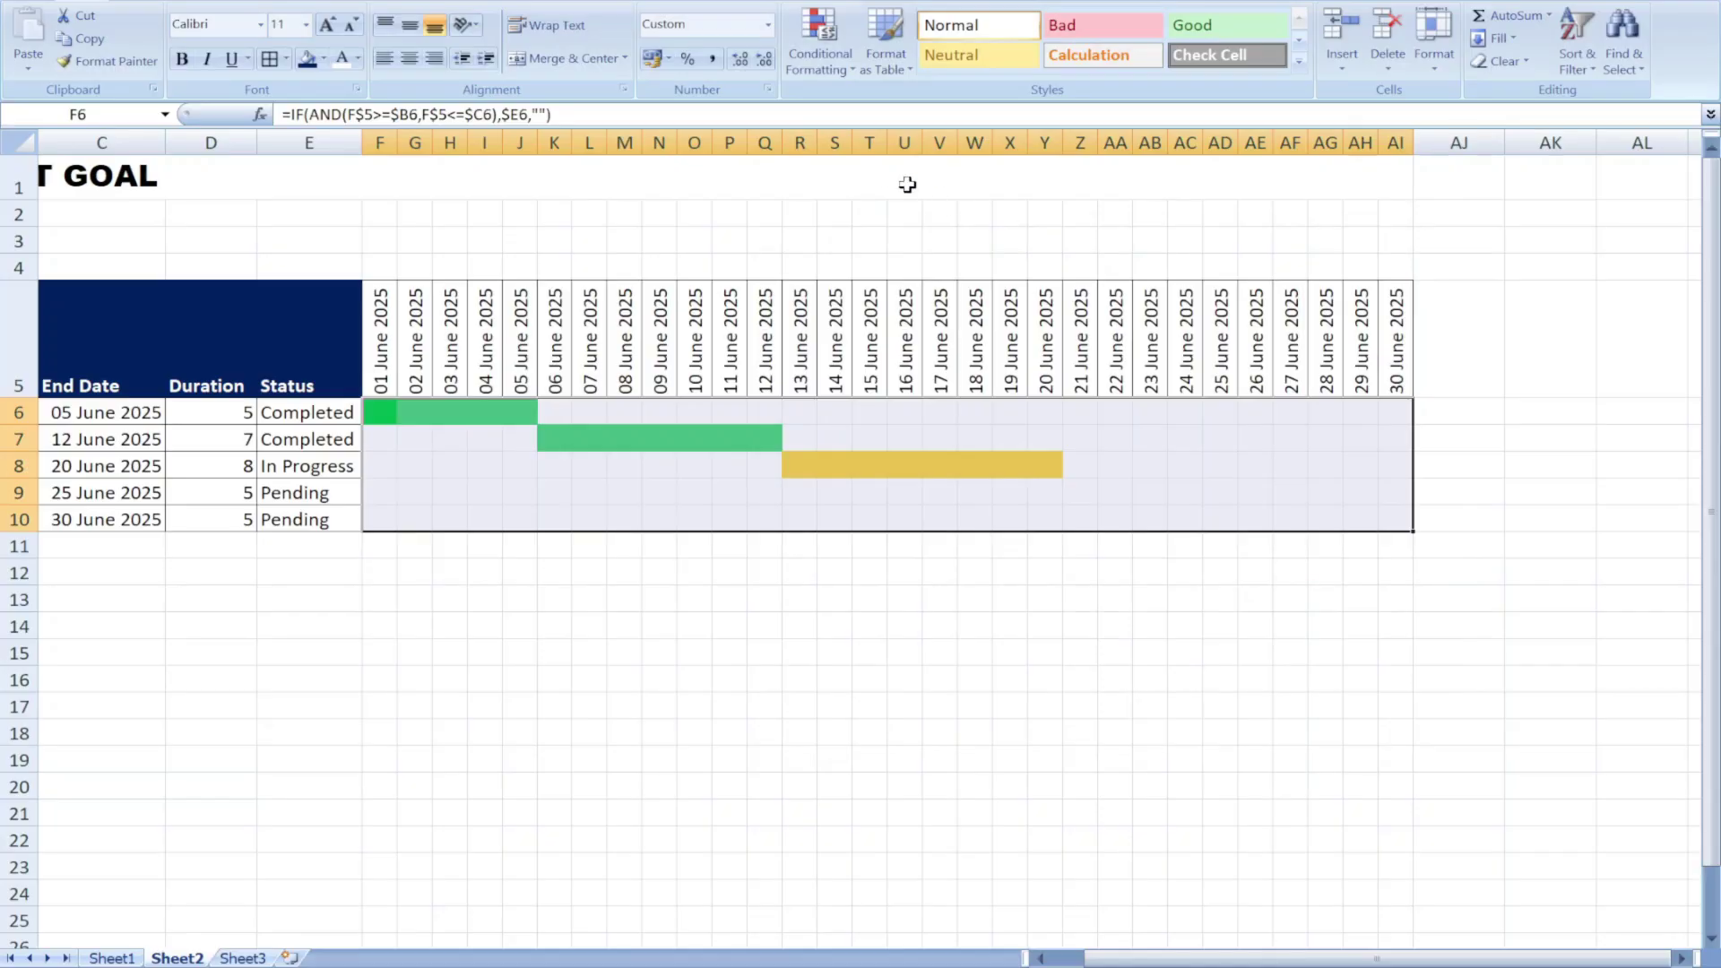
# Create a conditional formatting rule on F6:AI10 for cells whose value is equal to Pending
pyautogui.click(820, 44)
pyautogui.click(873, 332)
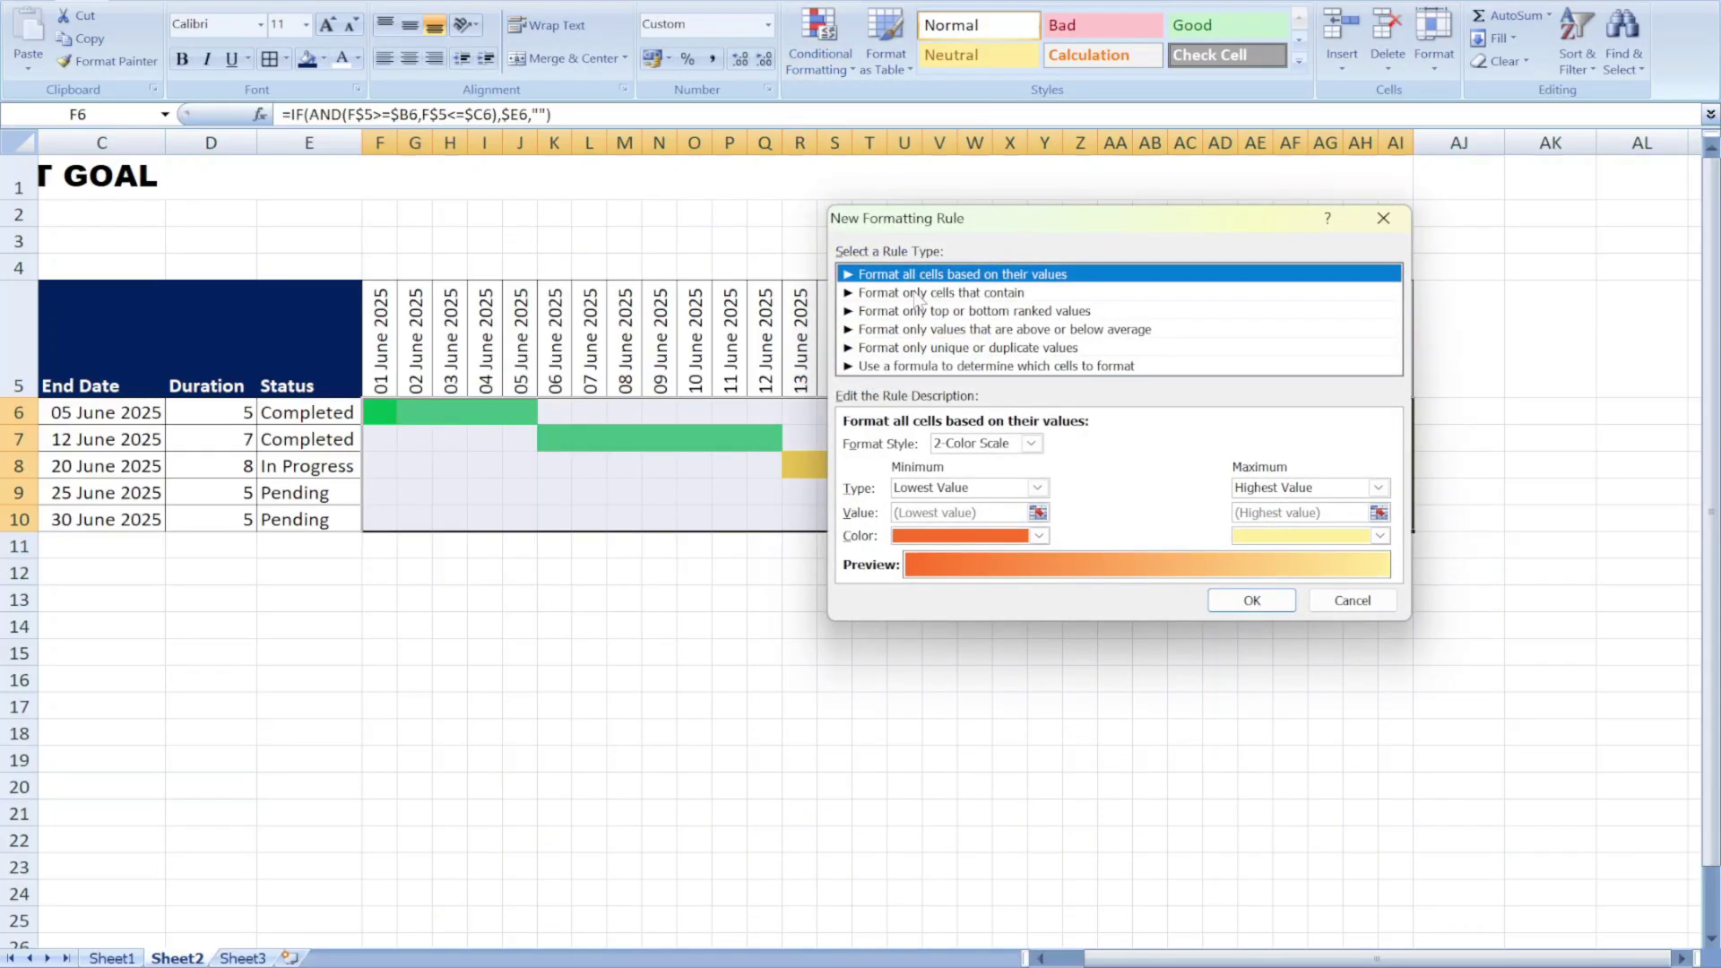
pyautogui.click(919, 293)
pyautogui.click(1141, 444)
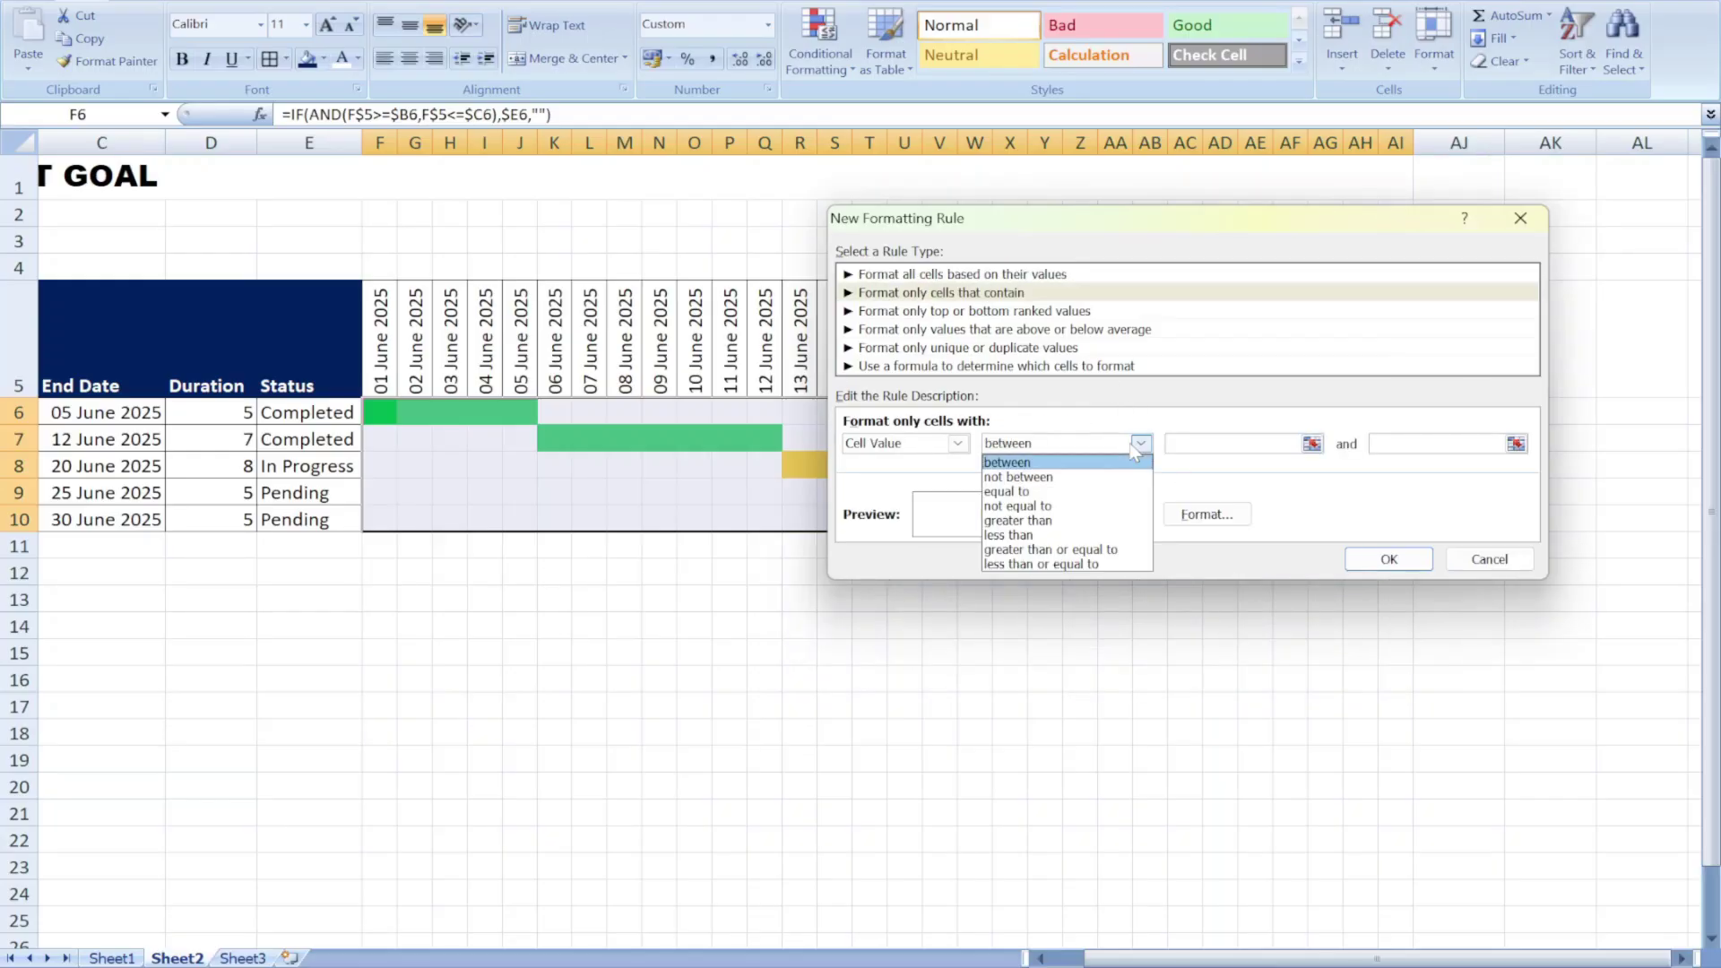
pyautogui.click(1039, 495)
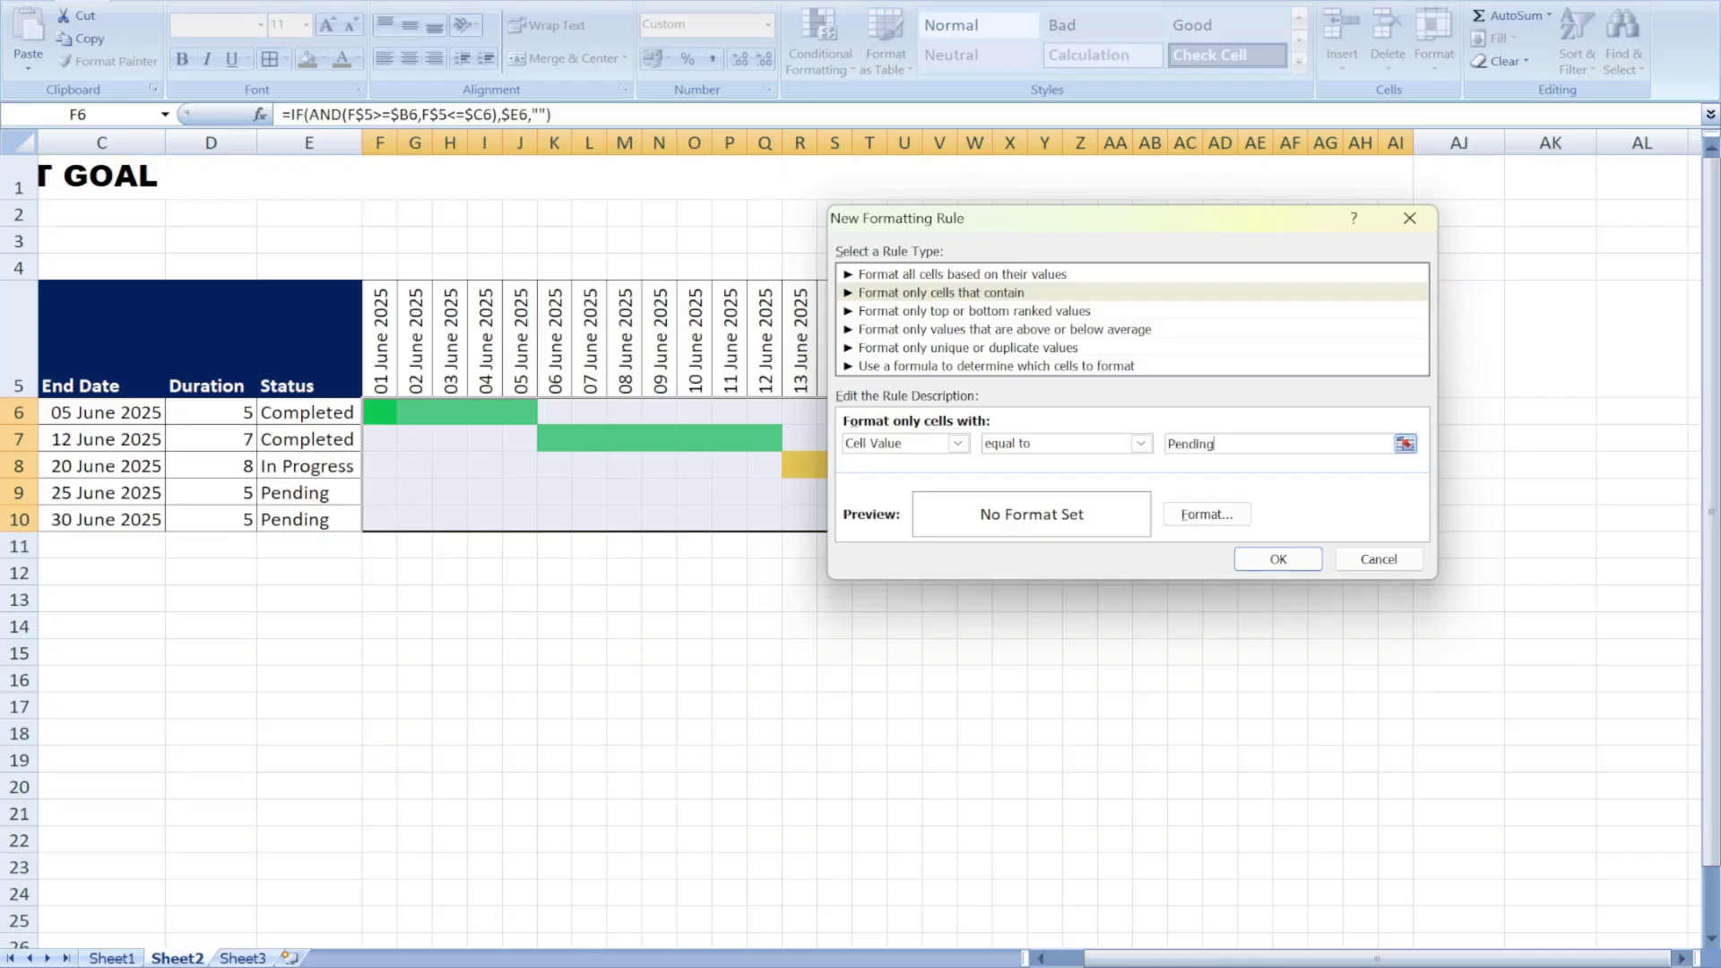
# Give the Pending rule a red background fill and apply it to the timeline
pyautogui.click(1206, 514)
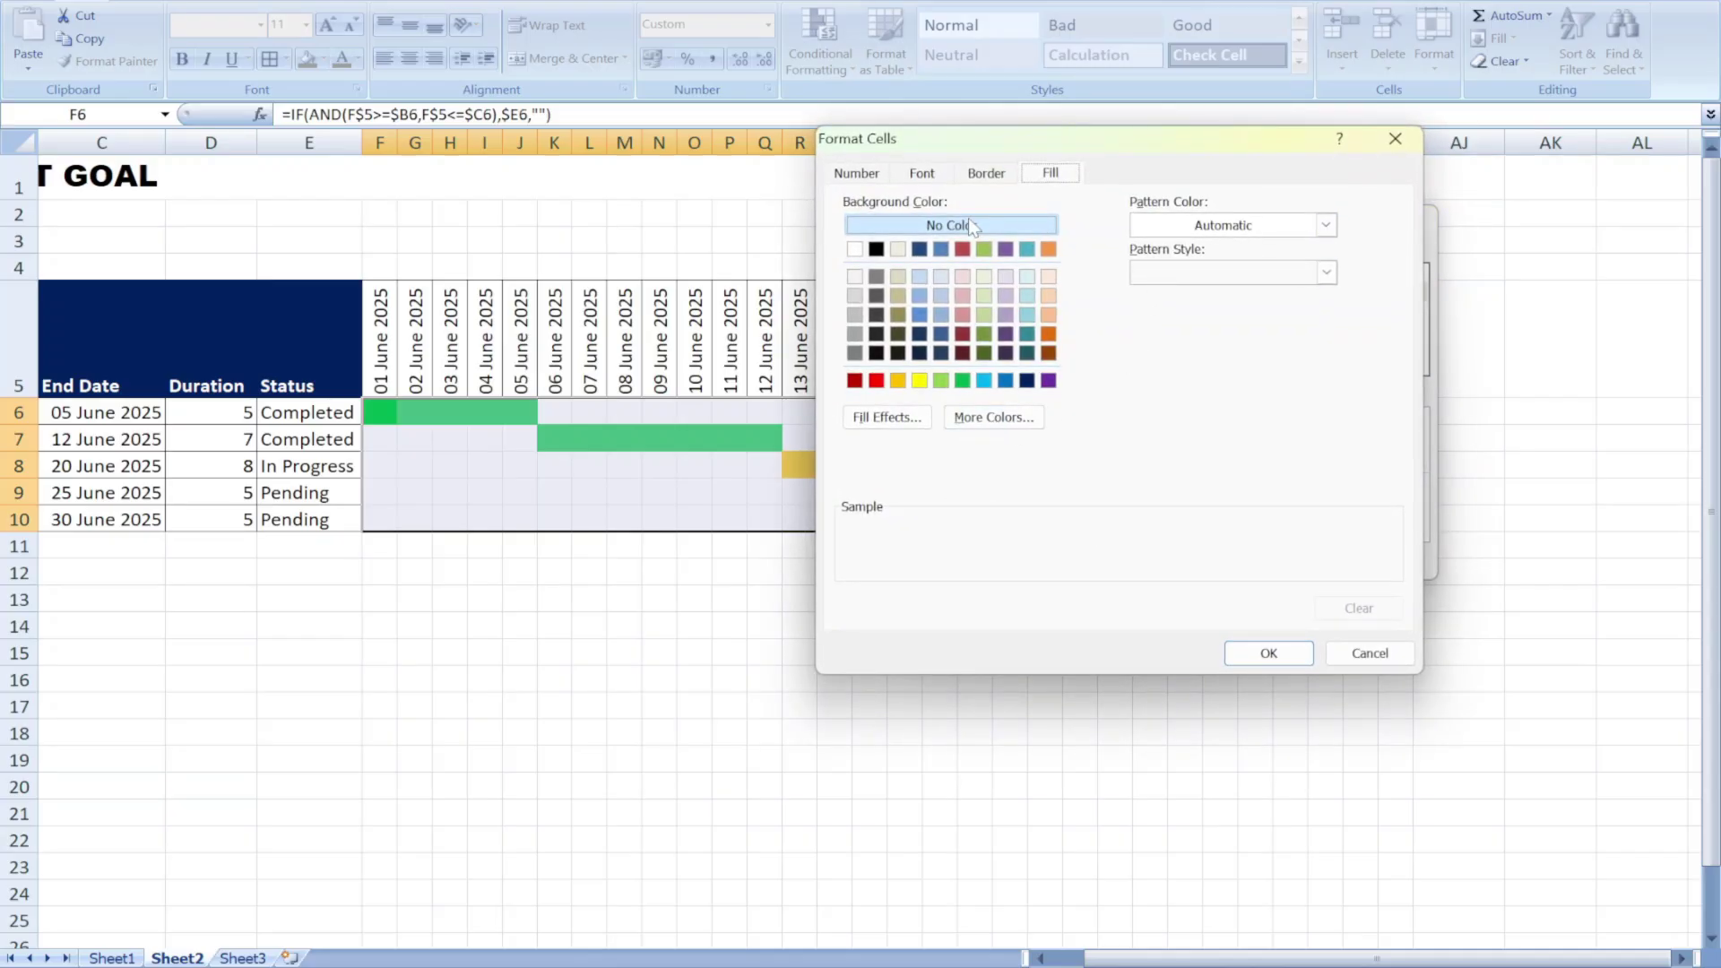
pyautogui.click(875, 380)
pyautogui.click(1284, 657)
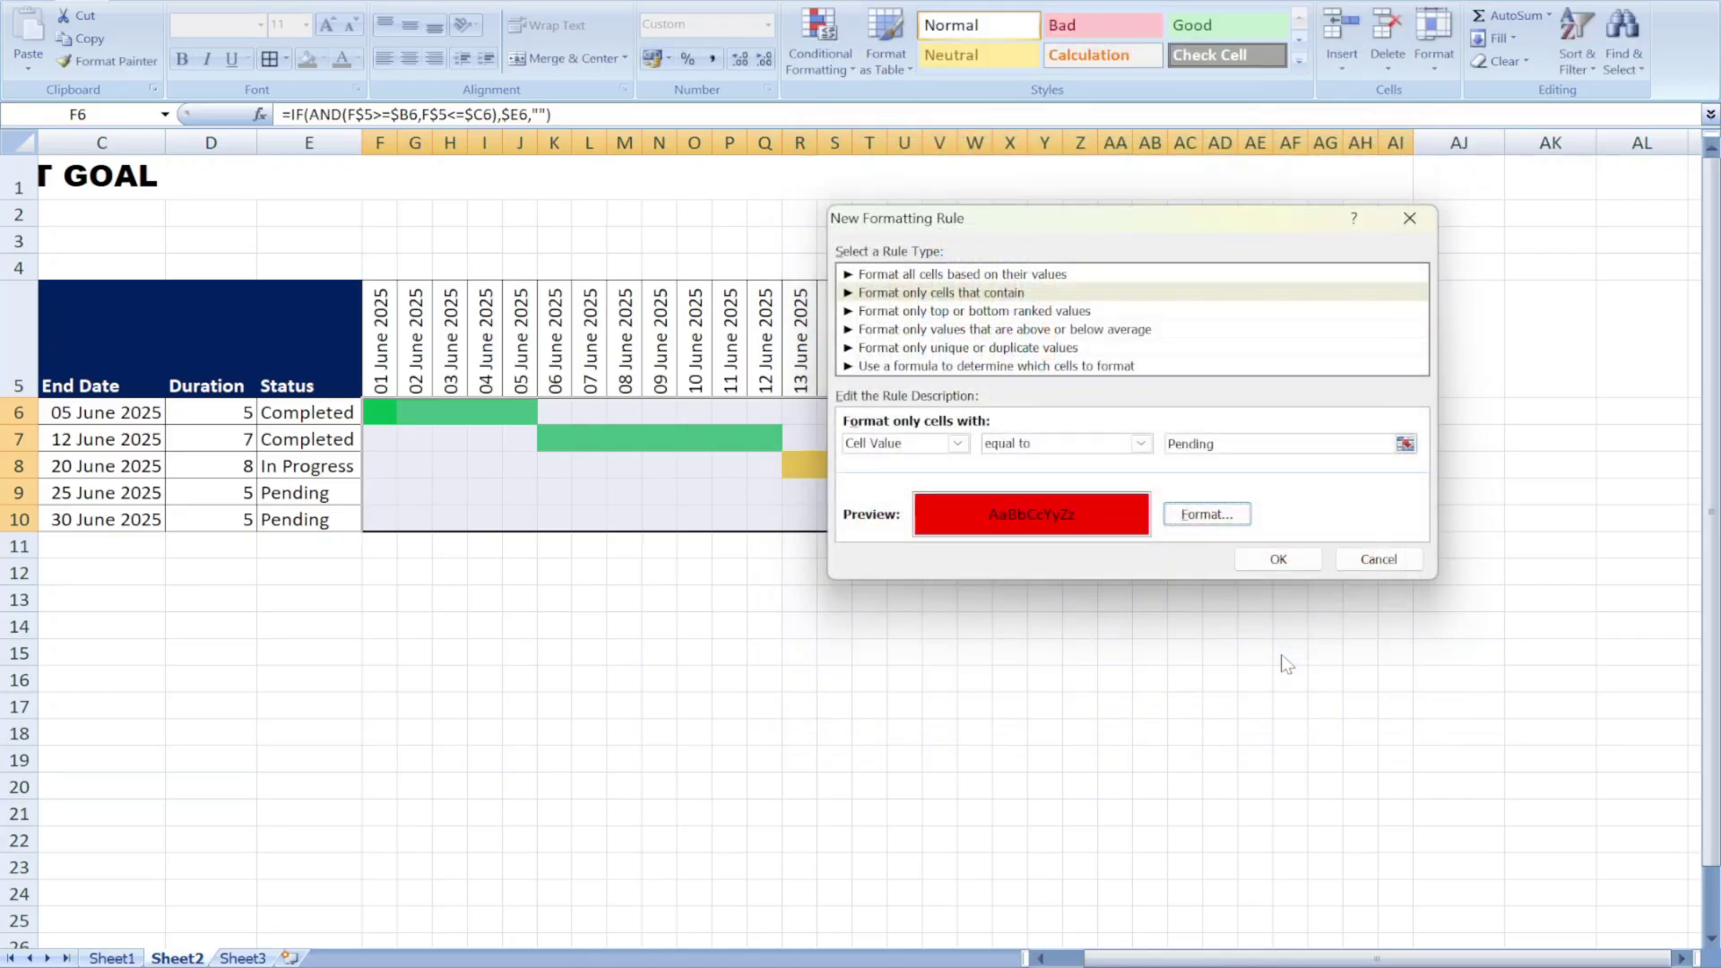
pyautogui.click(1279, 555)
pyautogui.click(1115, 678)
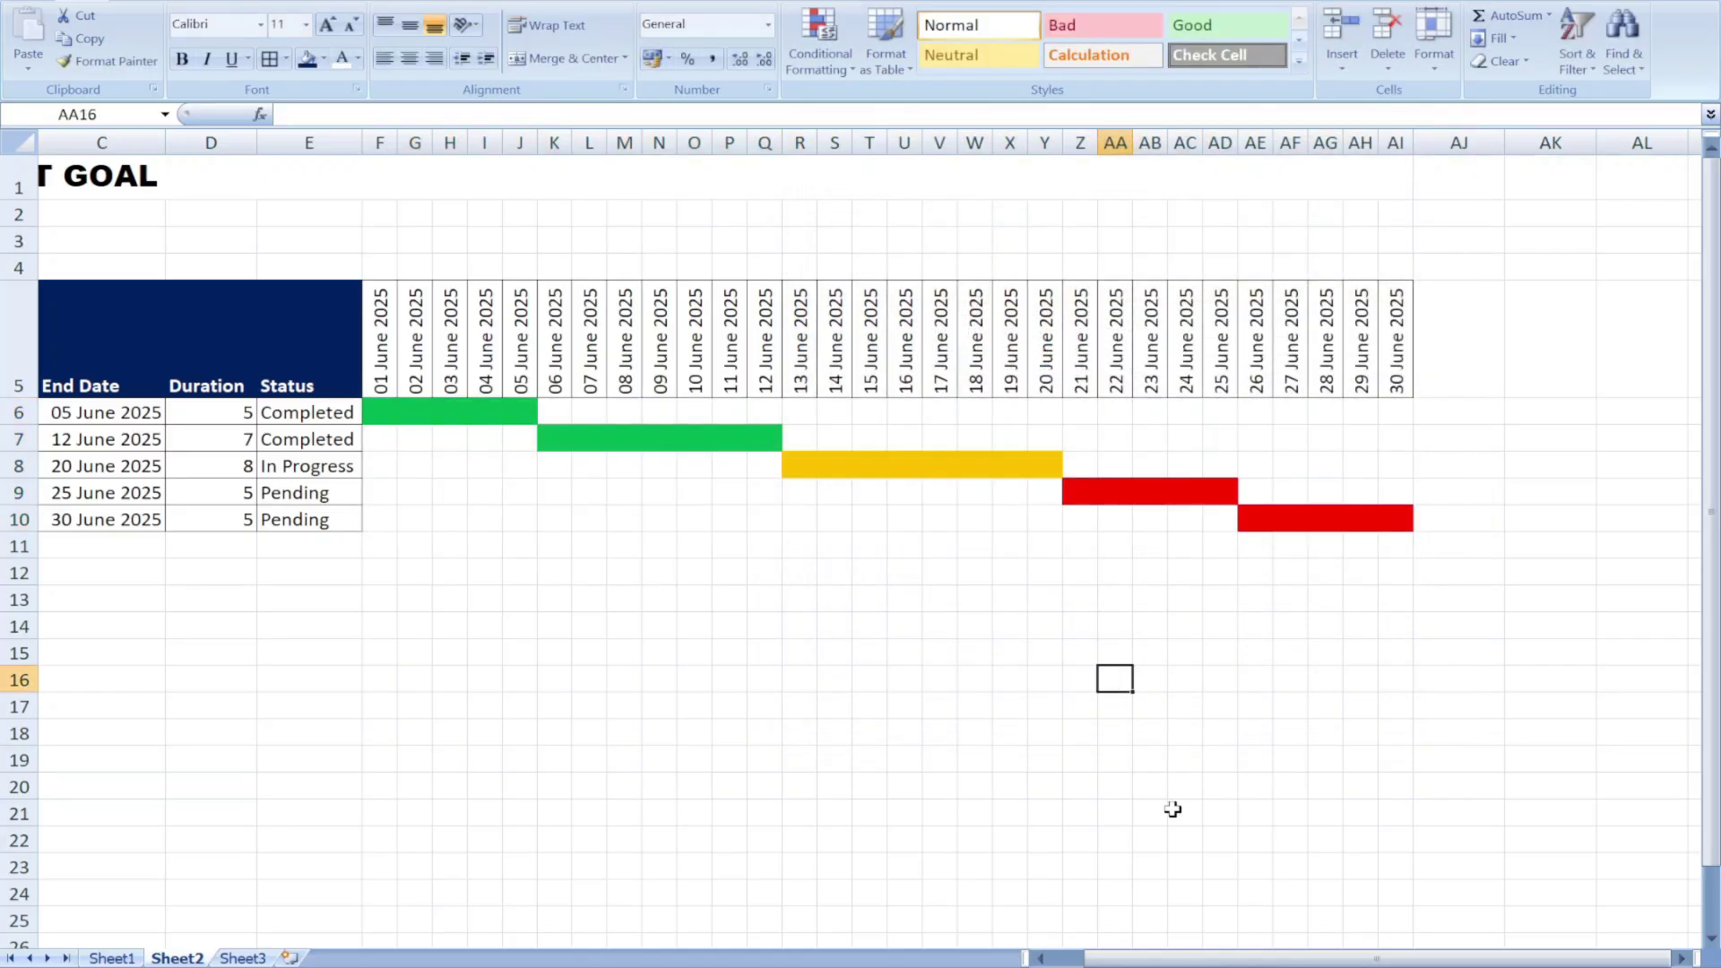
pyautogui.moveTo(1192, 958); pyautogui.dragTo(1158, 959)
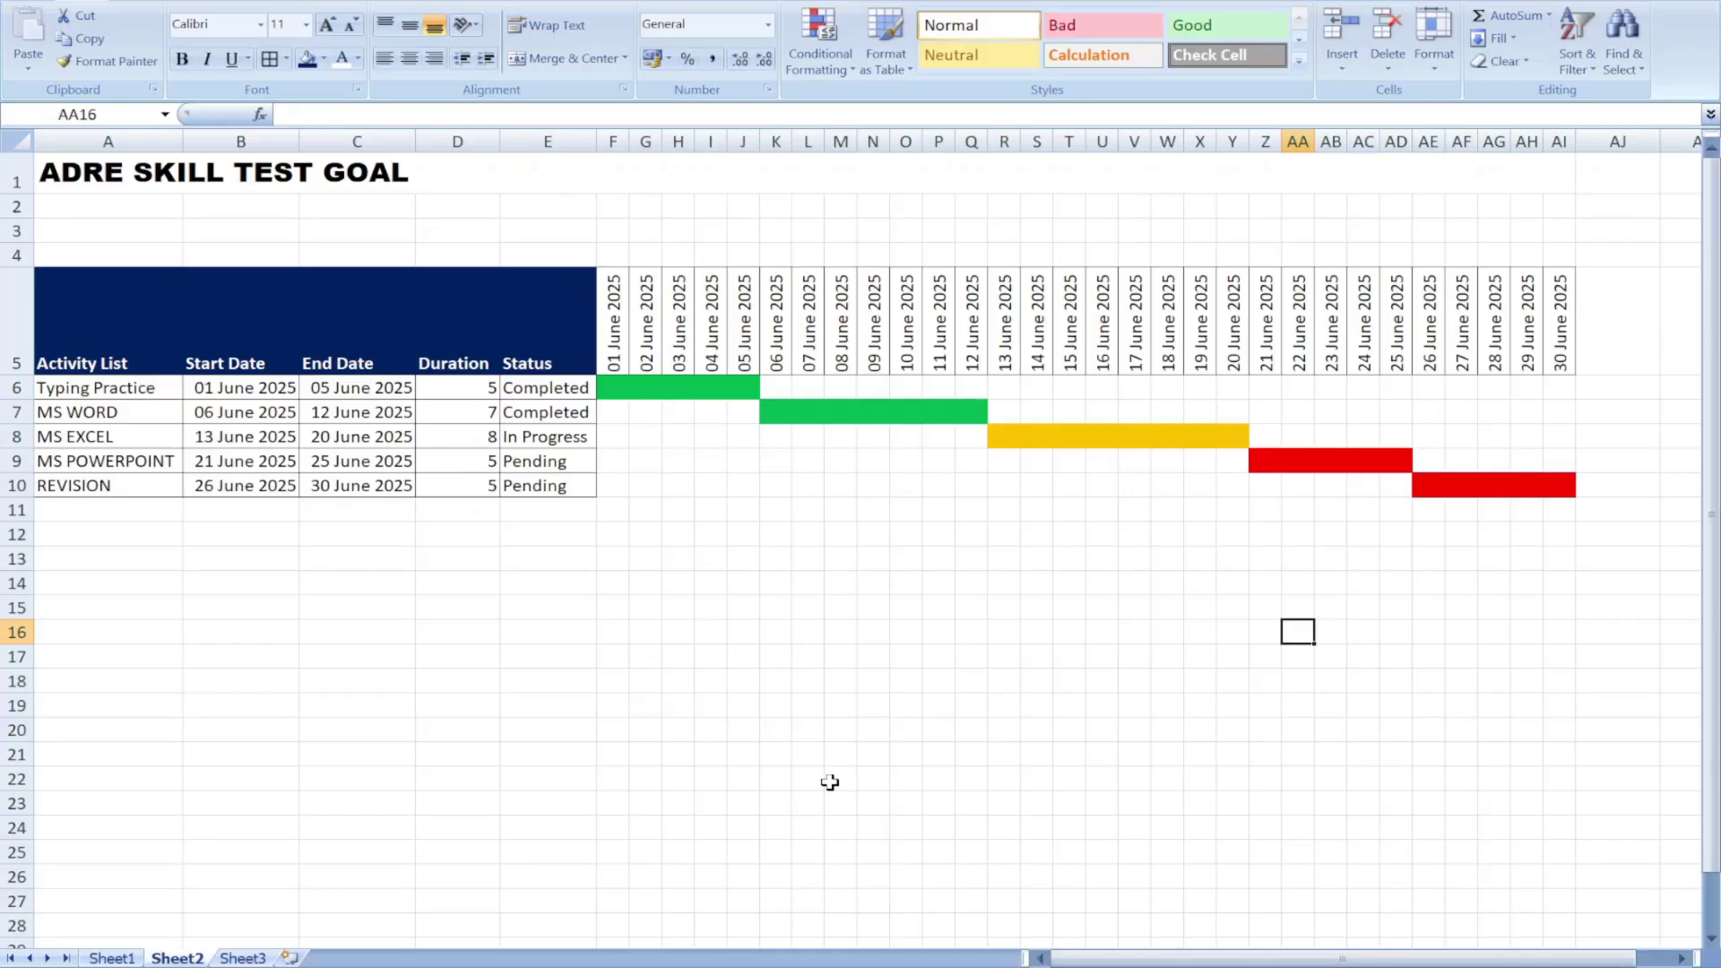
# Set the MS EXCEL start date in B8 to 10 June 2025 and check where its timeline bar starts
pyautogui.click(208, 388)
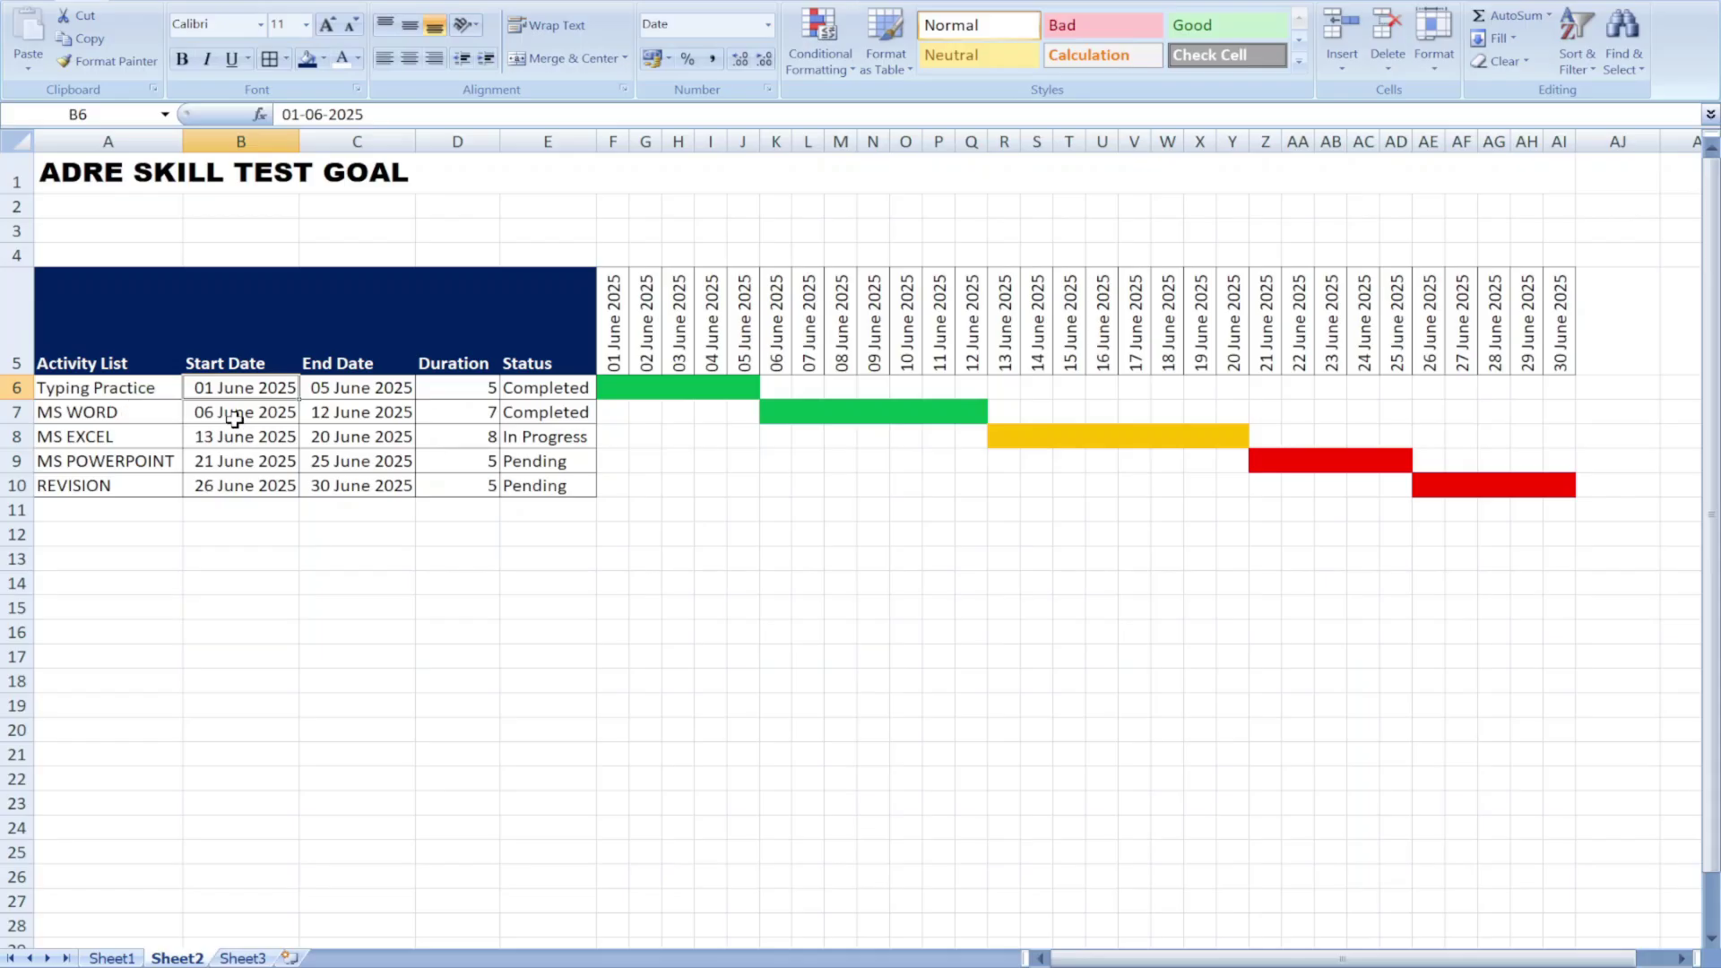
pyautogui.click(366, 416)
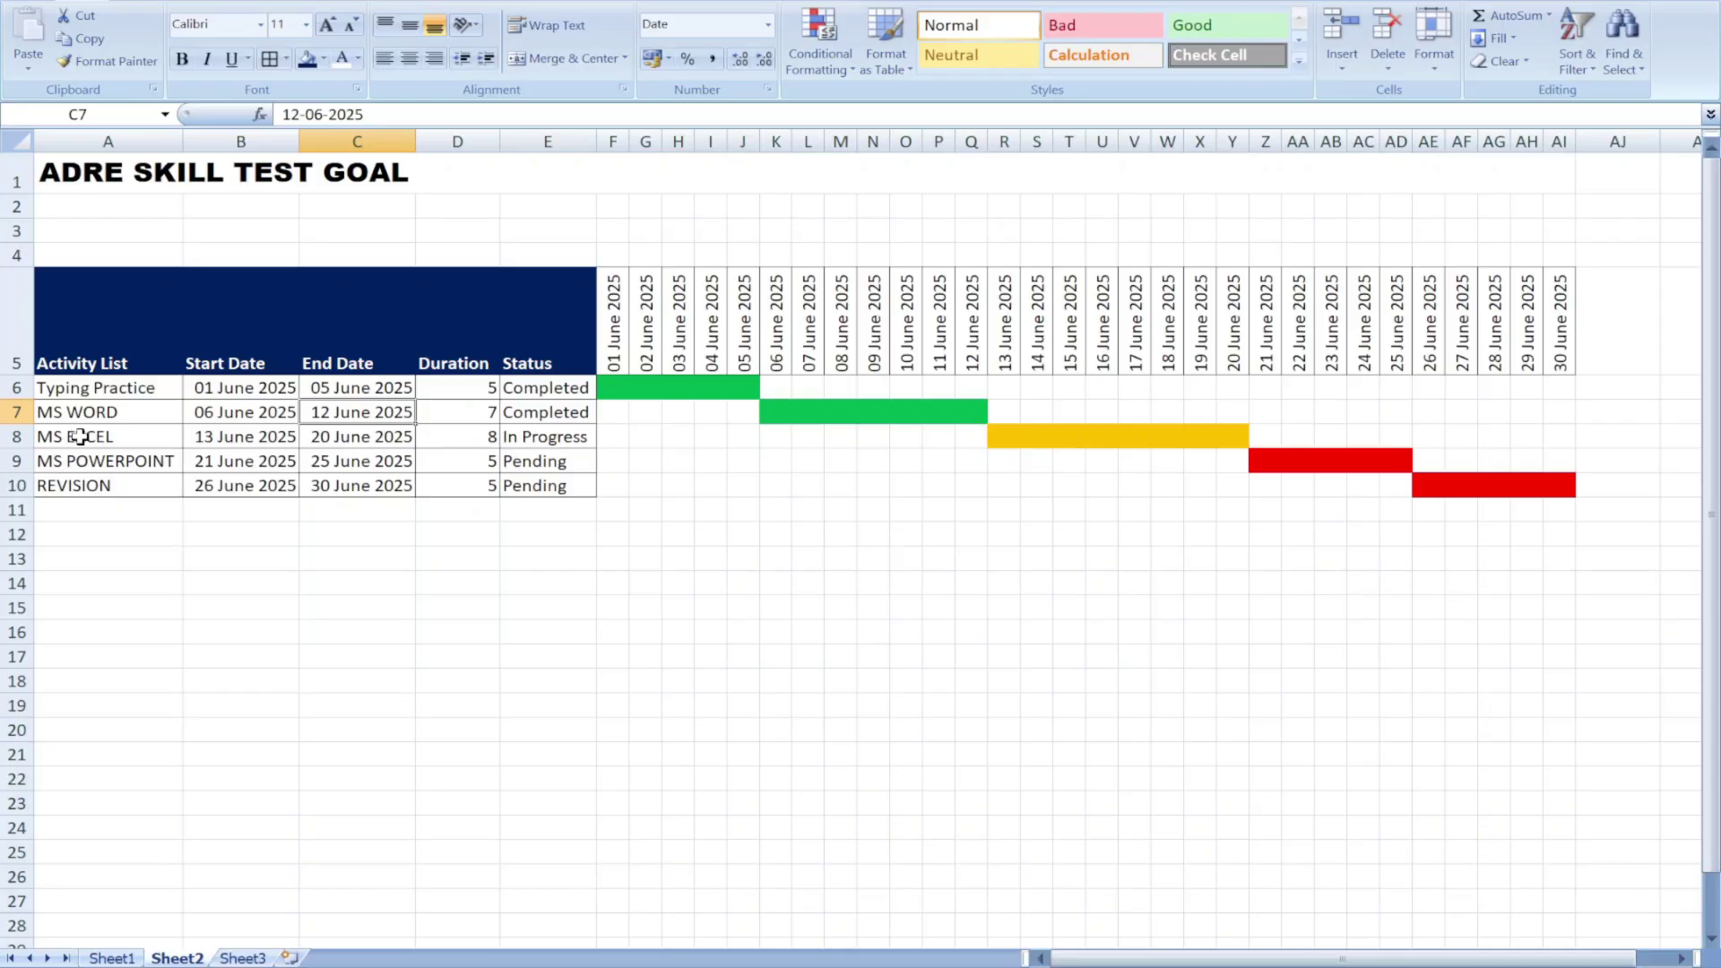
pyautogui.click(215, 439)
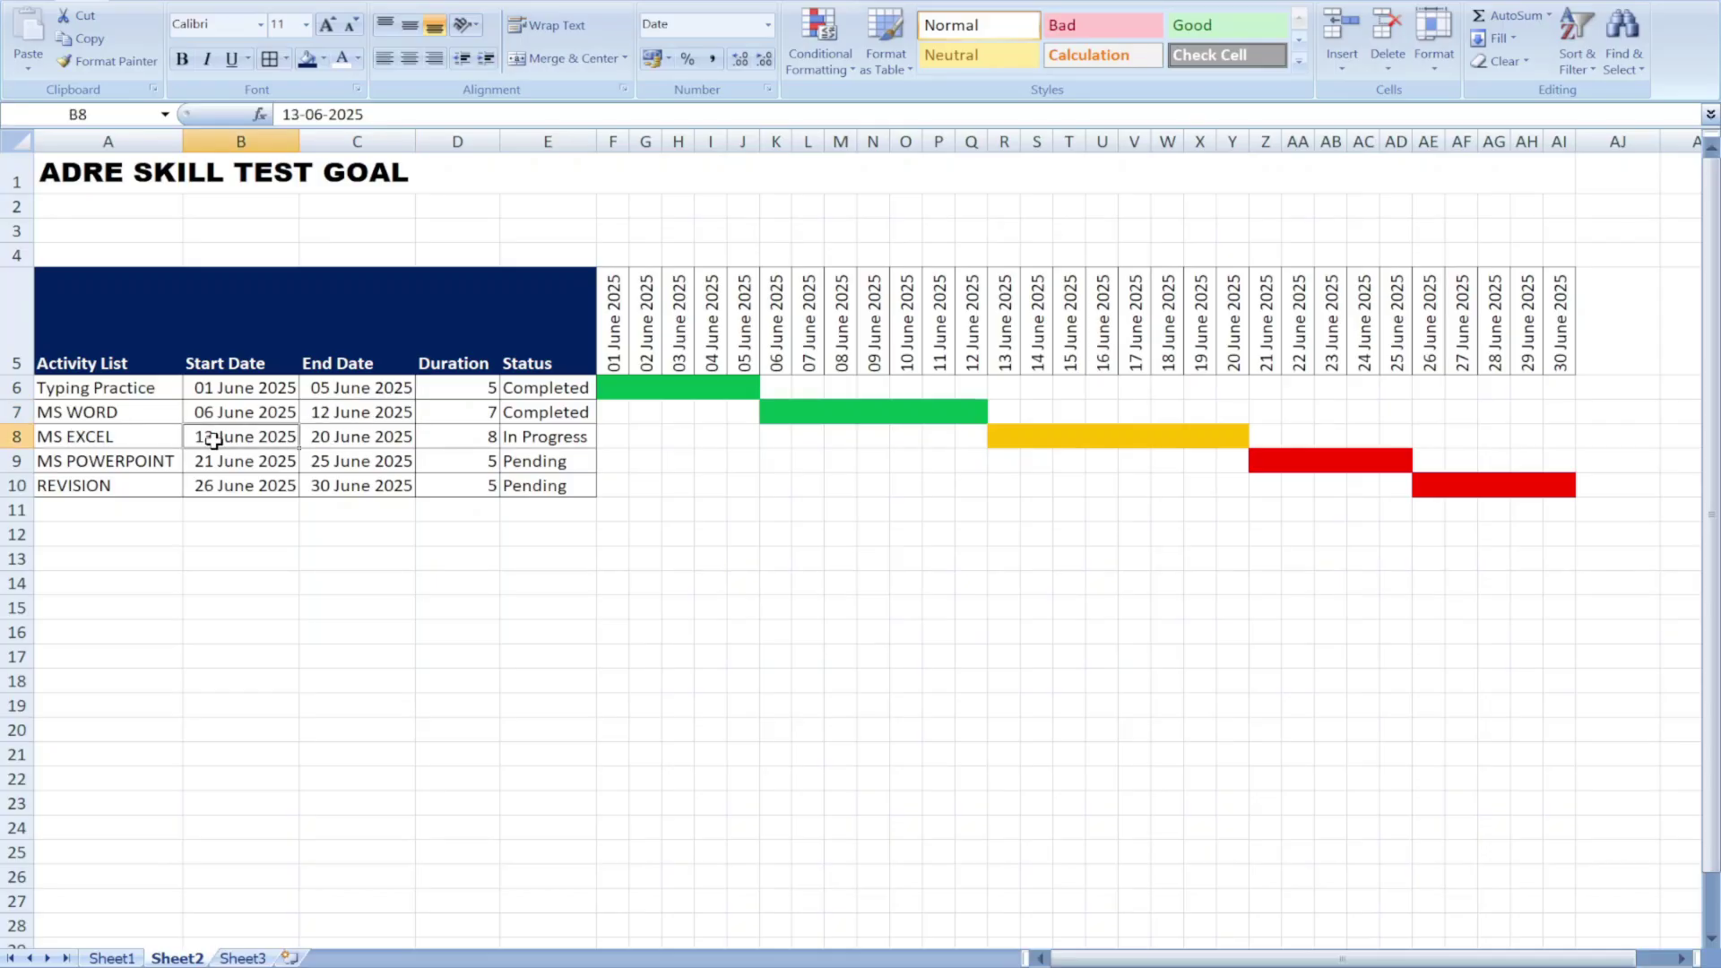
pyautogui.doubleClick(213, 437)
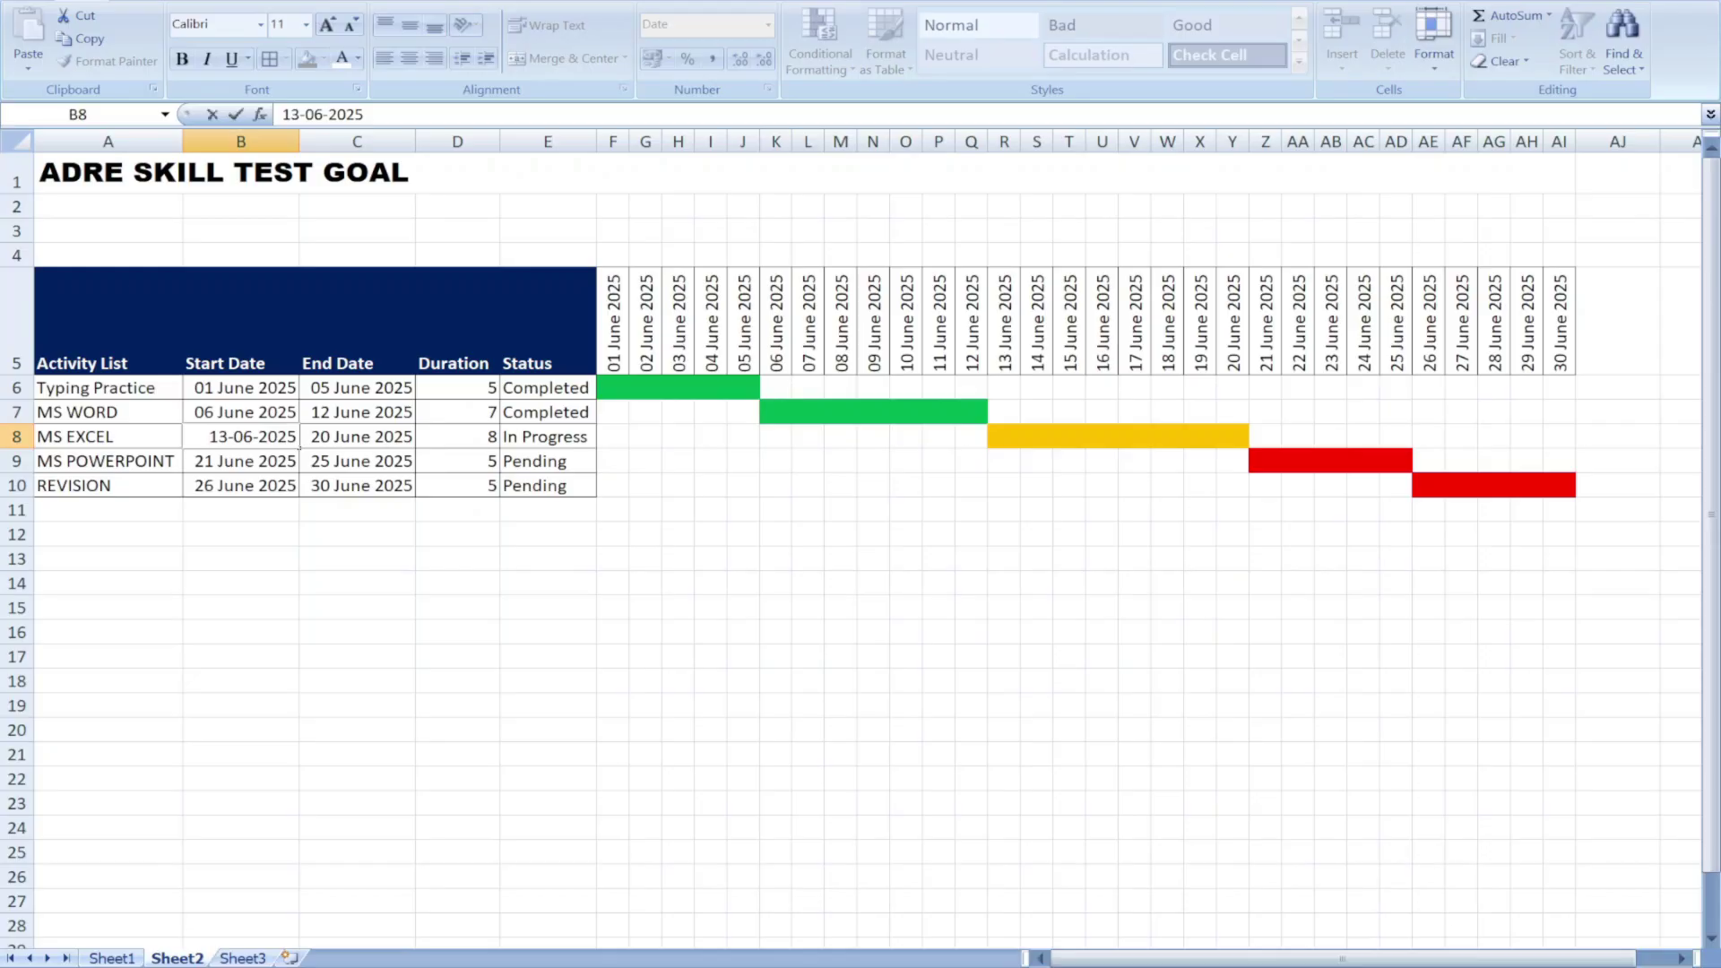
pyautogui.press('BackSpace')
pyautogui.write('0')
pyautogui.press('Return')
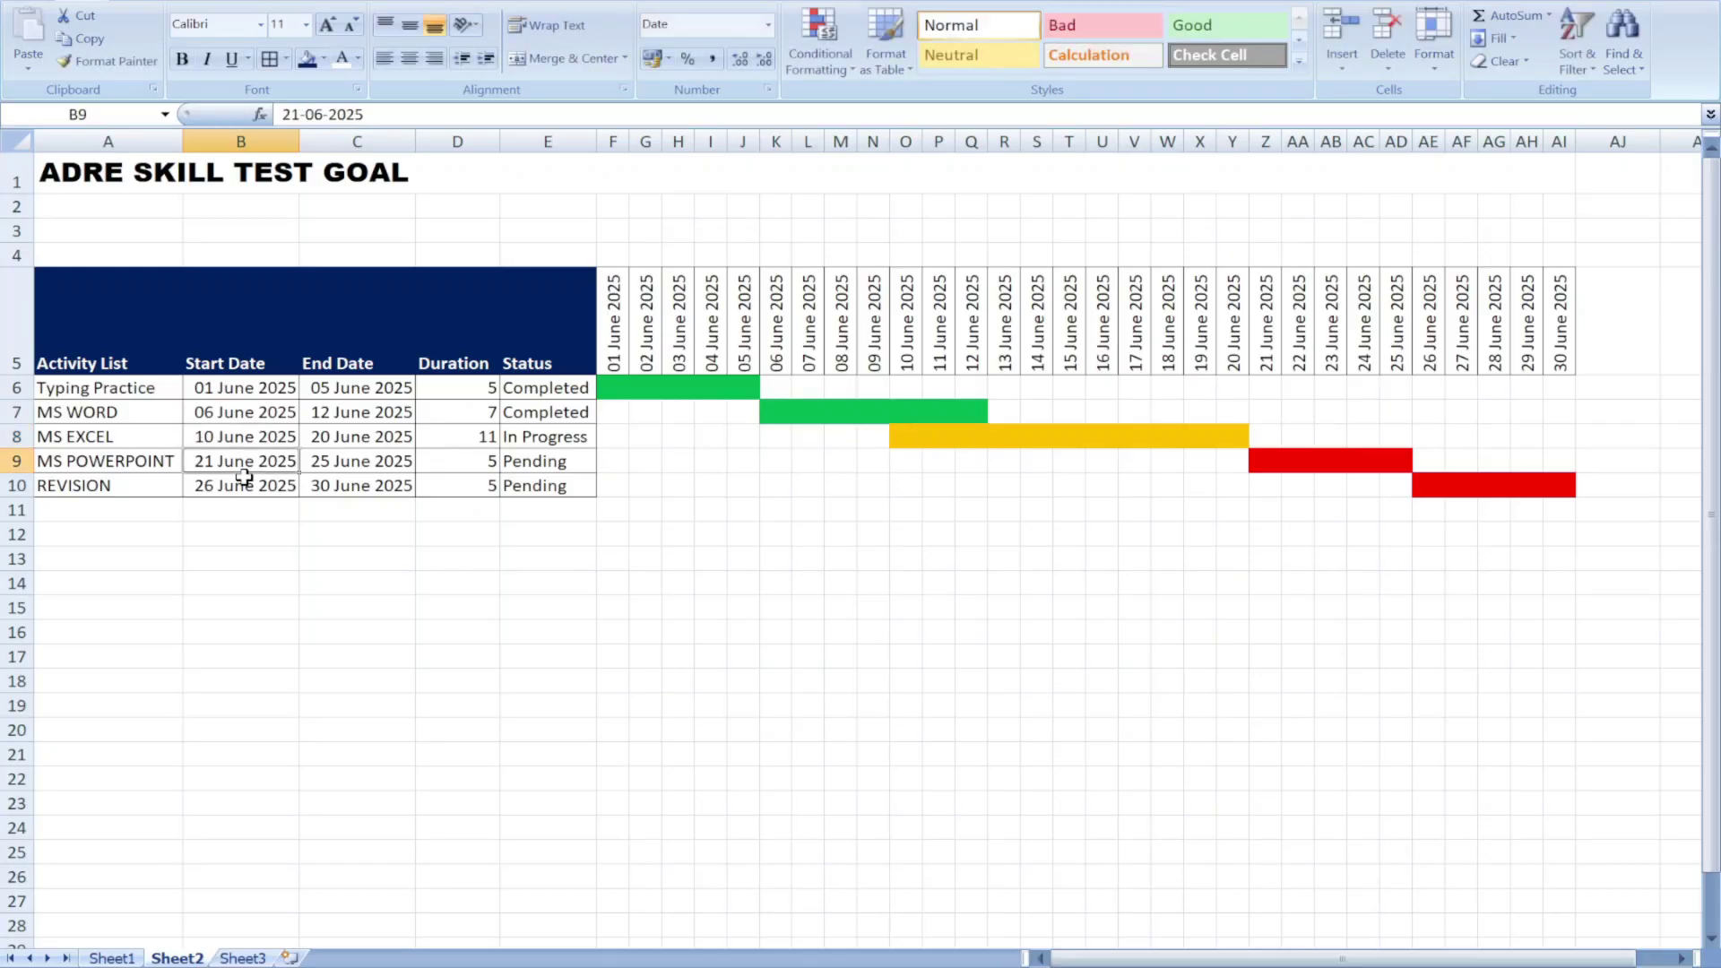
pyautogui.click(906, 436)
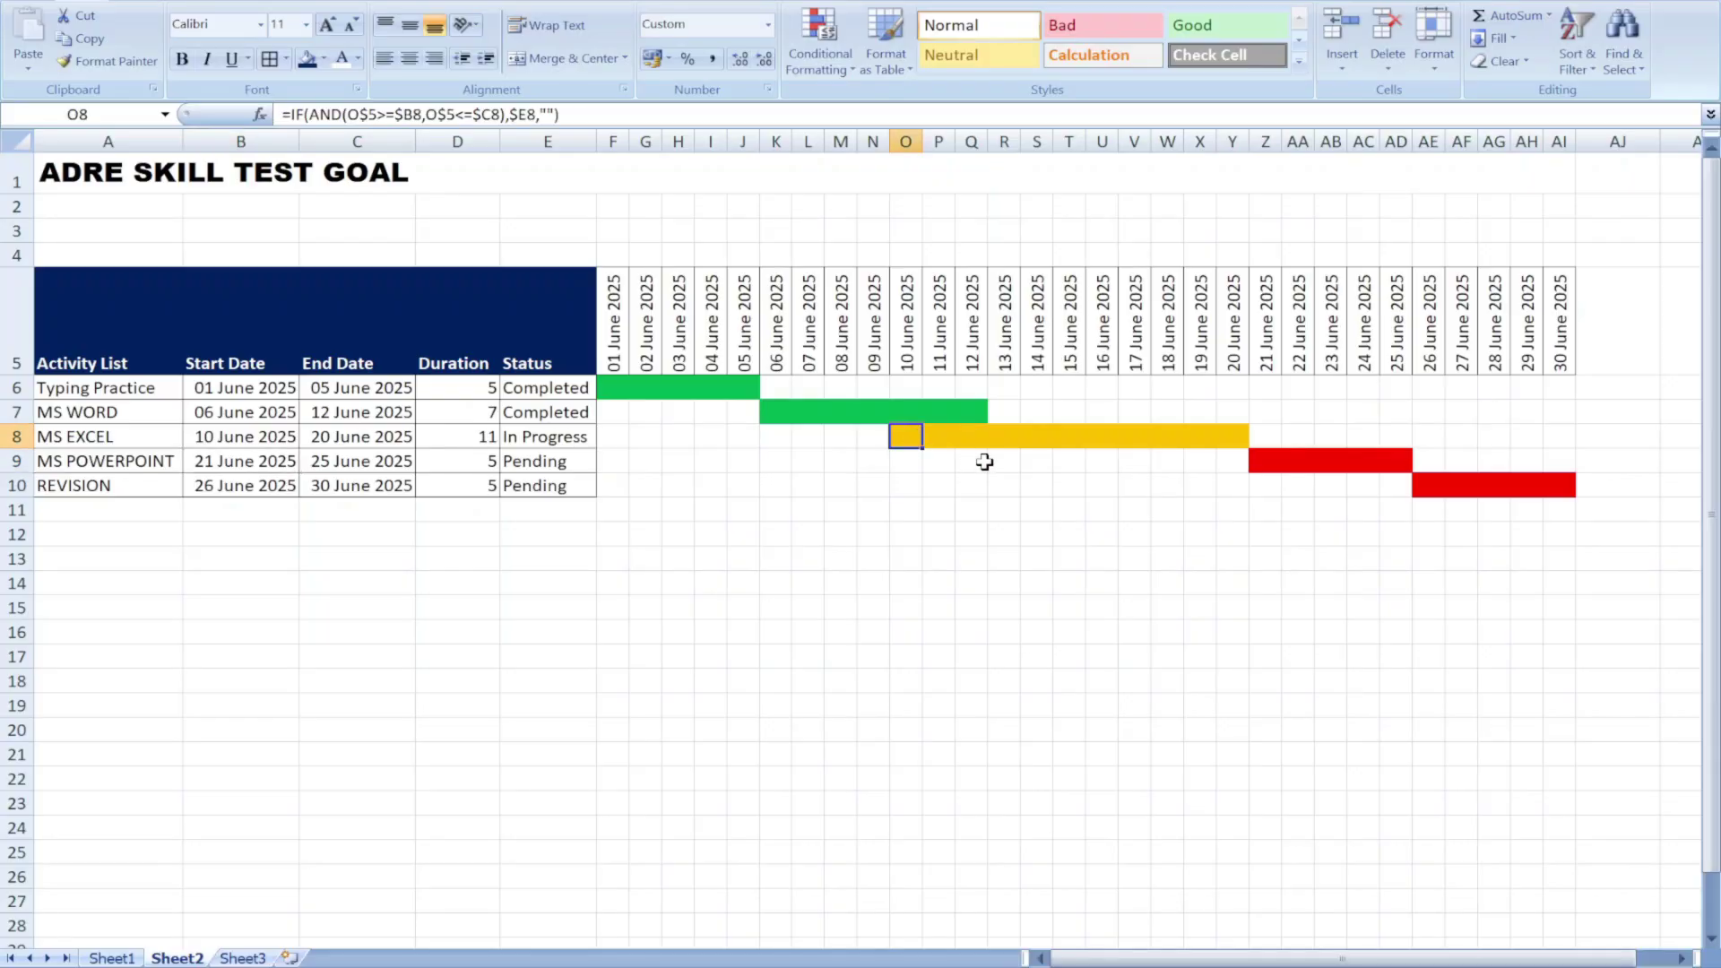
# Set the MS EXCEL start date in B8 to 06 June 2025 and compare its bar with the MS WORD bar
pyautogui.doubleClick(235, 437)
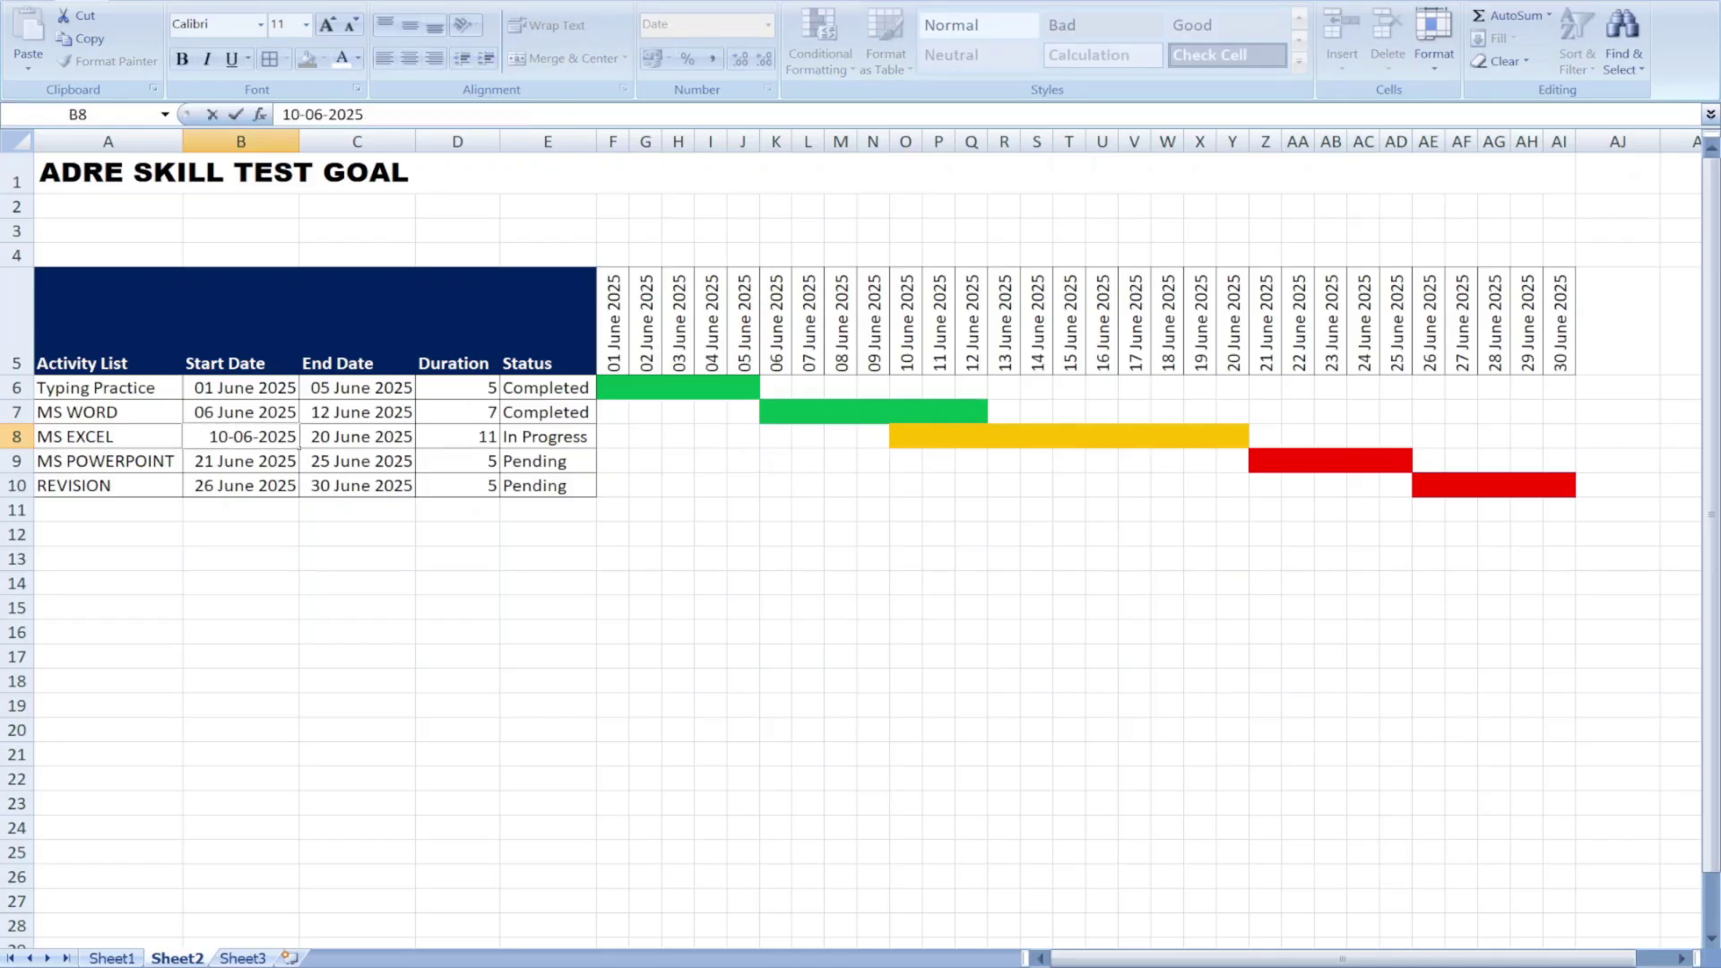
pyautogui.press('BackSpace')
pyautogui.press('BackSpace')
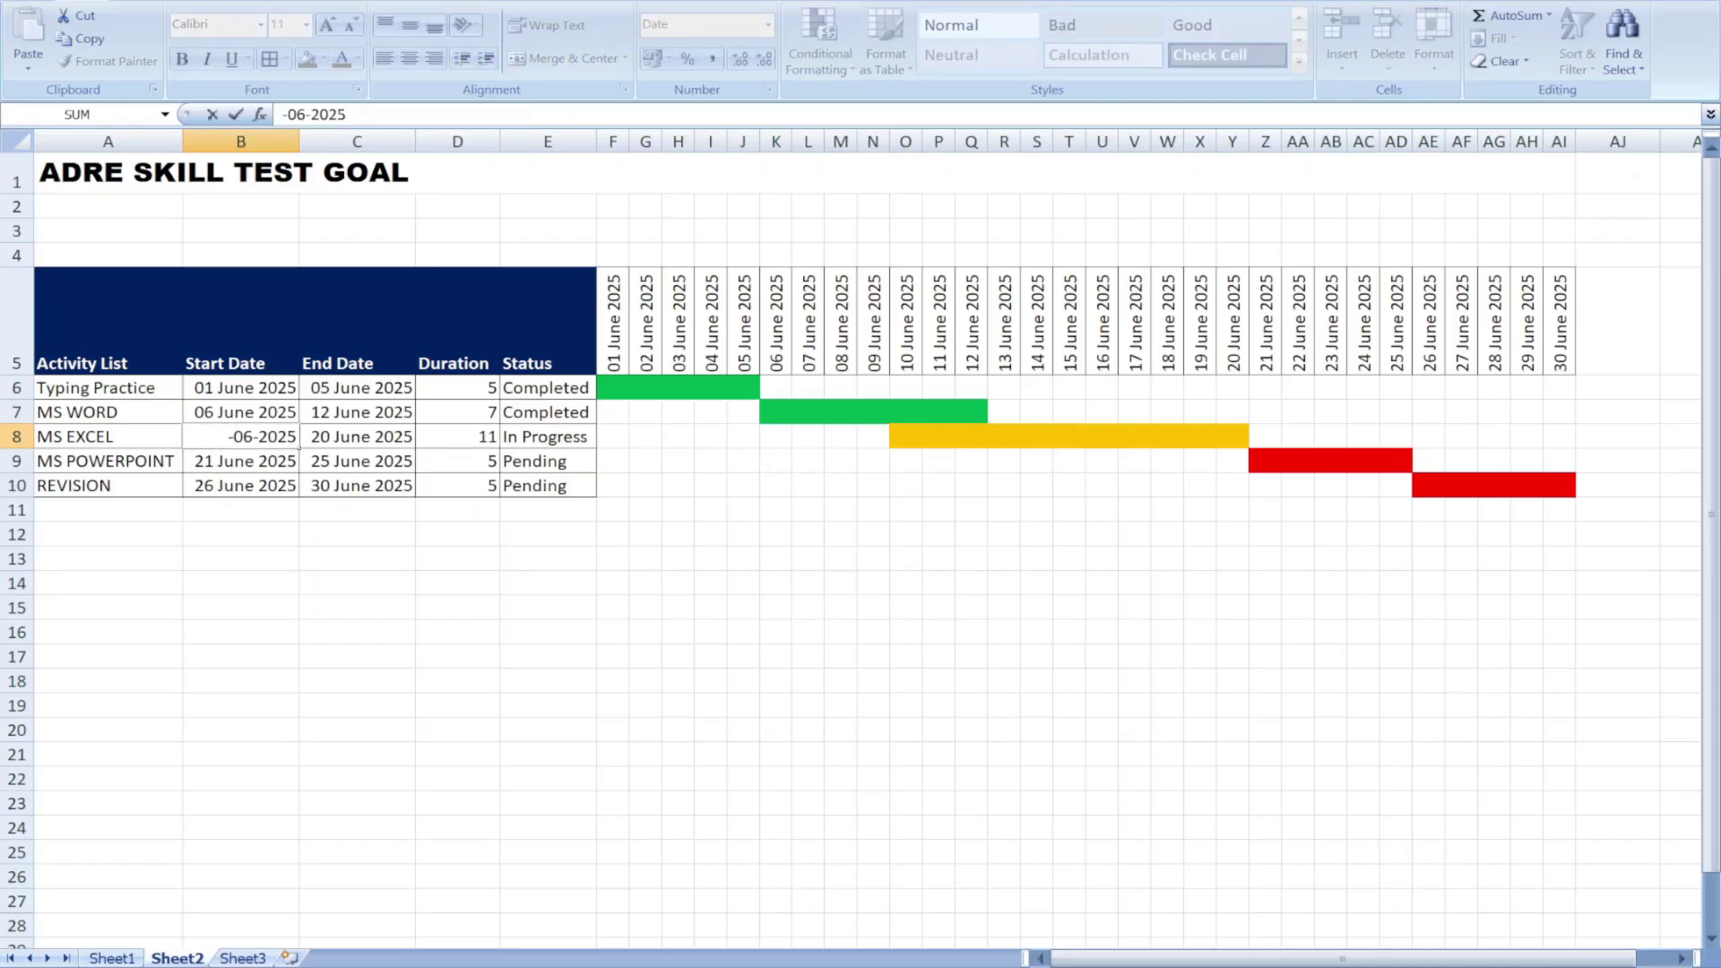
pyautogui.write('06')
pyautogui.press('Return')
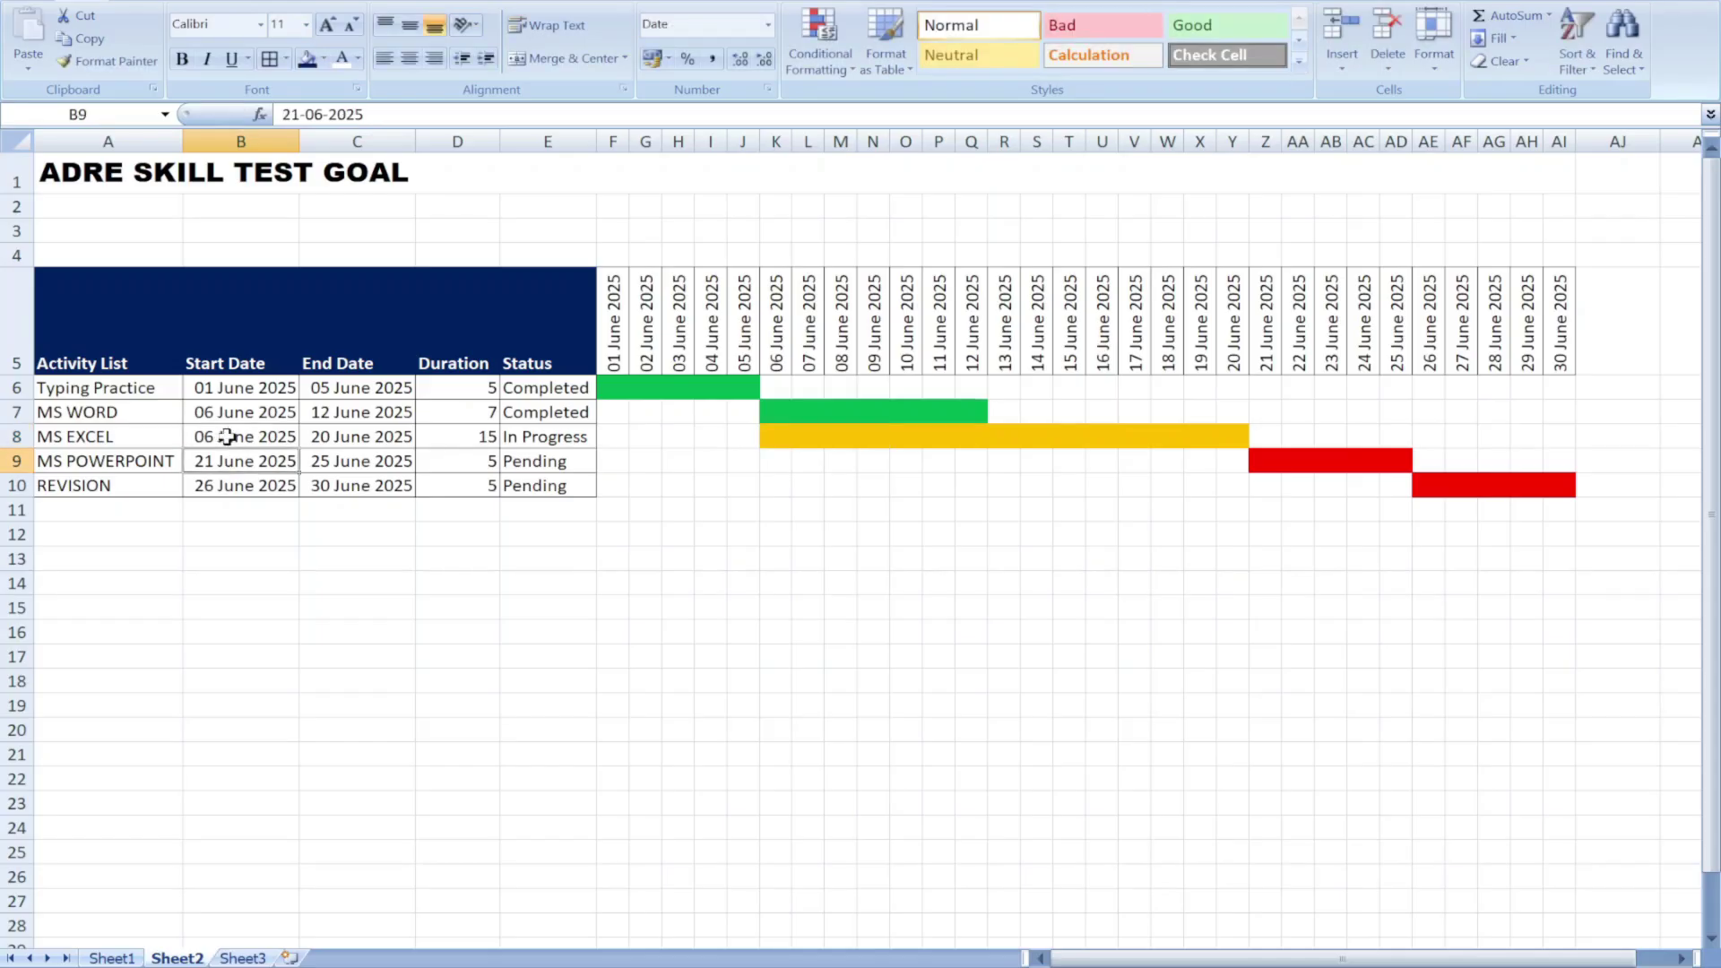
pyautogui.click(788, 411)
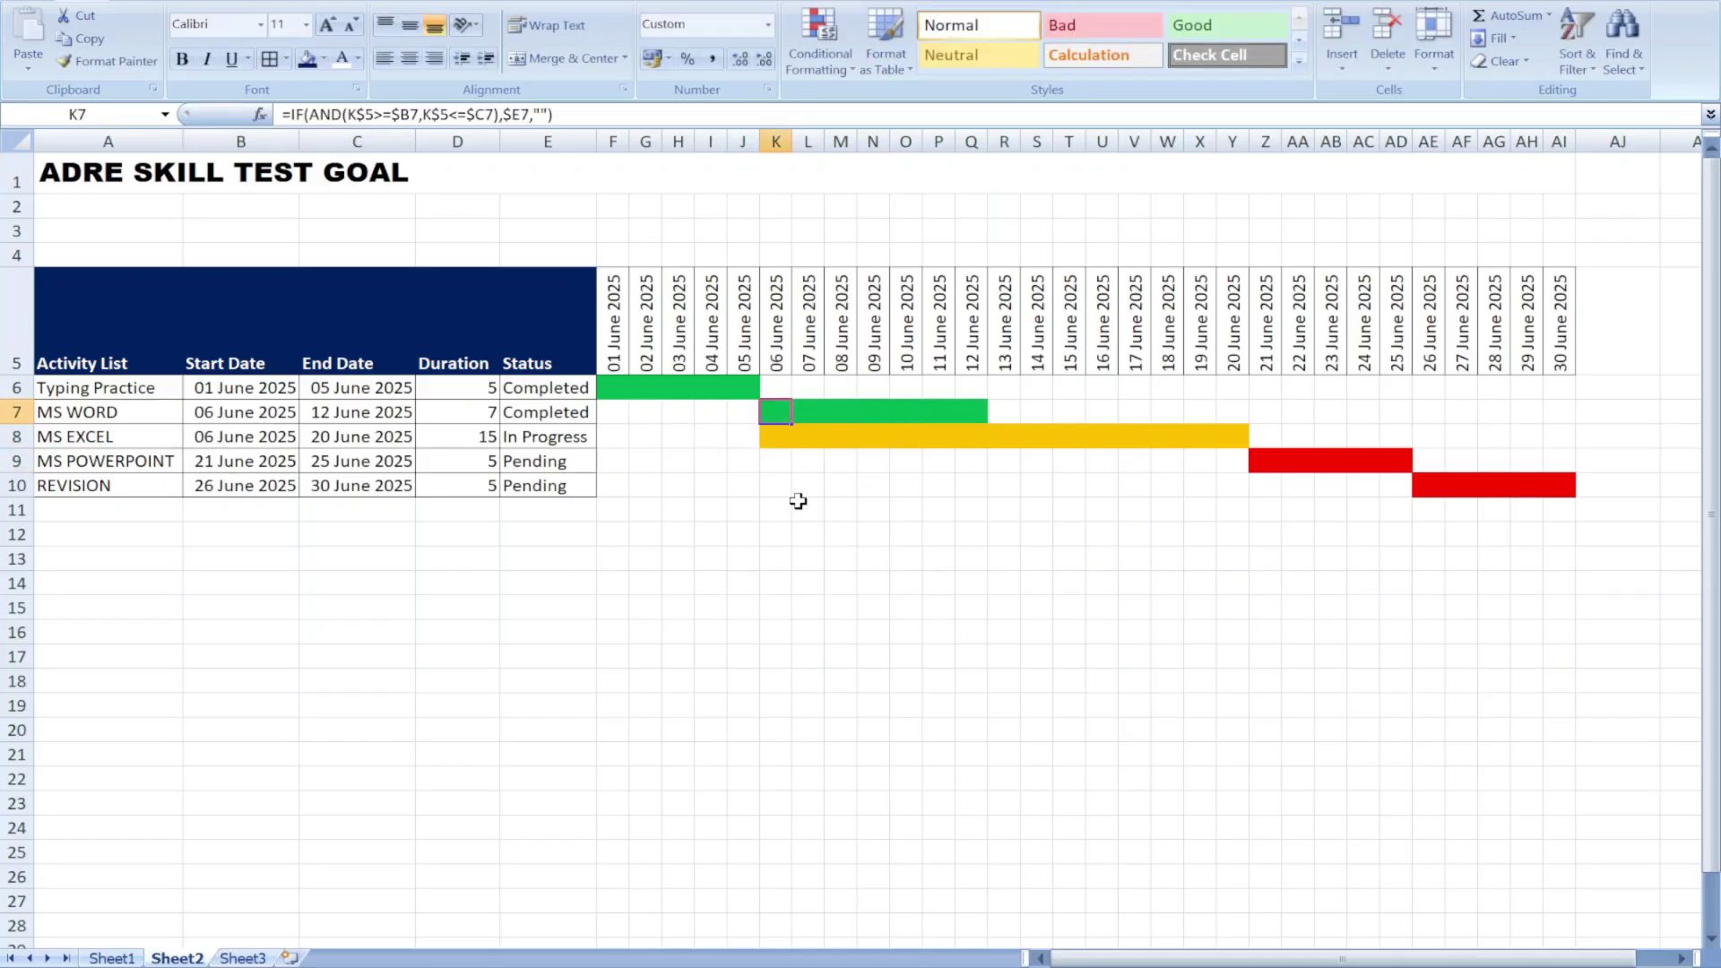
# Set the status of MS EXCEL in E8 and MS POWERPOINT in E9 to Completed
pyautogui.click(554, 439)
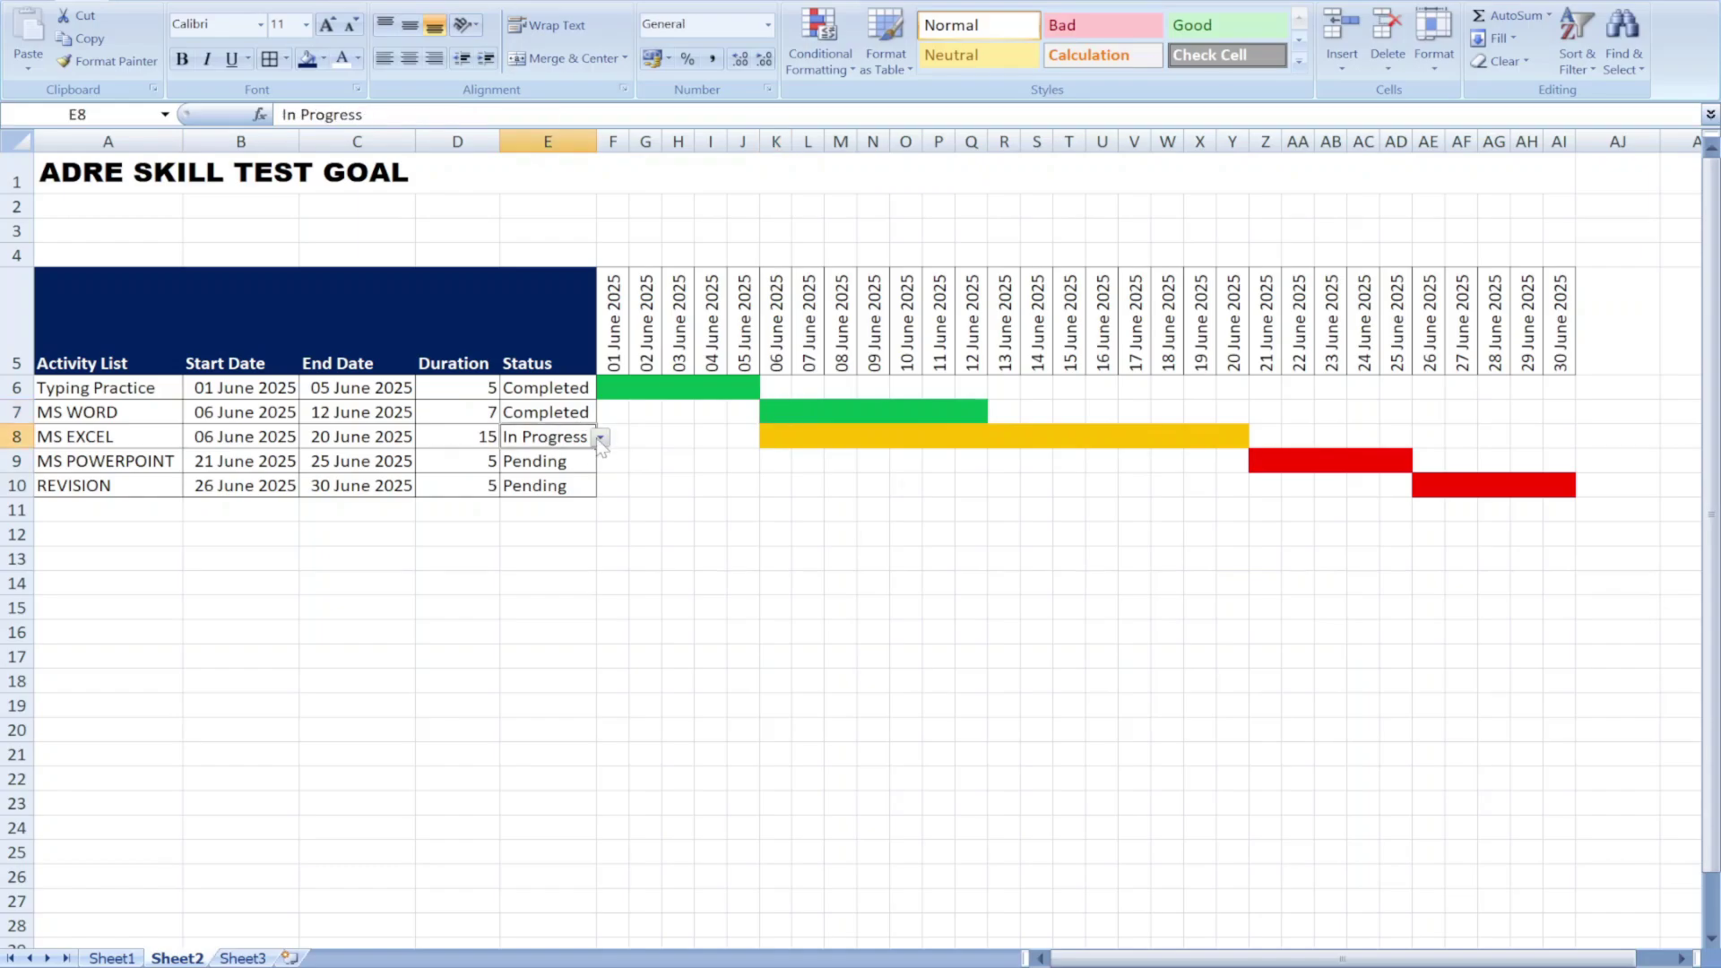
pyautogui.click(599, 438)
pyautogui.click(529, 453)
pyautogui.click(582, 463)
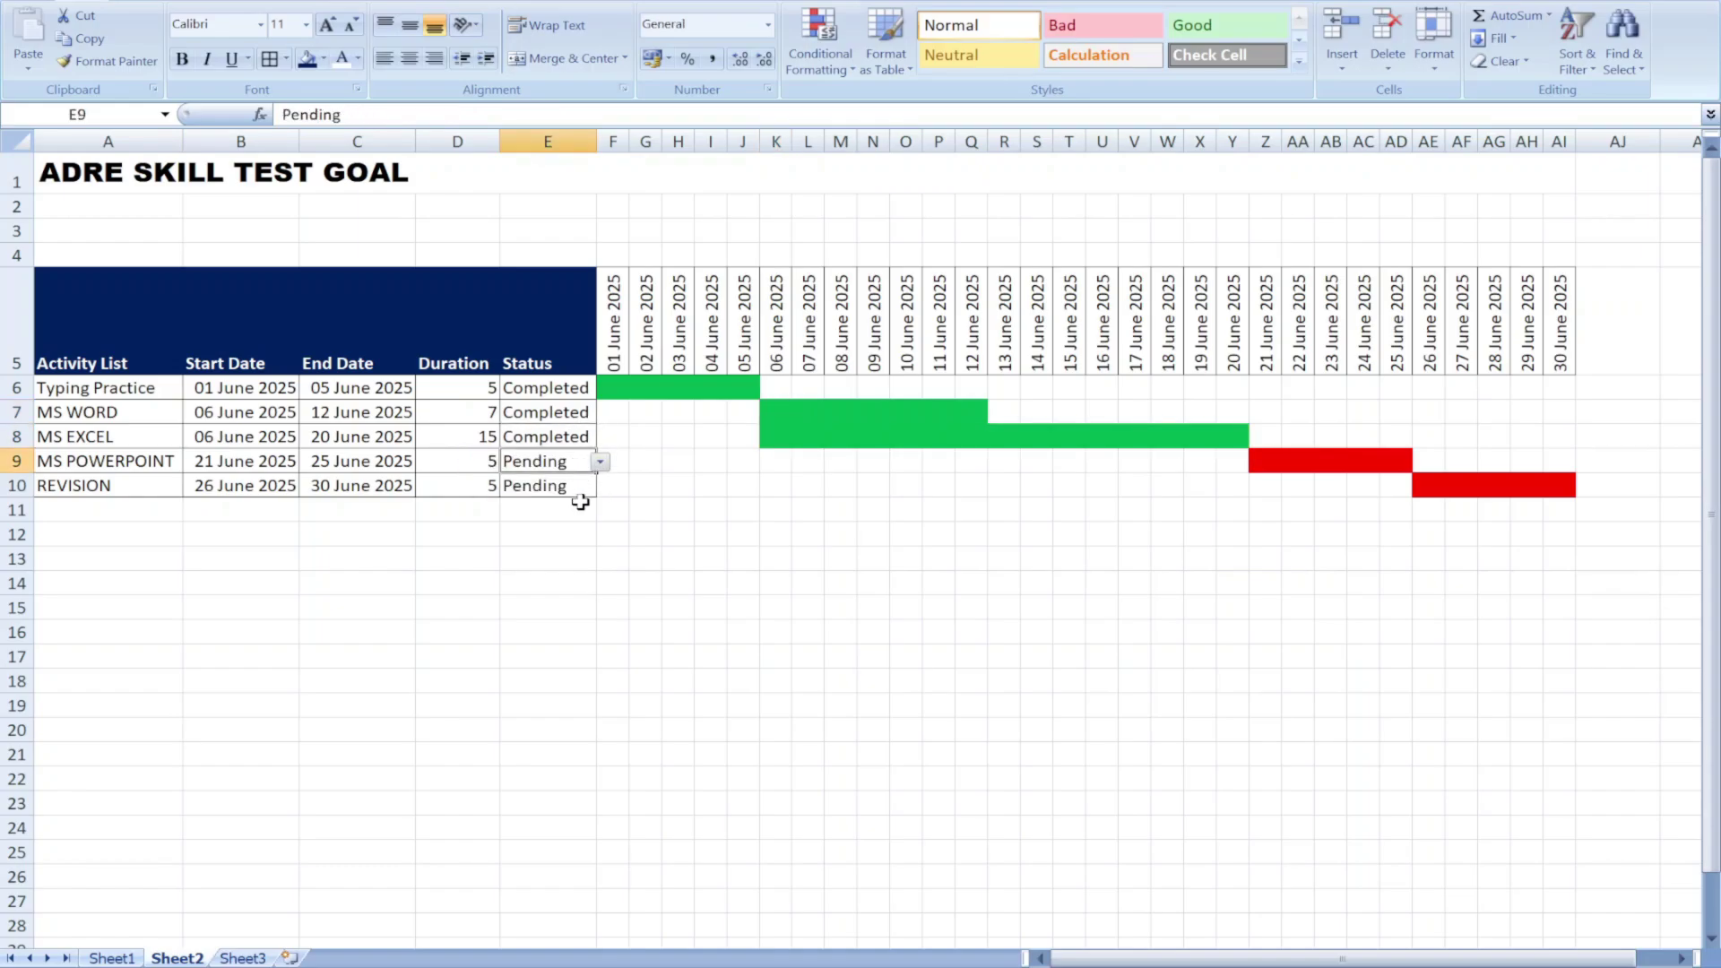
pyautogui.click(600, 461)
pyautogui.click(524, 479)
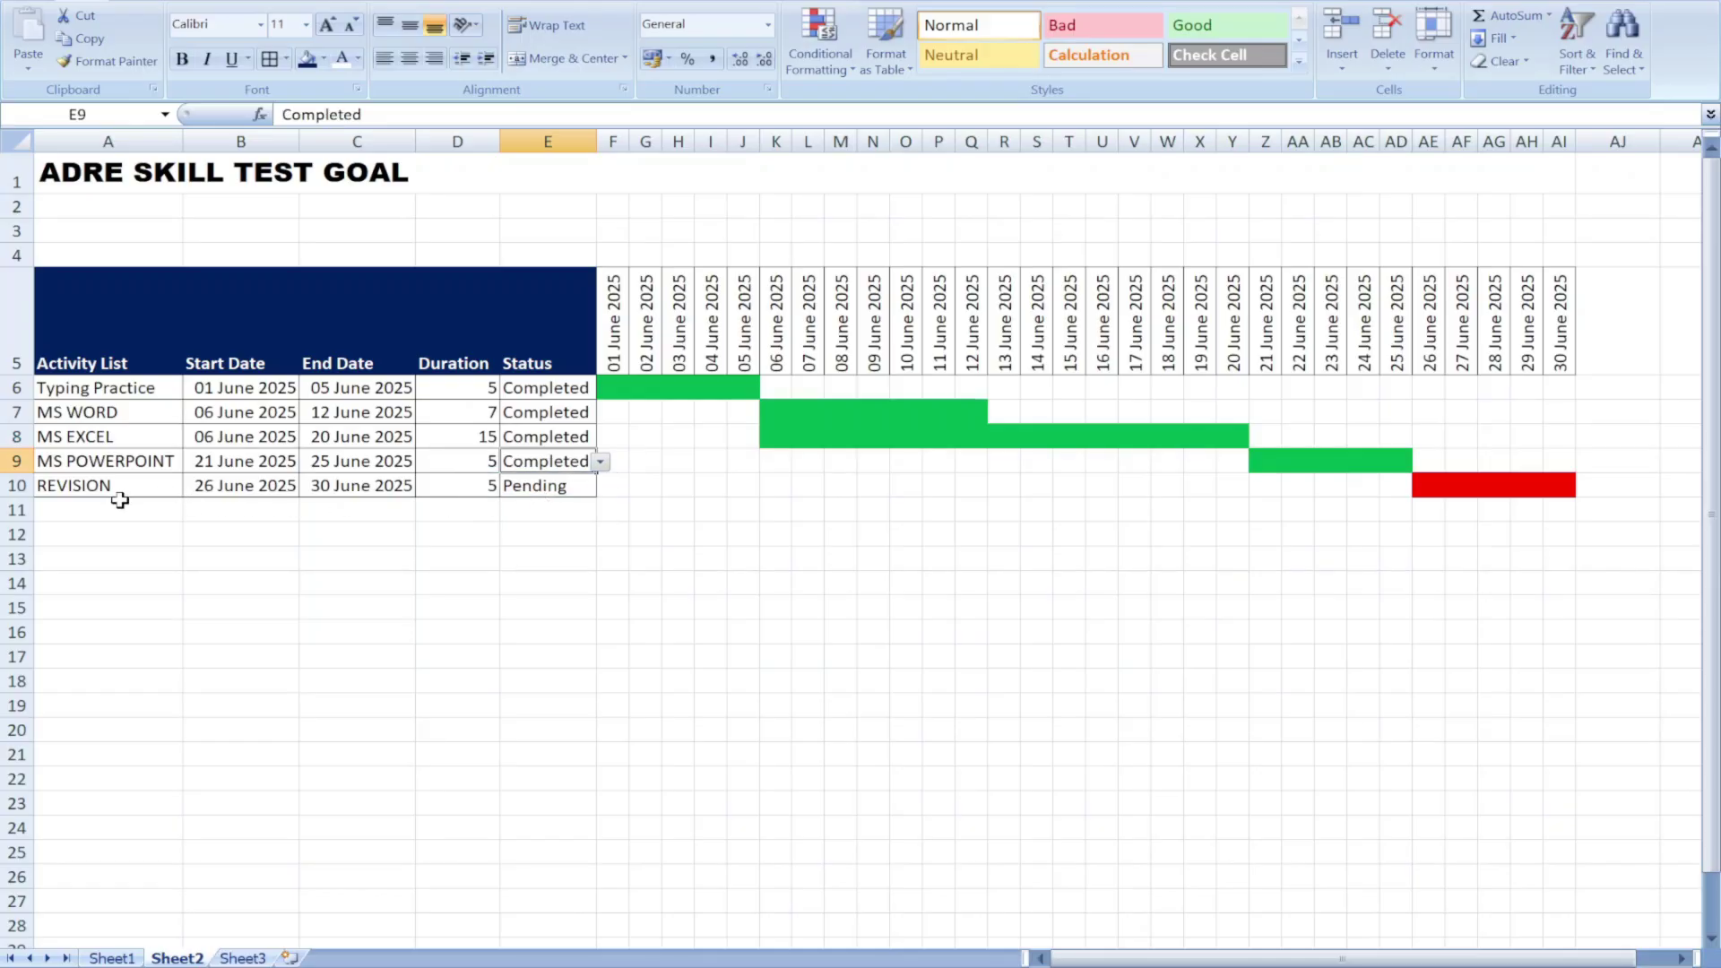
pyautogui.click(118, 468)
pyautogui.click(560, 461)
pyautogui.click(599, 462)
pyautogui.click(536, 482)
# Set the MS WORD status in E7 to Pending
pyautogui.click(567, 406)
pyautogui.click(600, 413)
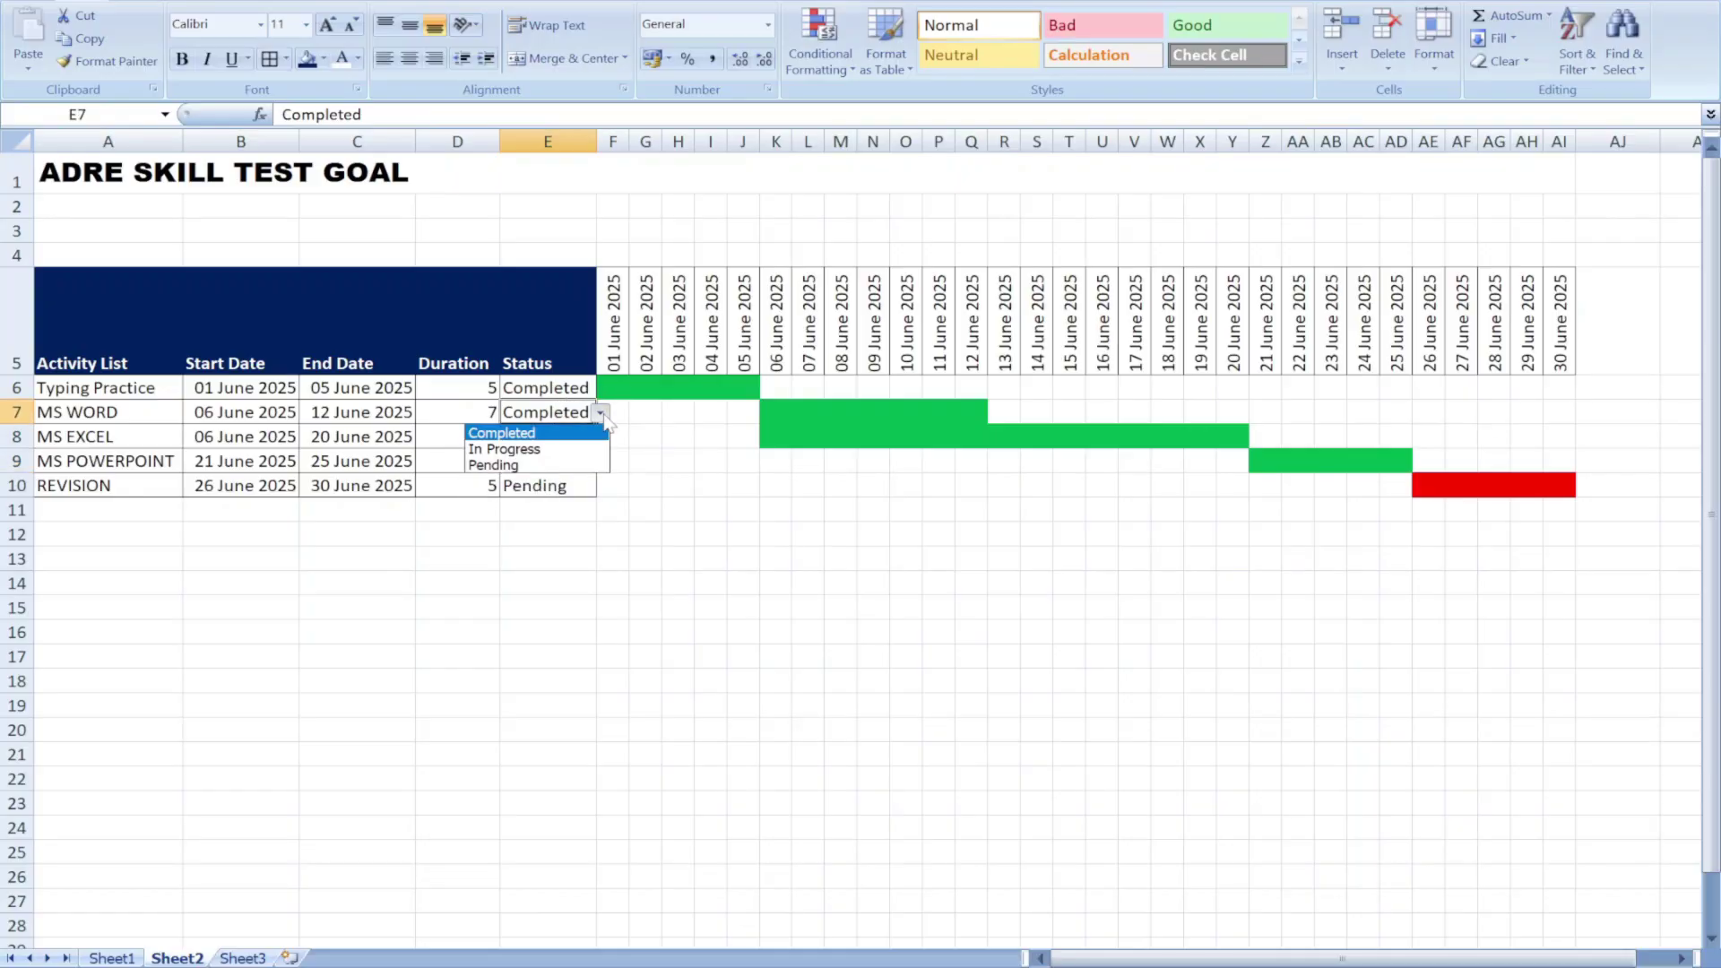
pyautogui.click(508, 466)
pyautogui.click(901, 631)
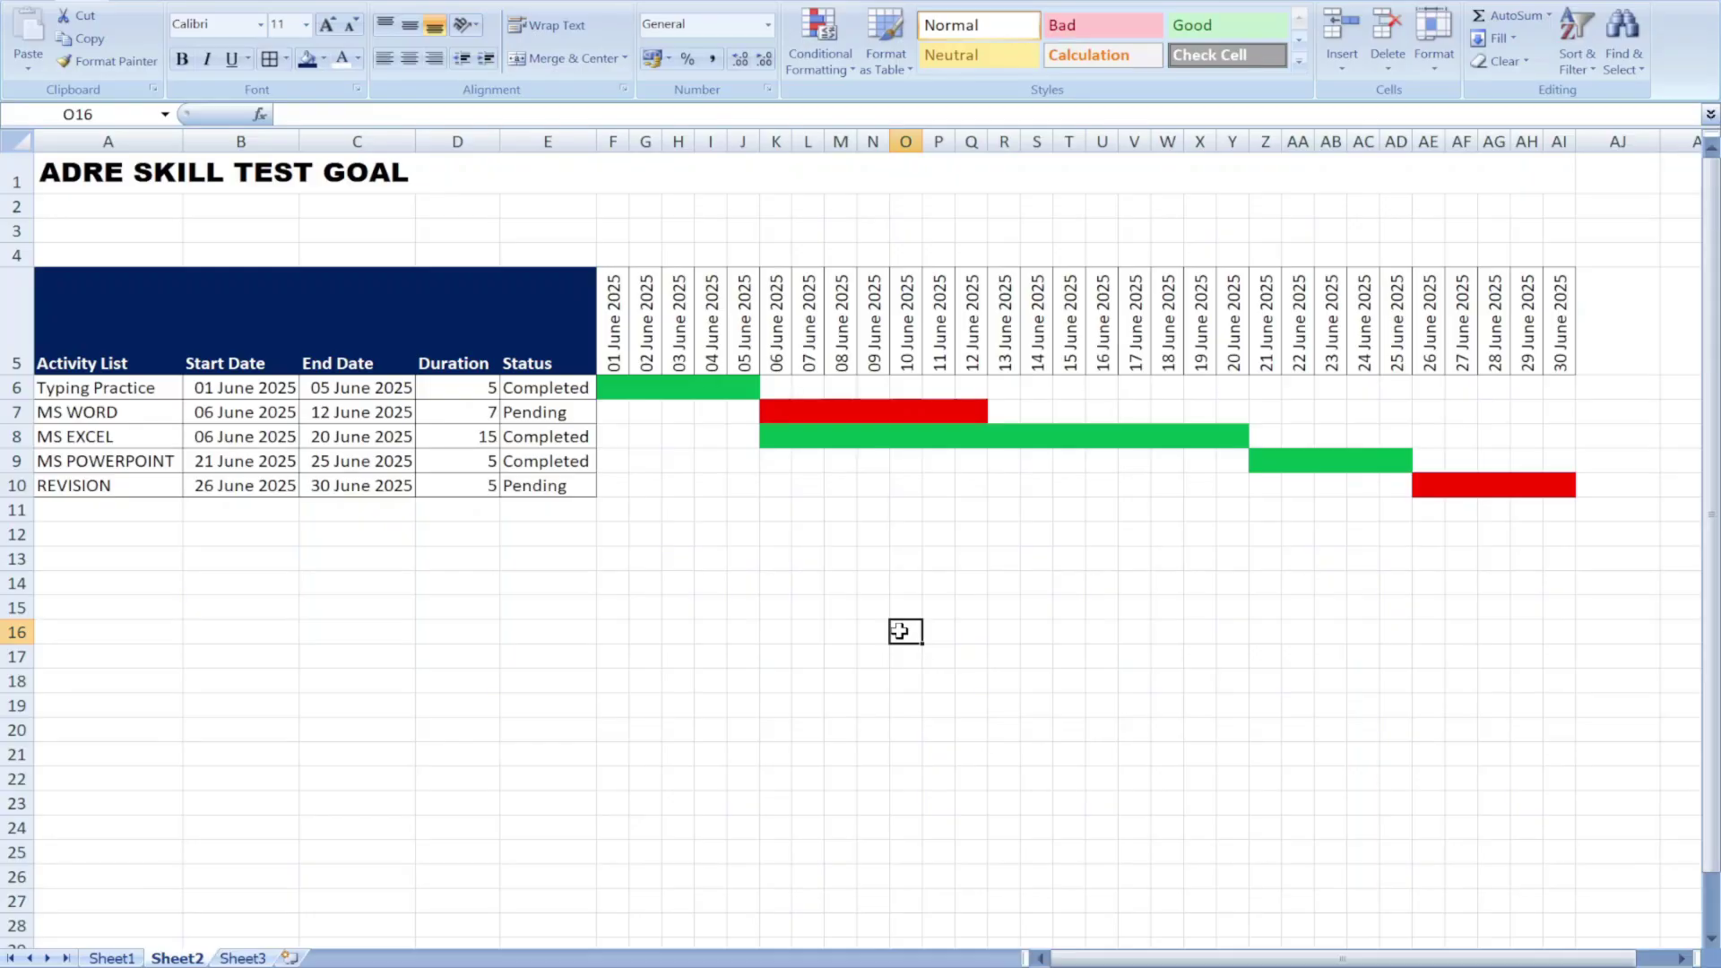
# Center the ADRE SKILL TEST GOAL title horizontally across row 1 from A to AI
pyautogui.click(286, 179)
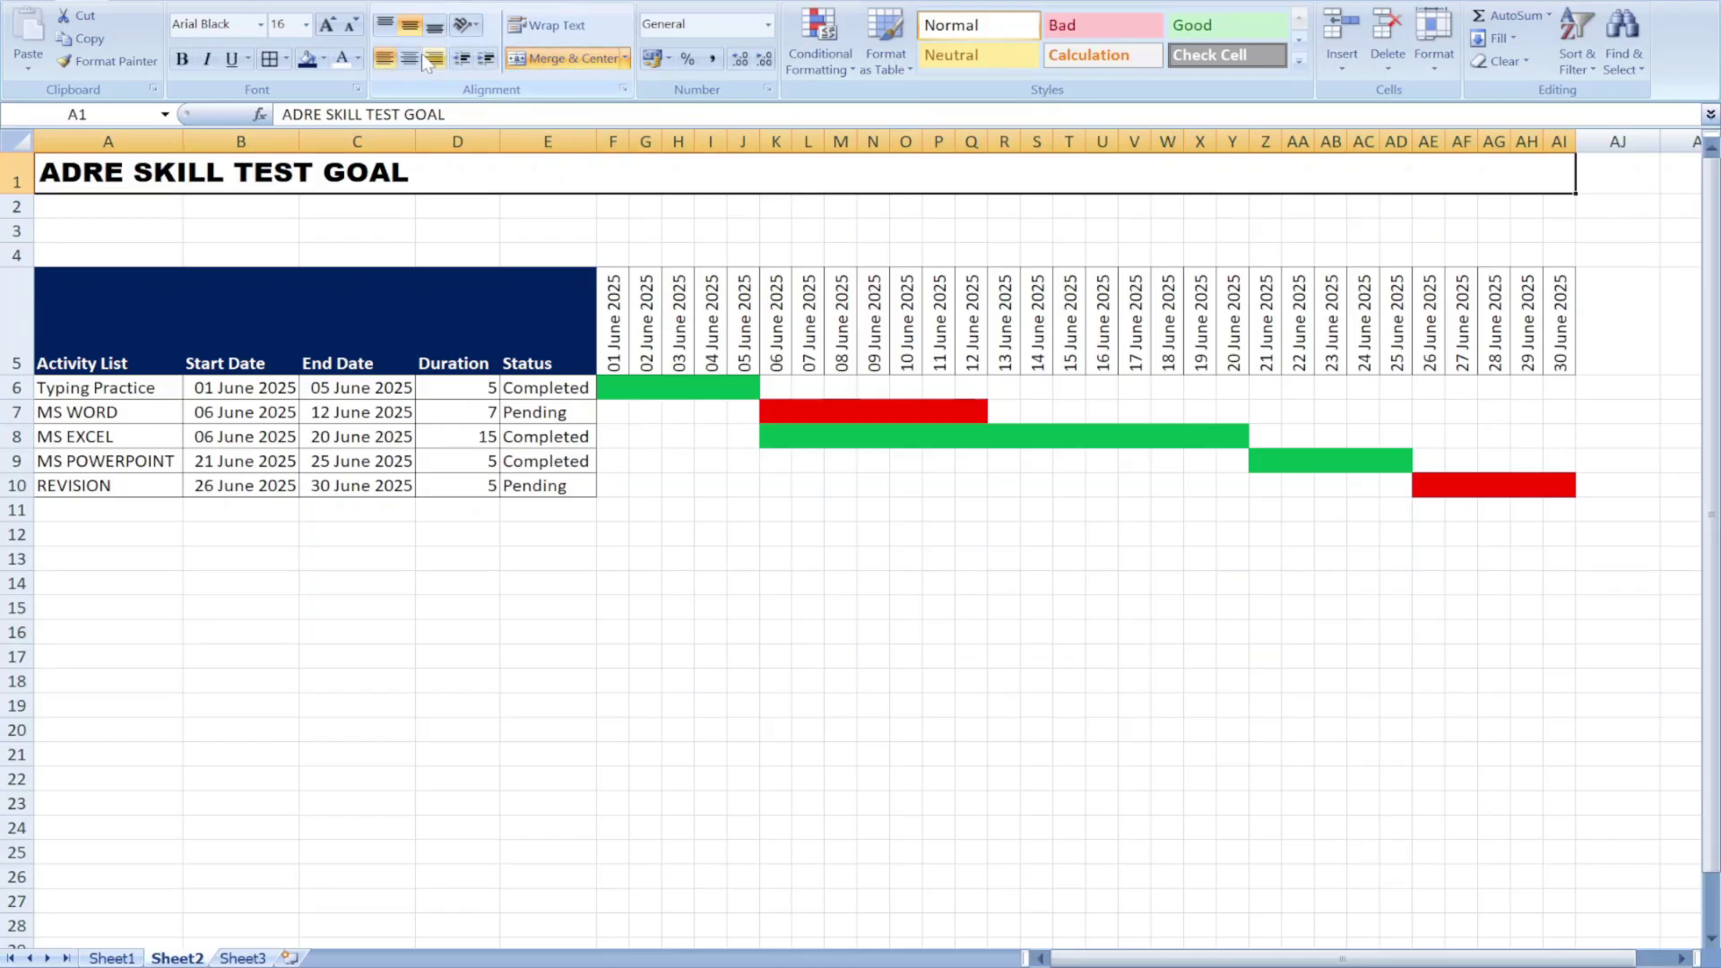
pyautogui.click(574, 58)
pyautogui.click(811, 440)
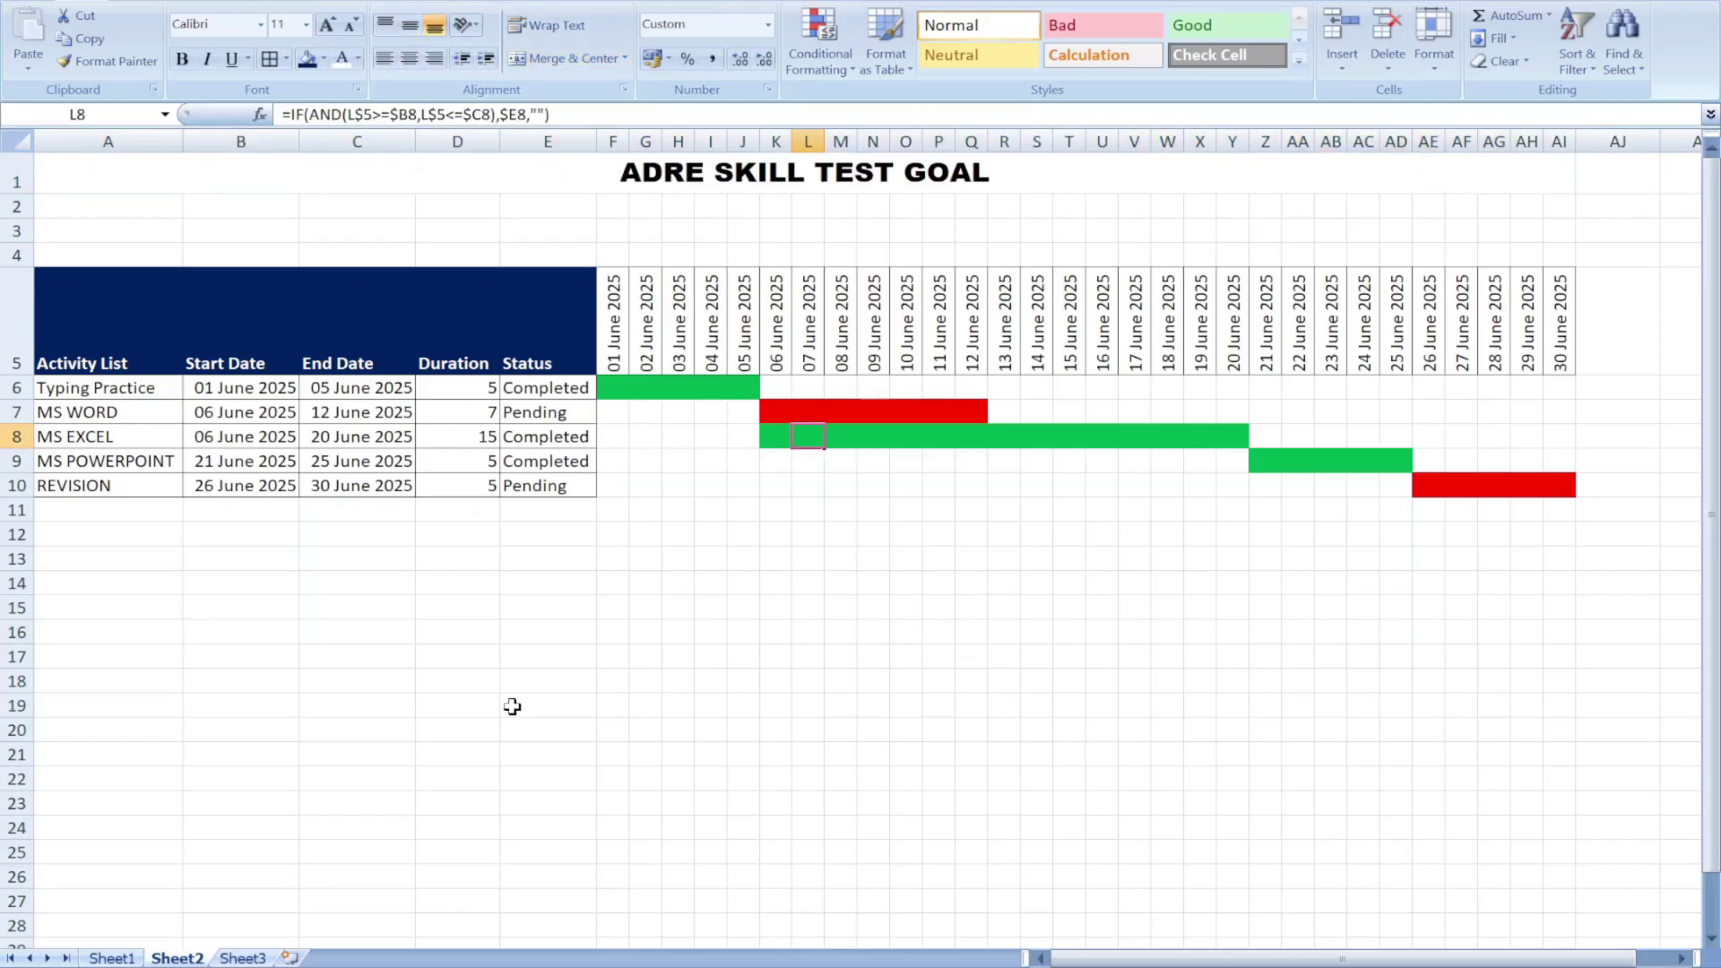
# Middle-align the header cells A5:E5 vertically and enlarge their font
pyautogui.moveTo(139, 342); pyautogui.dragTo(527, 352)
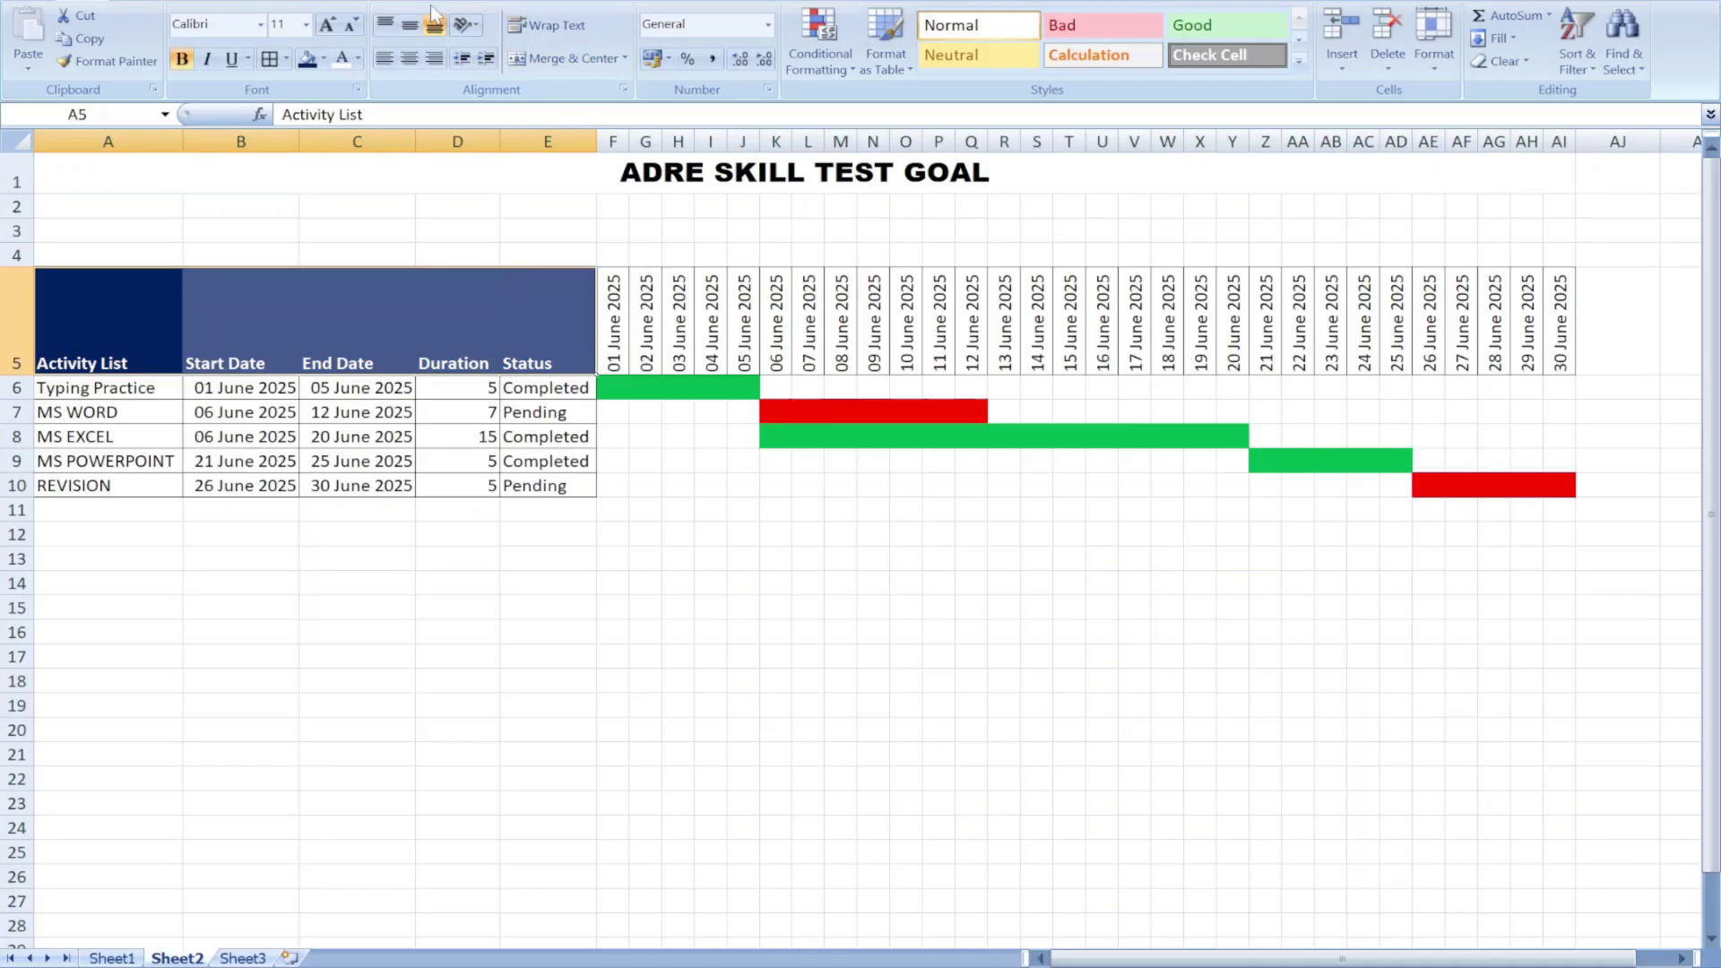
pyautogui.click(410, 25)
pyautogui.click(327, 25)
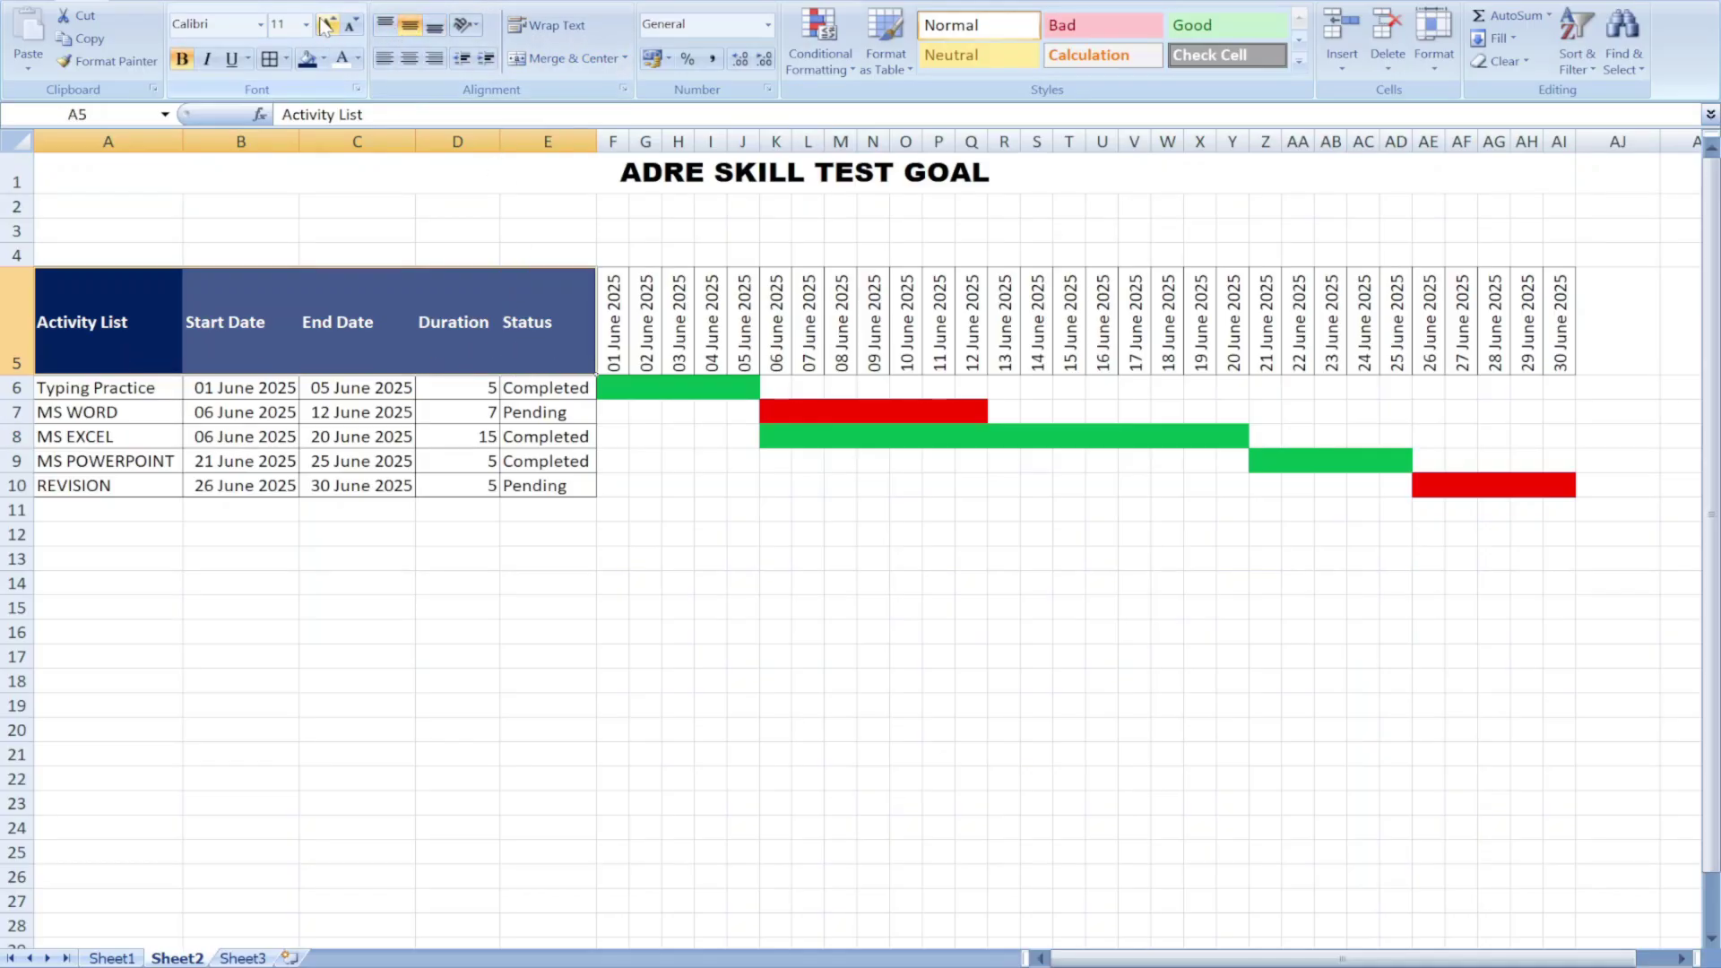
pyautogui.click(327, 25)
pyautogui.click(327, 25)
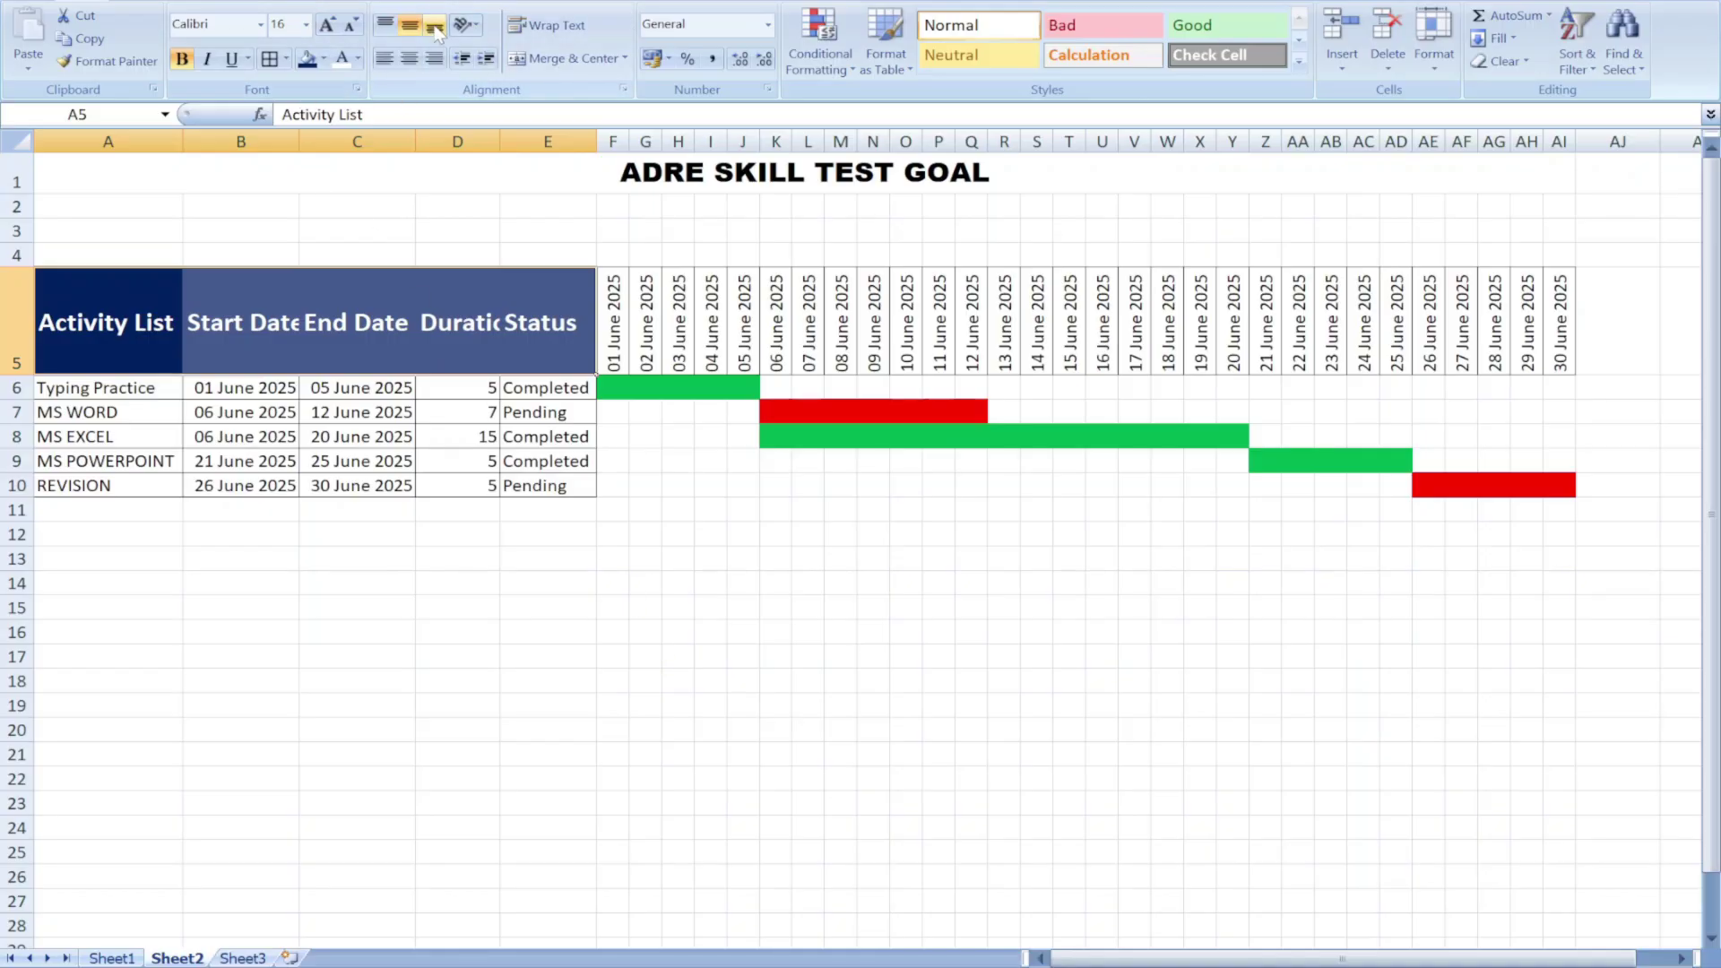
pyautogui.click(350, 26)
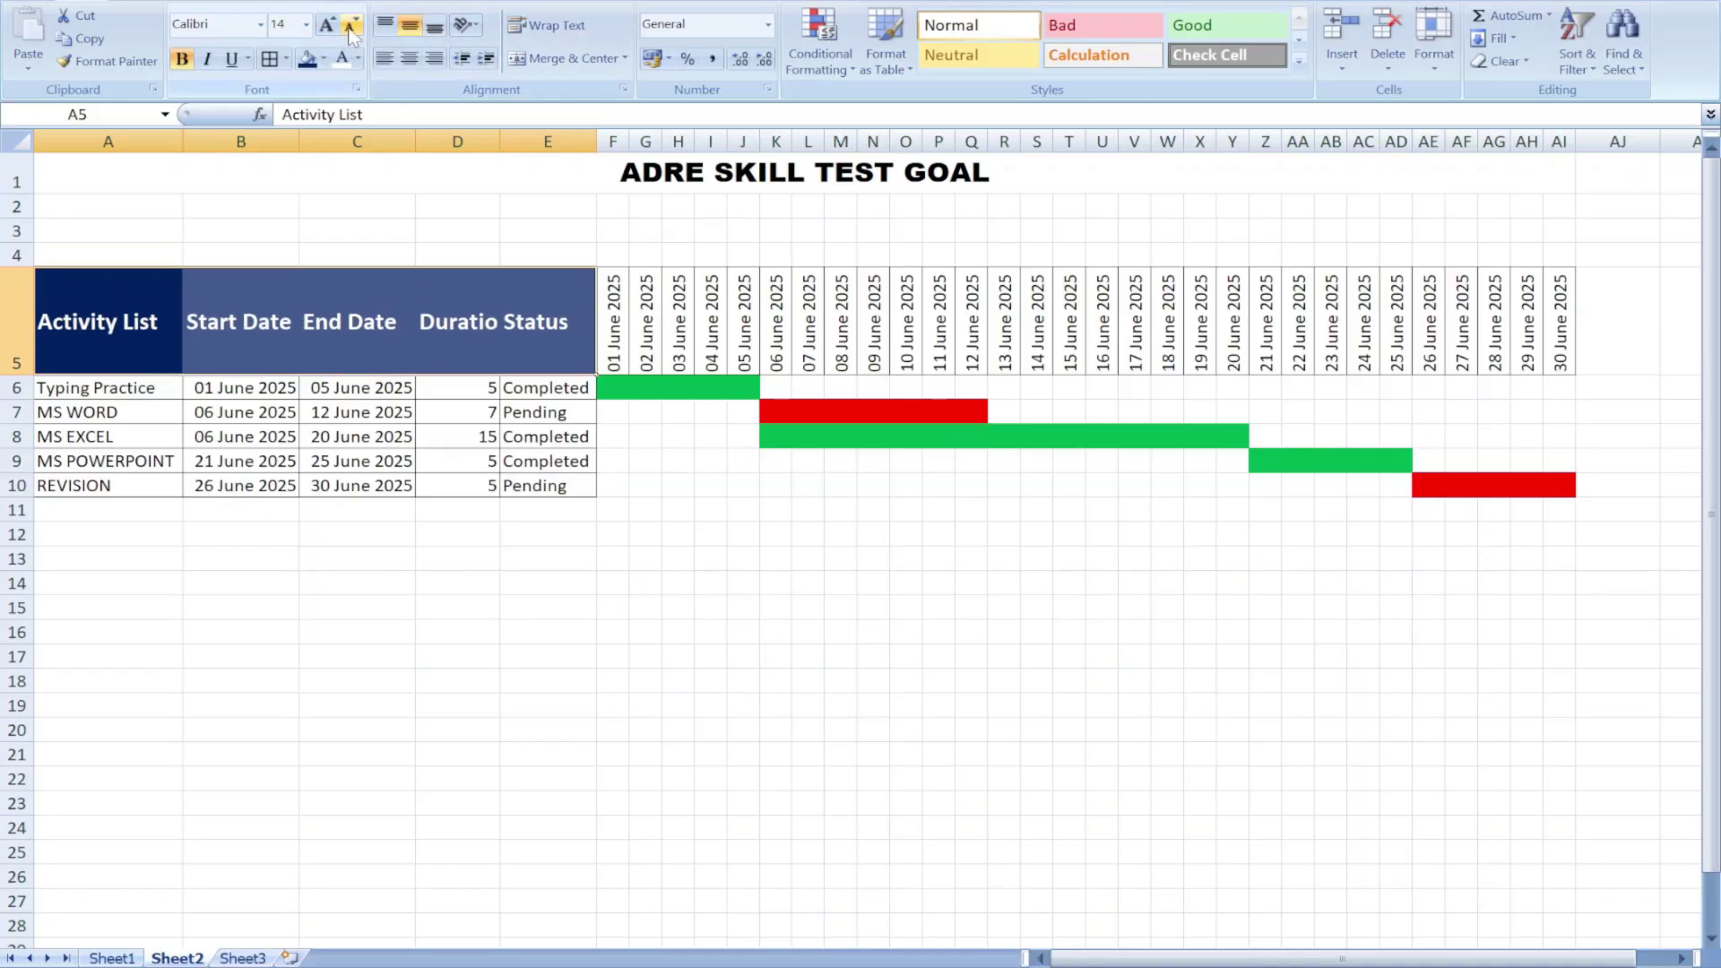
pyautogui.click(351, 27)
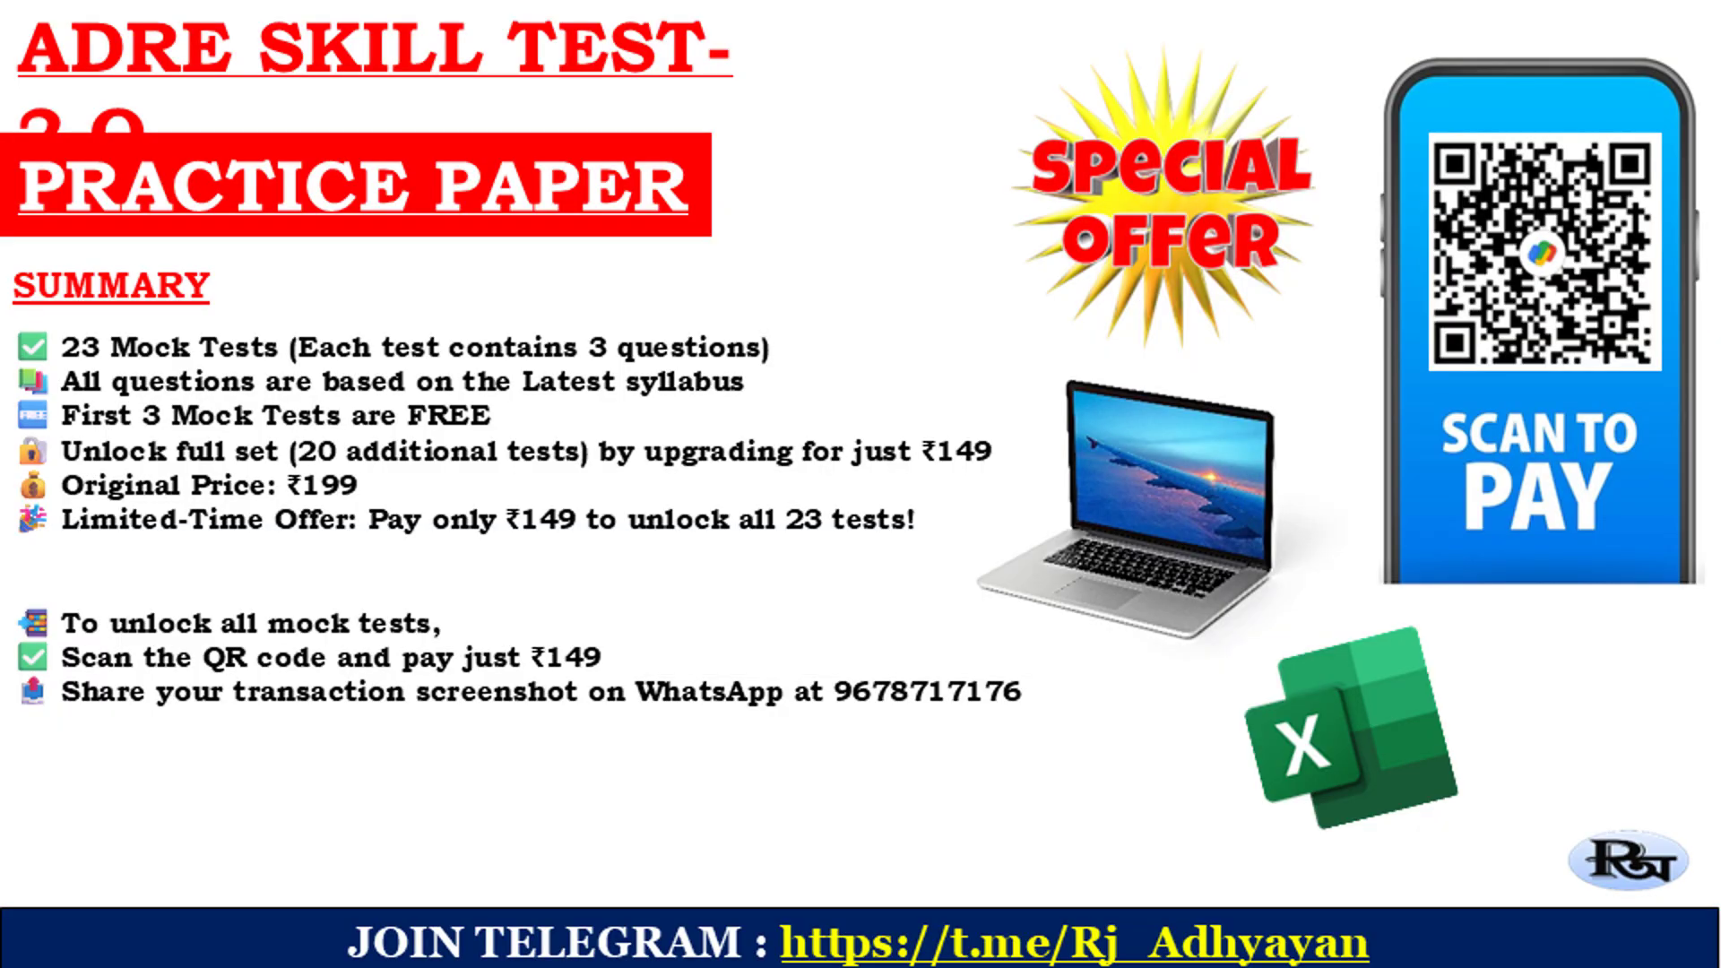